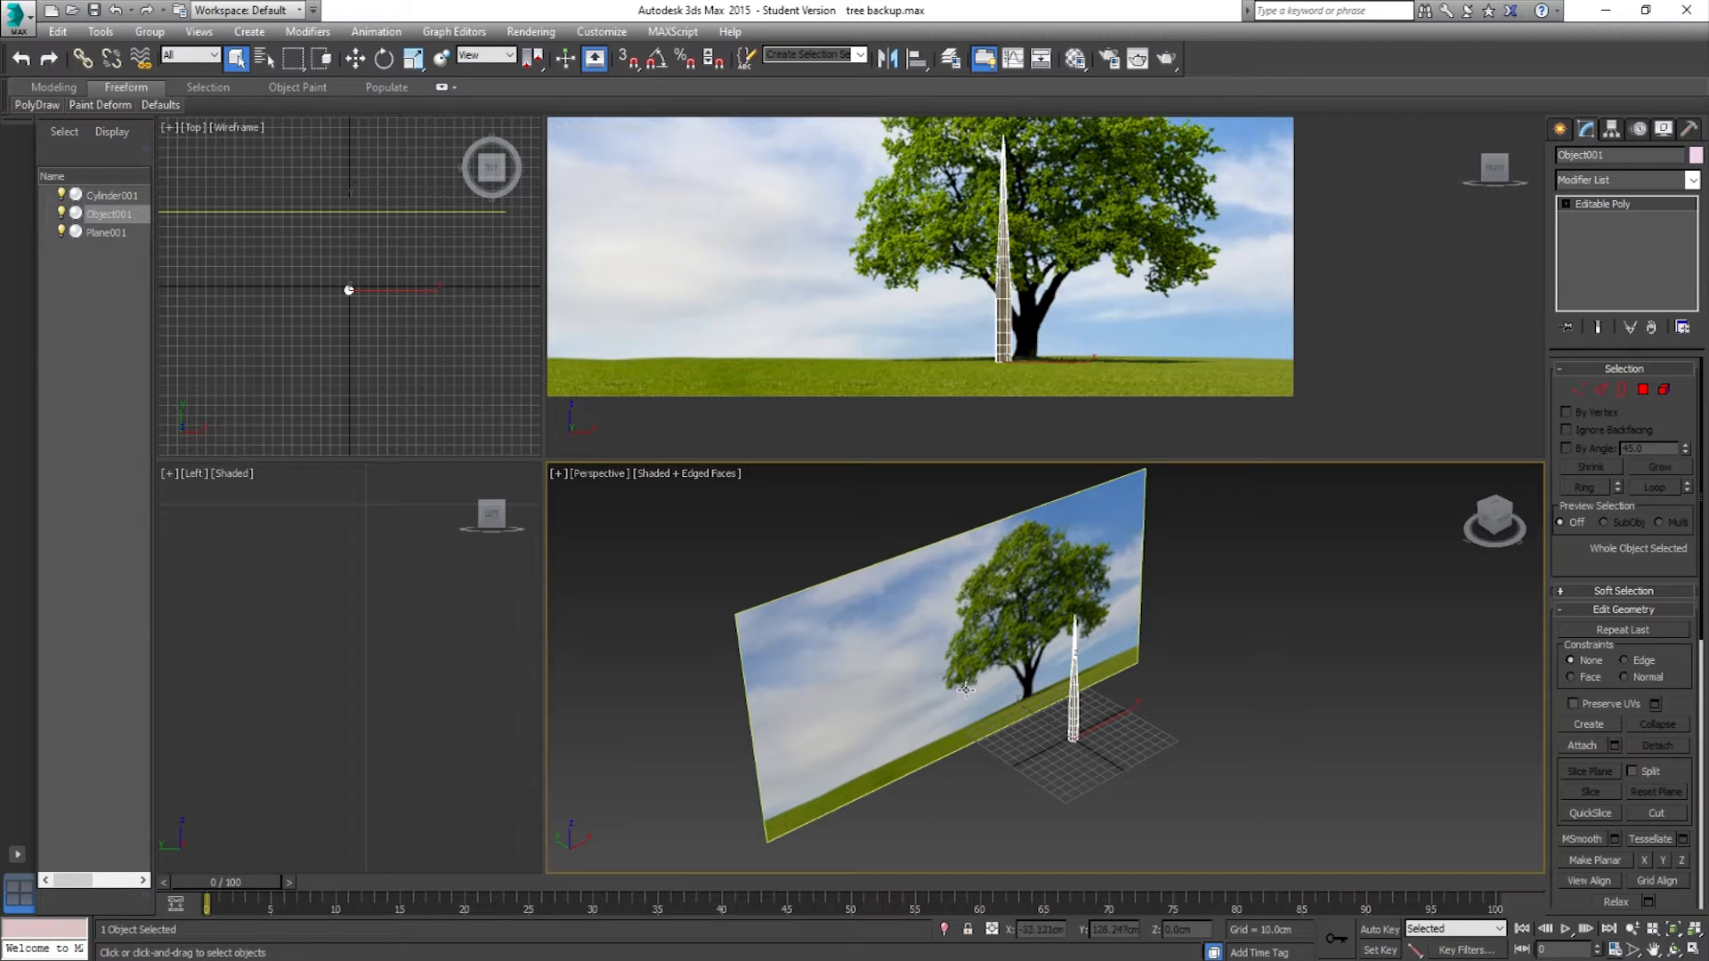
# Step: Clone the tapered trunk once as an independent Copy, placing it well clear of the tree at about X -166 cm
pyautogui.scroll(-2, 903, 371)
pyautogui.scroll(2, 952, 343)
pyautogui.scroll(5, 1099, 694)
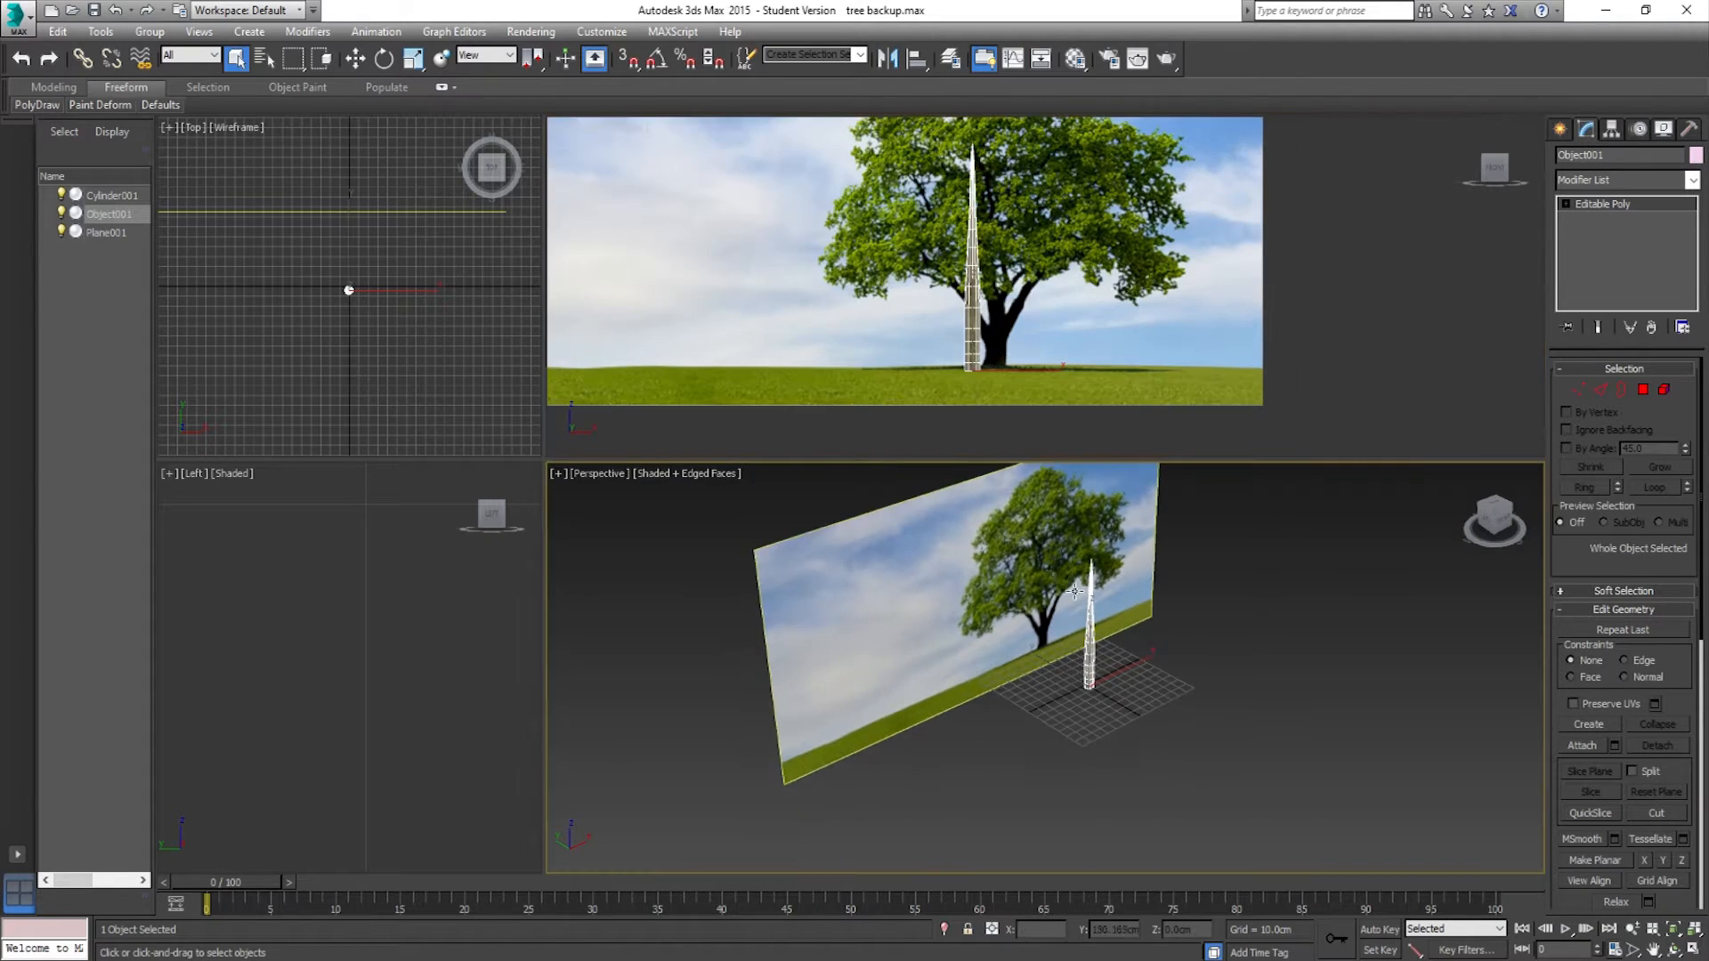
pyautogui.press('w')
pyautogui.moveTo(1121, 709)
pyautogui.keyDown('shift'); pyautogui.mouseDown()
pyautogui.moveTo(930, 794)
pyautogui.moveTo(877, 779)
pyautogui.mouseUp(); pyautogui.keyUp('shift')
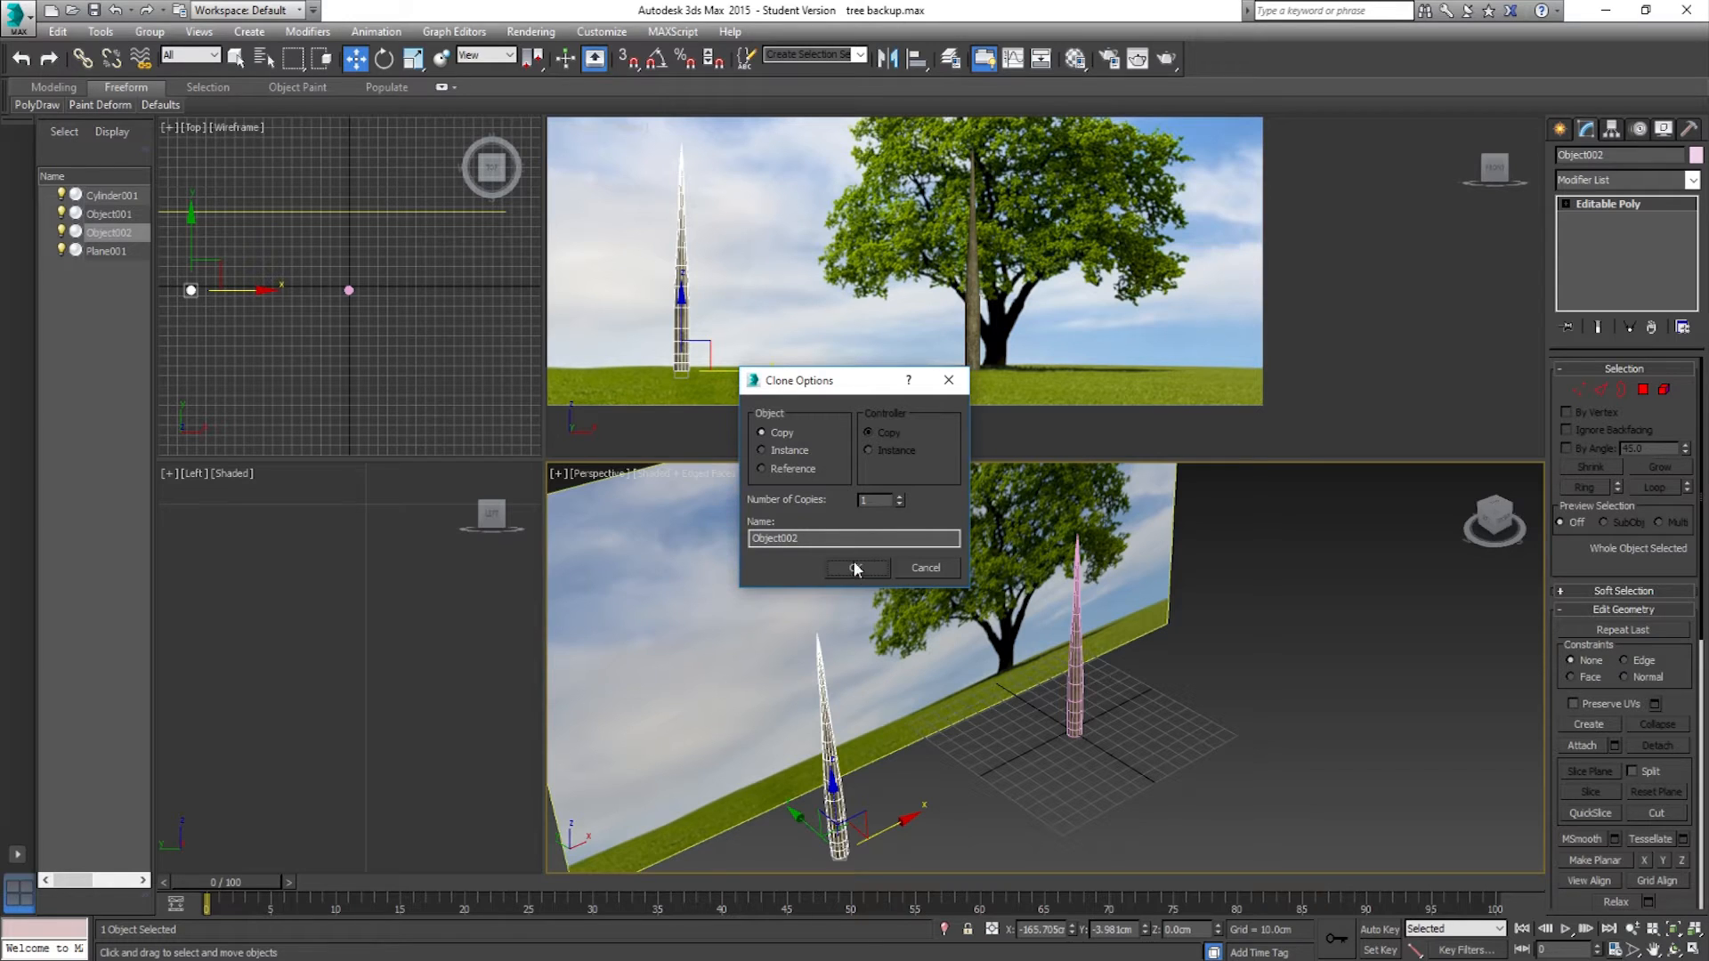
pyautogui.click(849, 567)
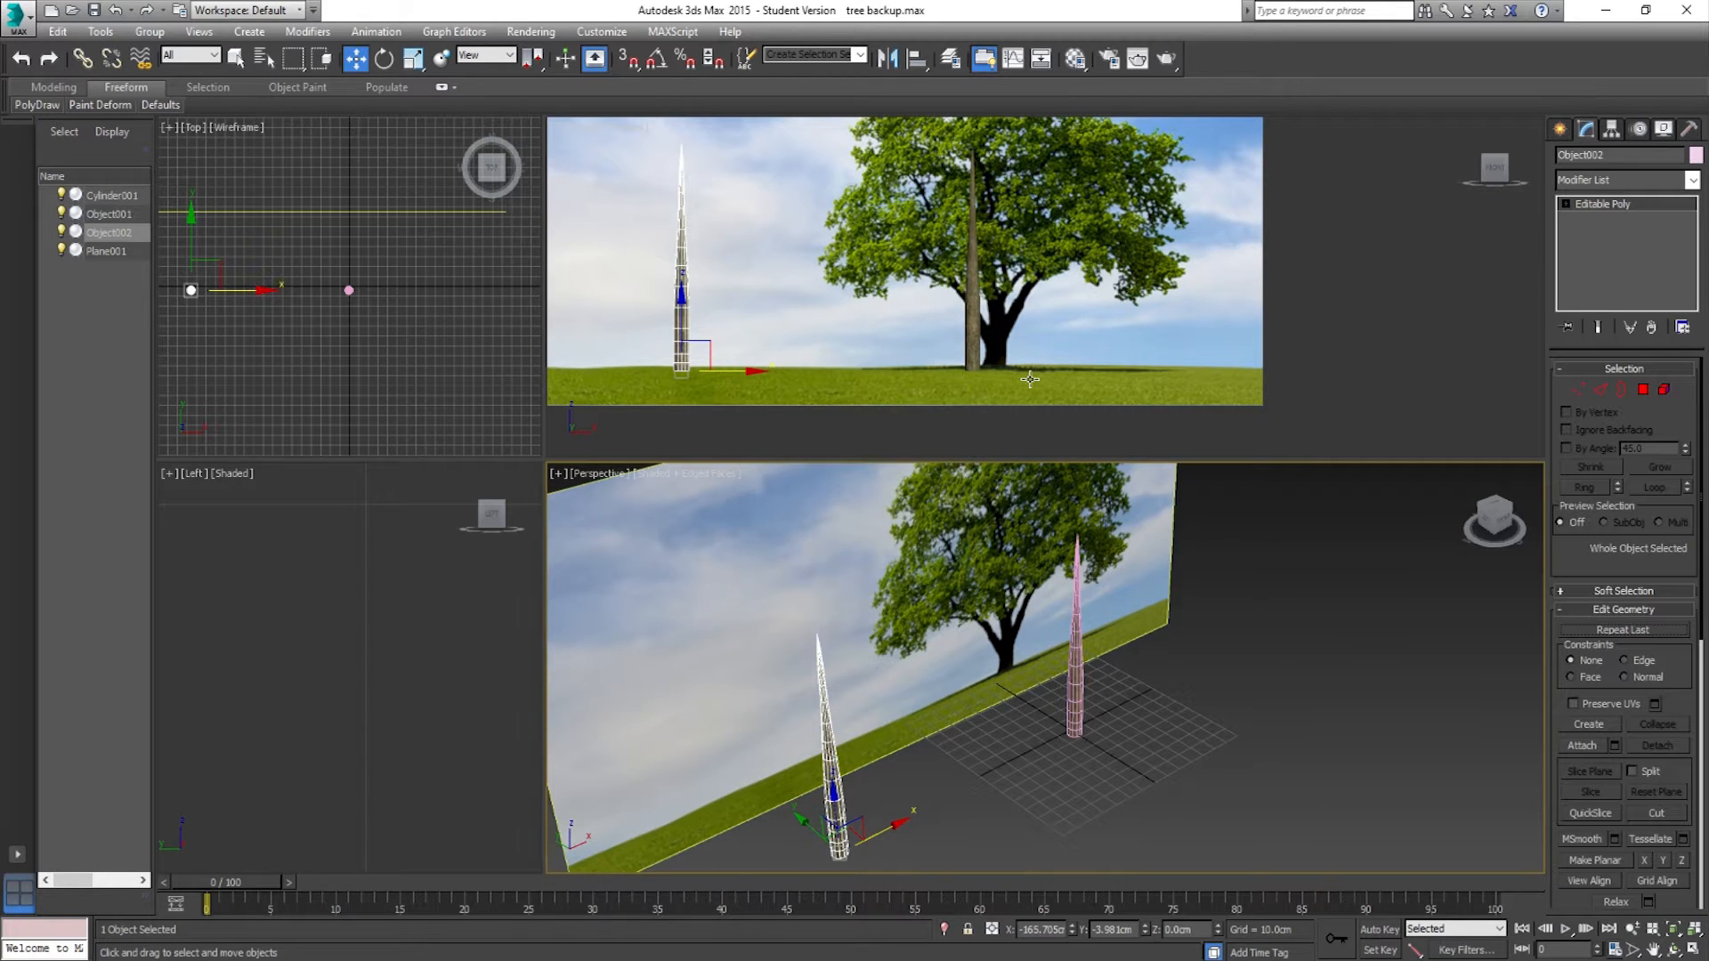
# Step: Move the original tapered trunk in the Front view so it overlaps the trunk of the reference tree
pyautogui.click(971, 347)
pyautogui.scroll(4, 979, 347)
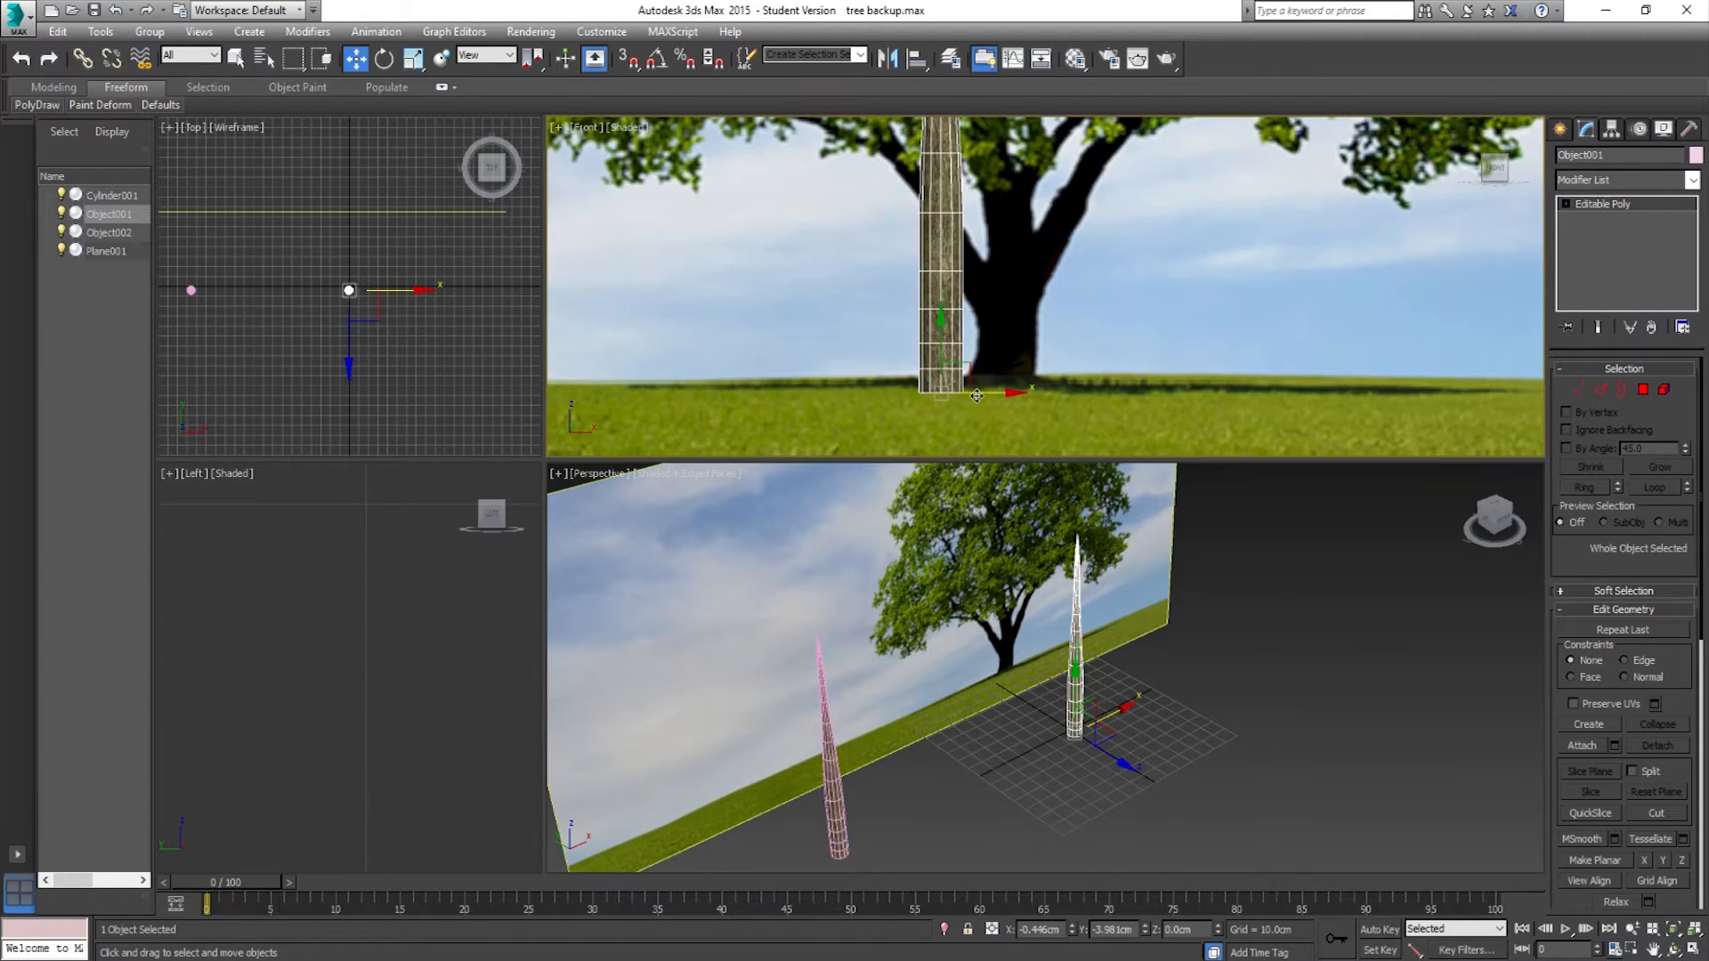
pyautogui.scroll(-1, 1021, 344)
pyautogui.scroll(-2, 988, 357)
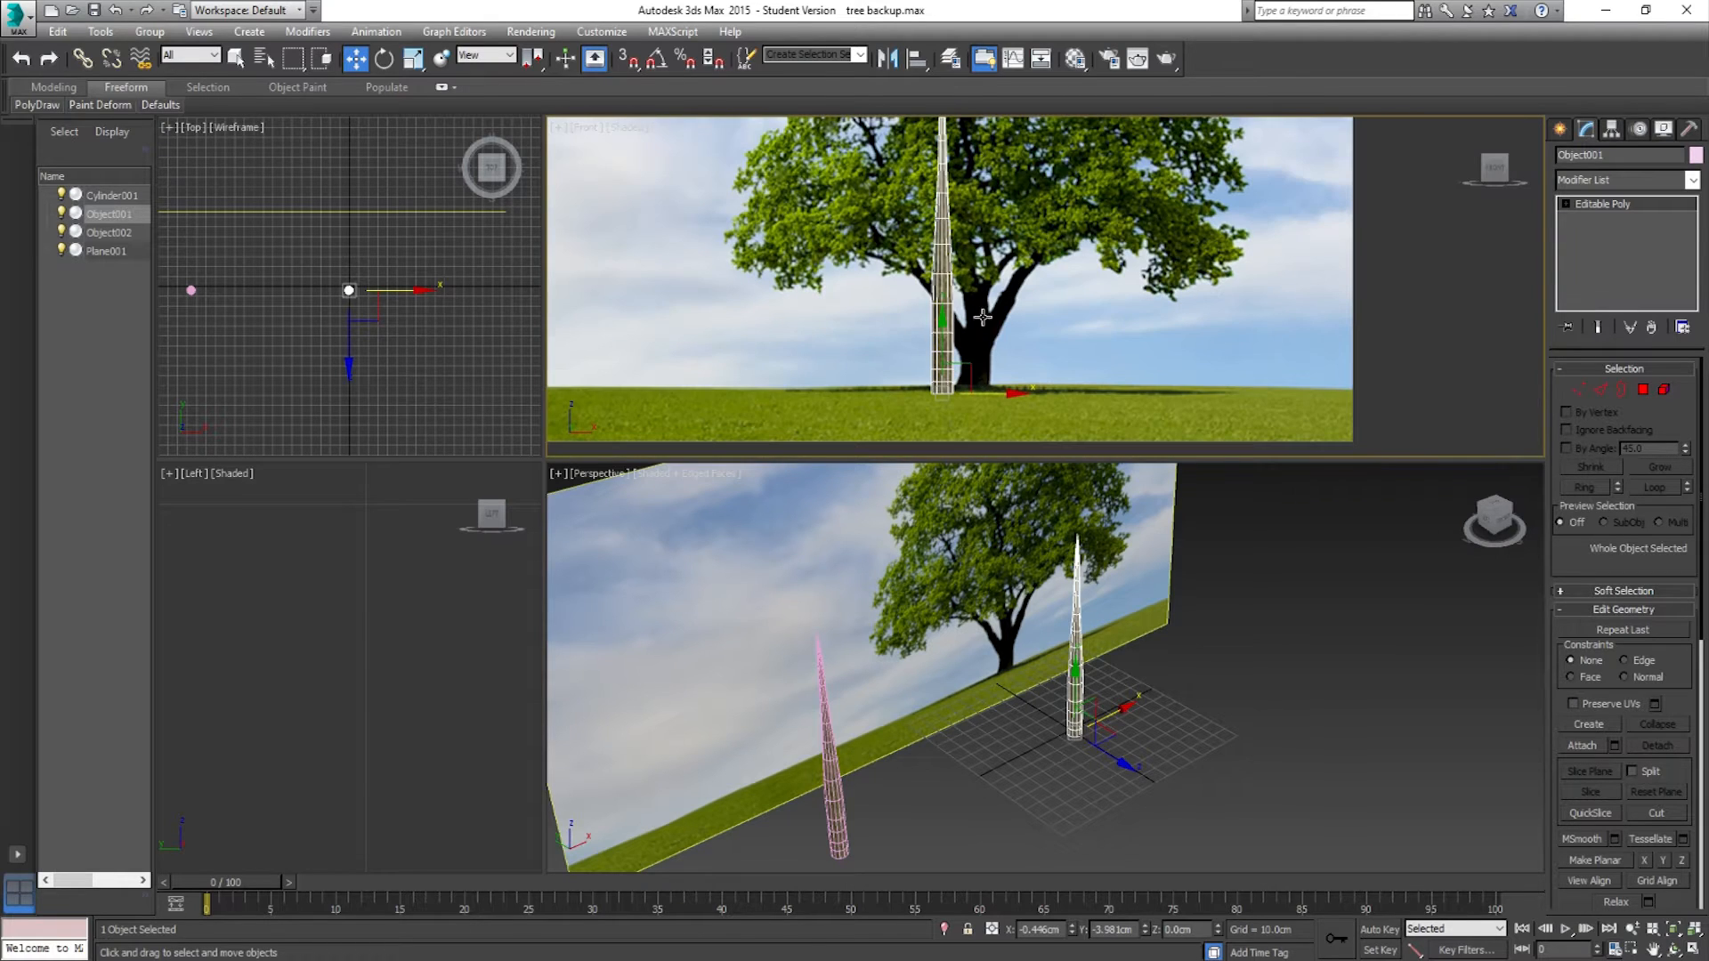
pyautogui.moveTo(961, 384); pyautogui.dragTo(985, 373)
pyautogui.scroll(3, 985, 374)
# Step: Scale the original tapered trunk uniformly to about 110.6%, undoing the first scaling attempt
pyautogui.press('e')
pyautogui.press('r')
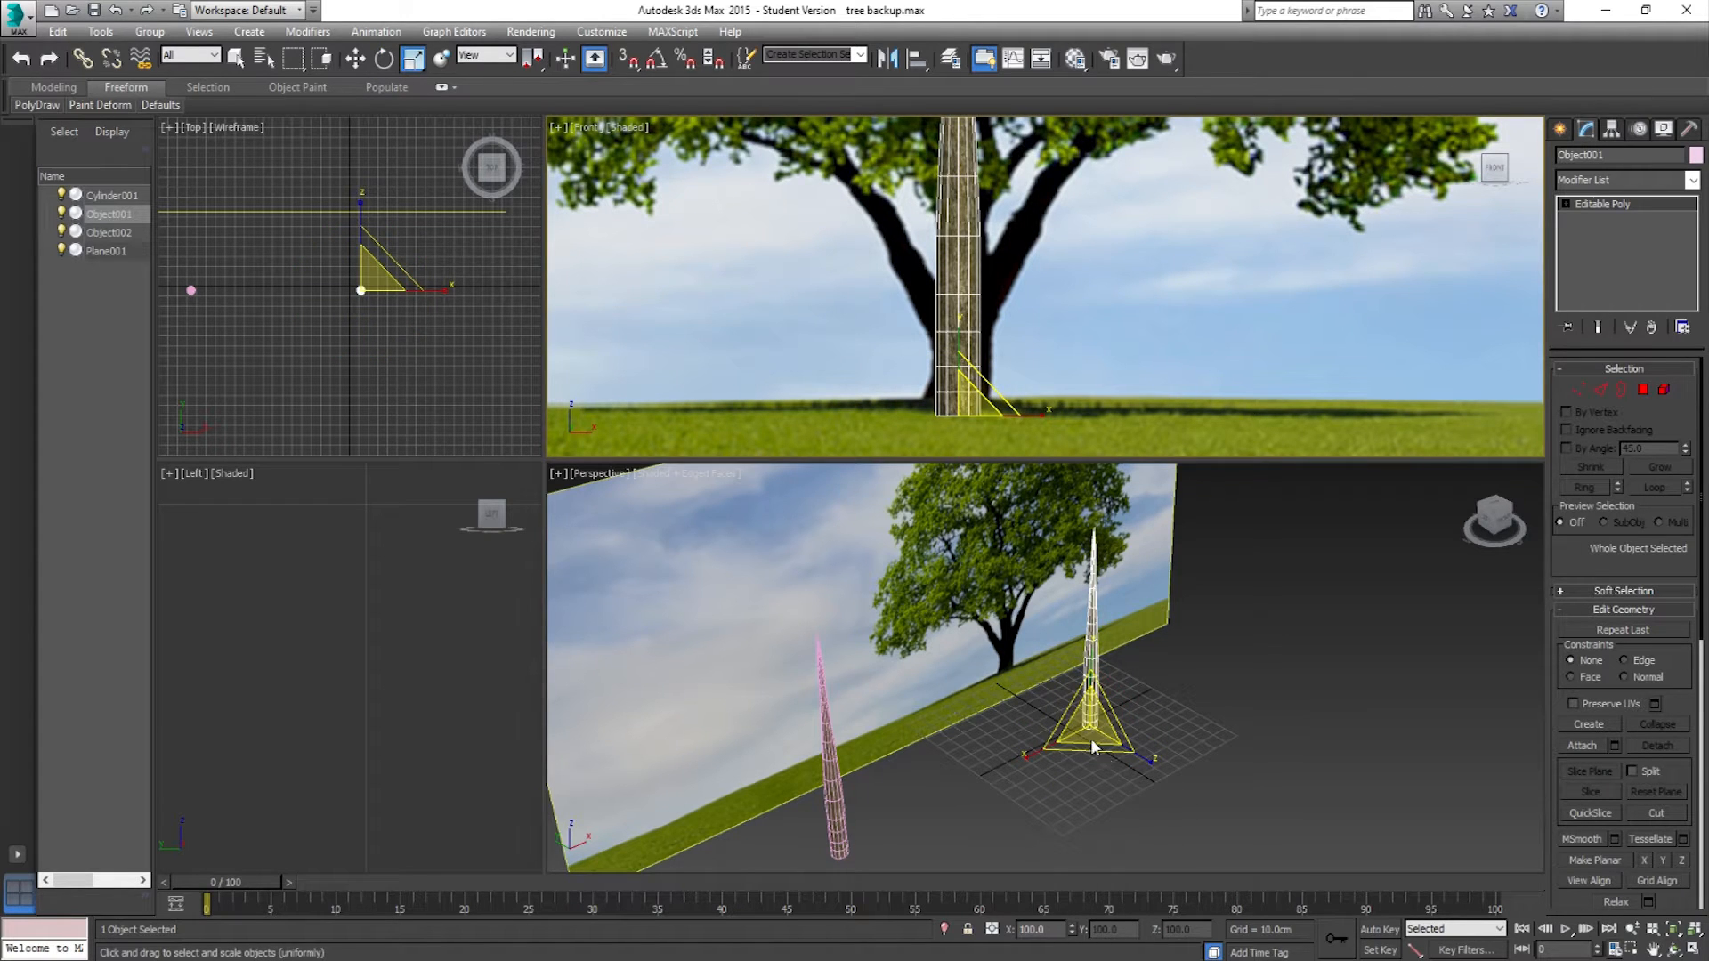
pyautogui.scroll(3, 1093, 746)
pyautogui.scroll(-6, 955, 337)
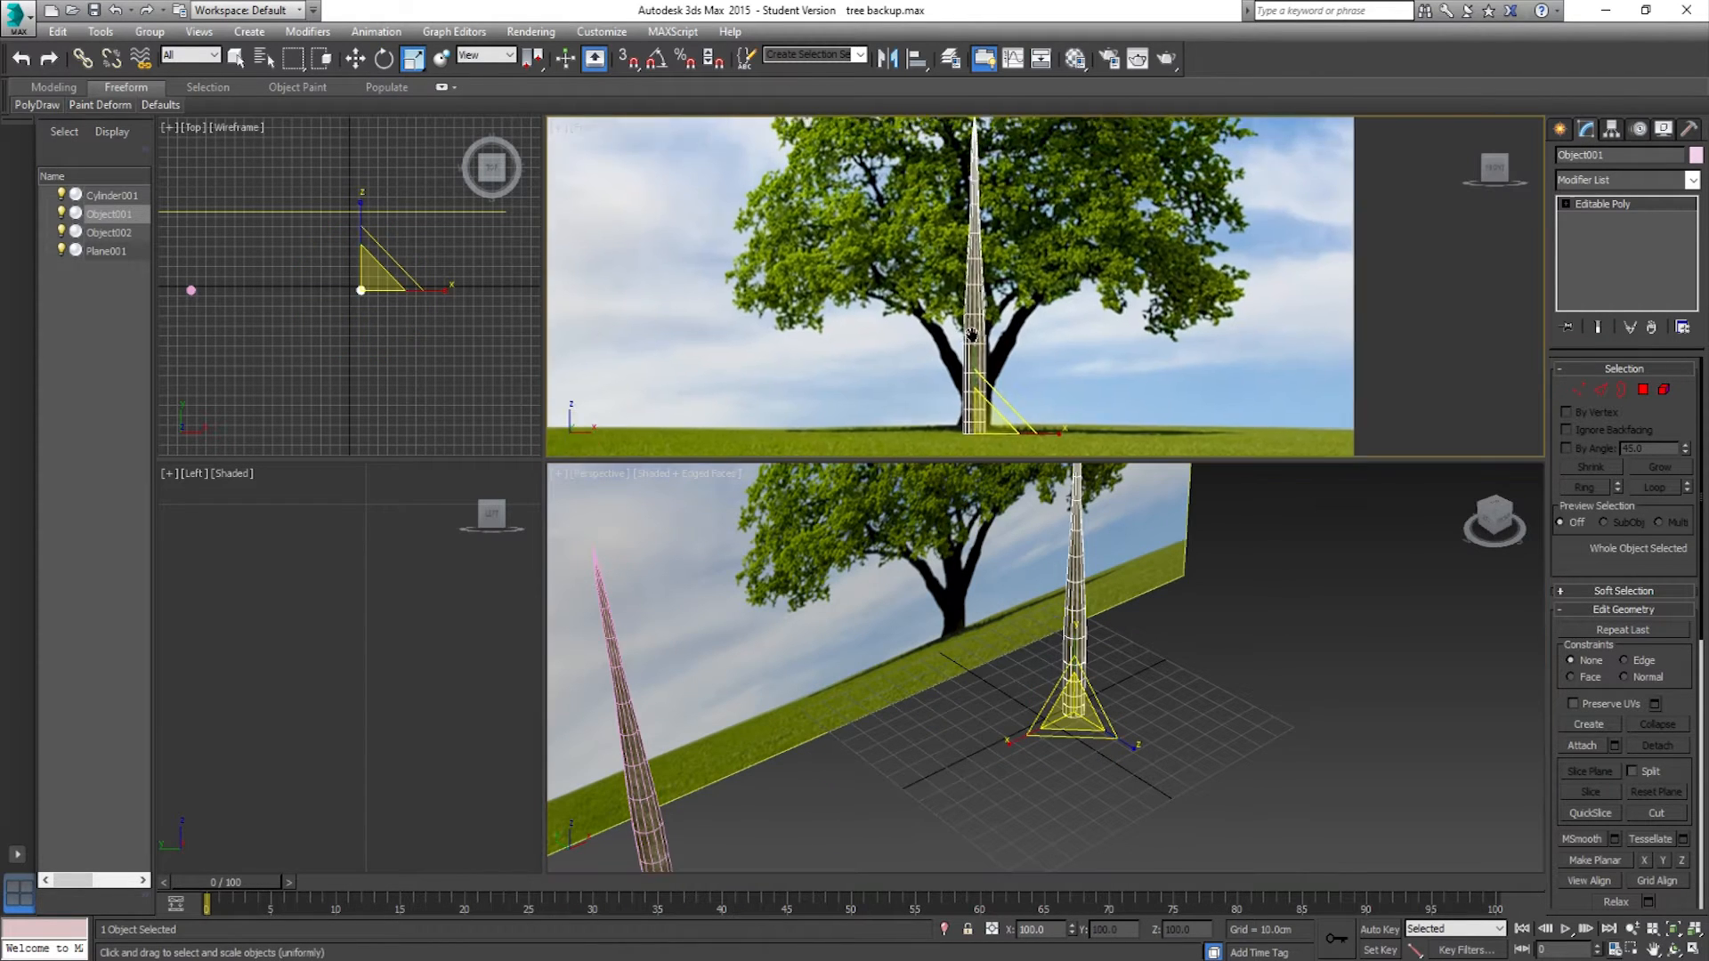
pyautogui.scroll(-2, 955, 338)
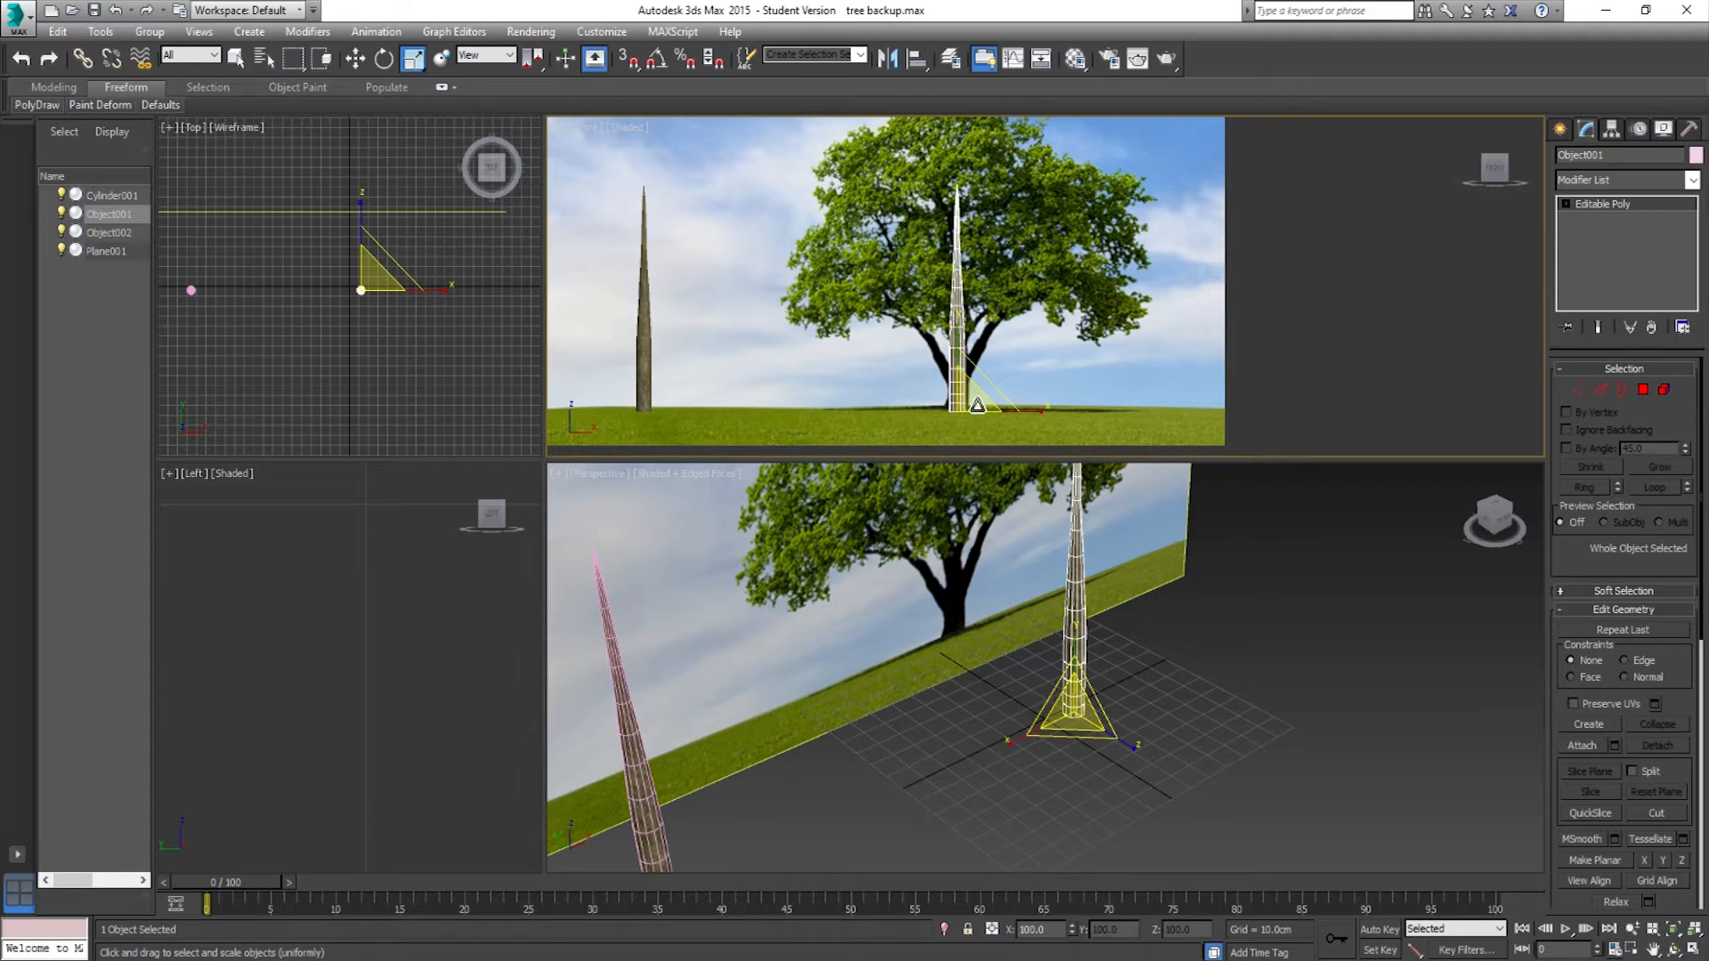
pyautogui.moveTo(976, 405); pyautogui.dragTo(972, 397)
pyautogui.hotkey('ctrl', 'z')
pyautogui.moveTo(1074, 710); pyautogui.dragTo(1072, 700)
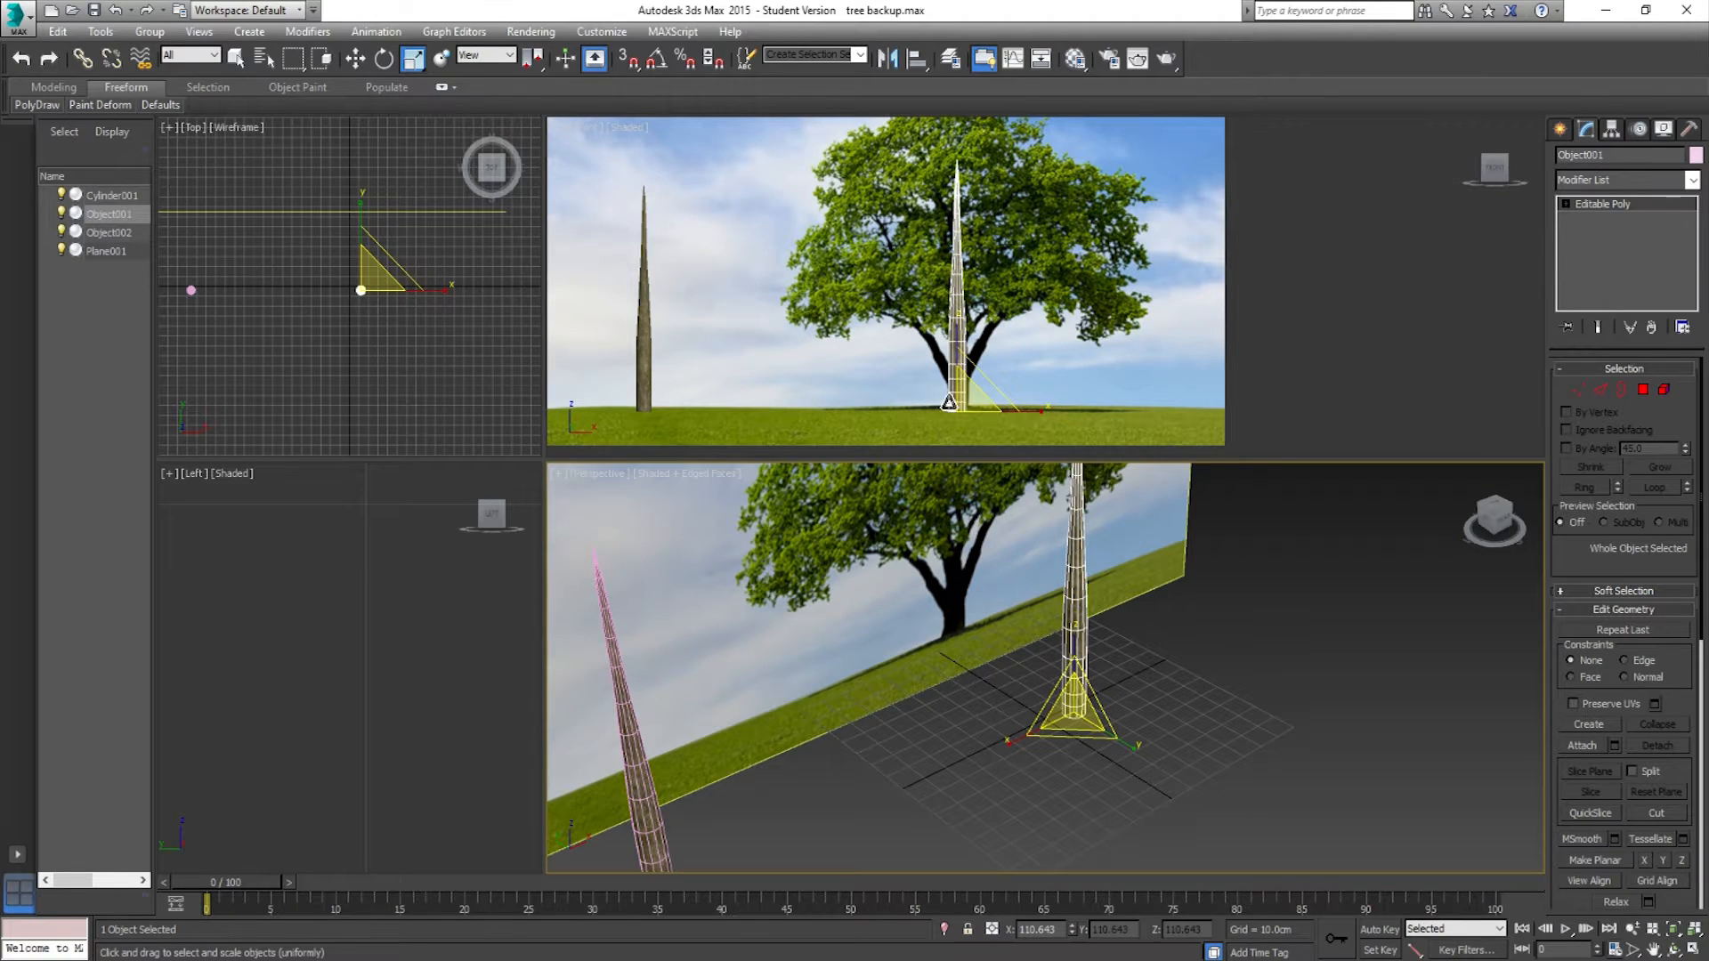
# Step: Move the scaled trunk sideways off the reference tree to about X -39 cm
pyautogui.scroll(2, 934, 451)
pyautogui.scroll(2, 986, 347)
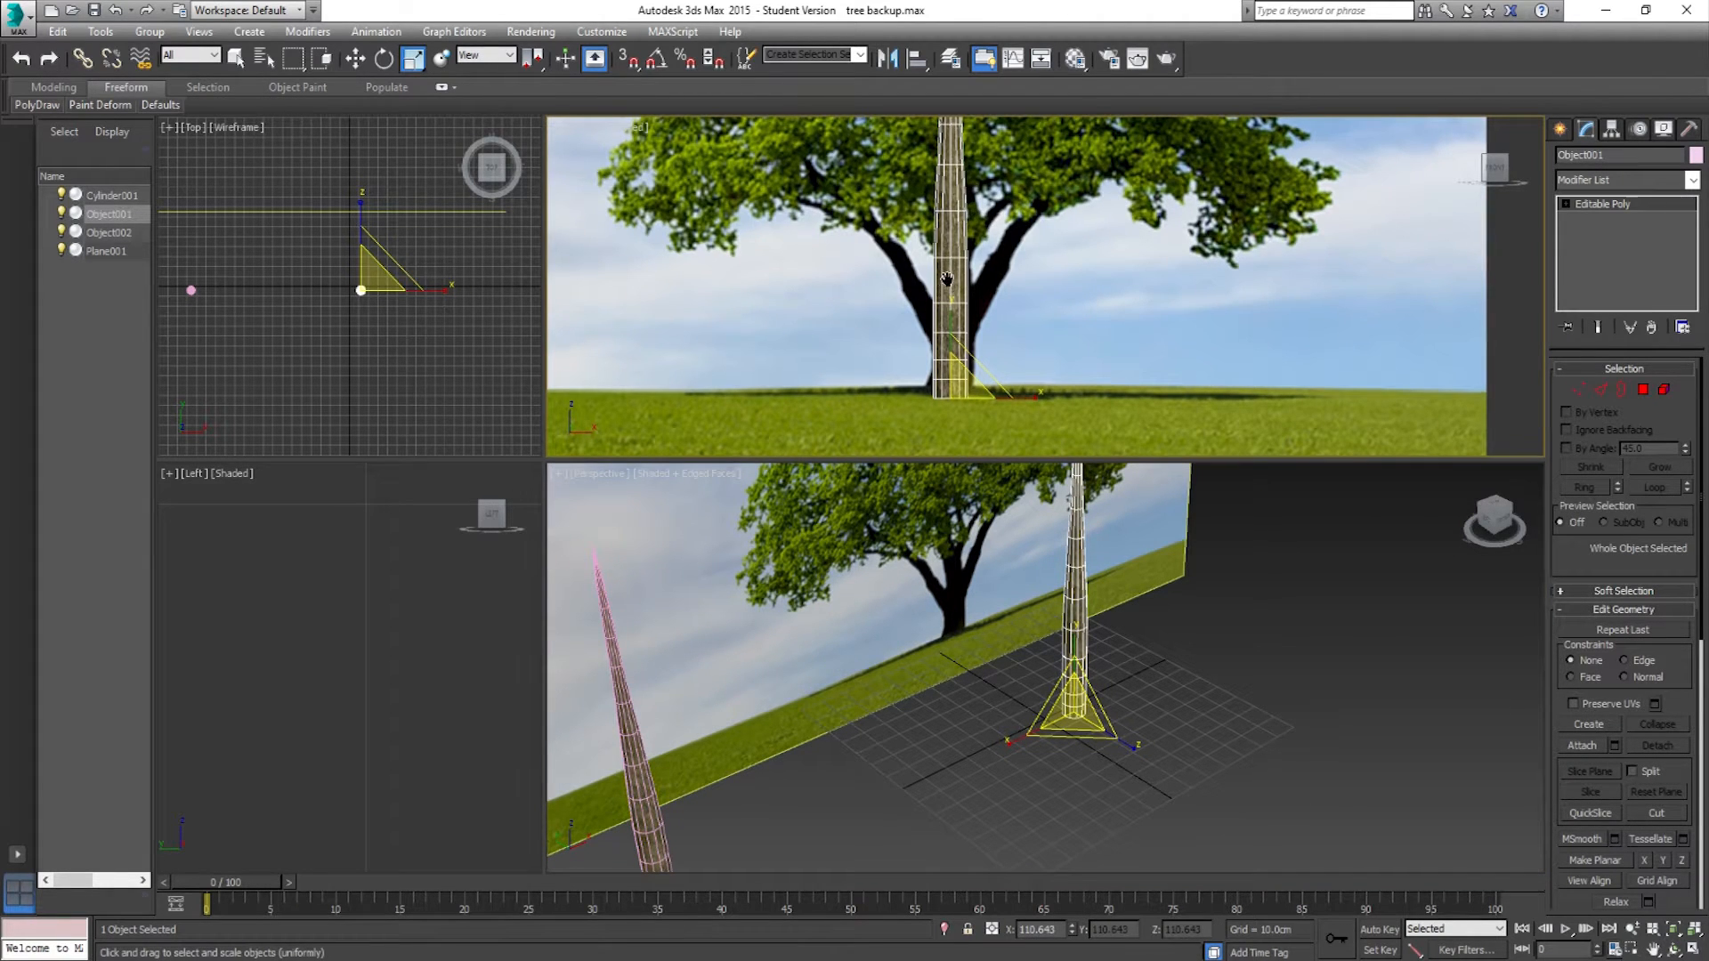
pyautogui.scroll(1, 958, 285)
pyautogui.press('w')
pyautogui.moveTo(1026, 403); pyautogui.dragTo(856, 403)
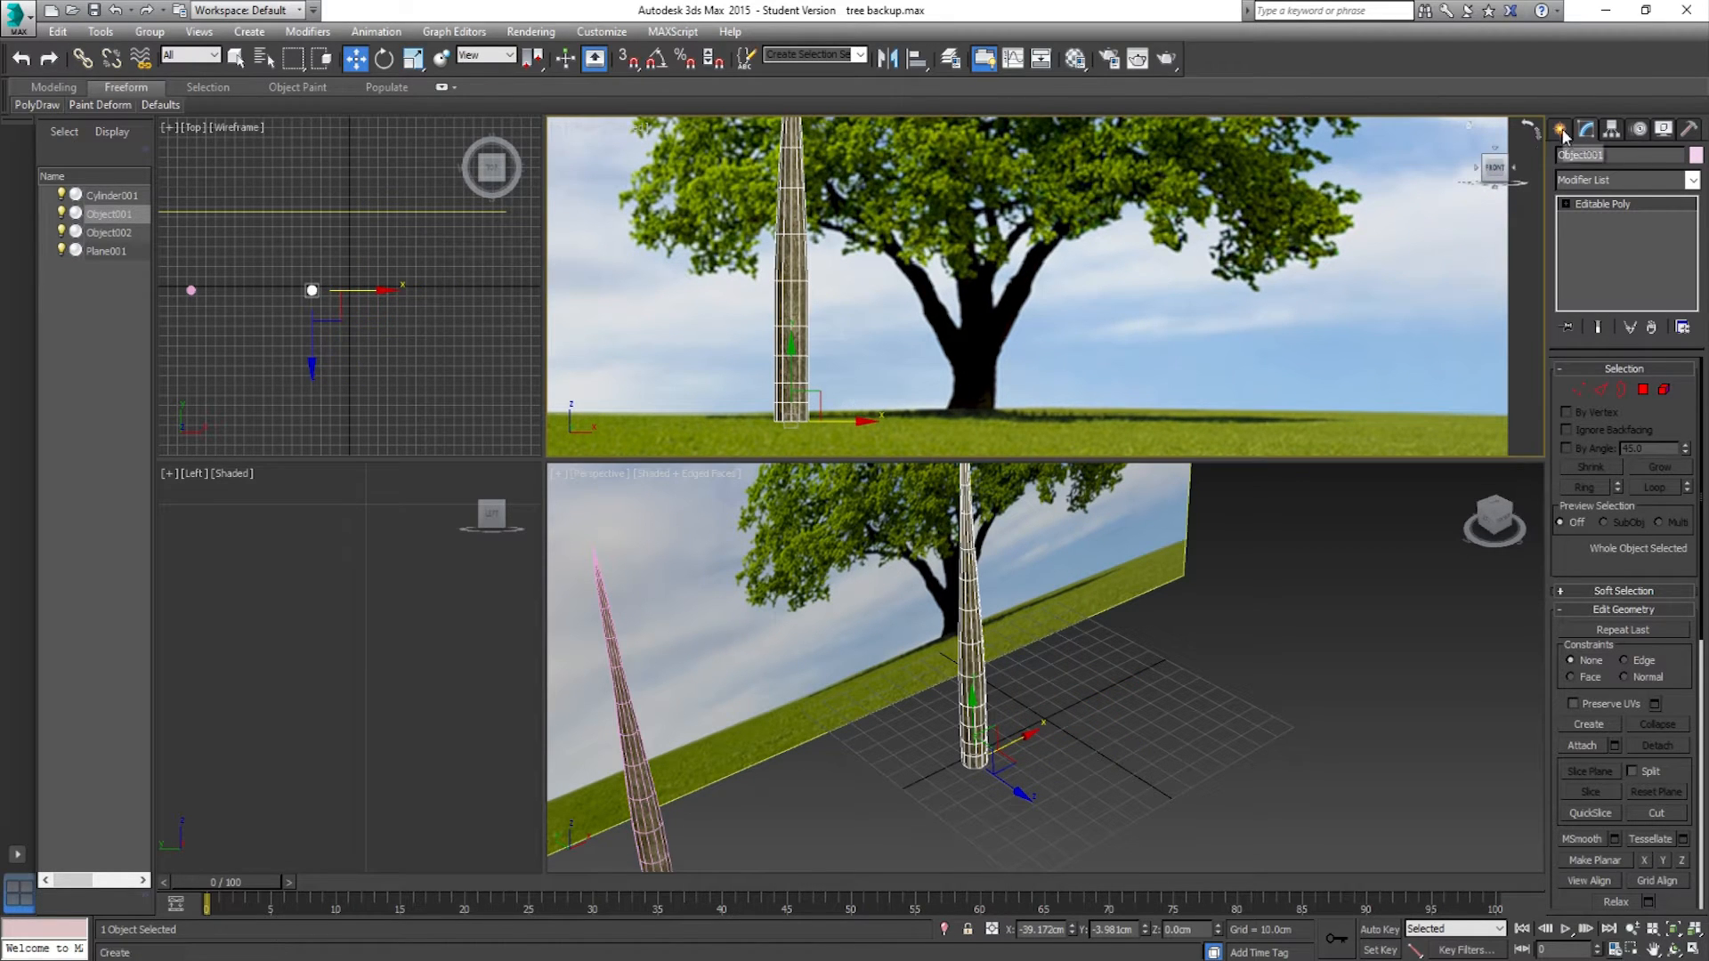
# Step: Activate the spline Line tool and maximize the Front view around the reference tree
pyautogui.click(1562, 130)
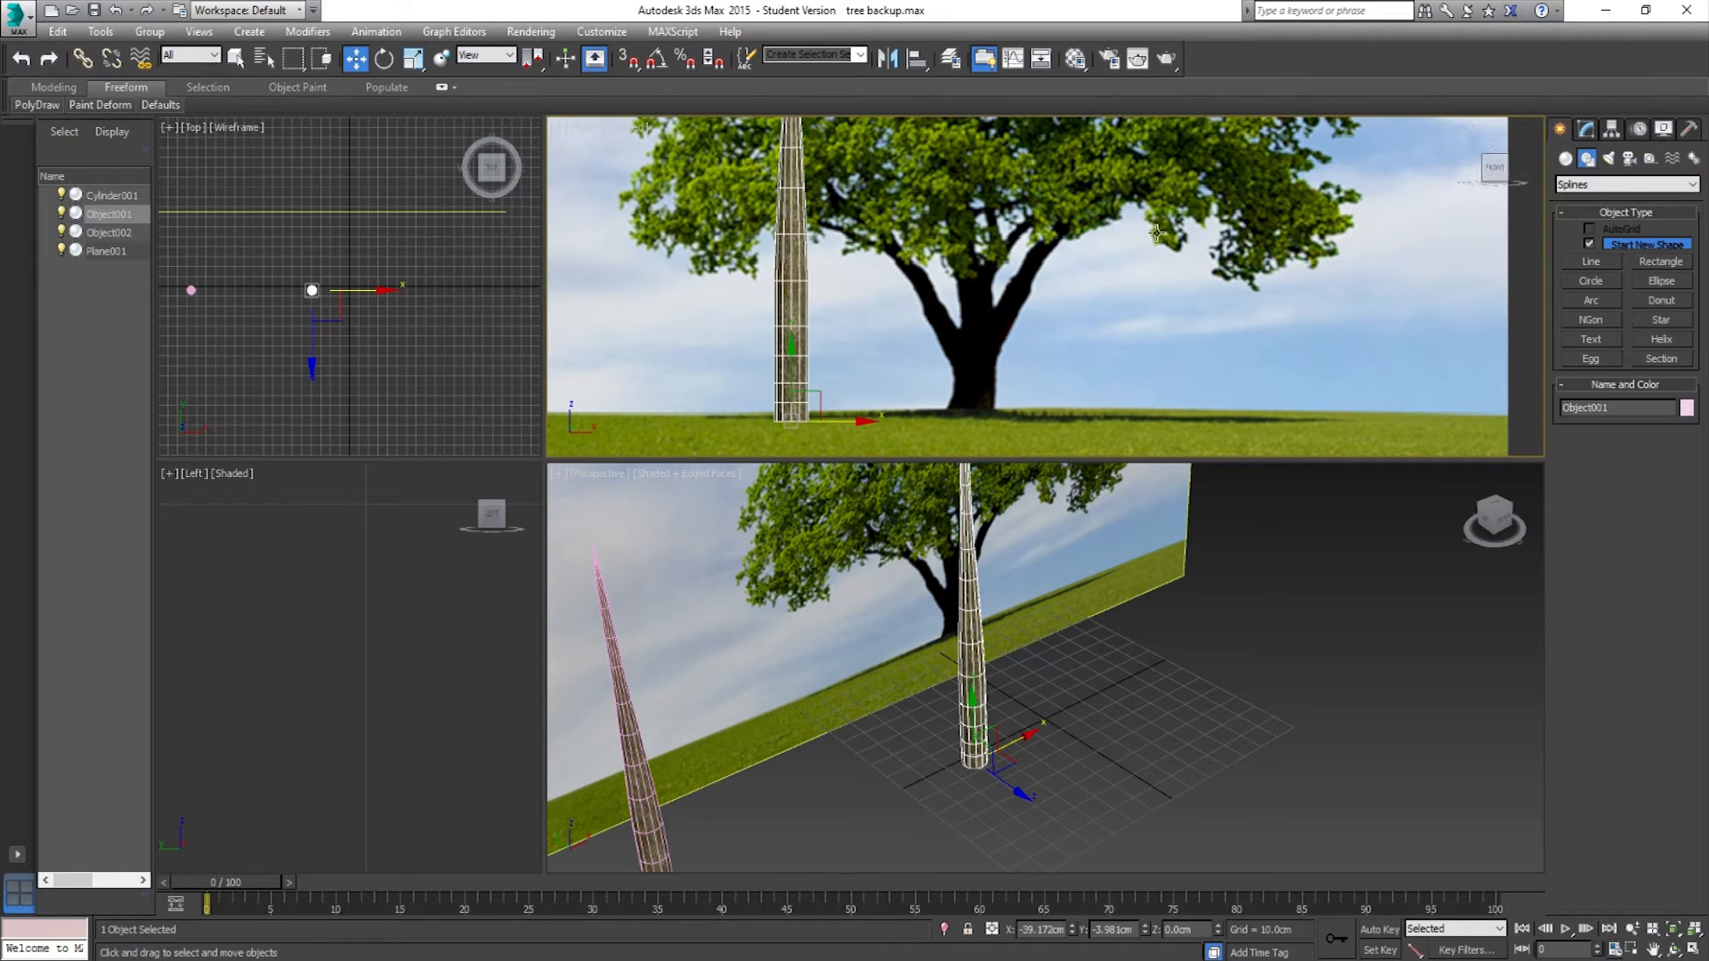
pyautogui.click(1566, 158)
pyautogui.click(1591, 166)
pyautogui.click(1591, 262)
pyautogui.scroll(-3, 985, 336)
pyautogui.scroll(3, 976, 422)
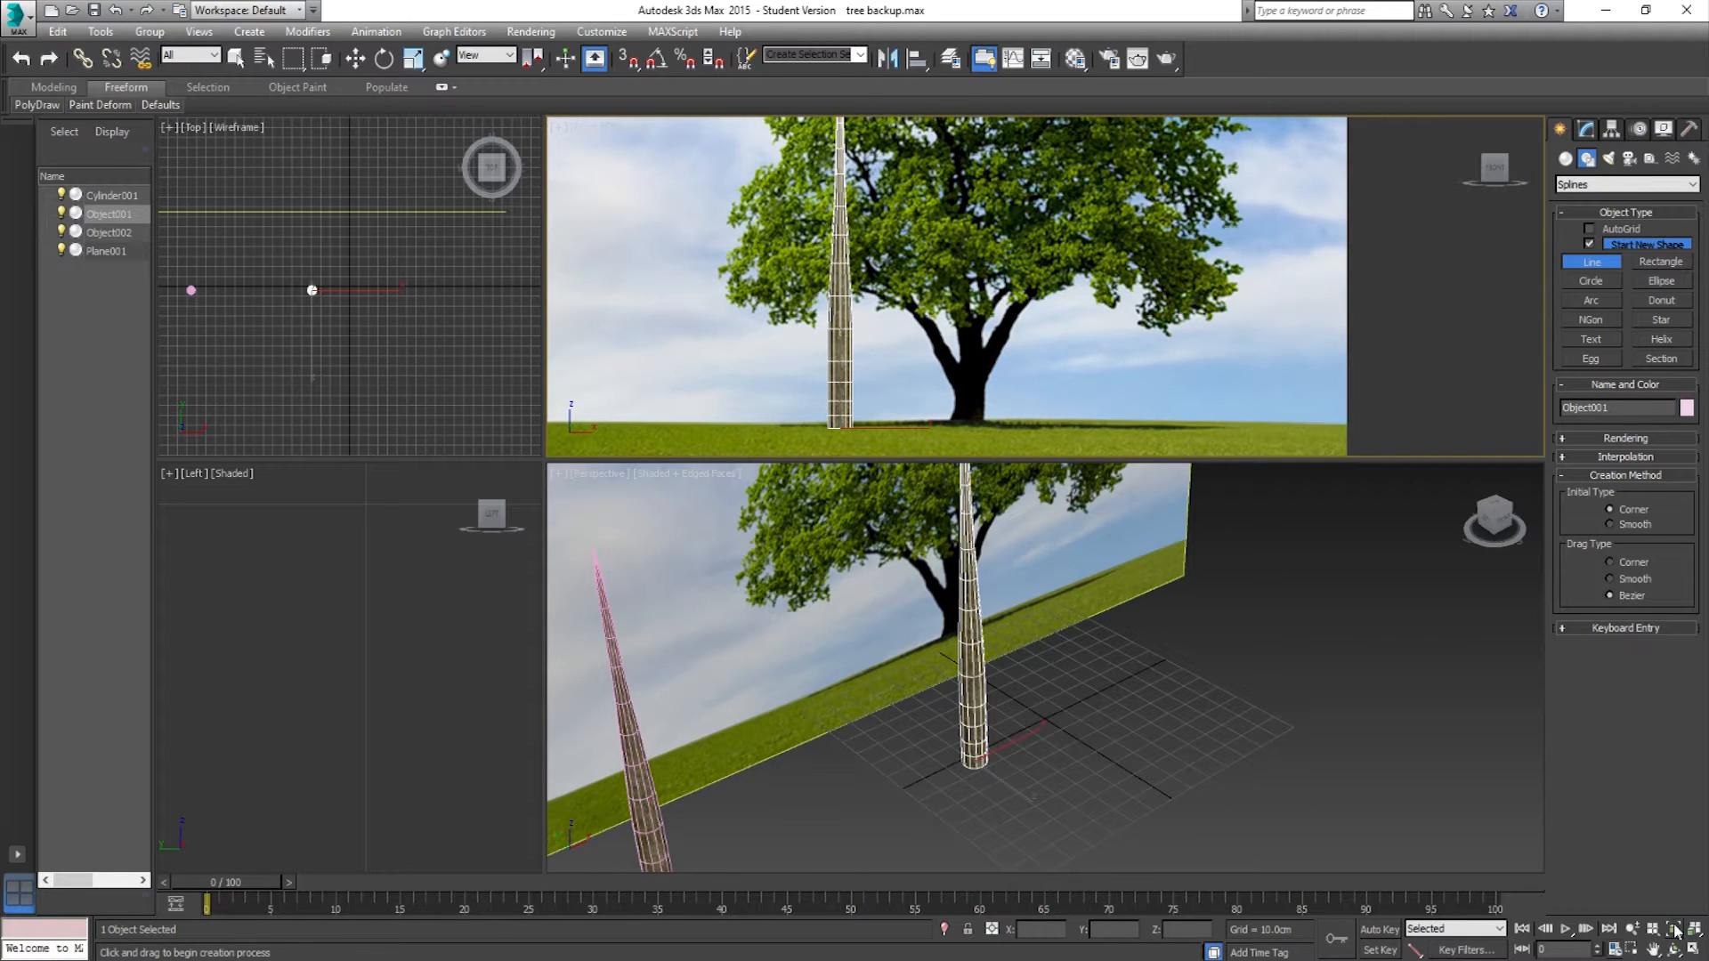
pyautogui.click(1693, 949)
pyautogui.moveTo(814, 596); pyautogui.dragTo(921, 643, button='middle')
pyautogui.scroll(4, 920, 577)
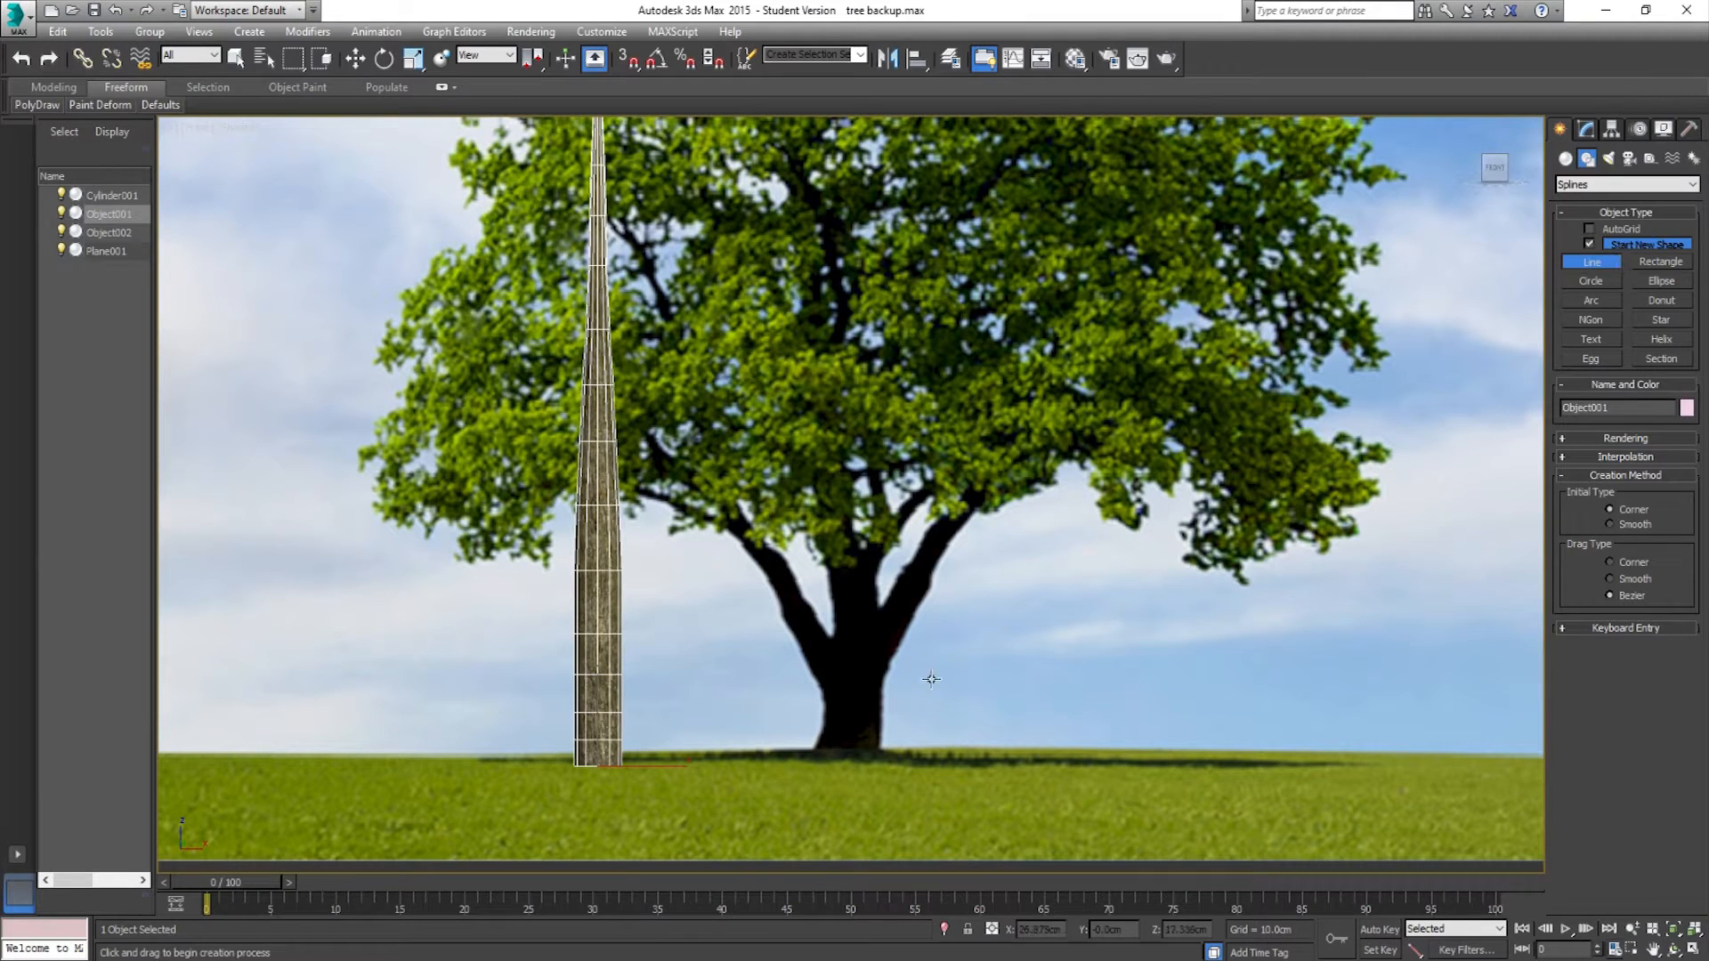
pyautogui.click(839, 747)
pyautogui.click(845, 650)
pyautogui.click(836, 470)
pyautogui.click(810, 374)
pyautogui.rightClick(995, 359)
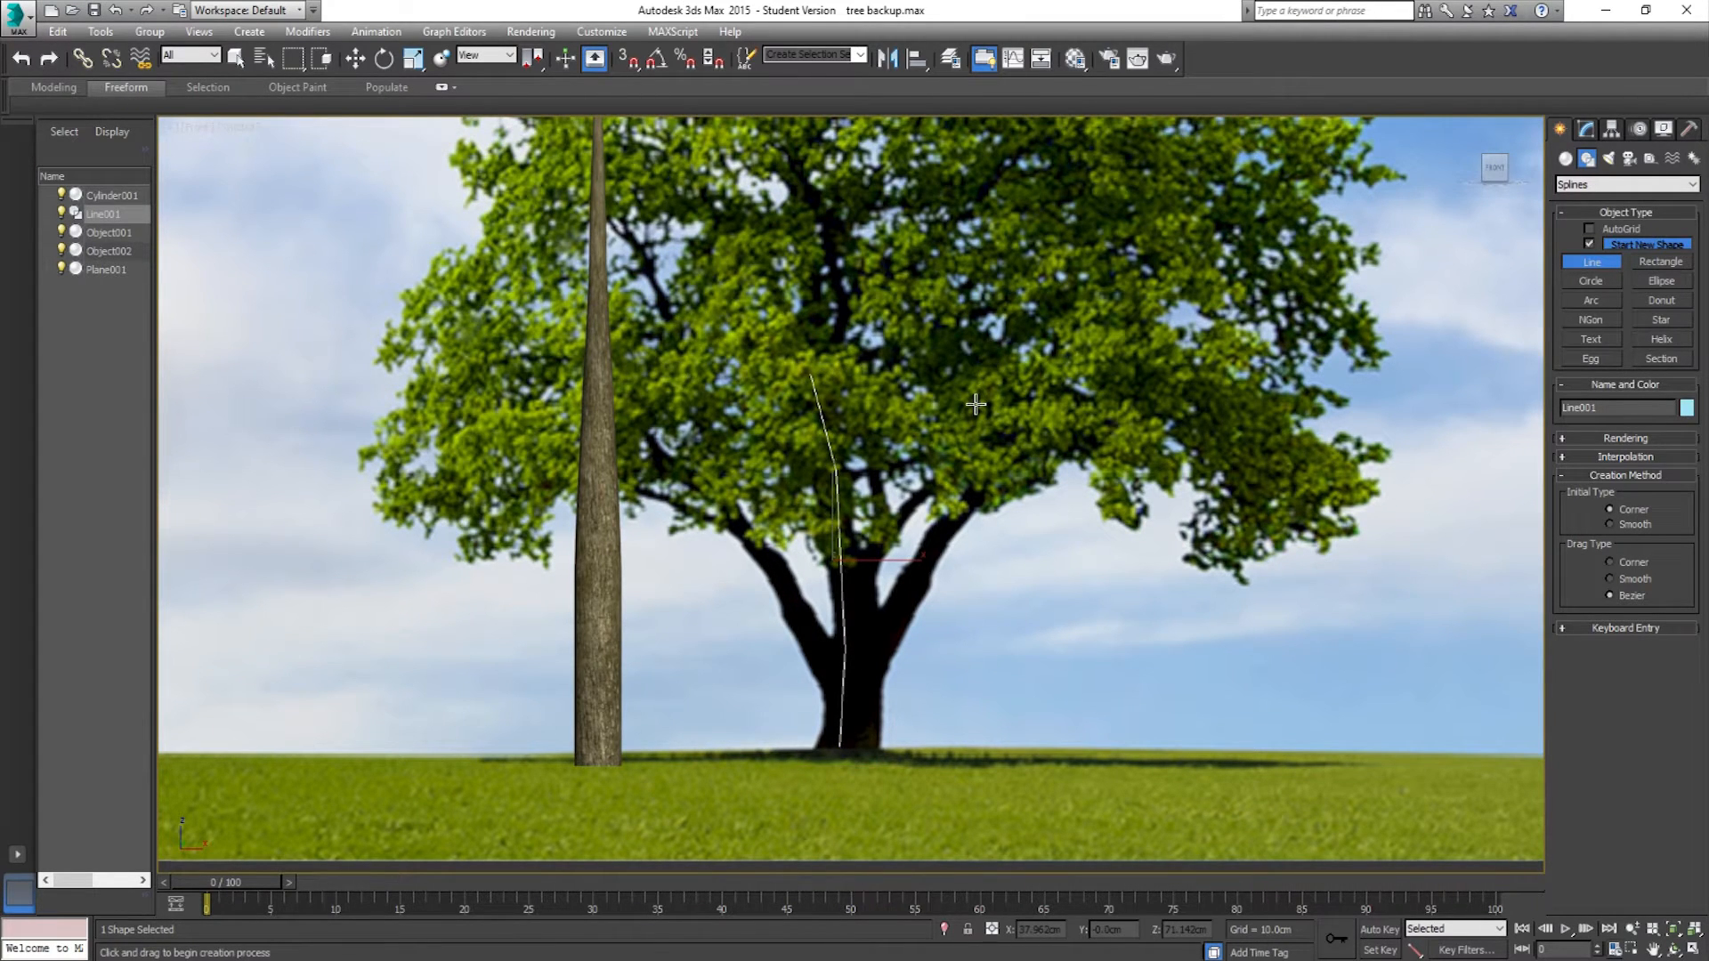
pyautogui.hotkey('ctrl', 'z')
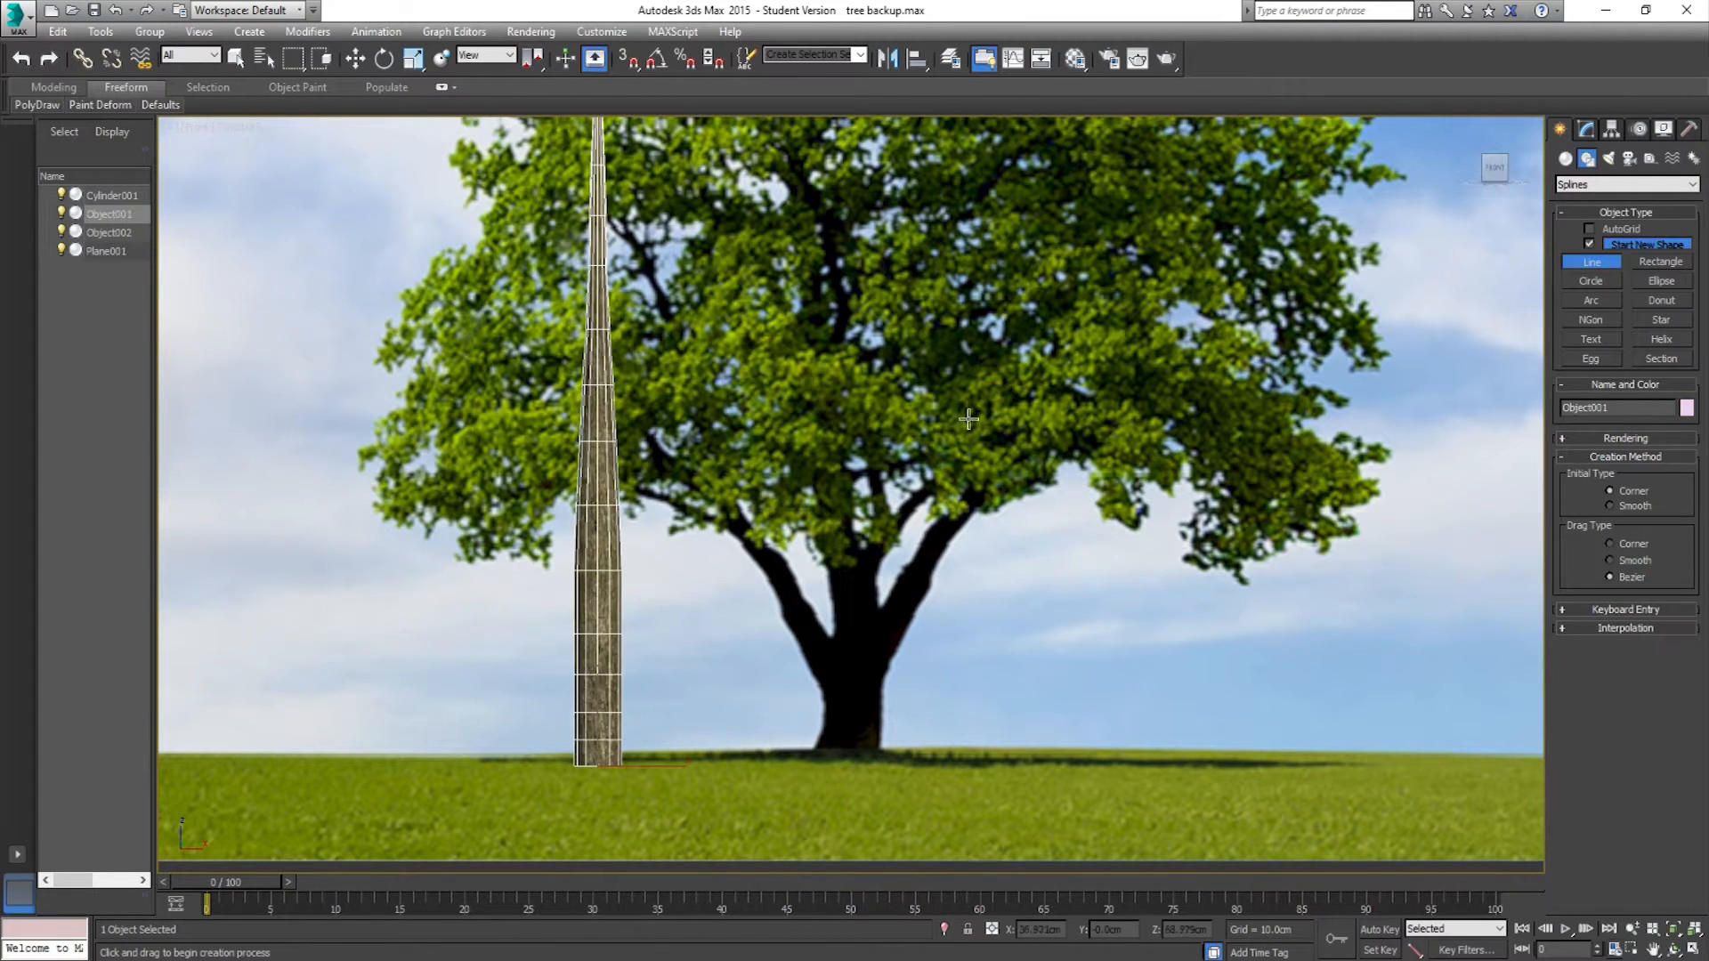
# Step: Draw an open thirteen-point line following the reference tree's trunk from the ground up into the crown
pyautogui.click(852, 753)
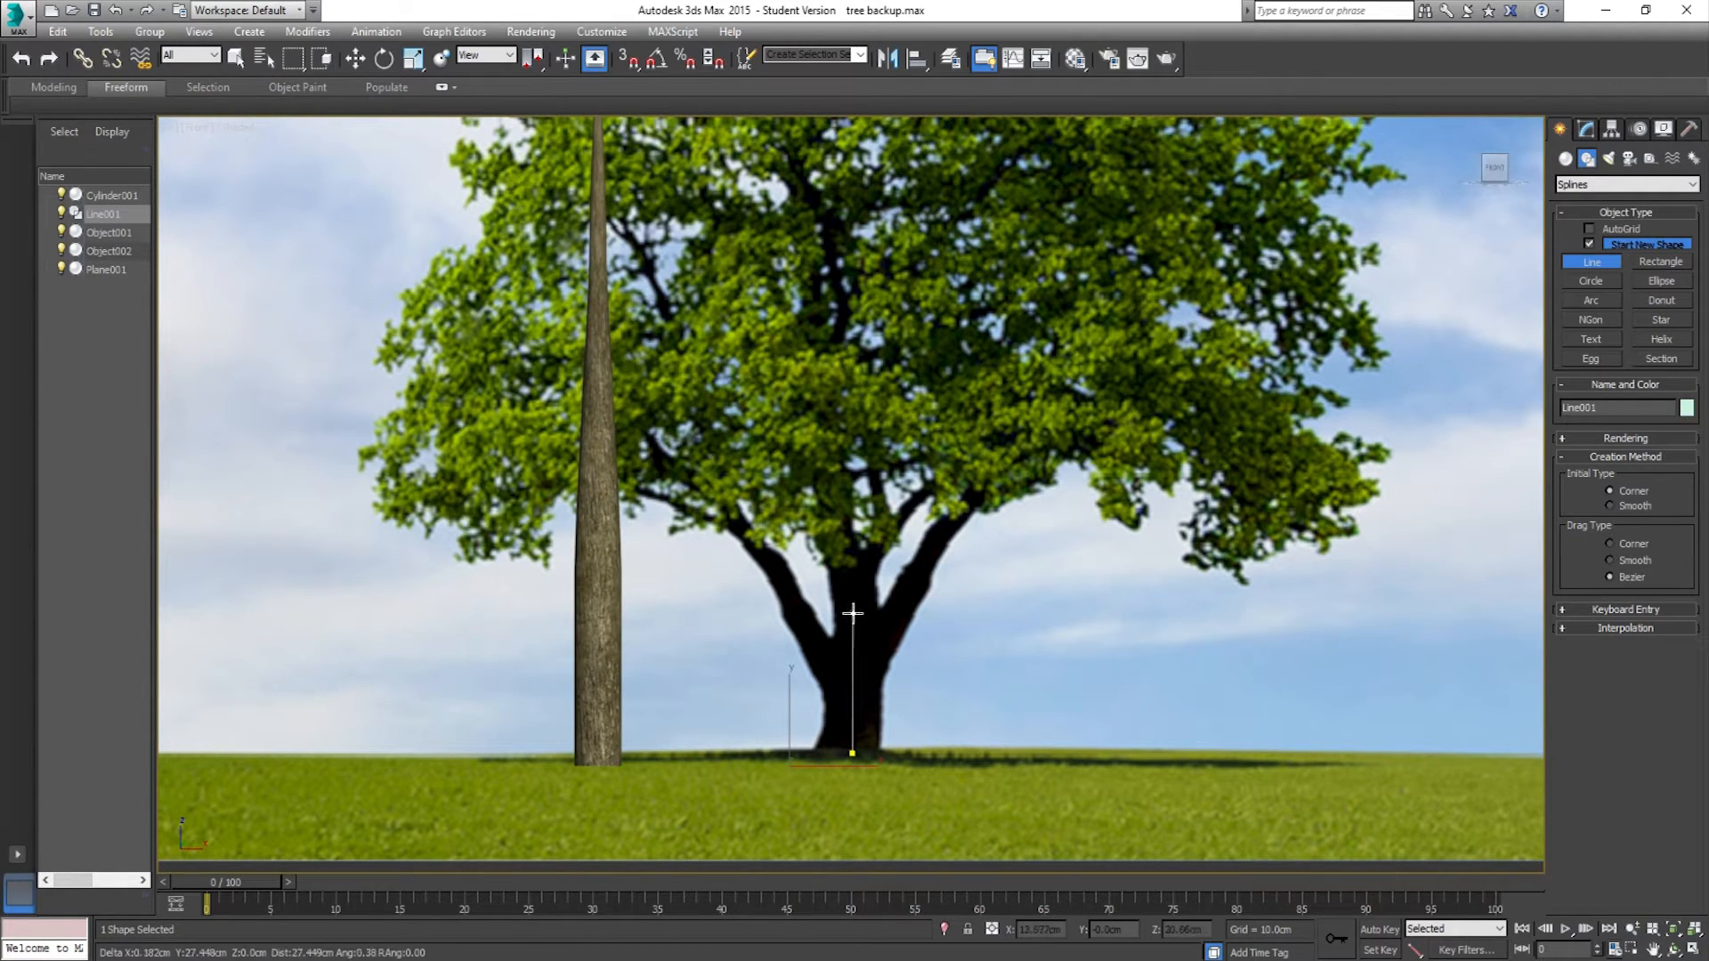
pyautogui.click(853, 637)
pyautogui.click(847, 577)
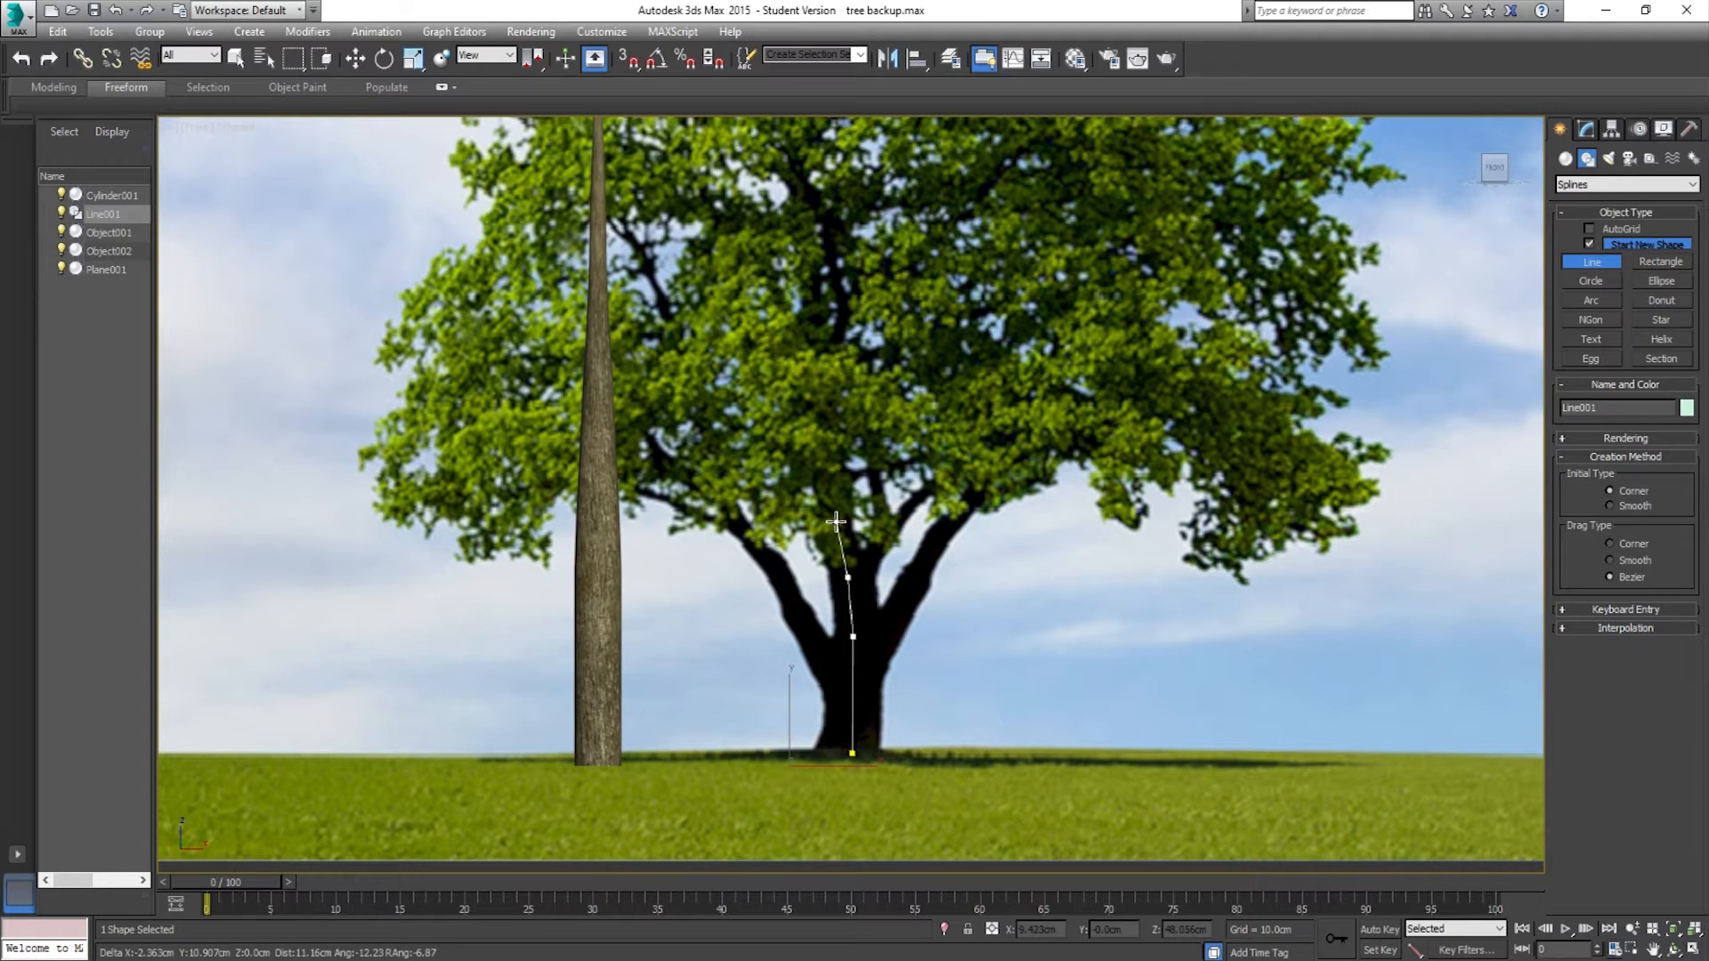
pyautogui.click(836, 522)
pyautogui.click(824, 466)
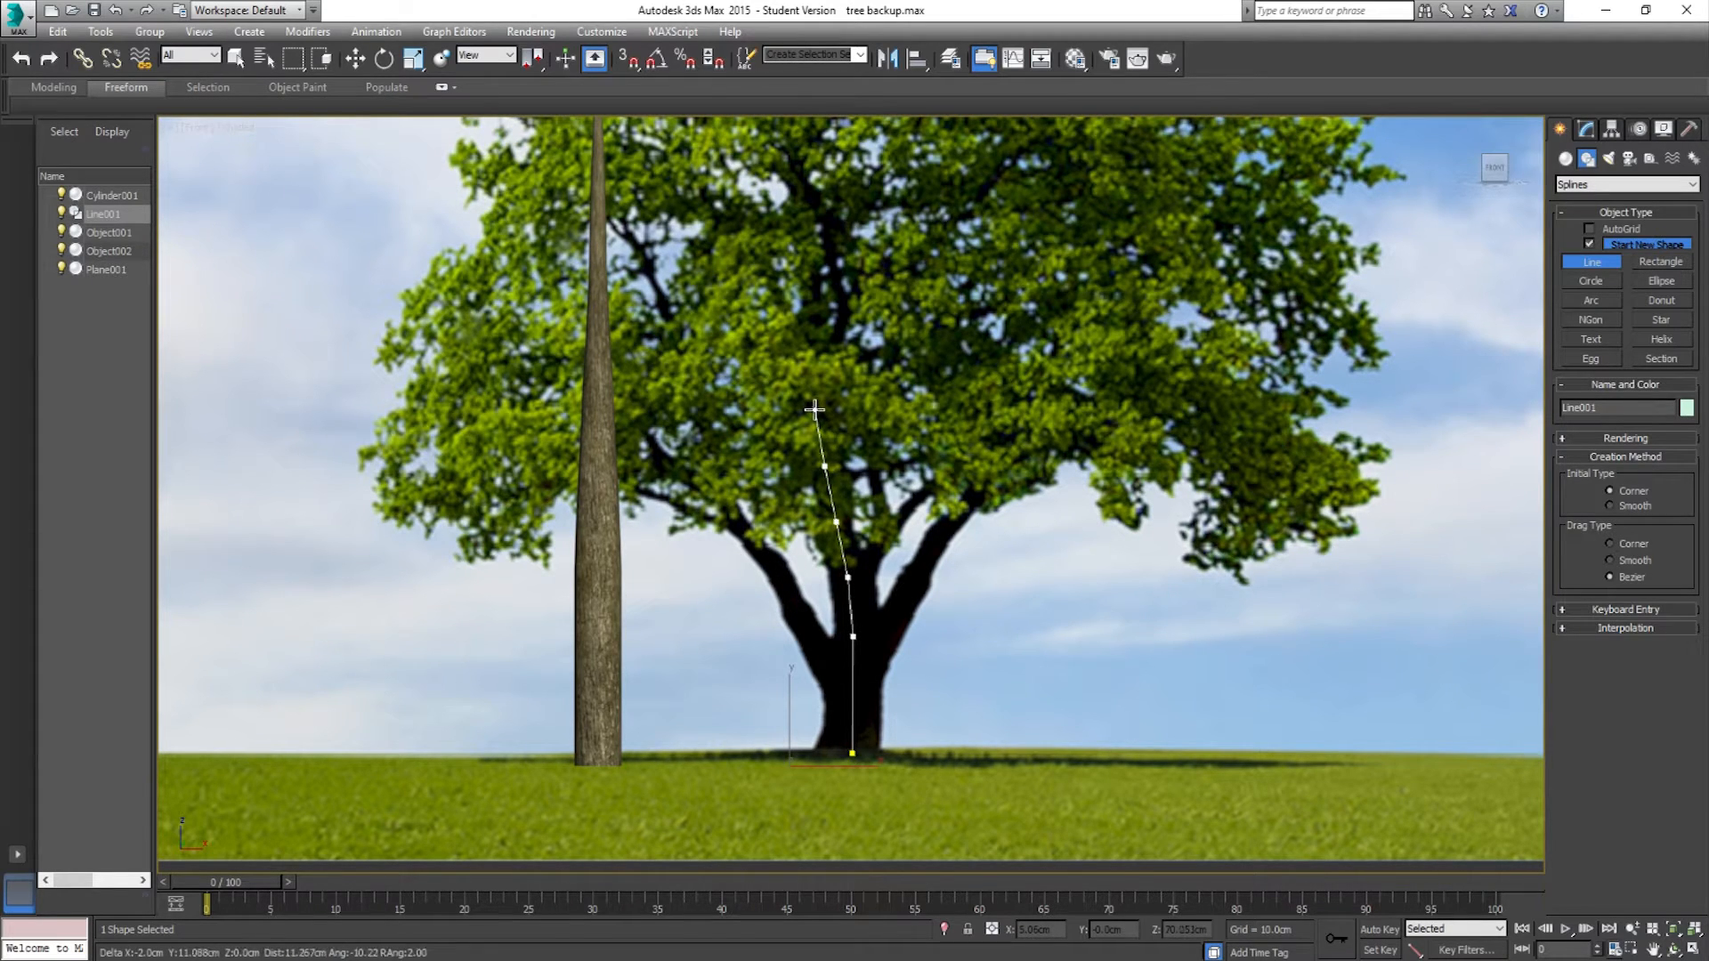
pyautogui.click(815, 415)
pyautogui.click(813, 374)
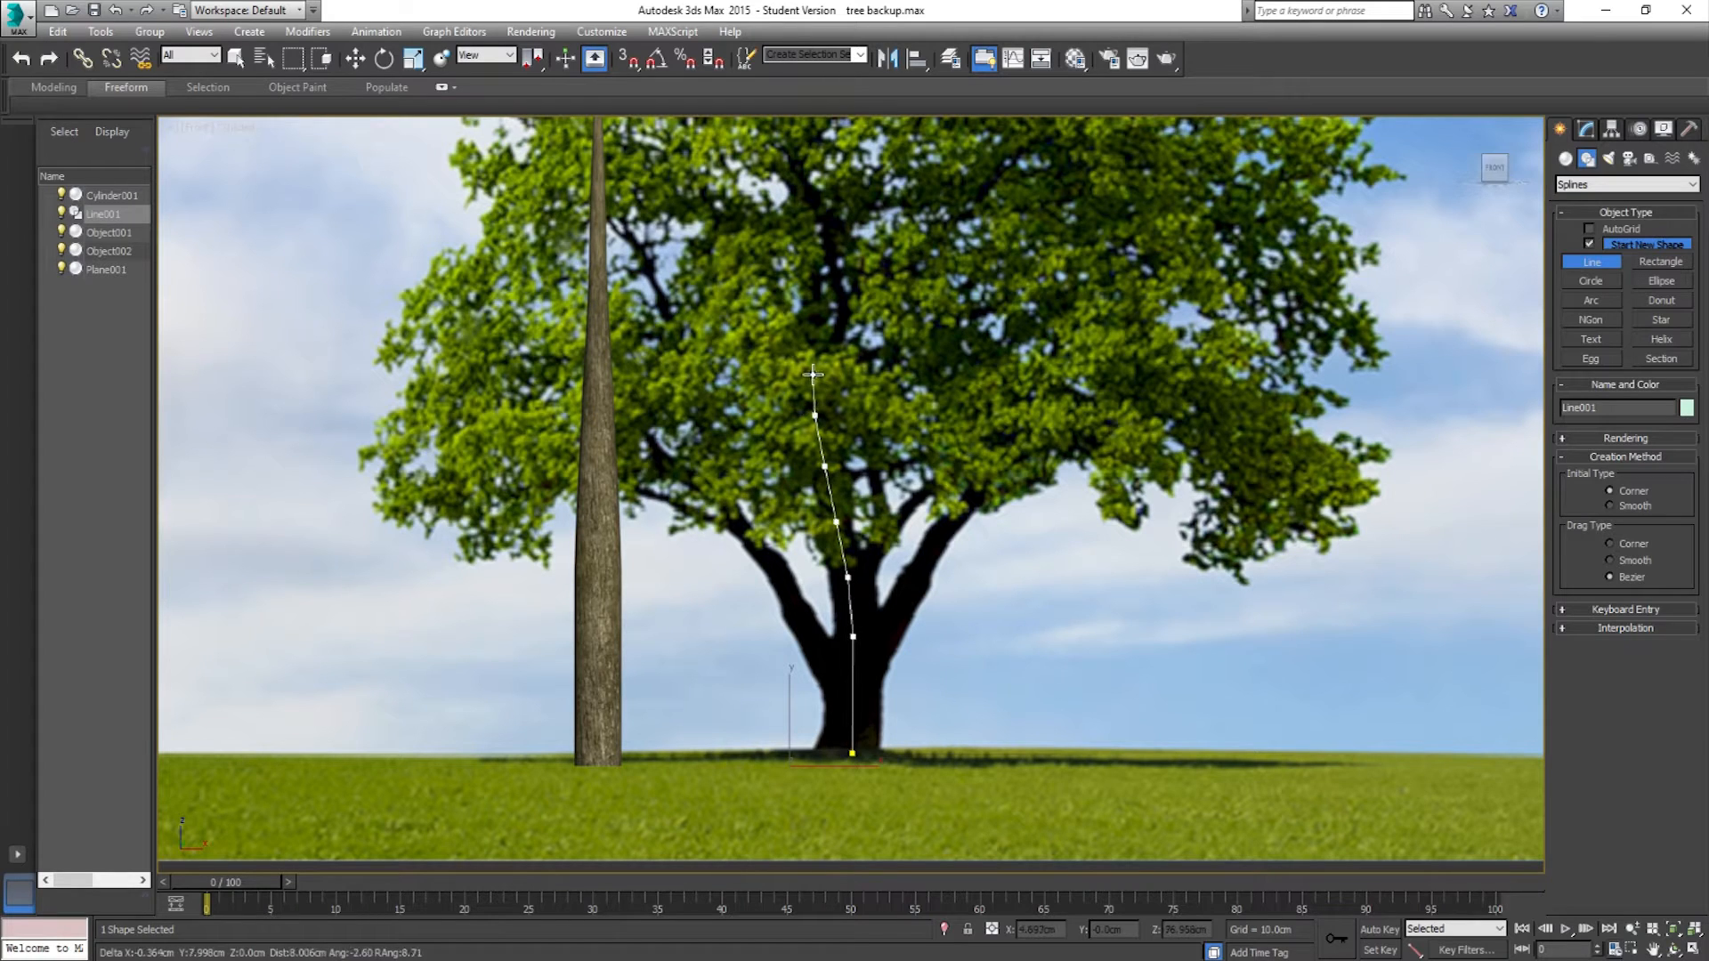
pyautogui.click(816, 329)
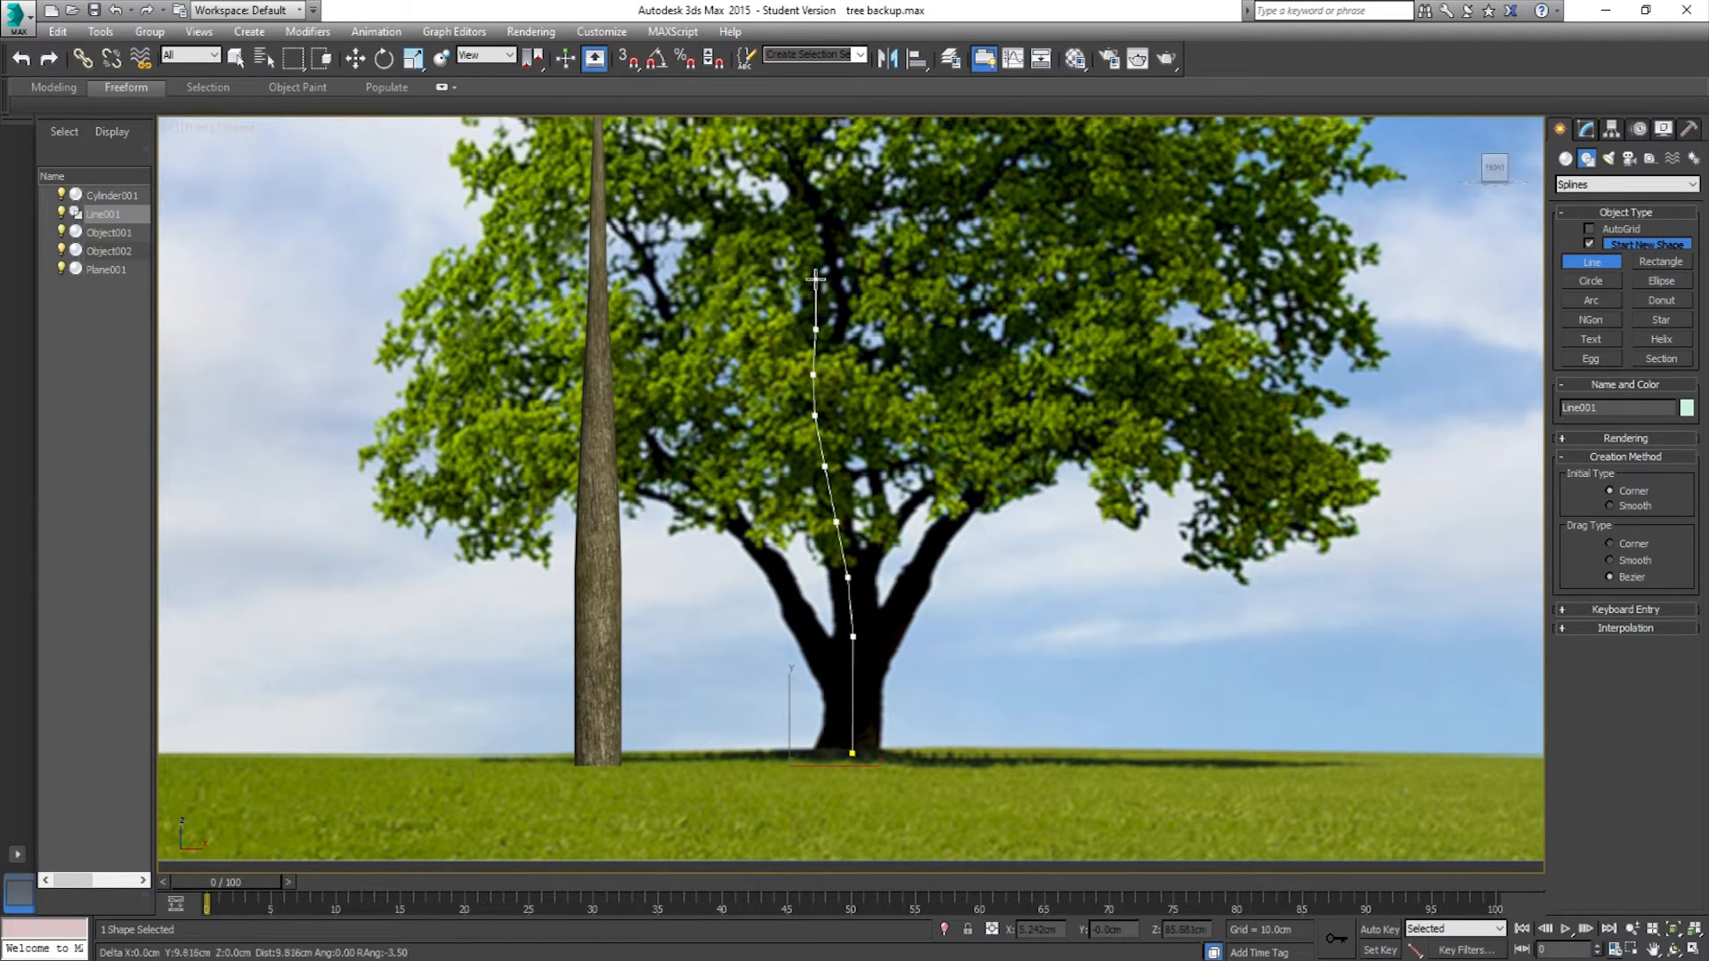
pyautogui.click(815, 278)
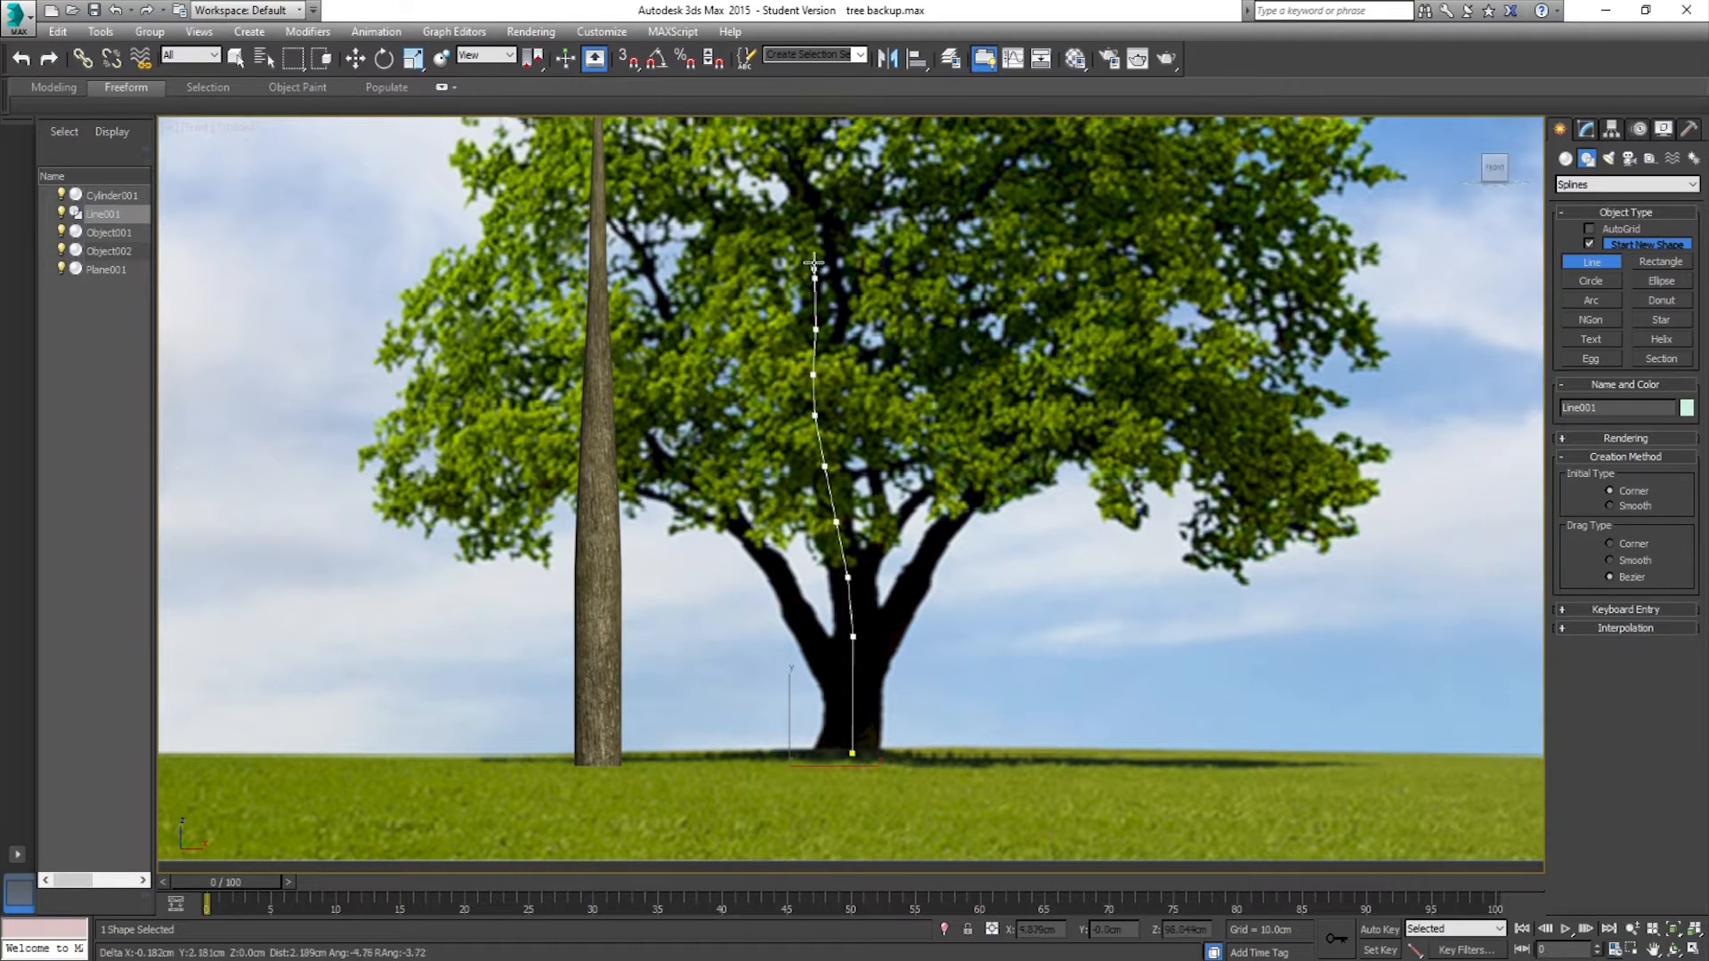
pyautogui.click(802, 207)
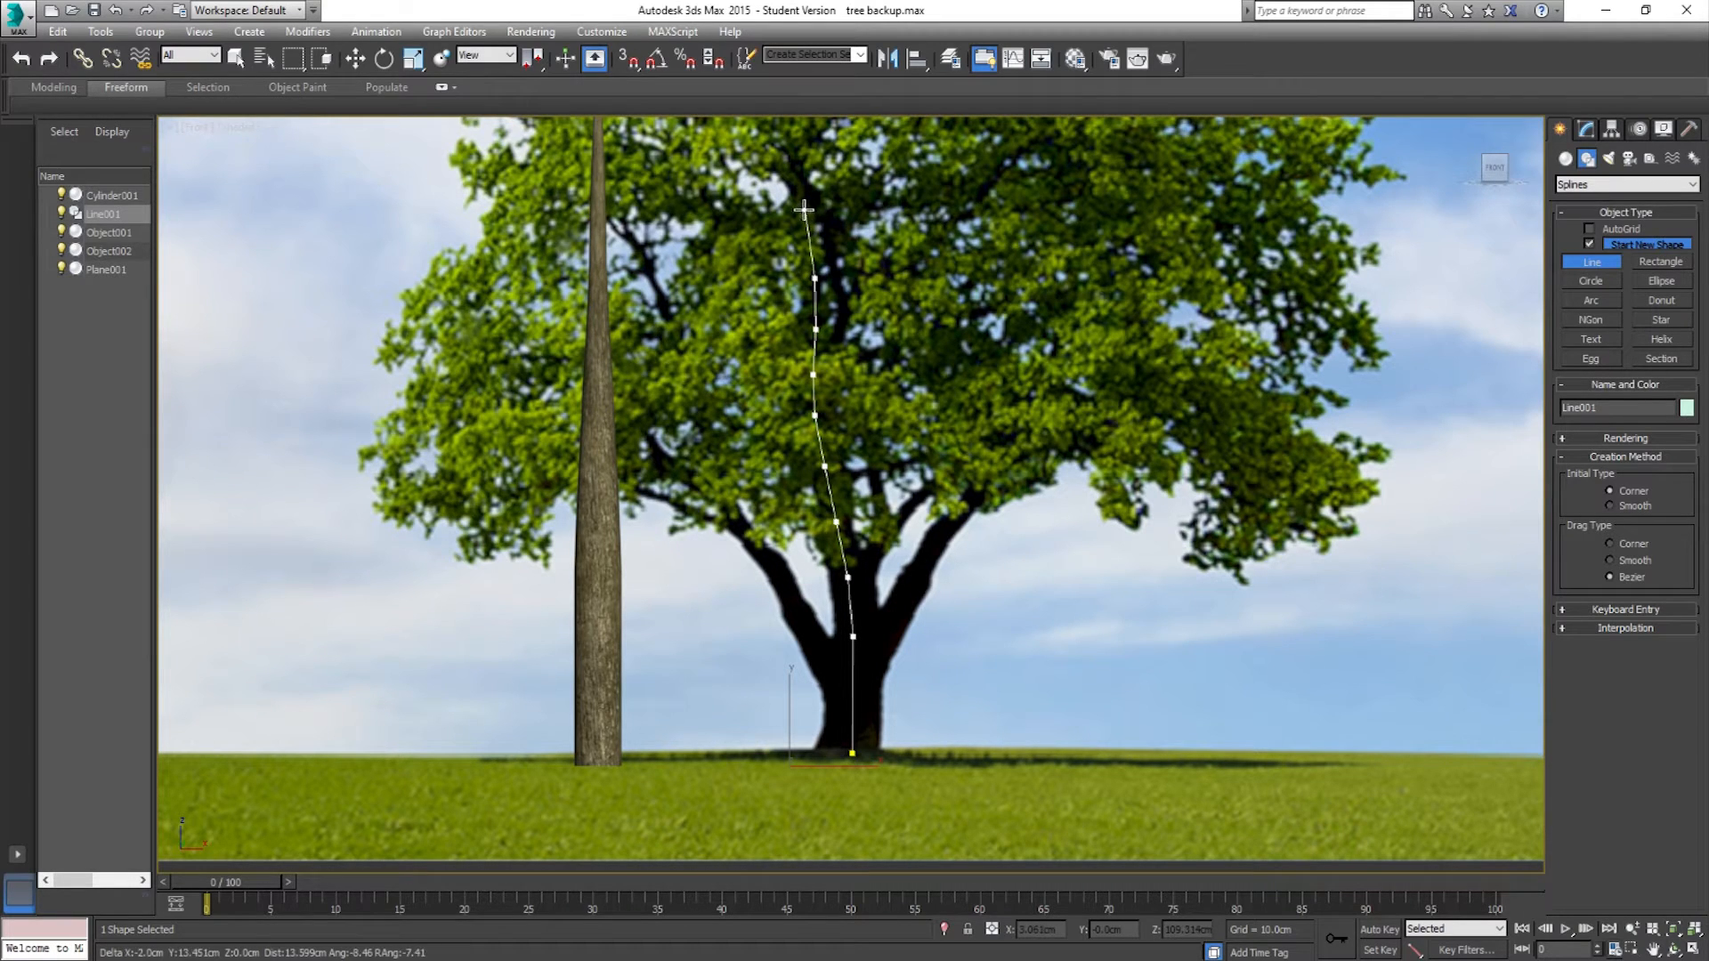
pyautogui.click(795, 153)
pyautogui.click(792, 120)
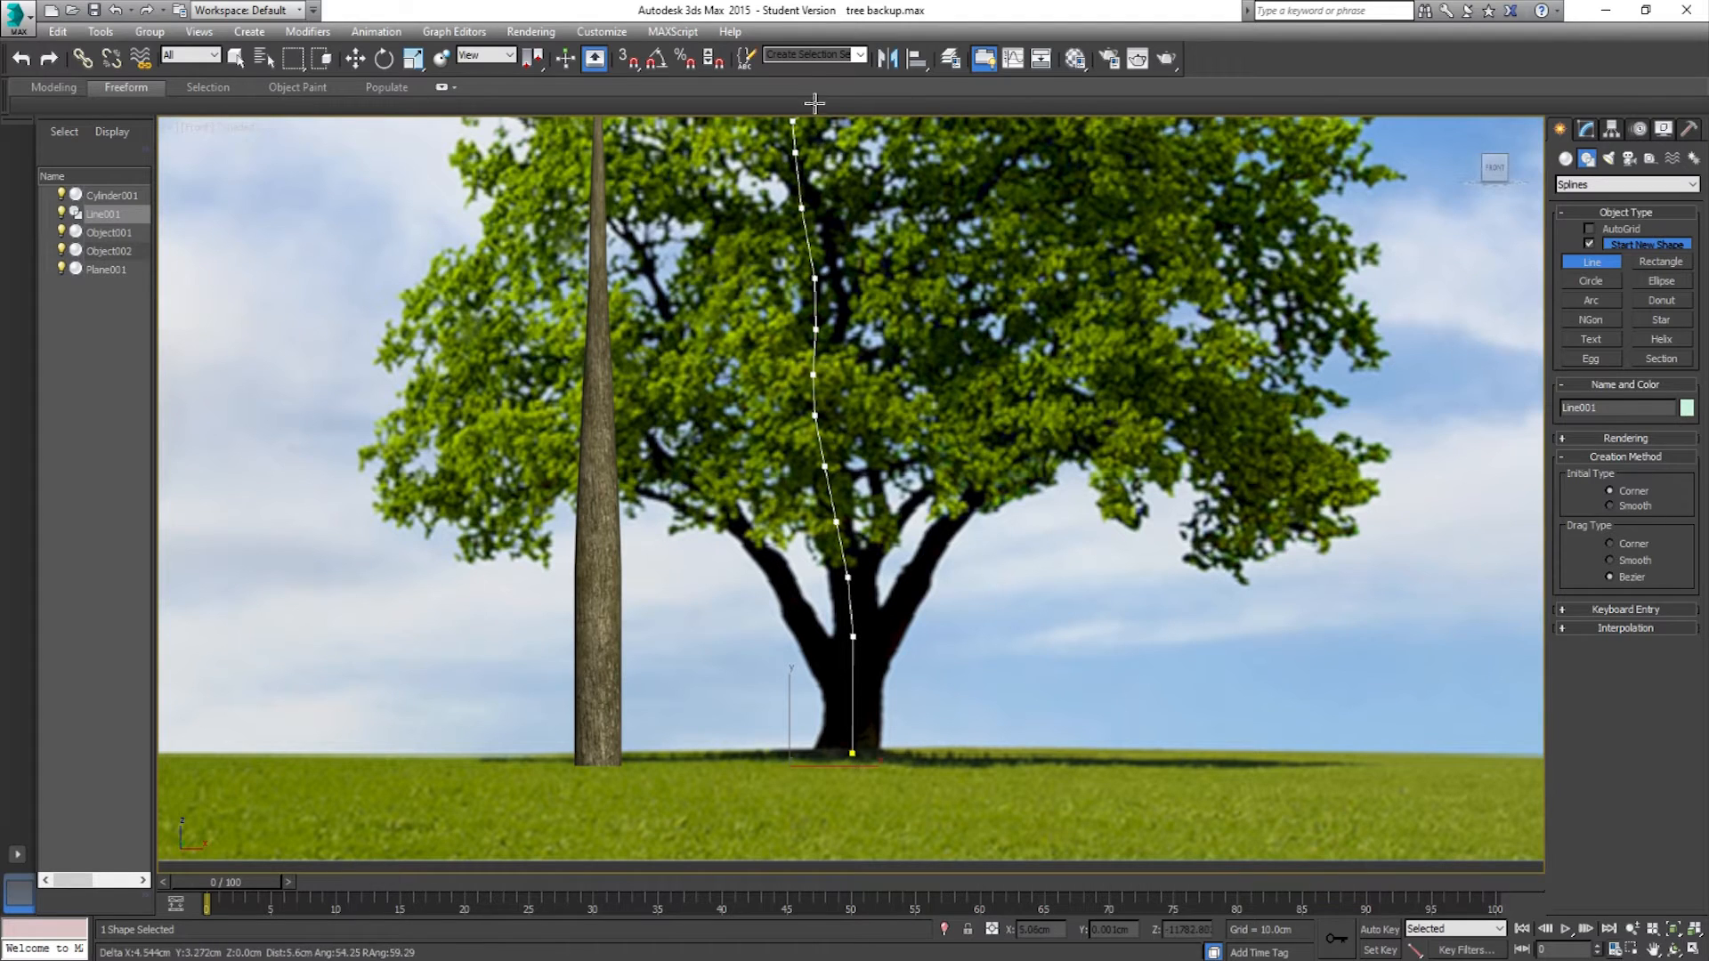
pyautogui.moveTo(784, 56); pyautogui.dragTo(821, 328, button='middle')
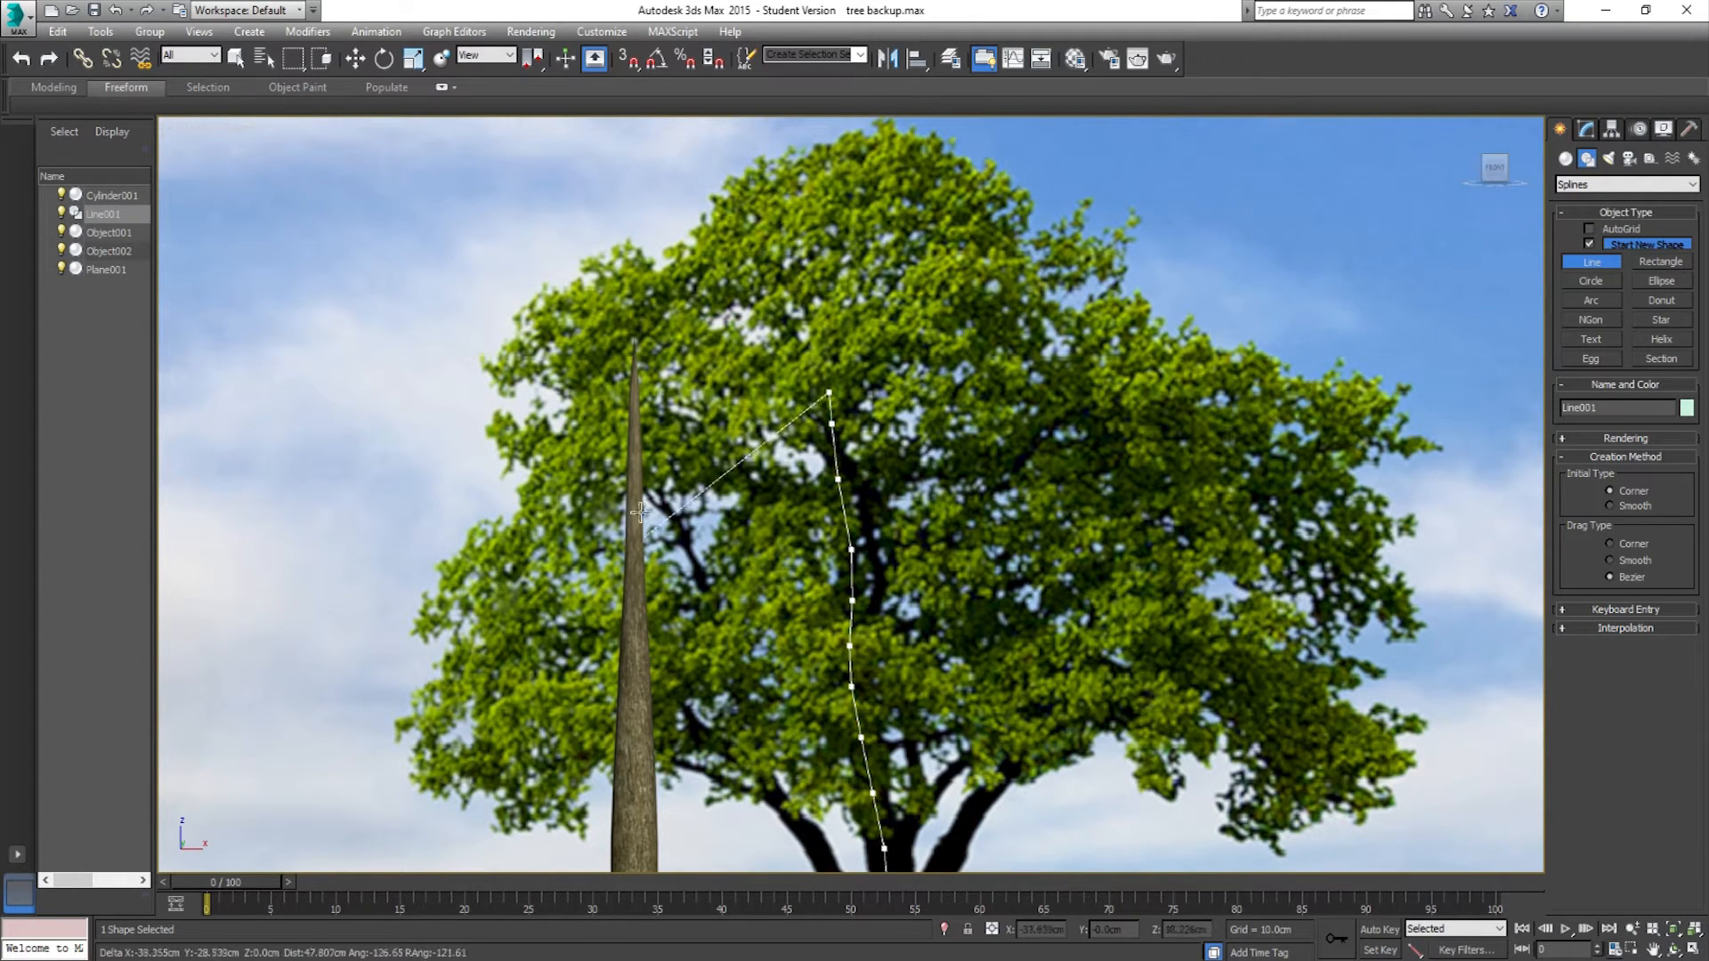
pyautogui.click(802, 290)
pyautogui.rightClick(802, 291)
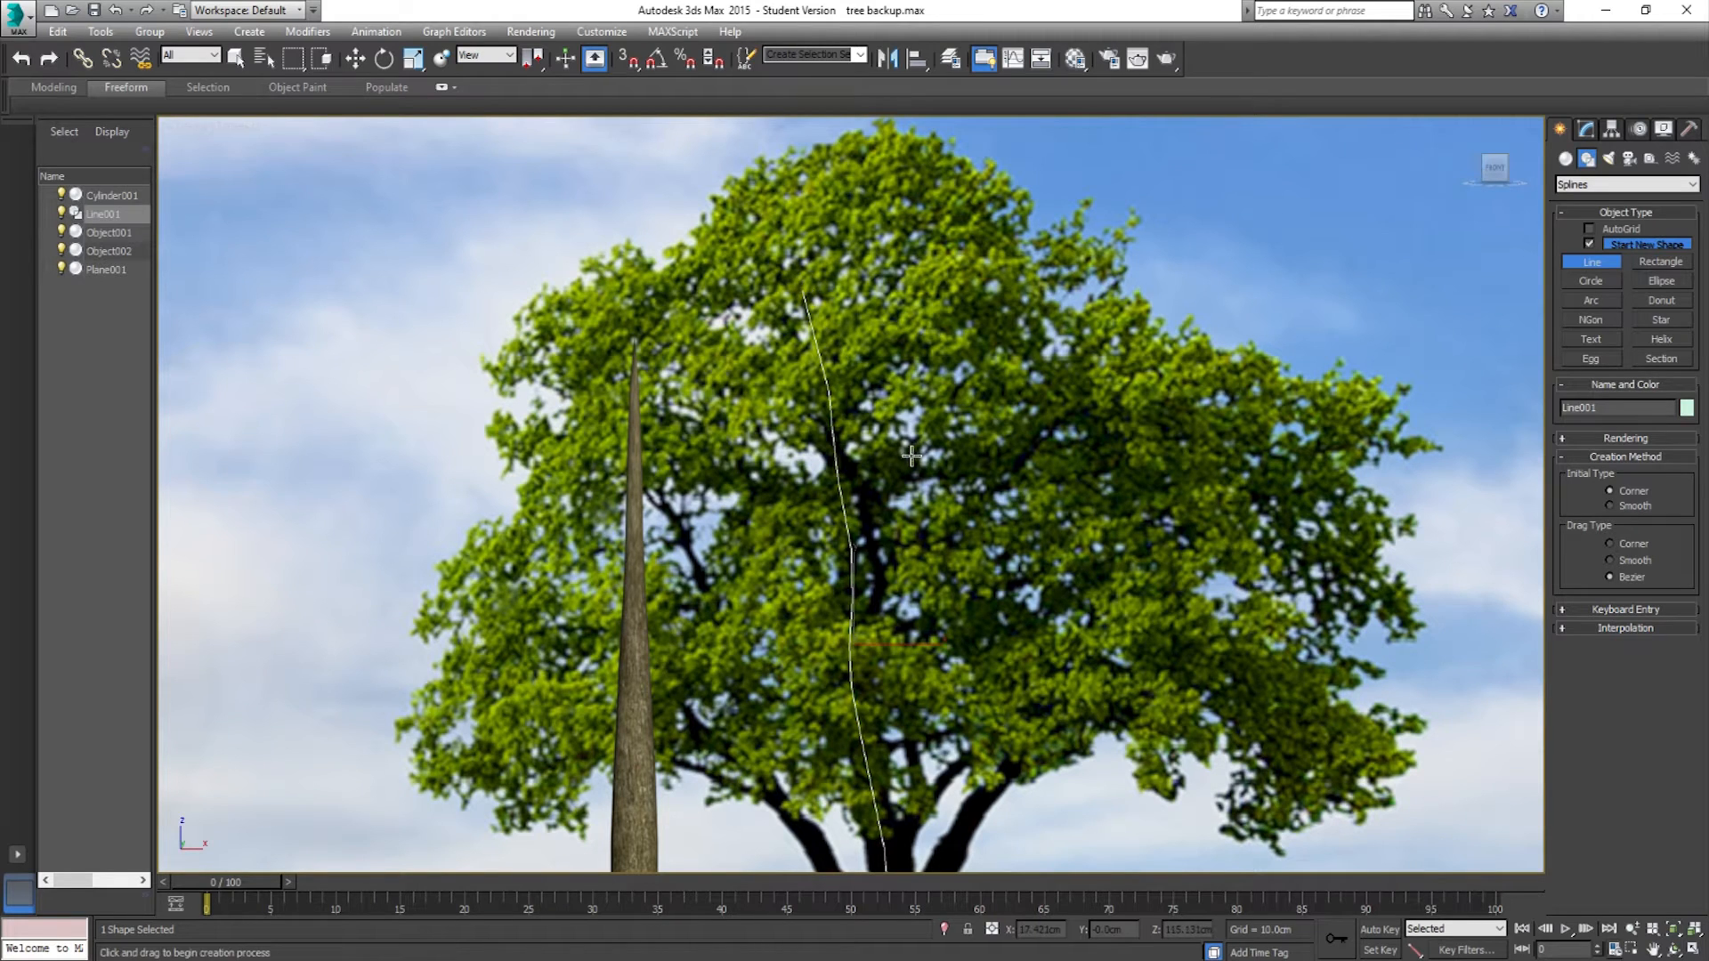
# Step: Nudge the second vertex from the upper end of the line slightly in Vertex mode, and leave Vertex mode
pyautogui.click(1585, 130)
pyautogui.click(1602, 432)
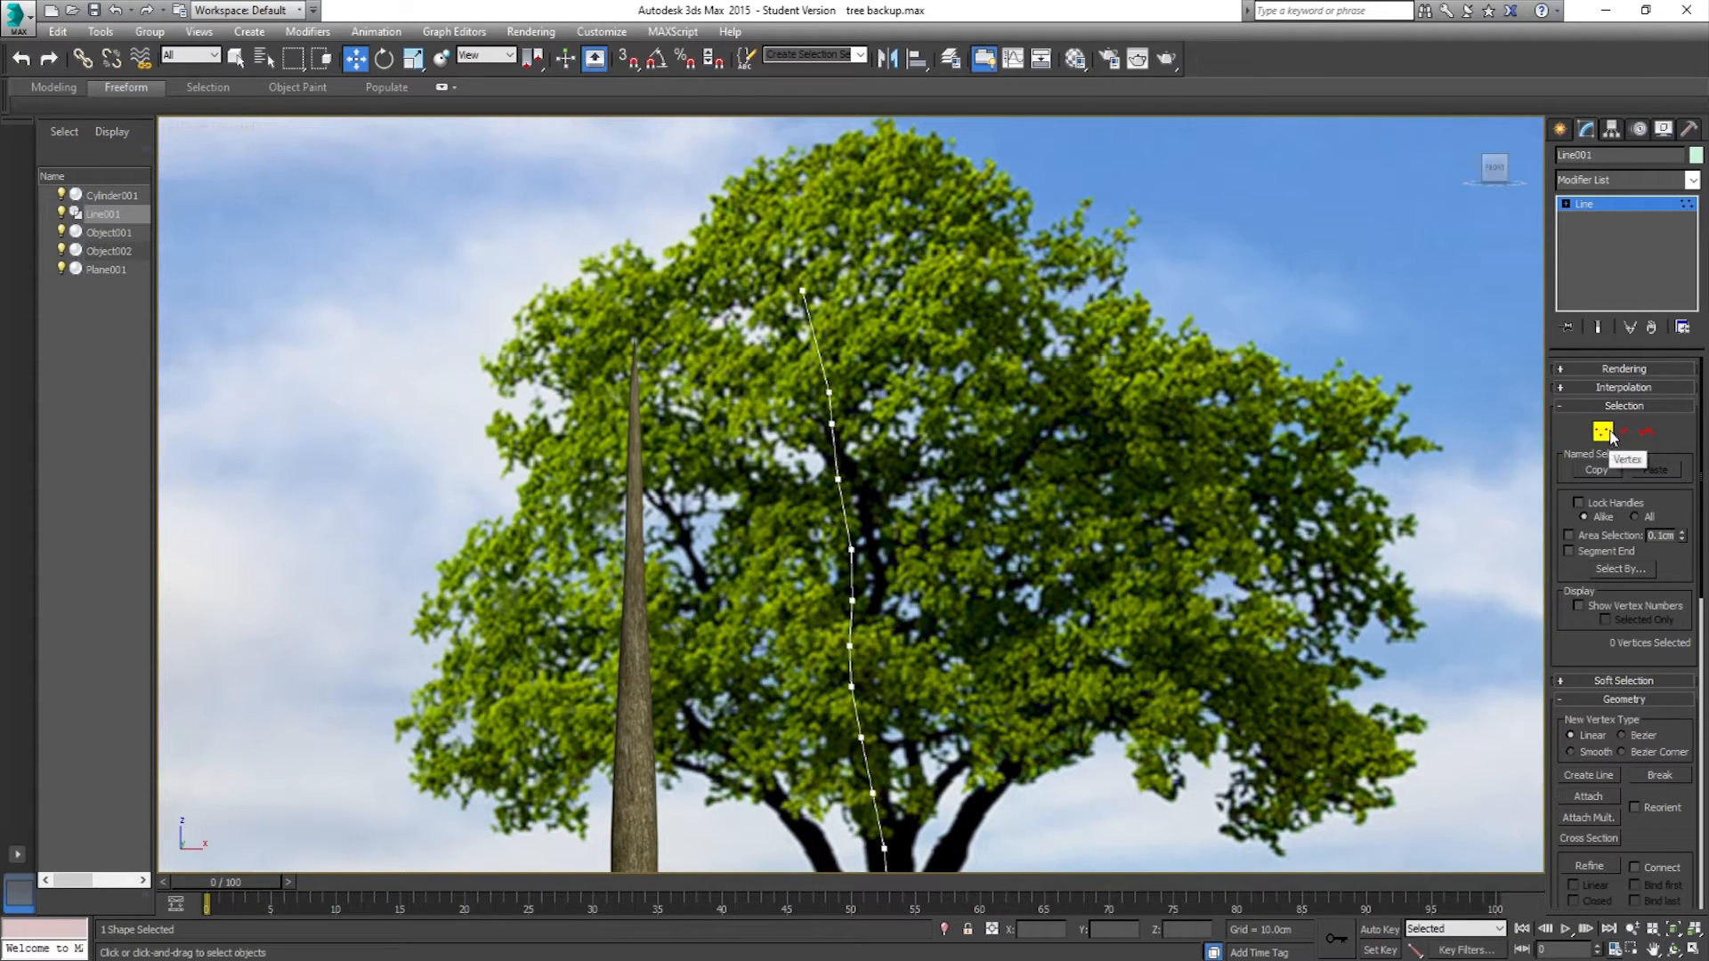
pyautogui.click(829, 392)
pyautogui.moveTo(871, 394); pyautogui.dragTo(869, 395)
pyautogui.click(1611, 435)
pyautogui.scroll(-3, 926, 446)
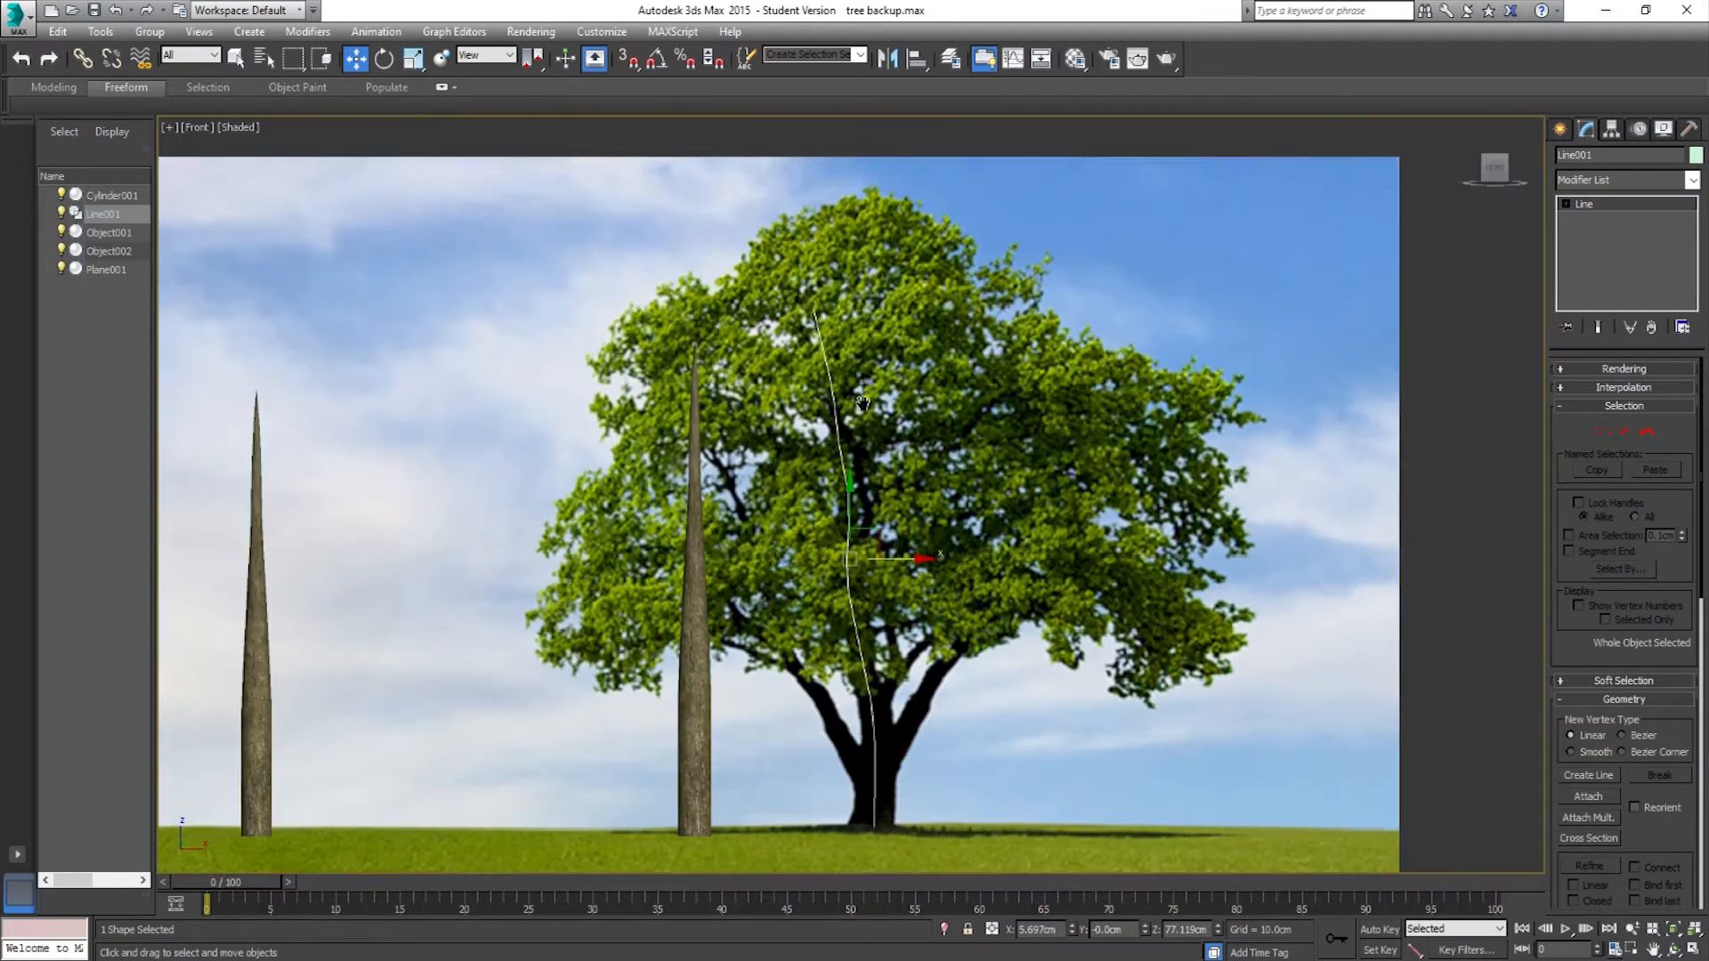
# Step: Restore the four-view layout and move the scaled trunk along X next to the line's base, at about X -3.6 cm
pyautogui.scroll(6, 883, 541)
pyautogui.scroll(-5, 890, 570)
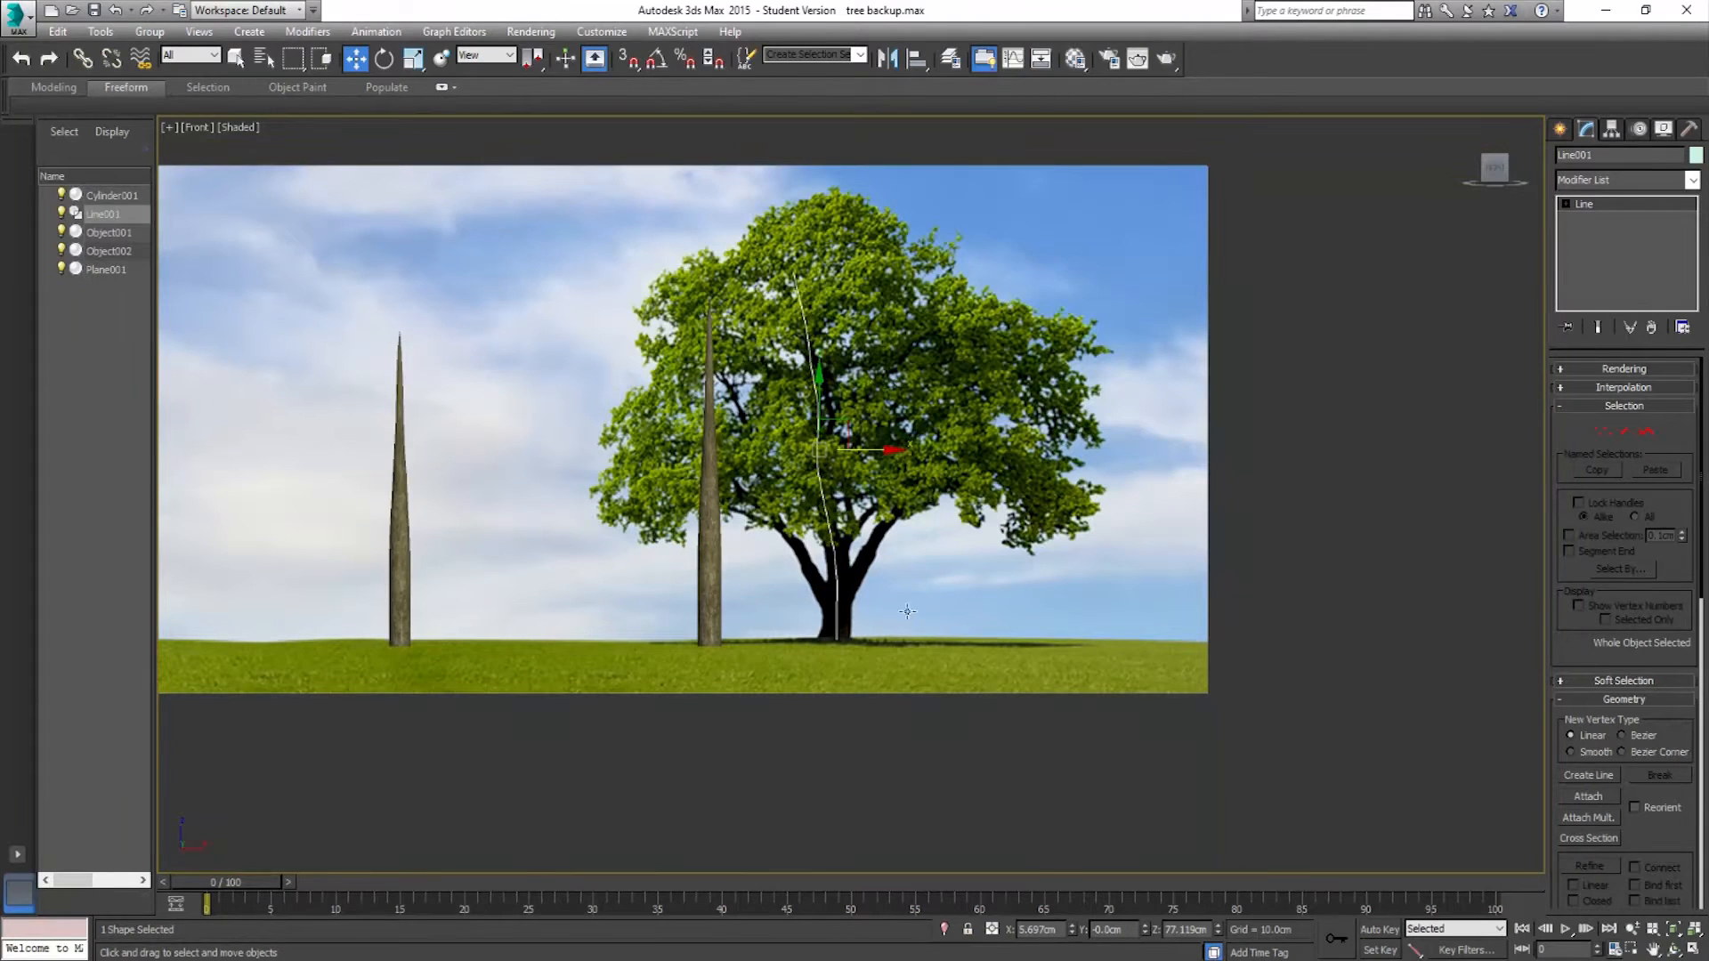
pyautogui.click(865, 748)
pyautogui.click(1693, 951)
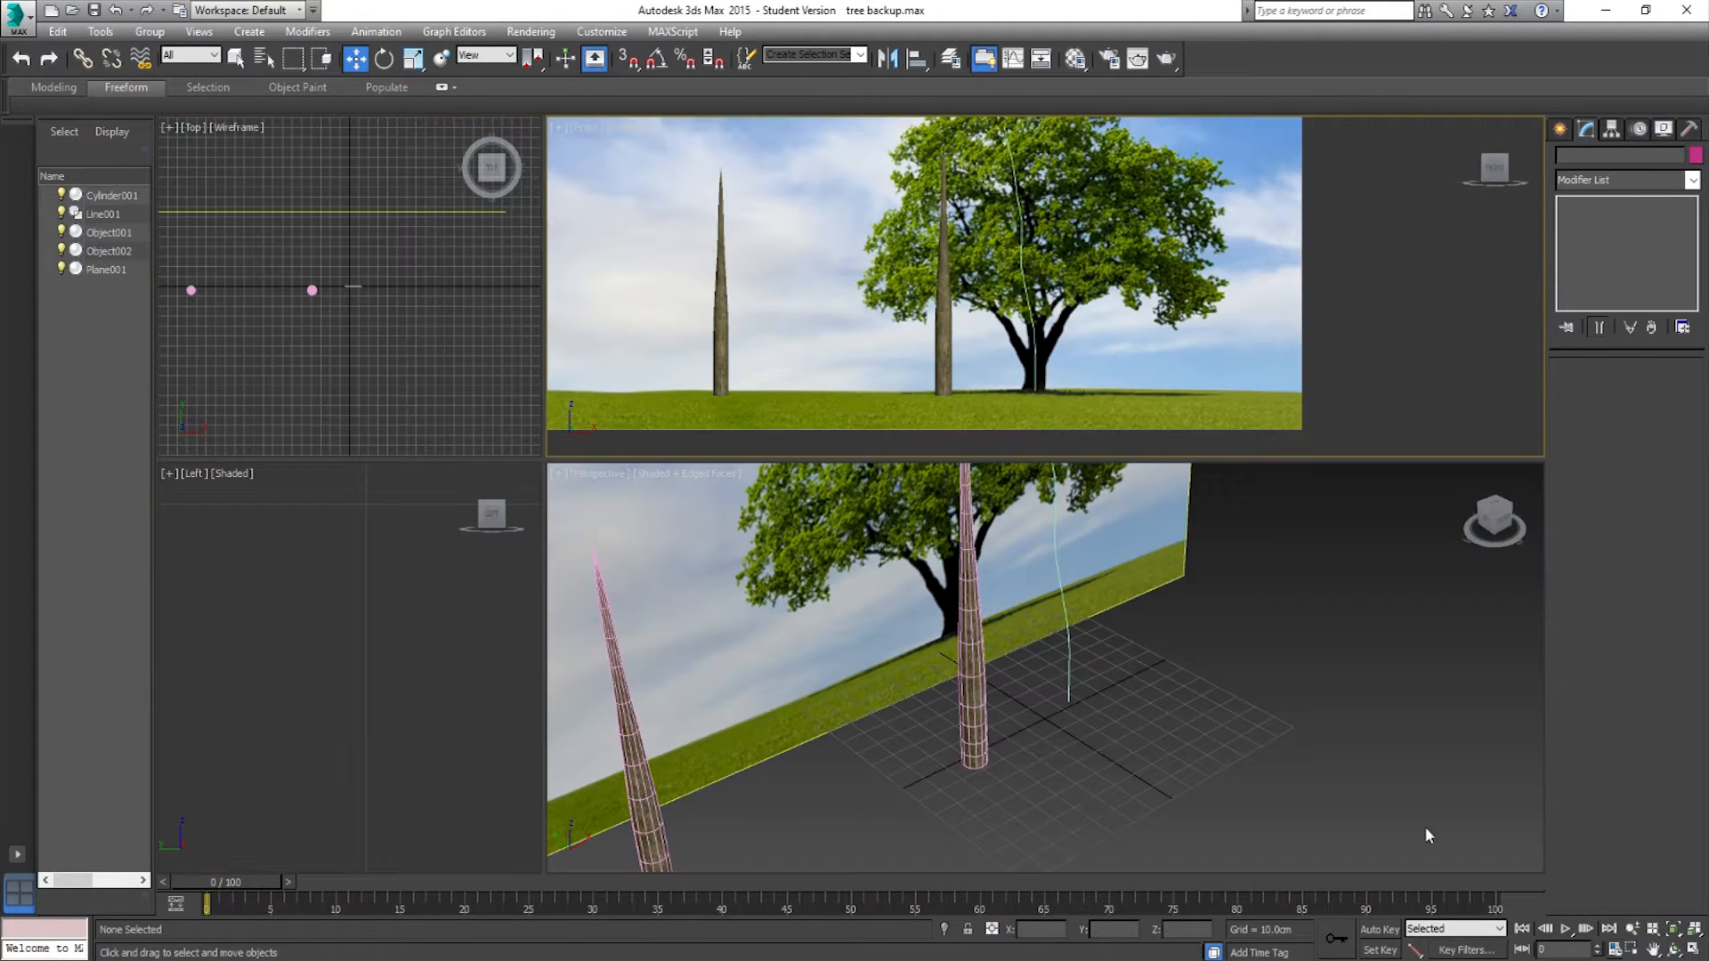
pyautogui.click(984, 730)
pyautogui.keyDown('alt'); pyautogui.moveTo(984, 730); pyautogui.dragTo(1007, 763, button='middle'); pyautogui.keyUp('alt')
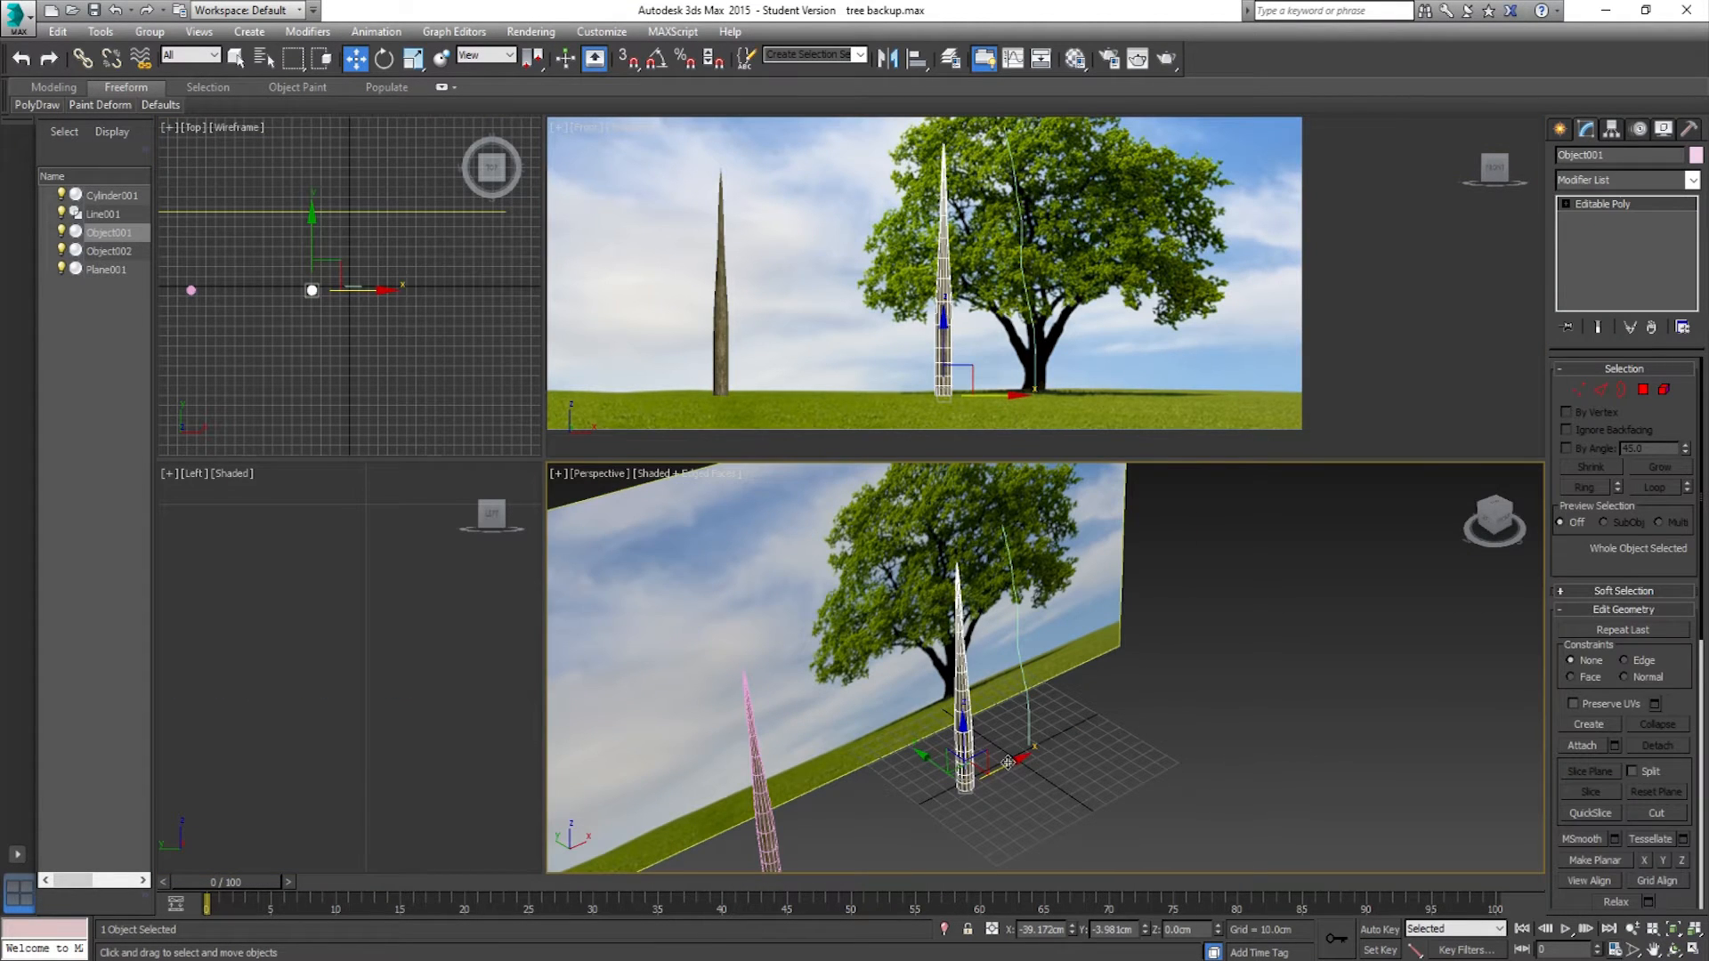
pyautogui.moveTo(1008, 763); pyautogui.dragTo(1055, 740)
# Step: Apply the world-space PathDeform (WSM) modifier to the trunk and pick the traced line as its path
pyautogui.click(1691, 181)
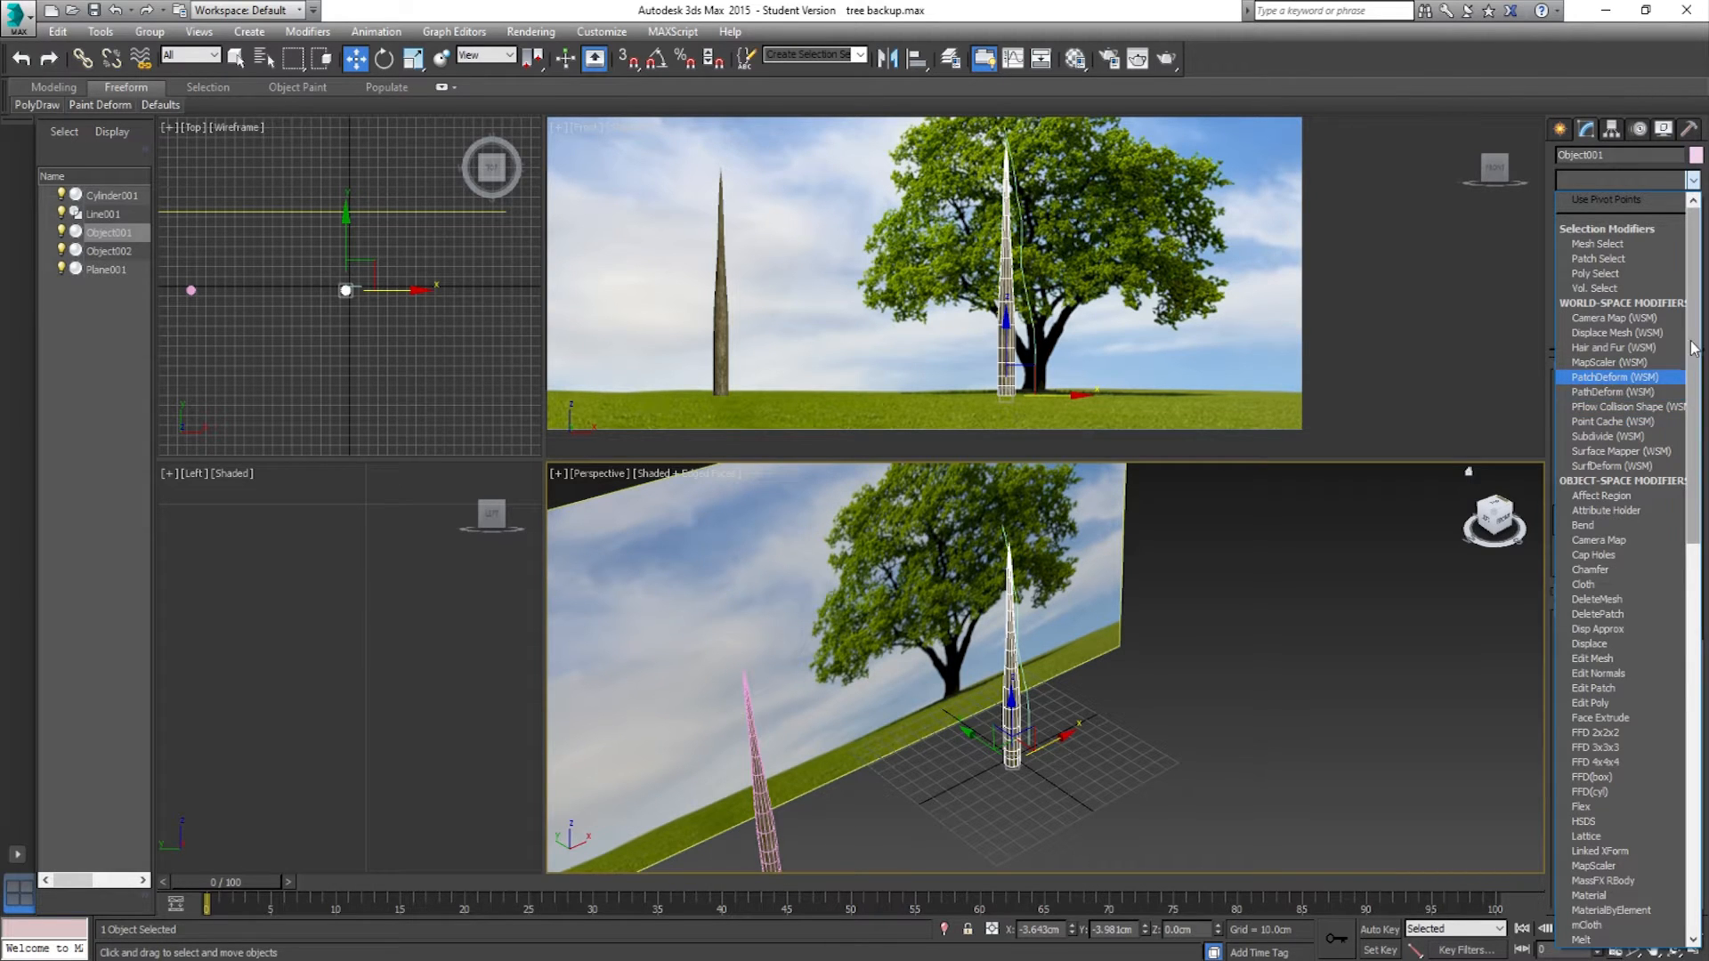
pyautogui.scroll(-11, 1609, 514)
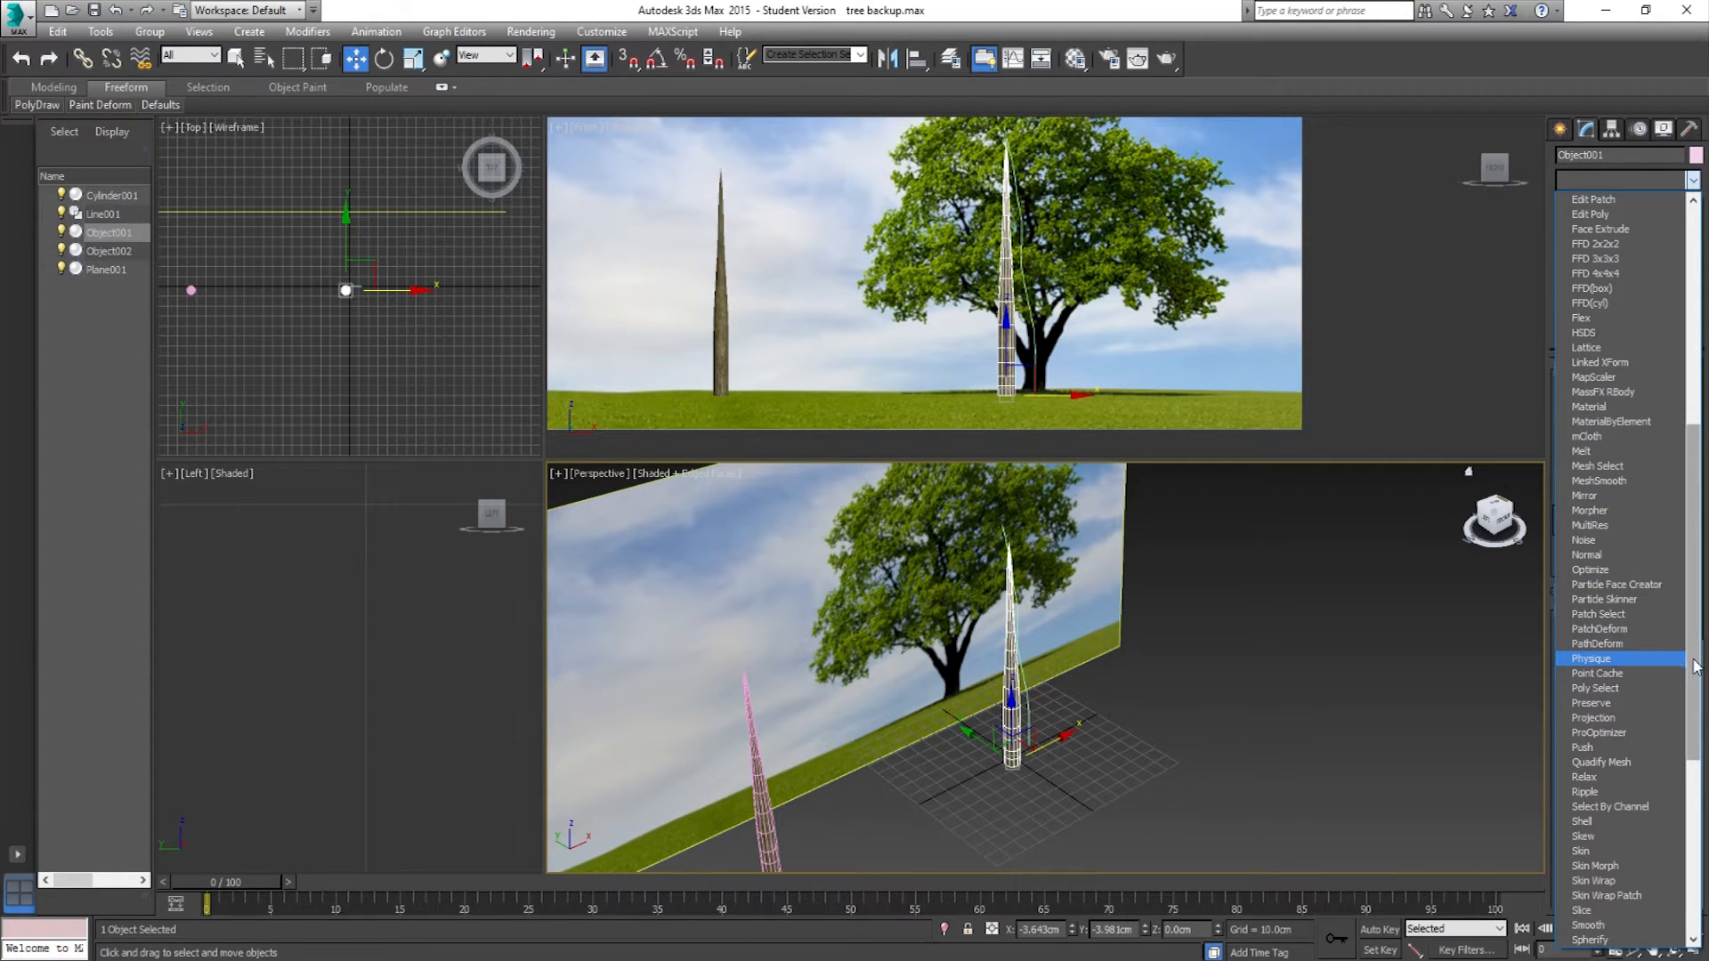
pyautogui.scroll(2, 1694, 666)
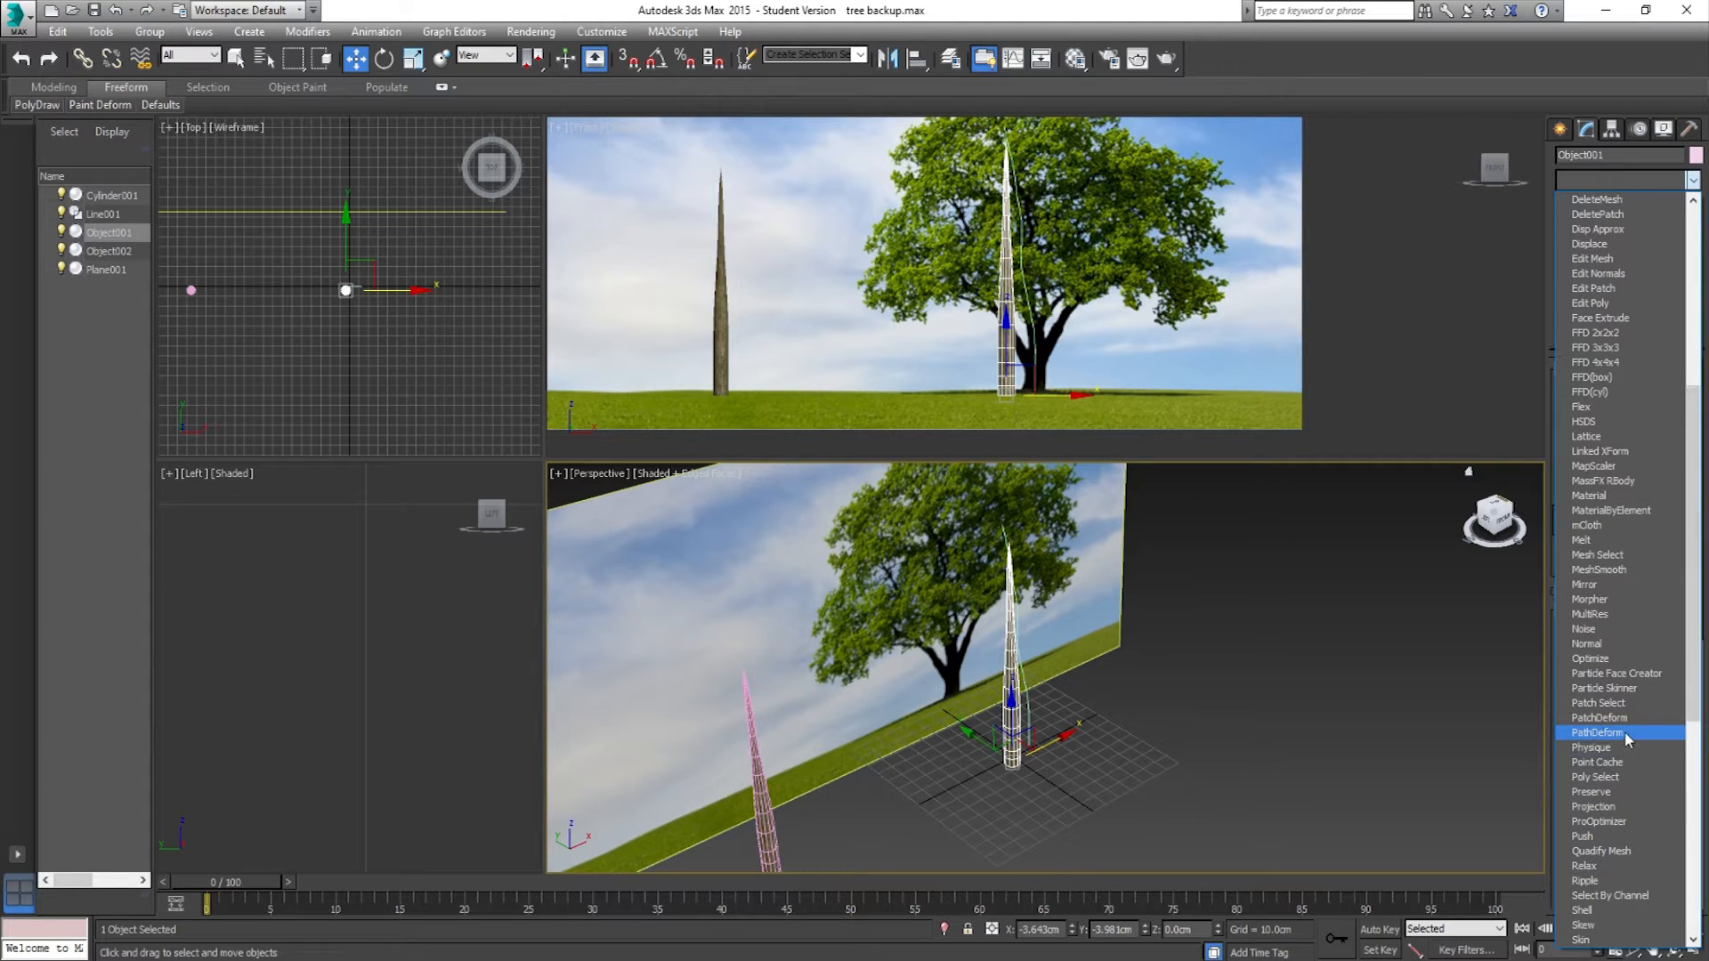
pyautogui.scroll(9, 1671, 432)
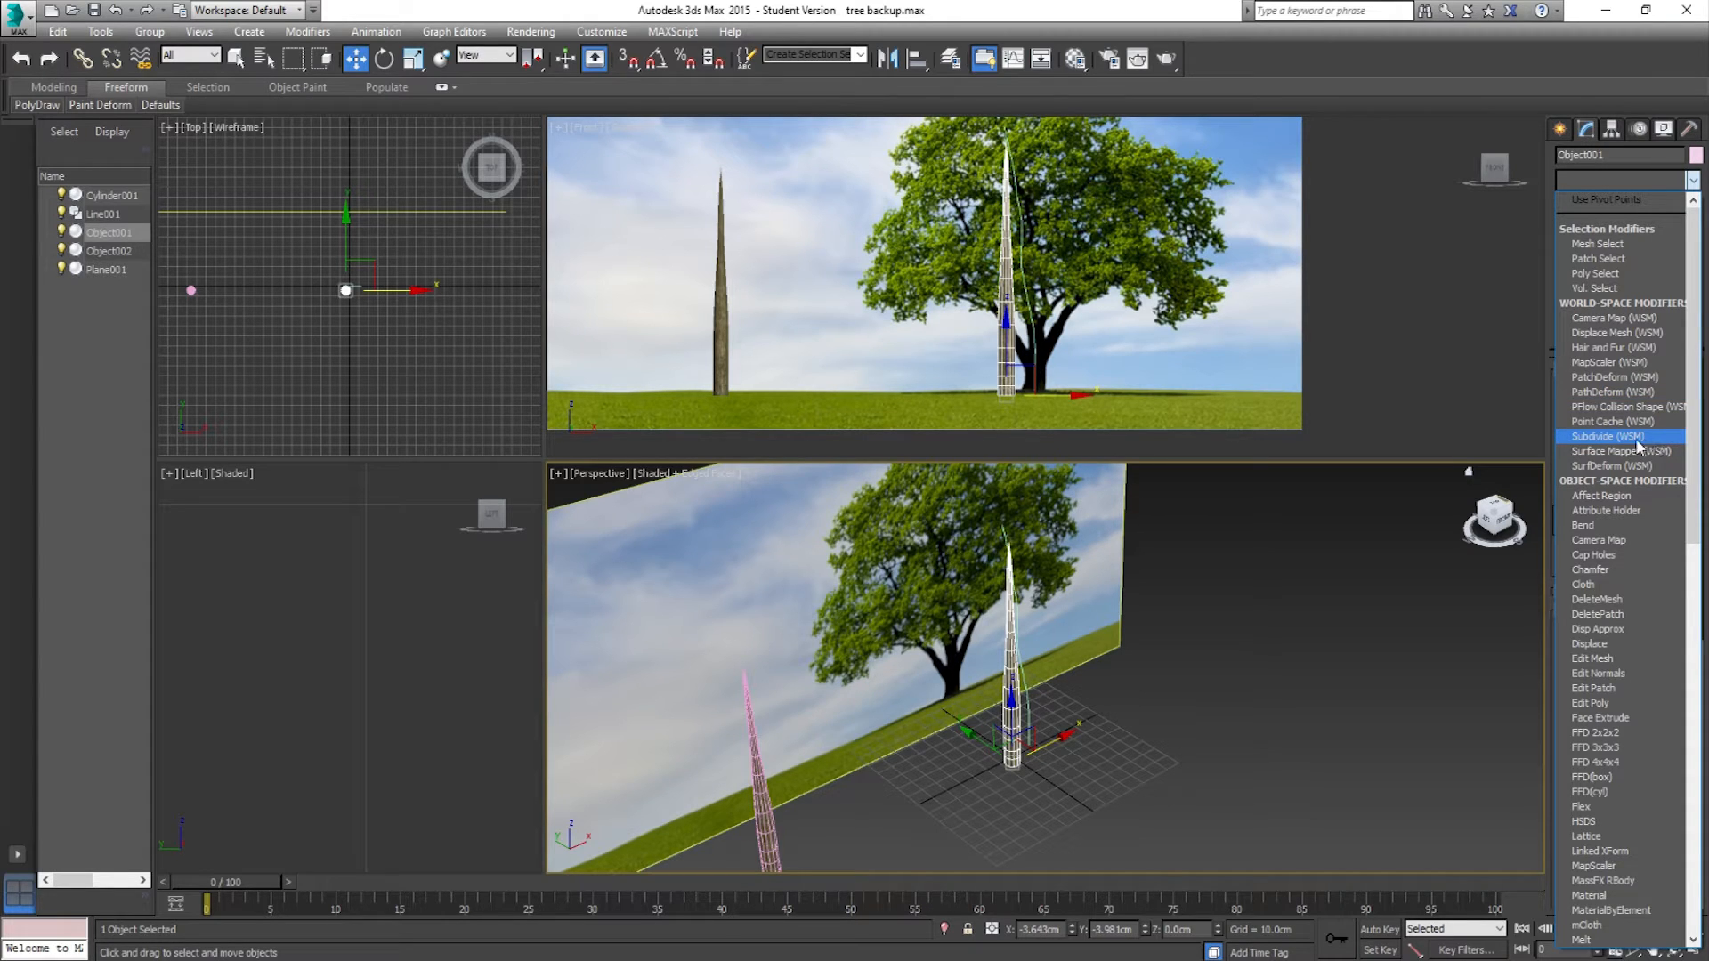
pyautogui.click(1612, 392)
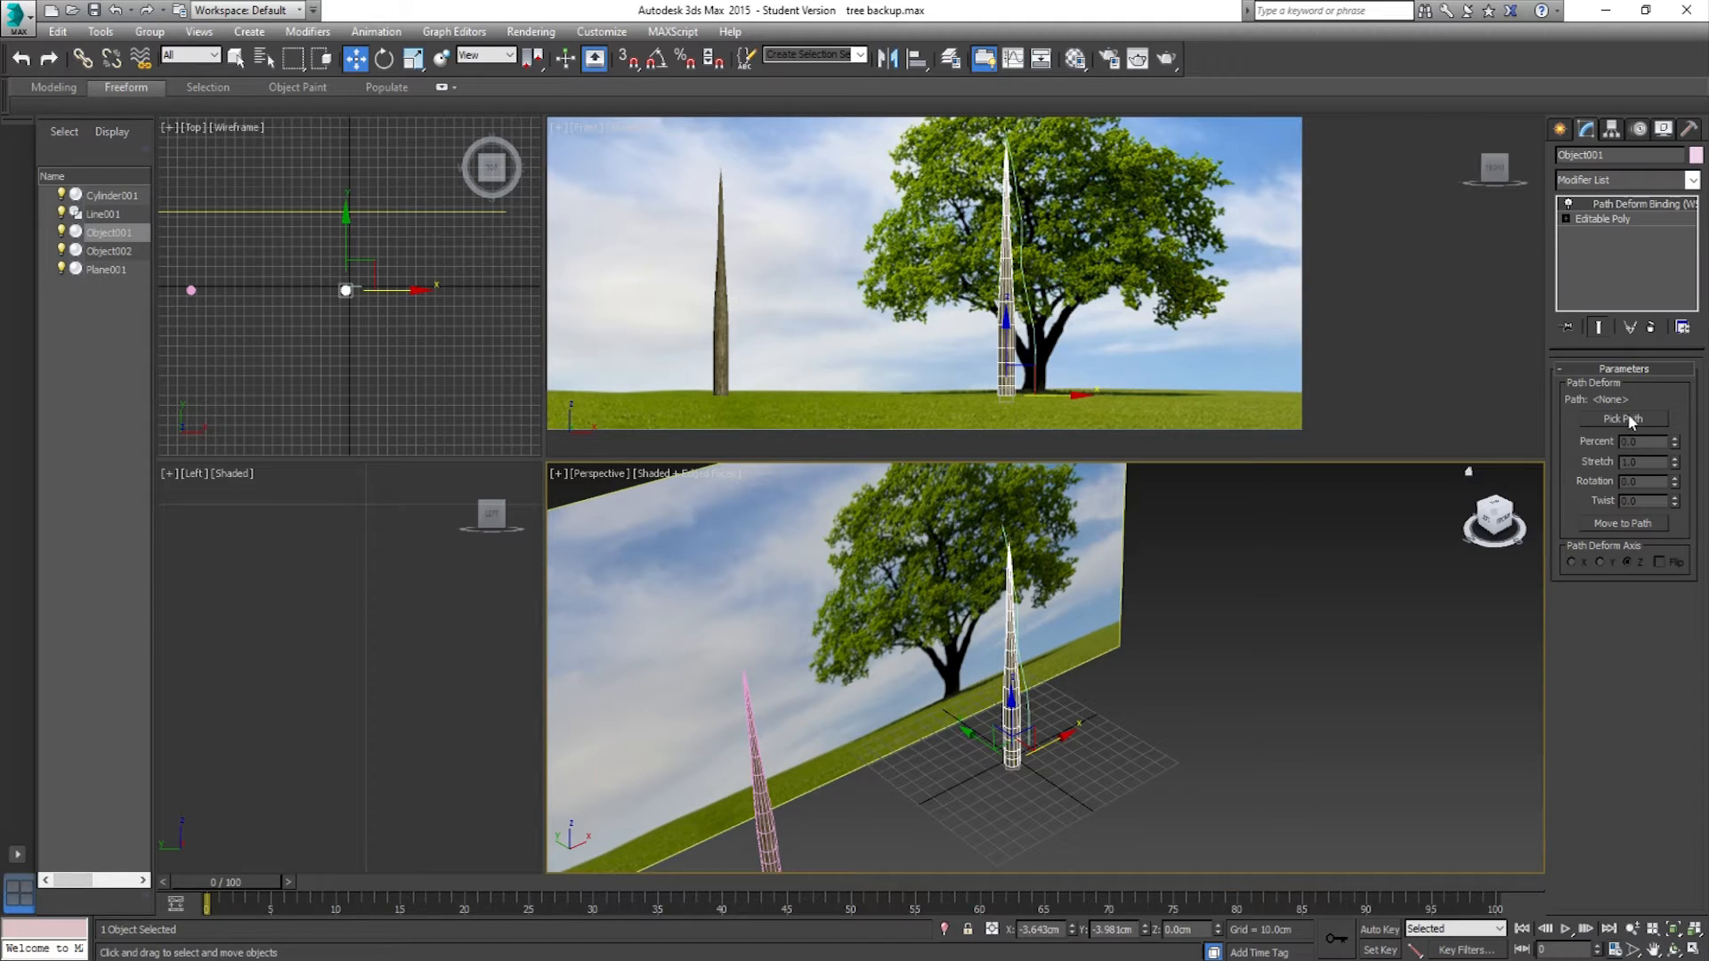
pyautogui.click(1625, 418)
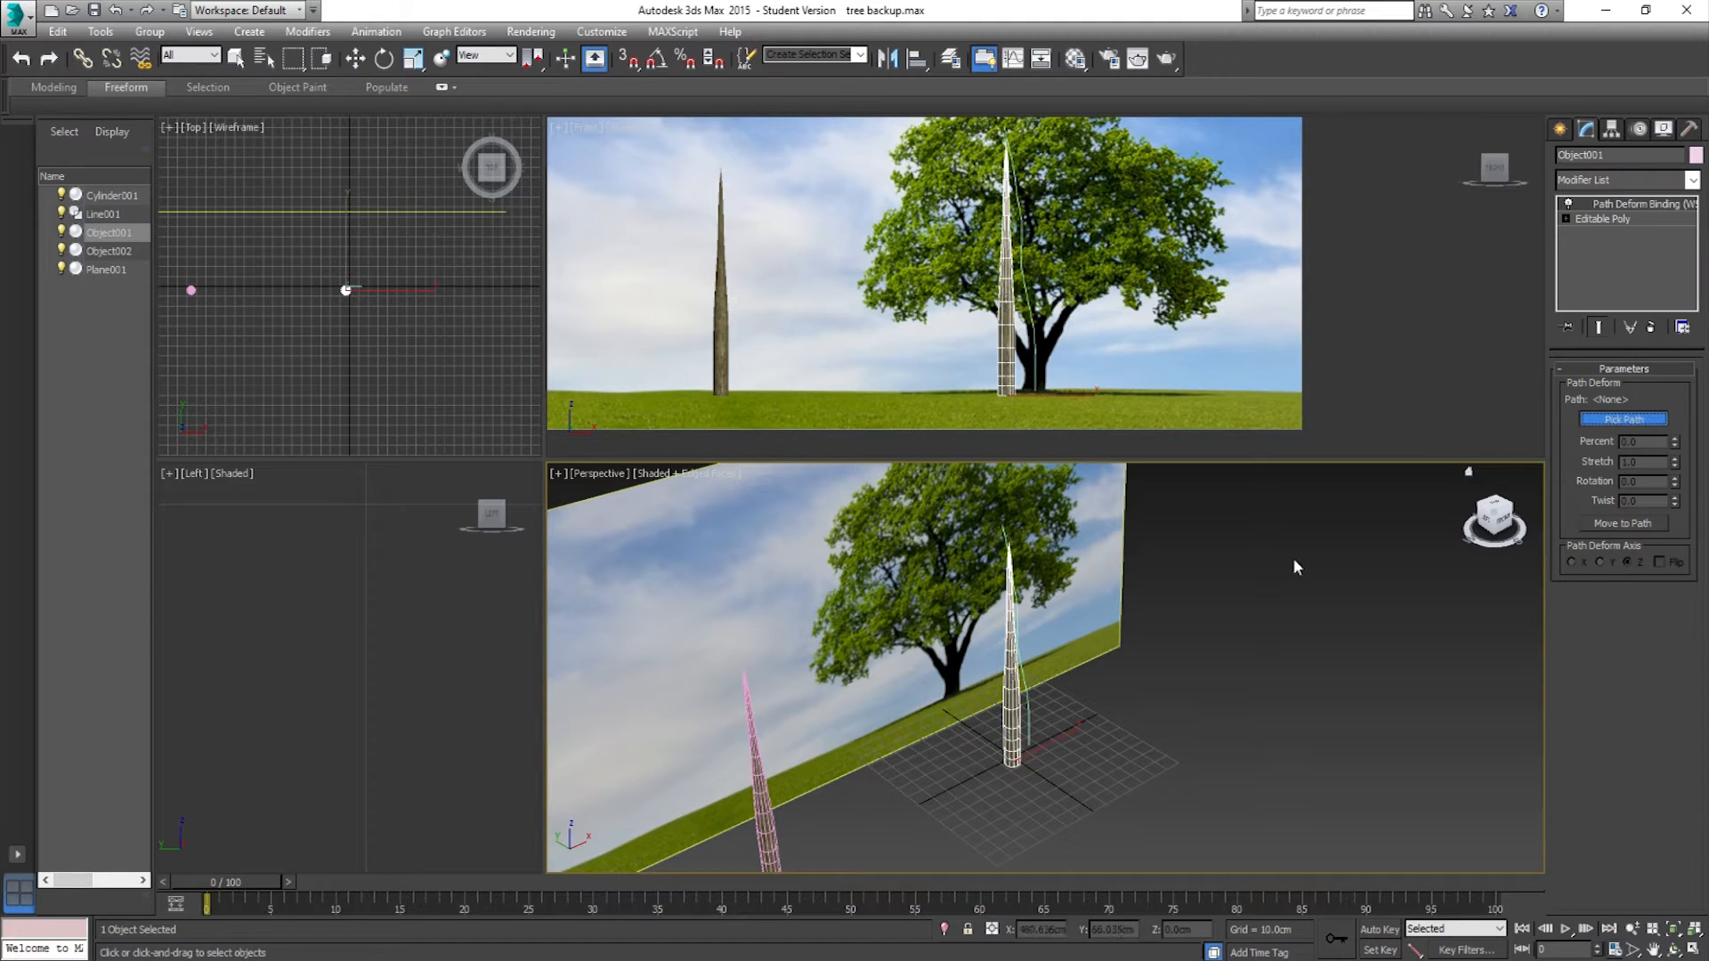
pyautogui.click(1029, 726)
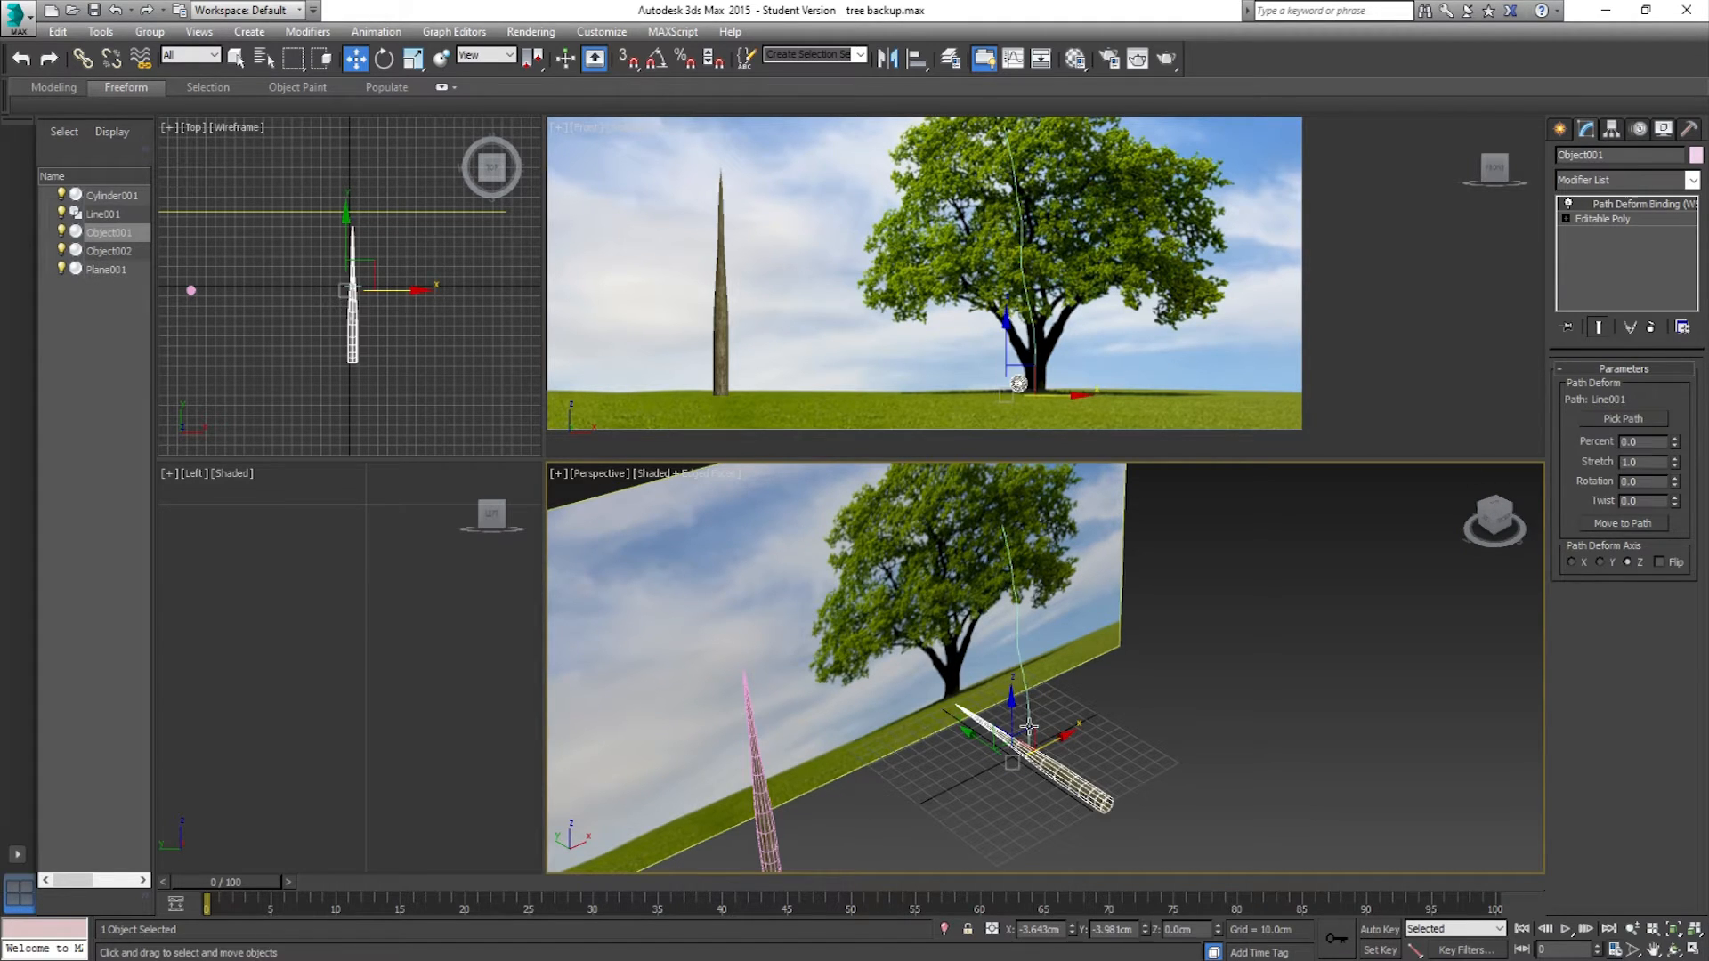
# Step: Set the trunk's path deform axis to Y
pyautogui.scroll(2, 1046, 730)
pyautogui.moveTo(1045, 723); pyautogui.dragTo(1007, 695, button='middle')
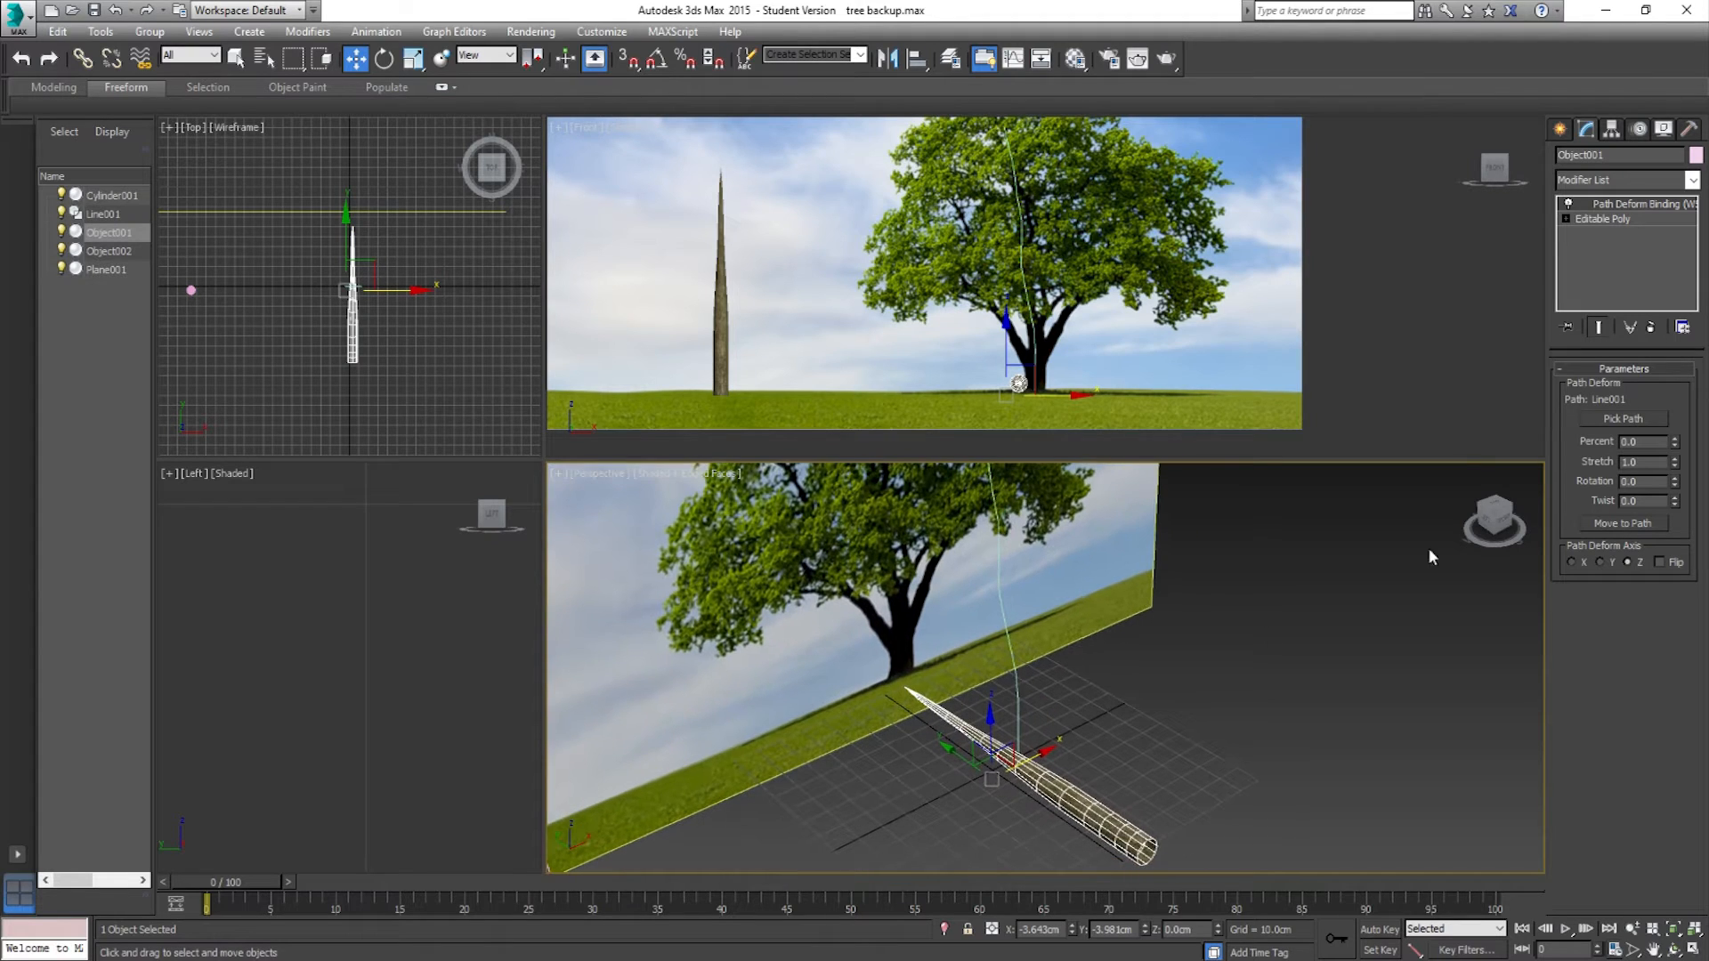
pyautogui.click(1602, 562)
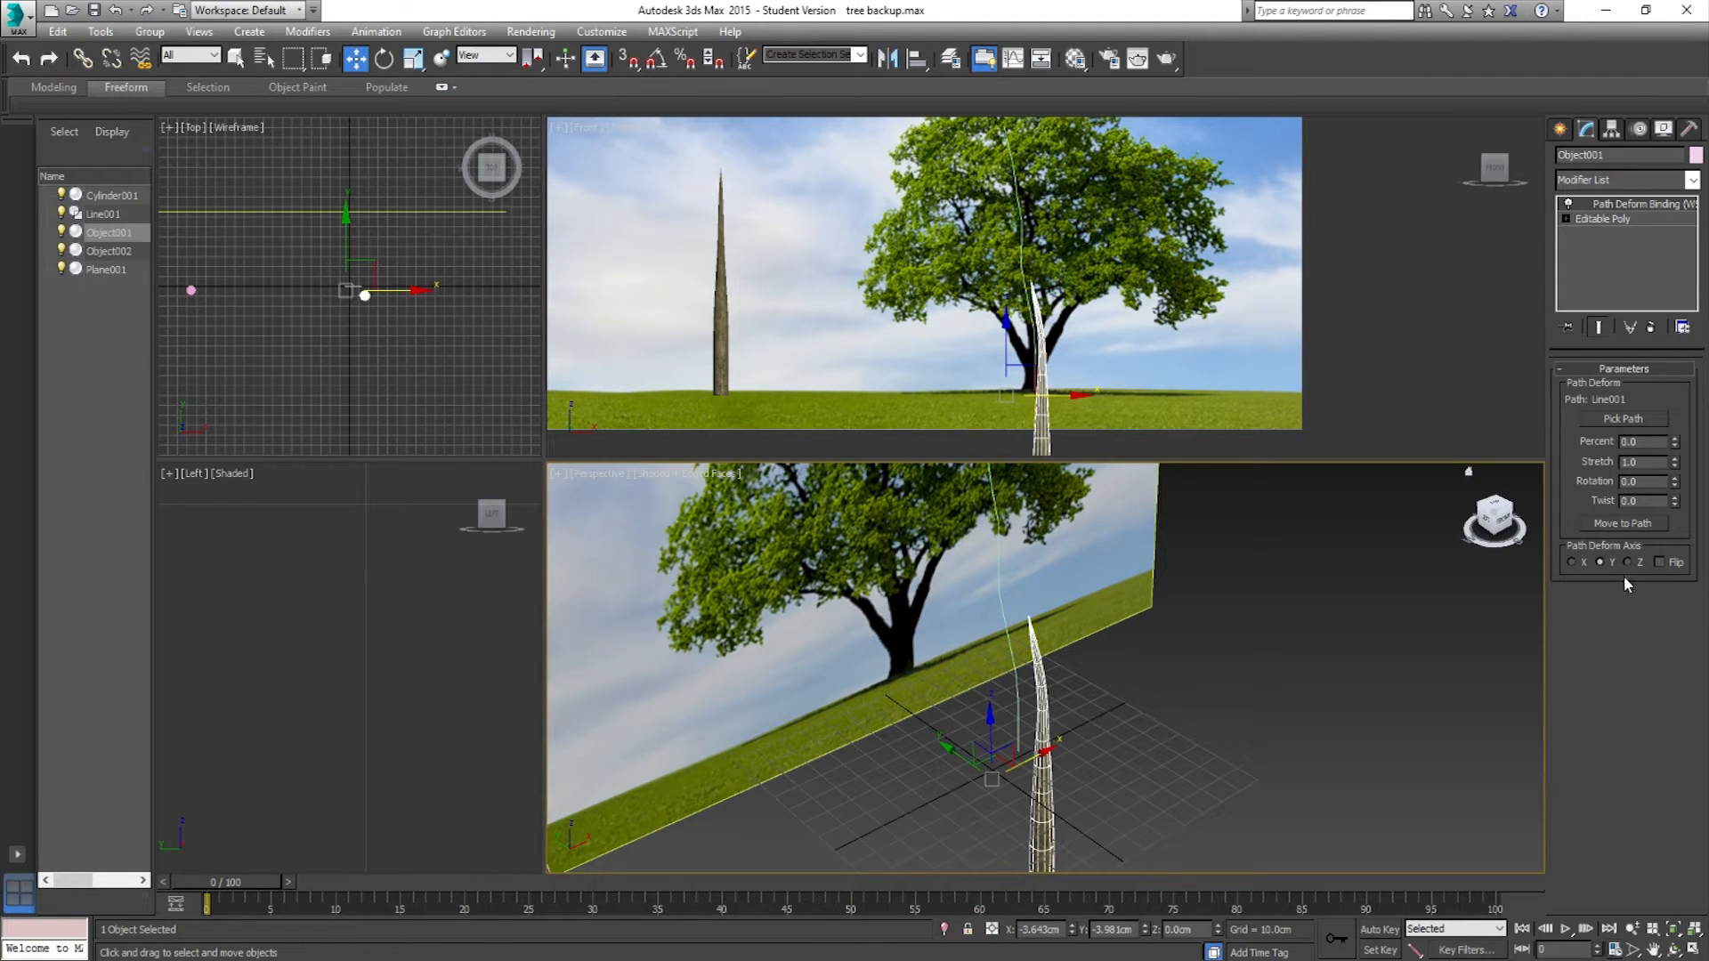
pyautogui.click(1643, 527)
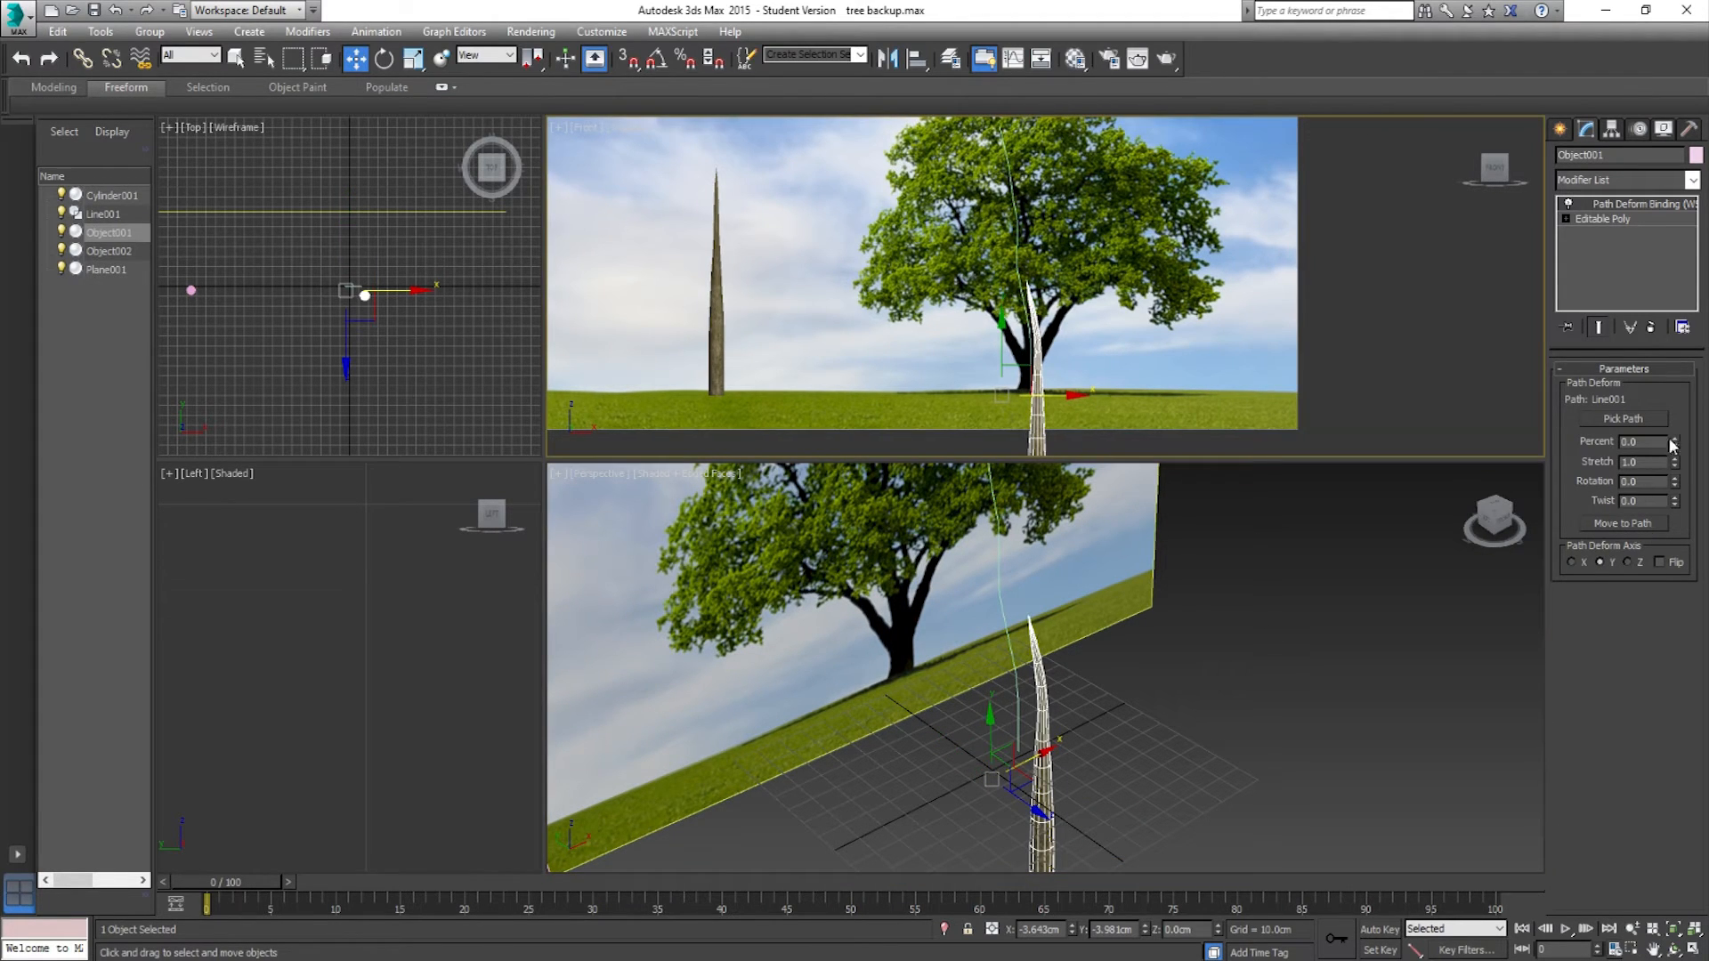
# Step: Set the path deform percent to 53.5 to bring the trunk's base up to ground level
pyautogui.moveTo(1677, 442); pyautogui.dragTo(1658, 349)
pyautogui.moveTo(1071, 287); pyautogui.dragTo(1075, 296, button='middle')
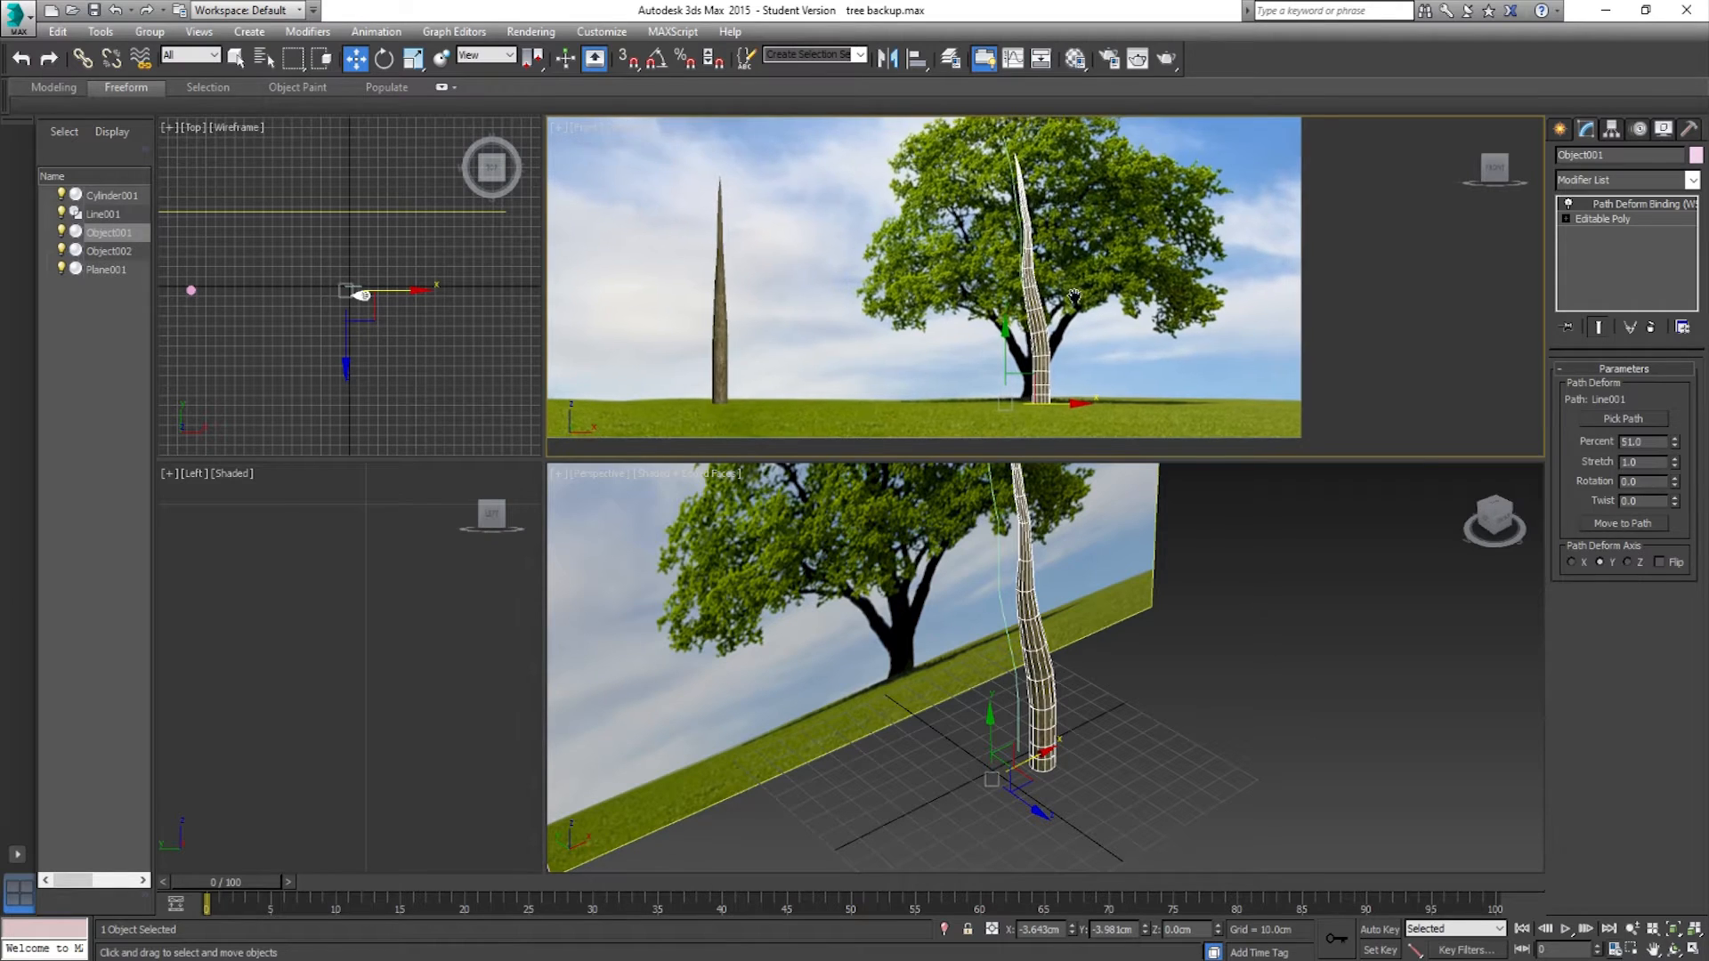
pyautogui.scroll(2, 1060, 370)
pyautogui.moveTo(1061, 371); pyautogui.dragTo(1053, 355, button='middle')
pyautogui.scroll(-2, 1053, 355)
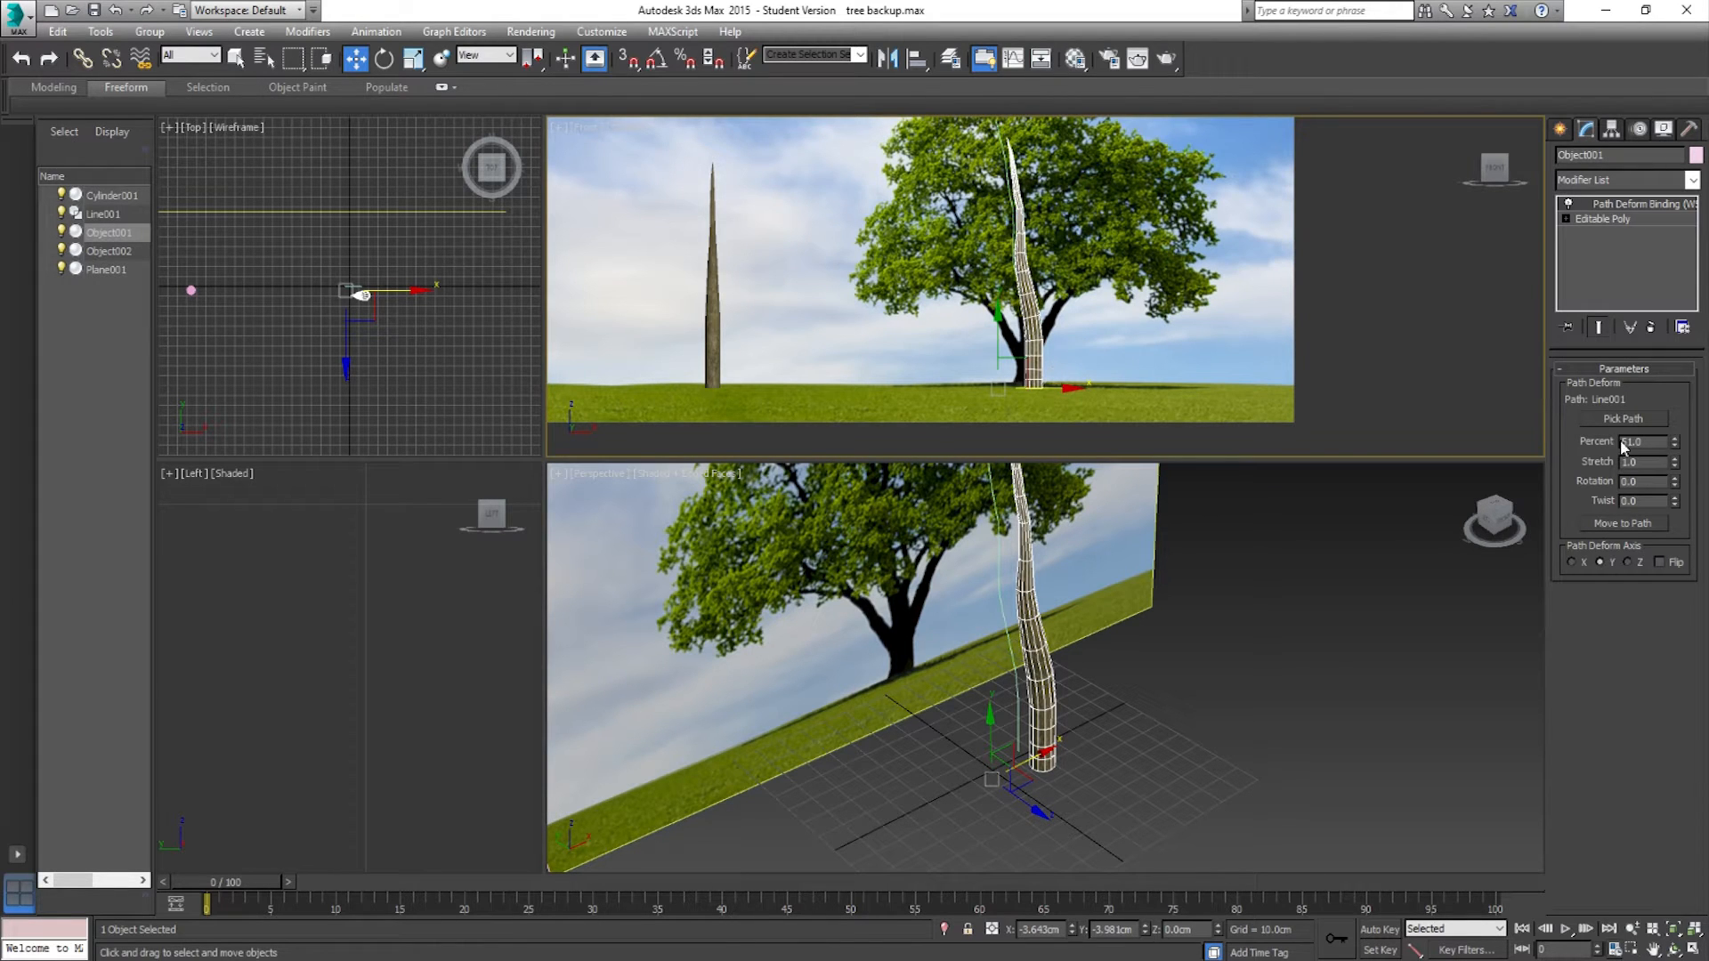
pyautogui.moveTo(1678, 445); pyautogui.dragTo(1669, 434)
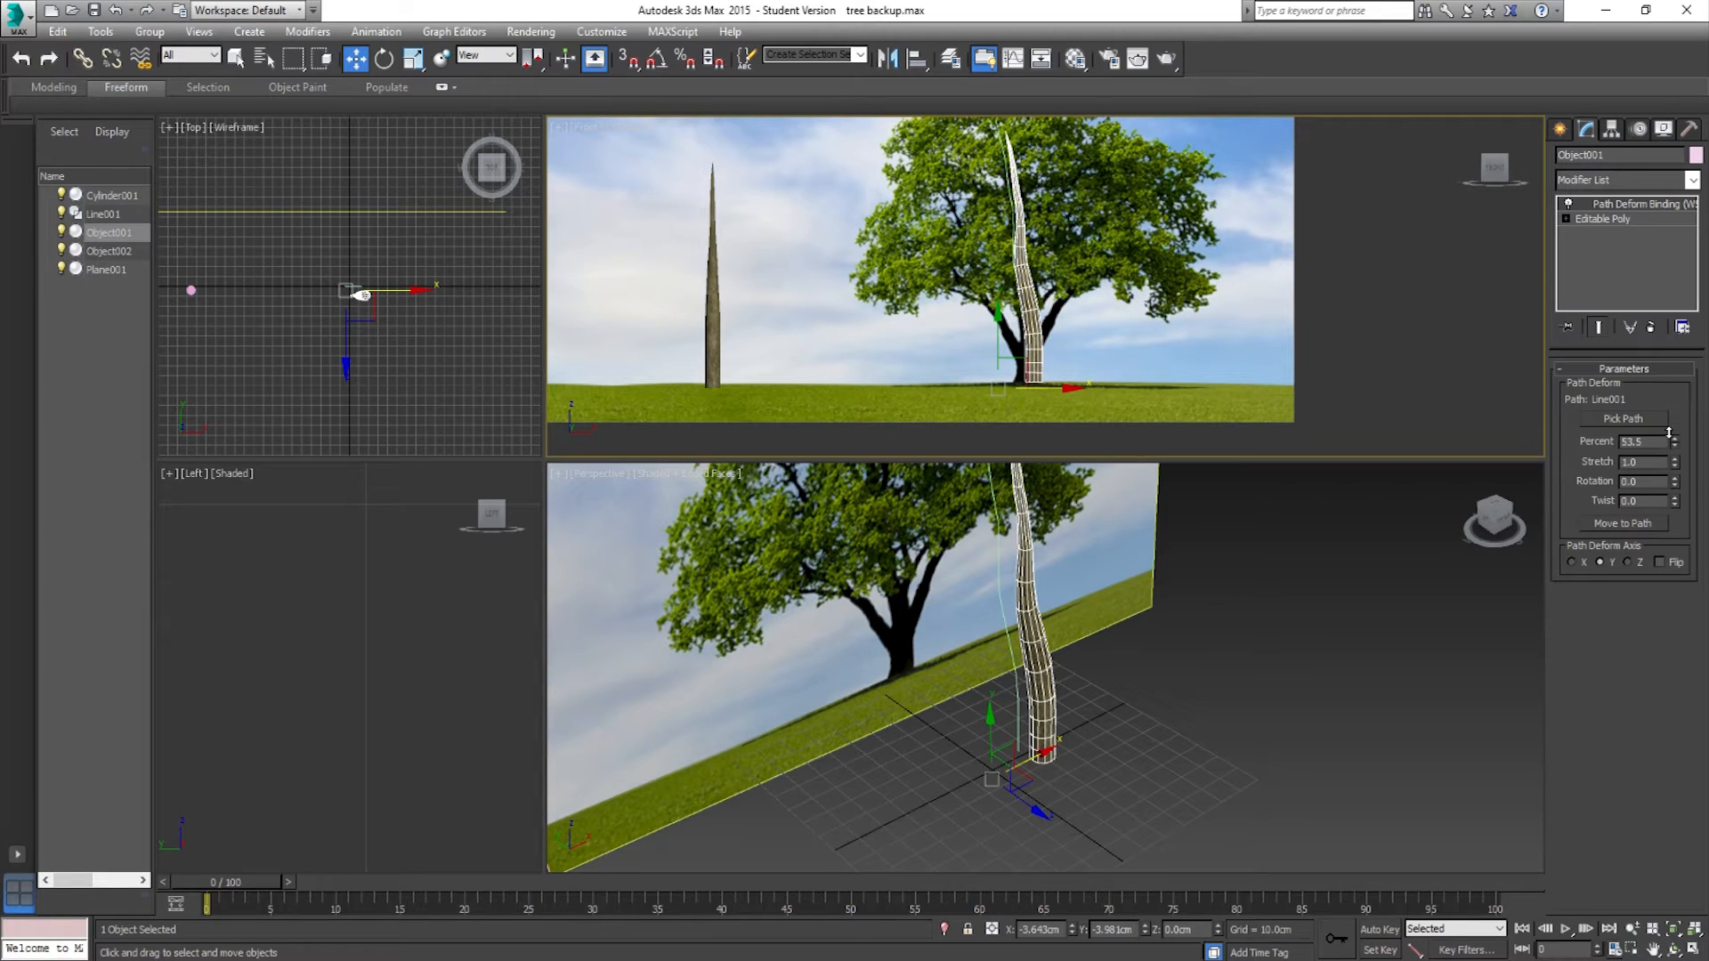
pyautogui.scroll(3, 980, 267)
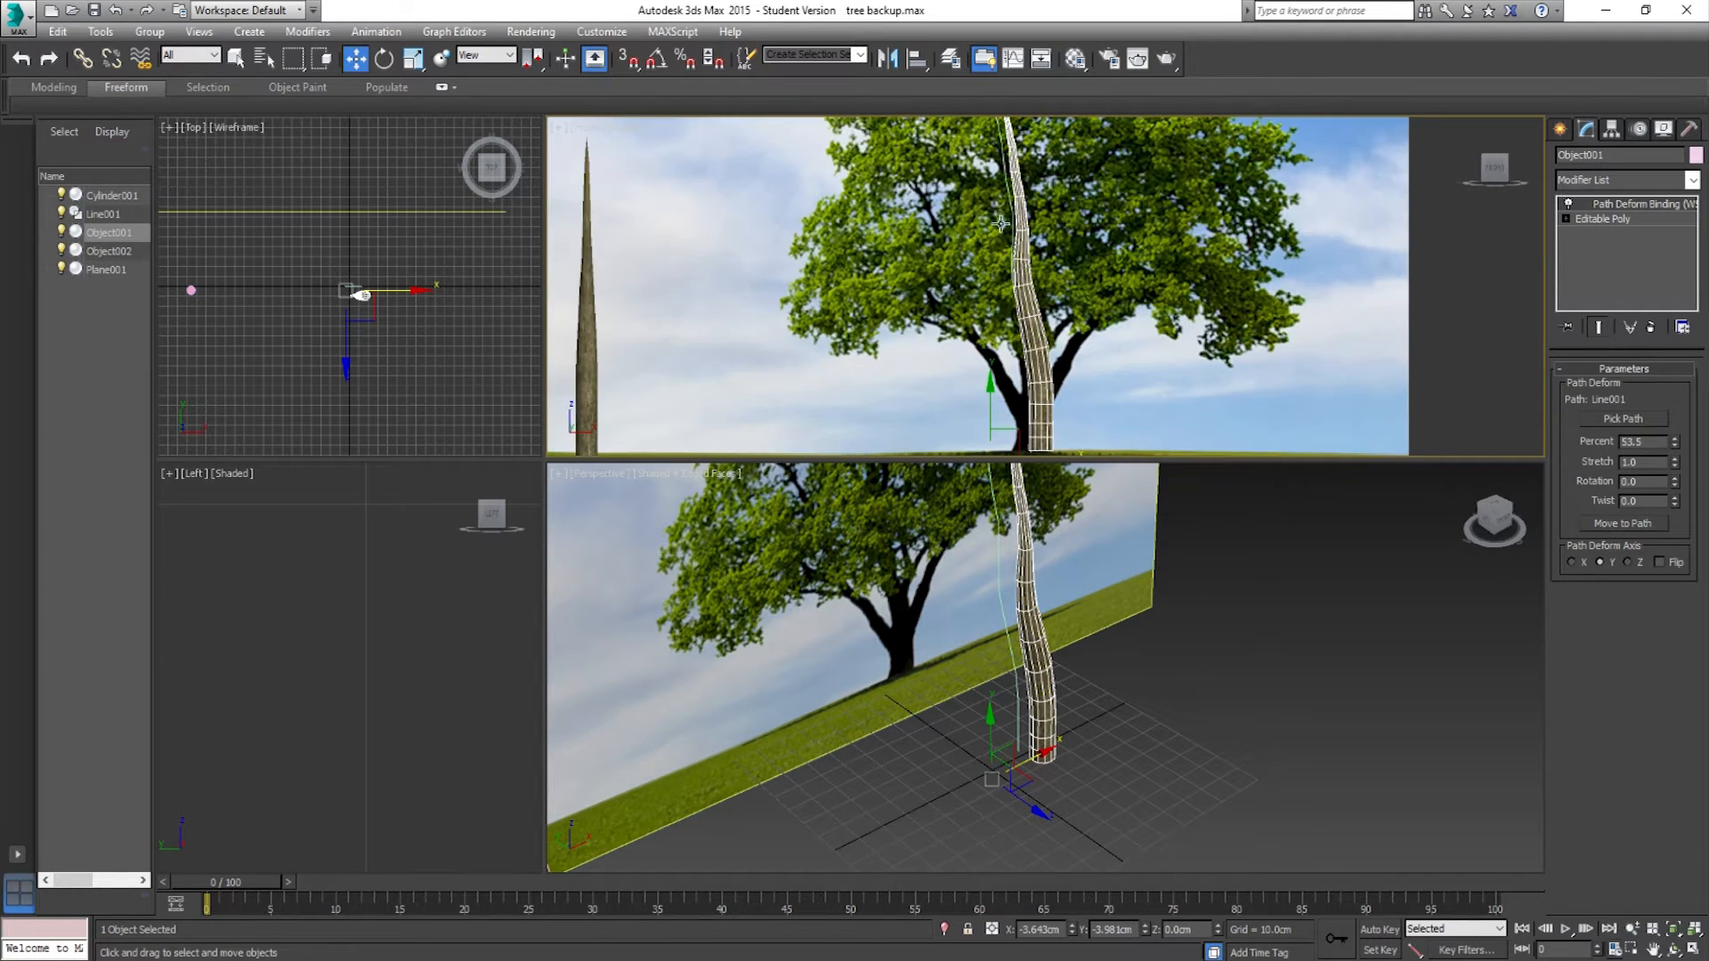
pyautogui.moveTo(1056, 396); pyautogui.dragTo(1123, 310, button='middle')
pyautogui.scroll(-2, 1160, 329)
pyautogui.scroll(2, 1119, 323)
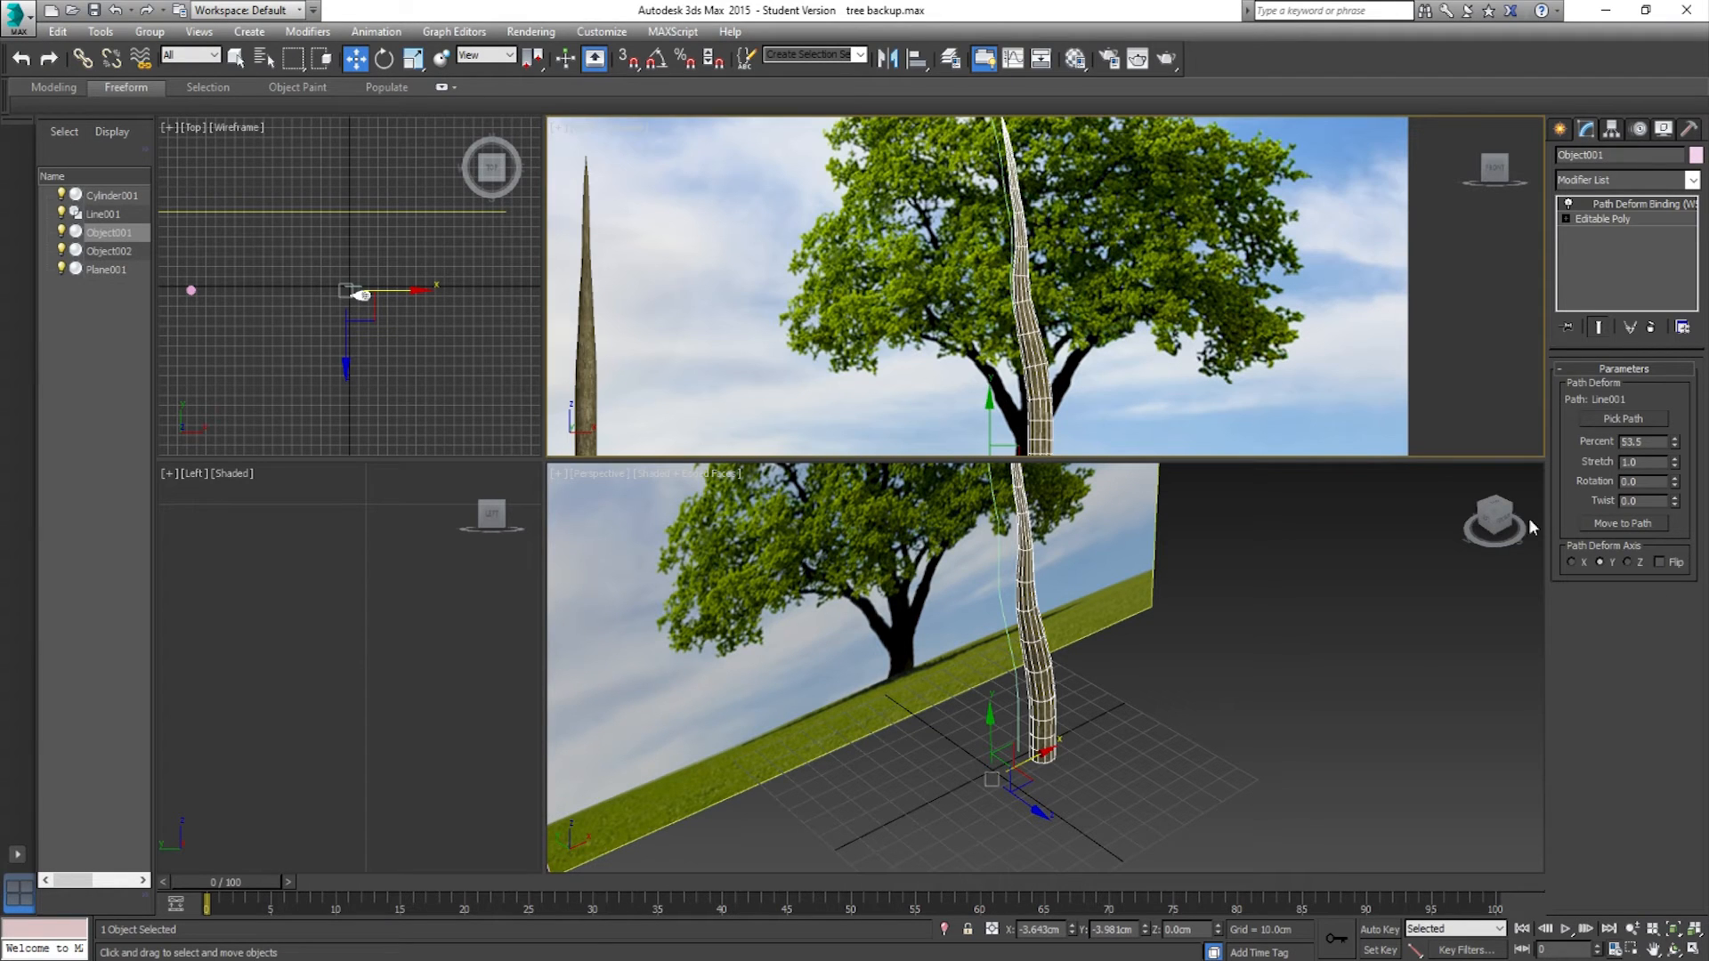
pyautogui.keyDown('alt'); pyautogui.moveTo(1311, 728); pyautogui.dragTo(1290, 745, button='middle'); pyautogui.keyUp('alt')
pyautogui.middleClick(1112, 333)
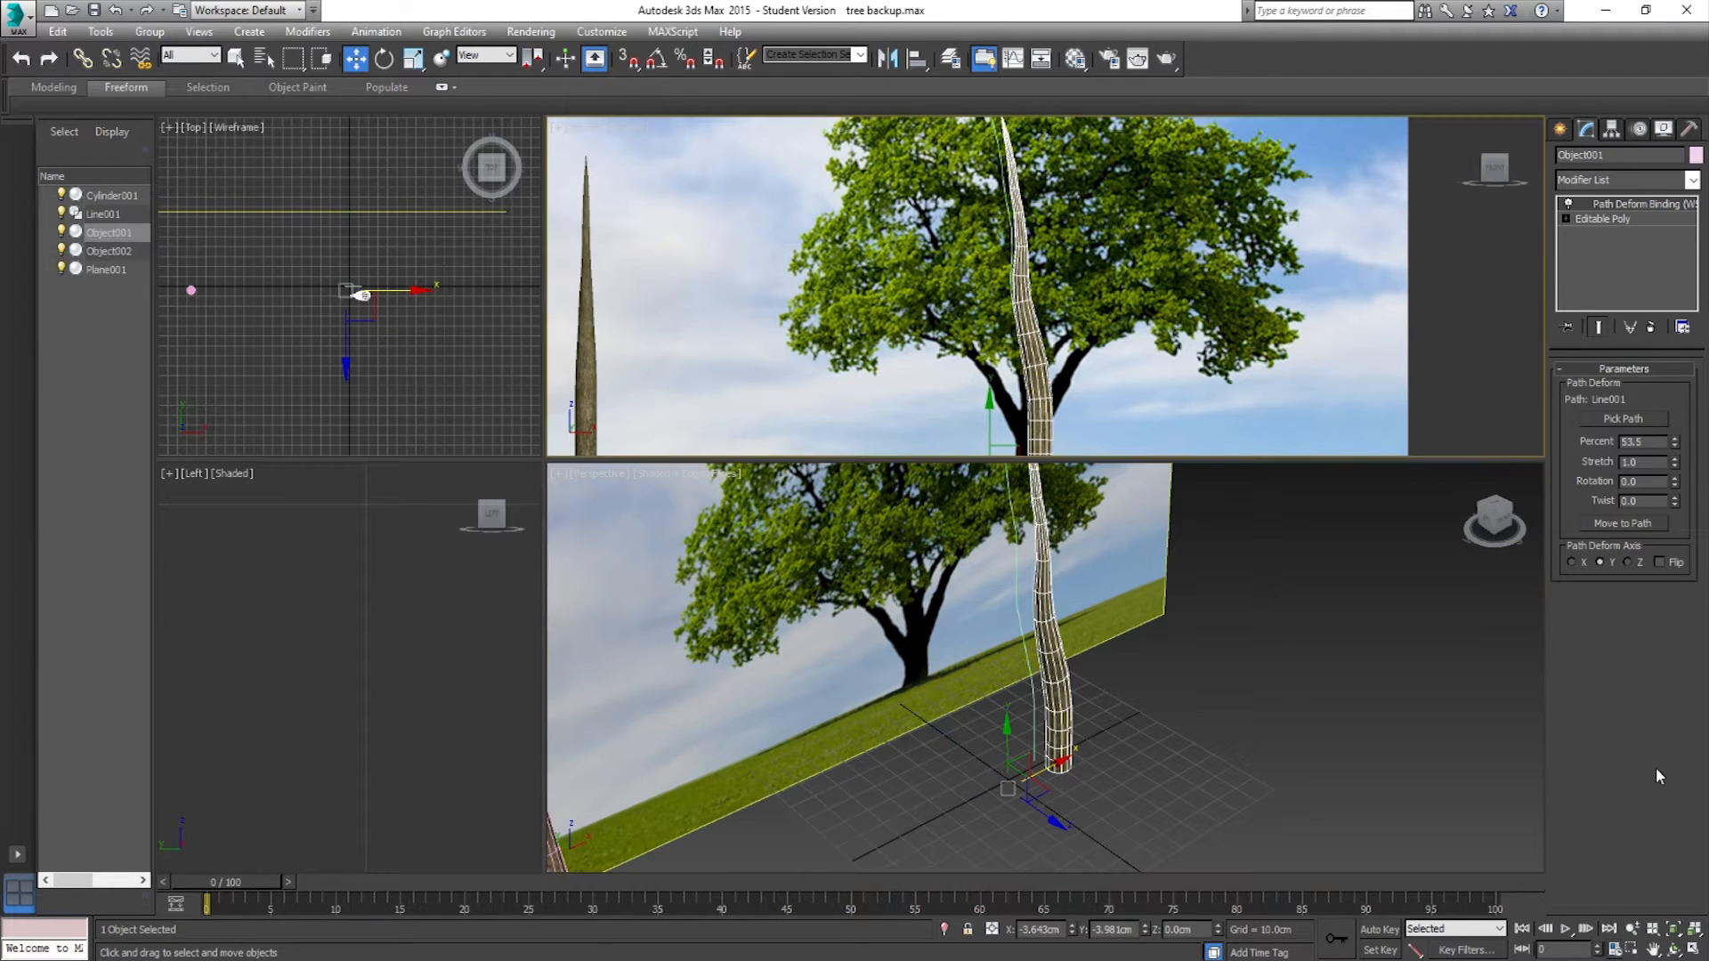
# Step: Maximize the Front view and set the path deform rotation to -10.5 and the twist to -13.0
pyautogui.moveTo(1100, 367); pyautogui.dragTo(1025, 365, button='middle')
pyautogui.hotkey('alt', 'w')
pyautogui.moveTo(1673, 468)
pyautogui.mouseDown()
pyautogui.moveTo(1657, 410)
pyautogui.moveTo(1671, 485)
pyautogui.mouseUp()
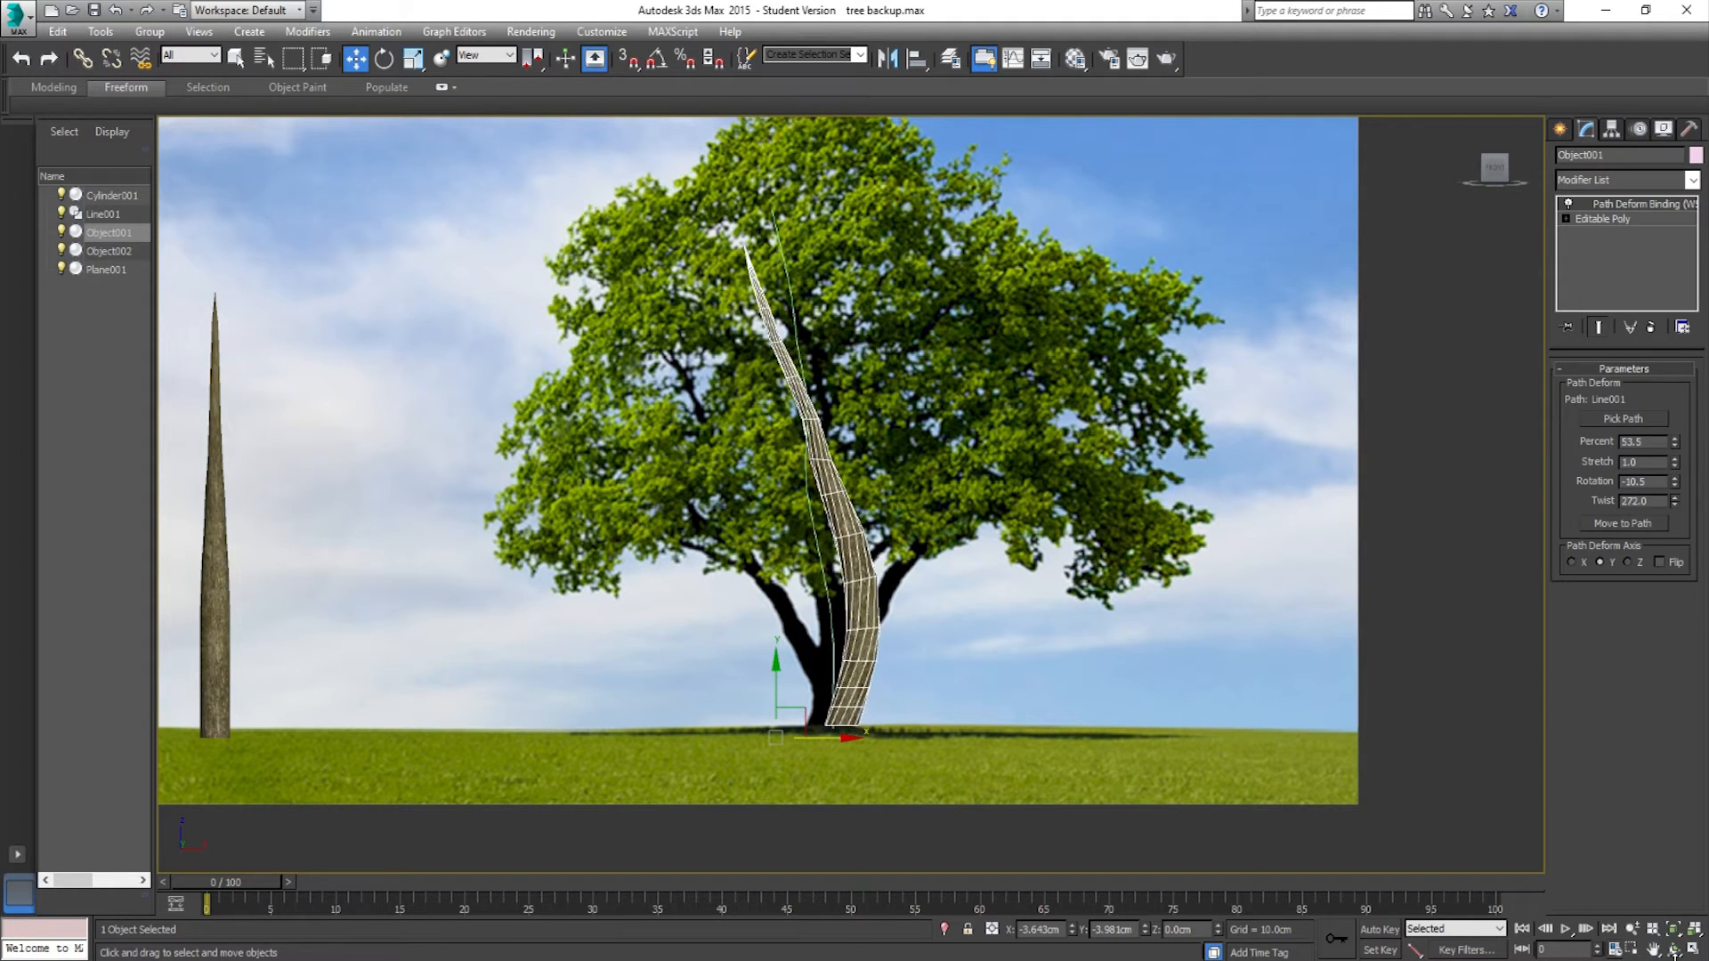
pyautogui.moveTo(1674, 956); pyautogui.dragTo(1575, 724)
pyautogui.moveTo(1605, 531); pyautogui.dragTo(1606, 514)
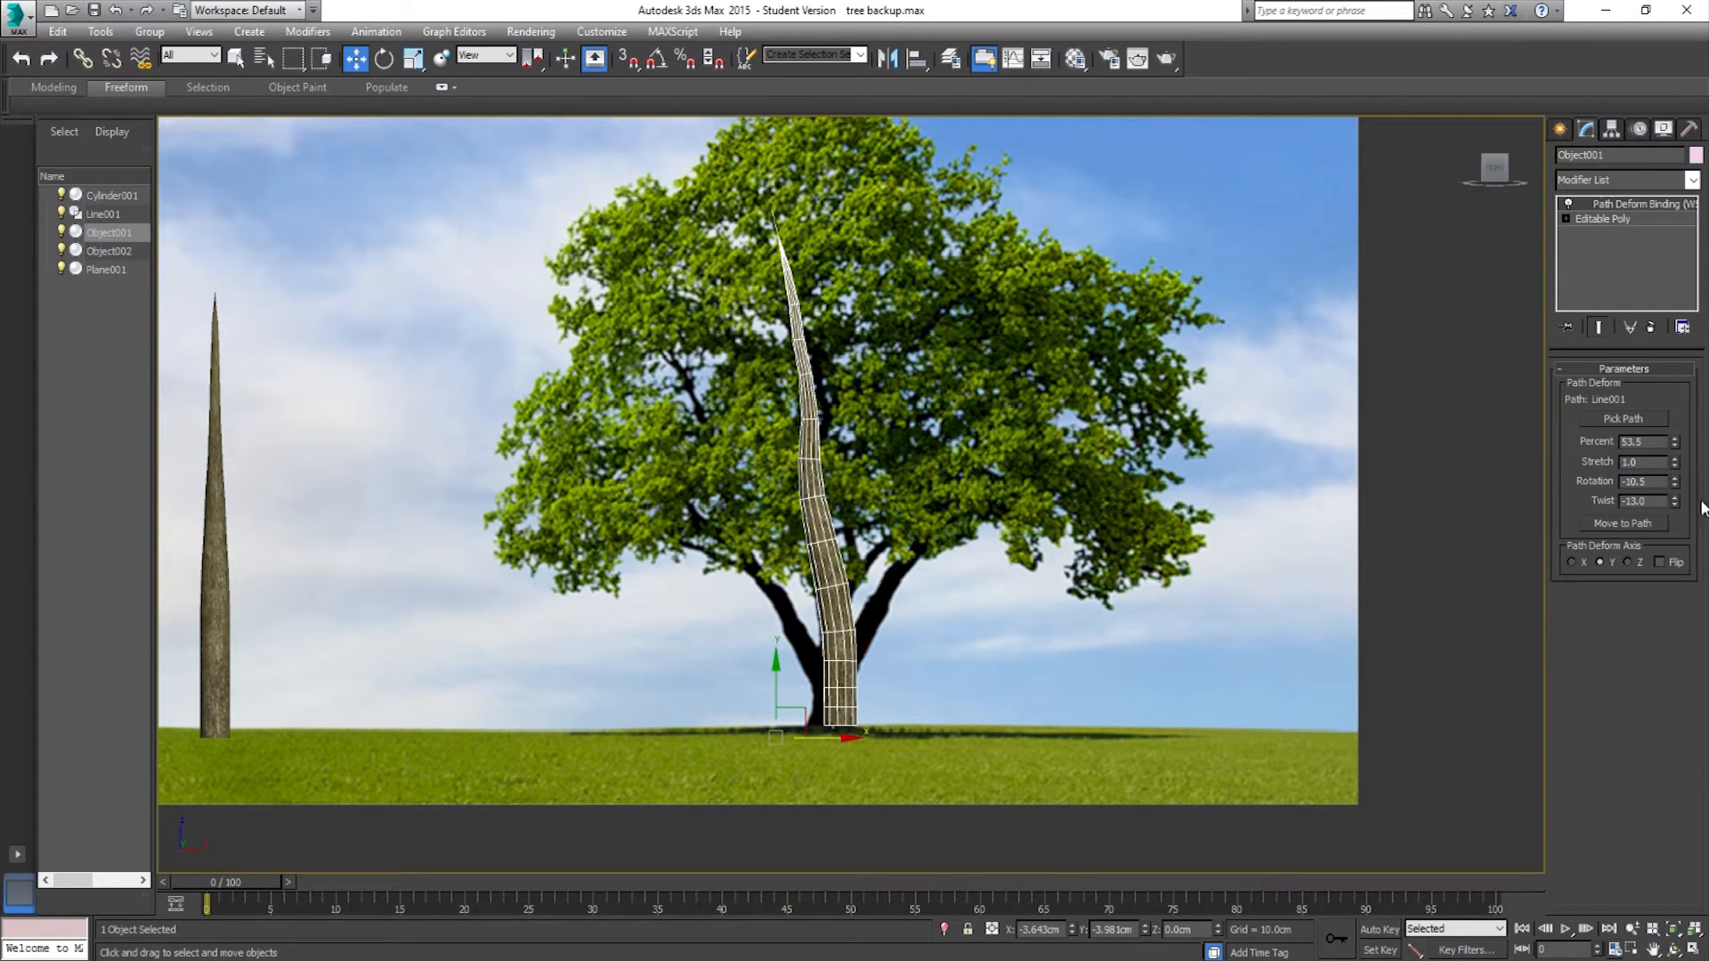
pyautogui.moveTo(840, 739)
pyautogui.mouseDown()
pyautogui.moveTo(1189, 738)
pyautogui.moveTo(736, 738)
pyautogui.moveTo(829, 738)
pyautogui.mouseUp()
# Step: Collapse the Path Deform Binding into the trunk's Editable Poly with Collapse To
pyautogui.rightClick(1636, 207)
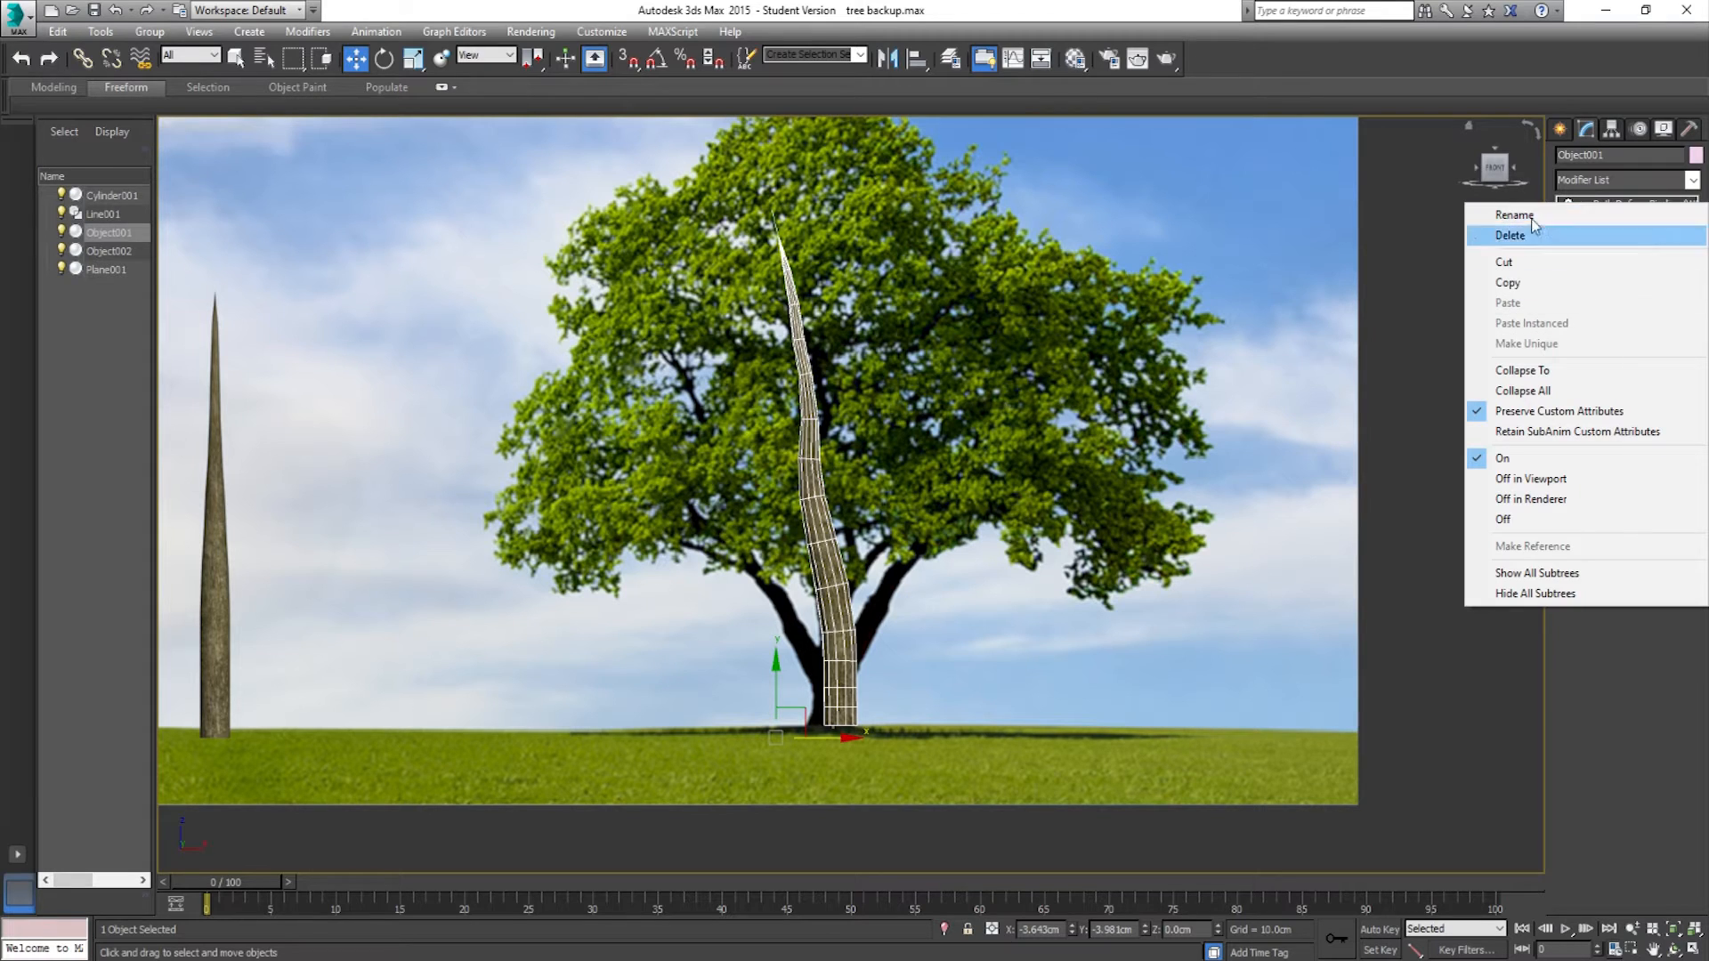
pyautogui.click(1408, 65)
pyautogui.rightClick(1636, 204)
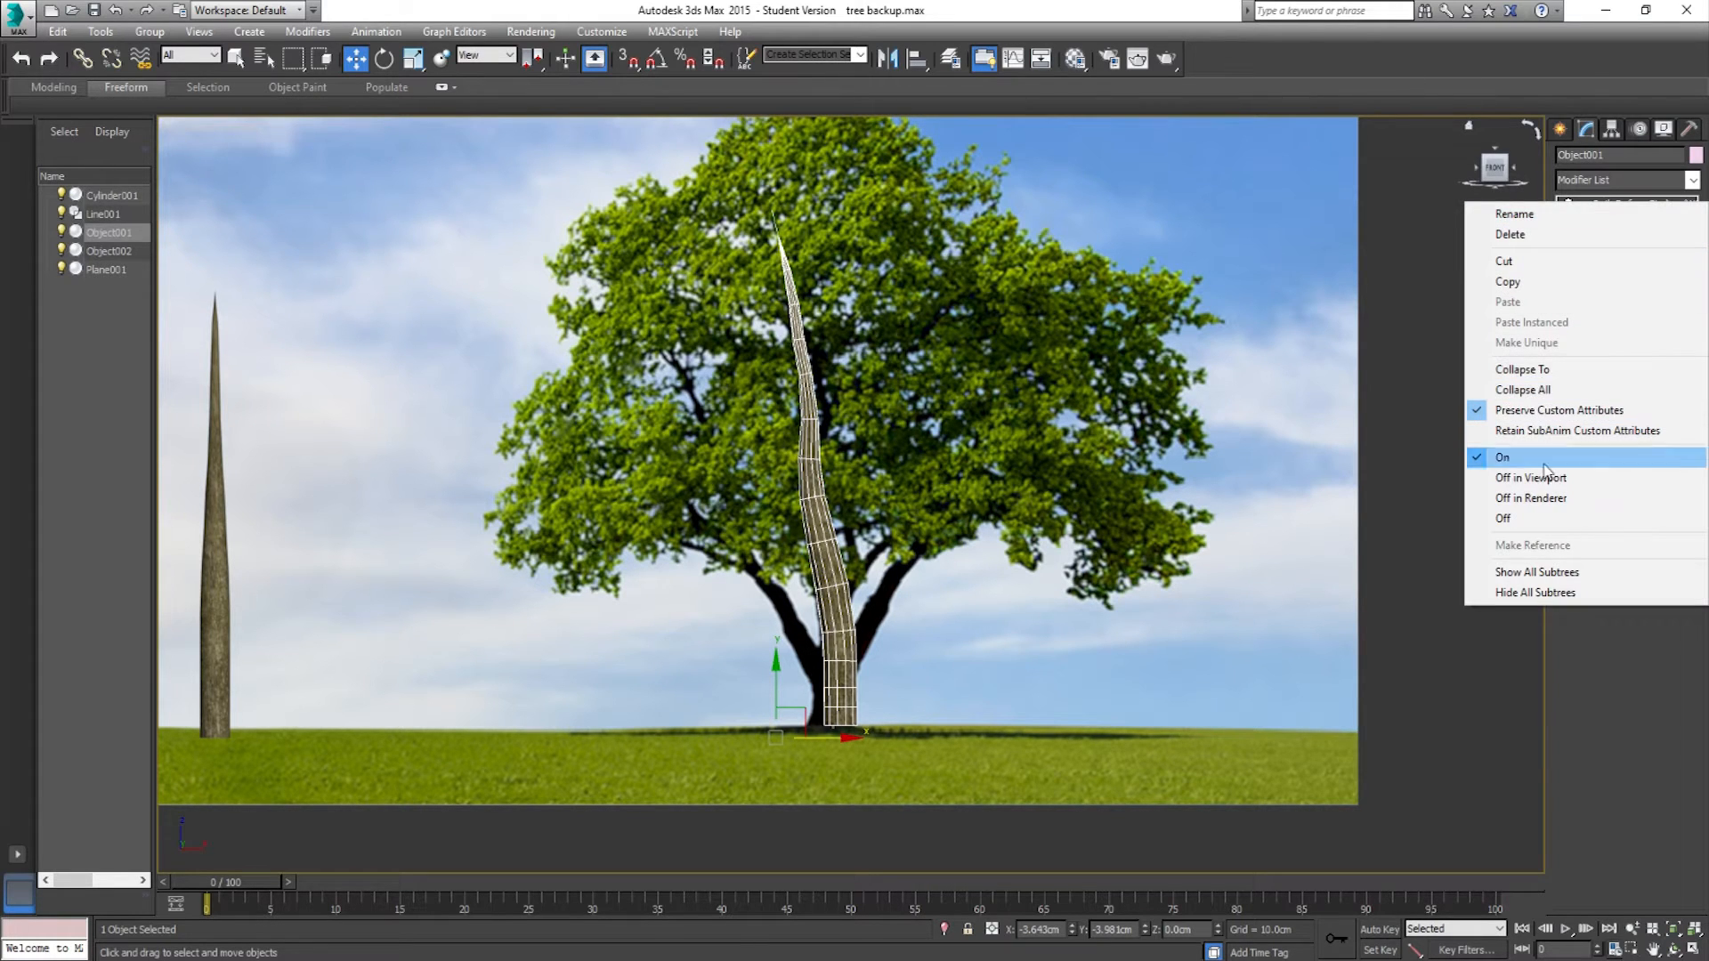
pyautogui.click(1533, 372)
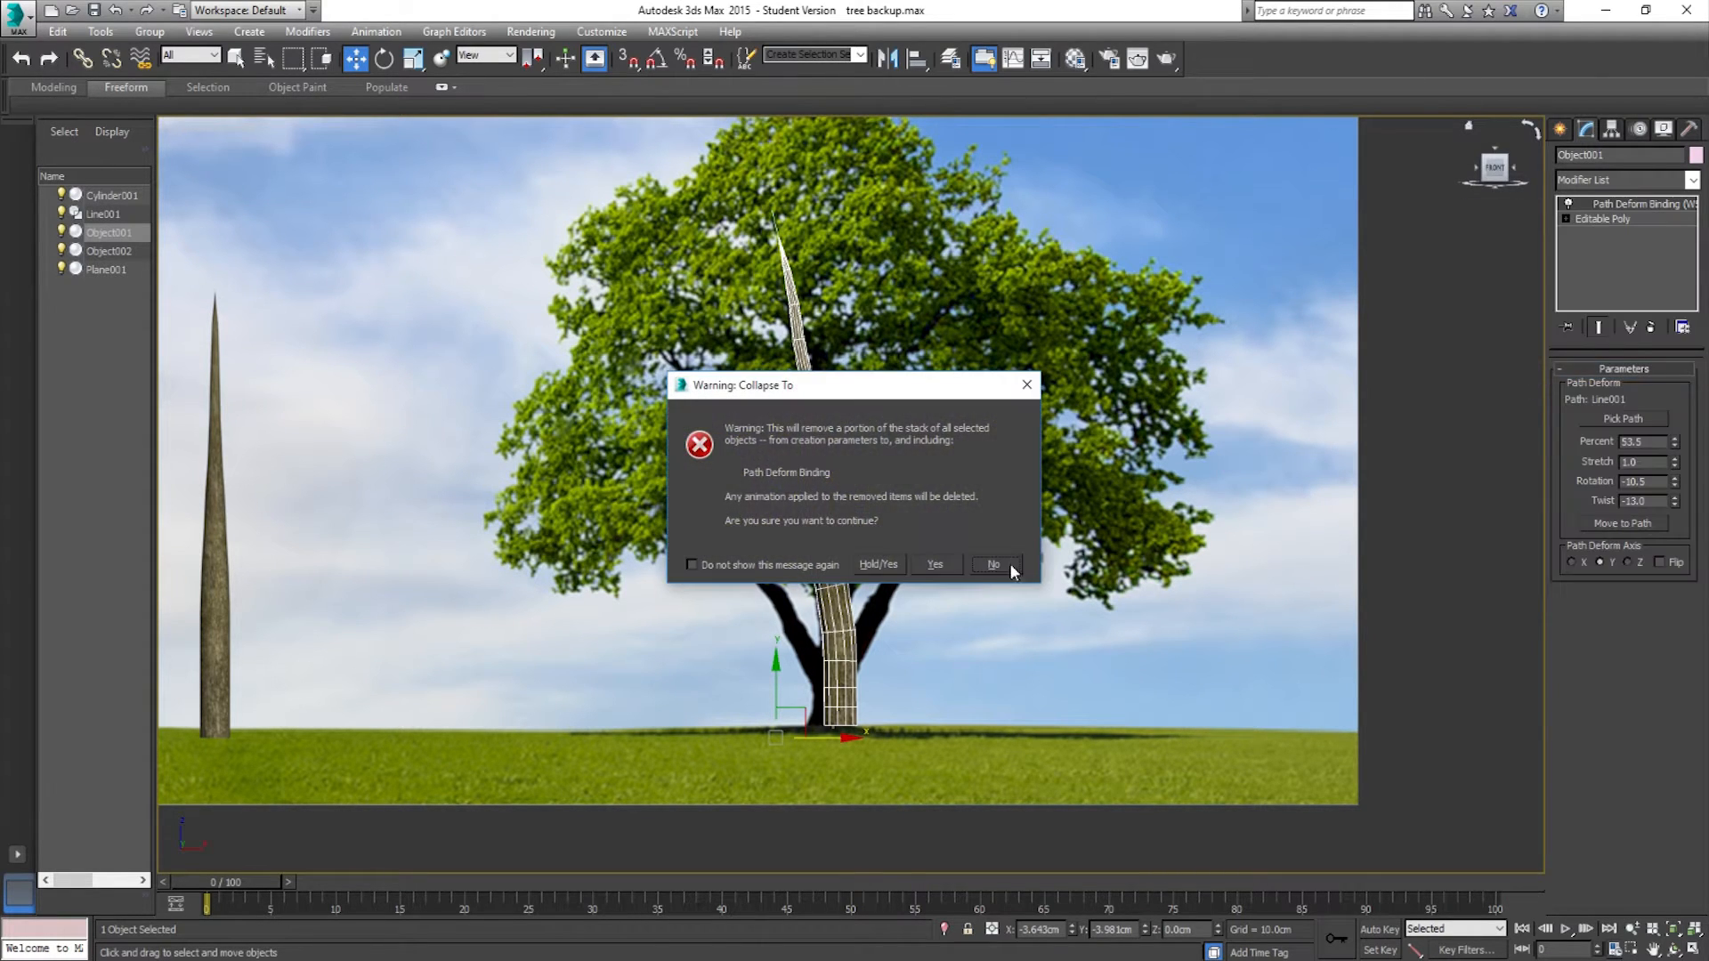
pyautogui.click(935, 565)
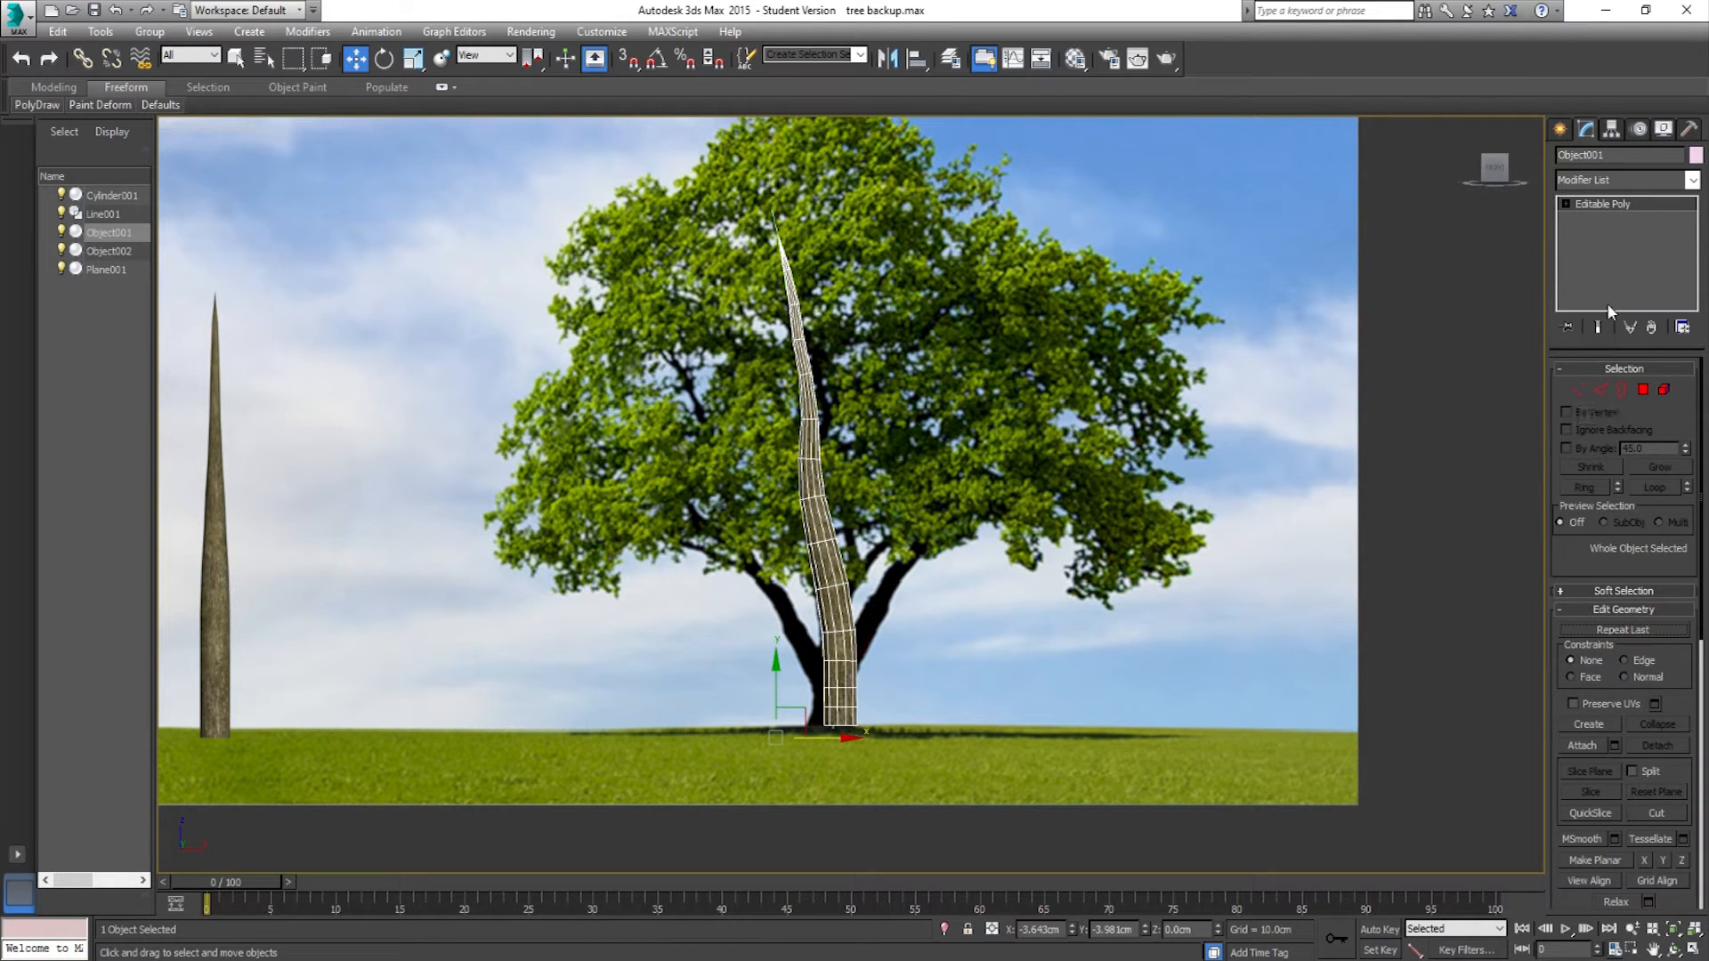
# Step: Select the trunk's four lowest vertex rings in Vertex mode and restore the four-view layout
pyautogui.click(1579, 392)
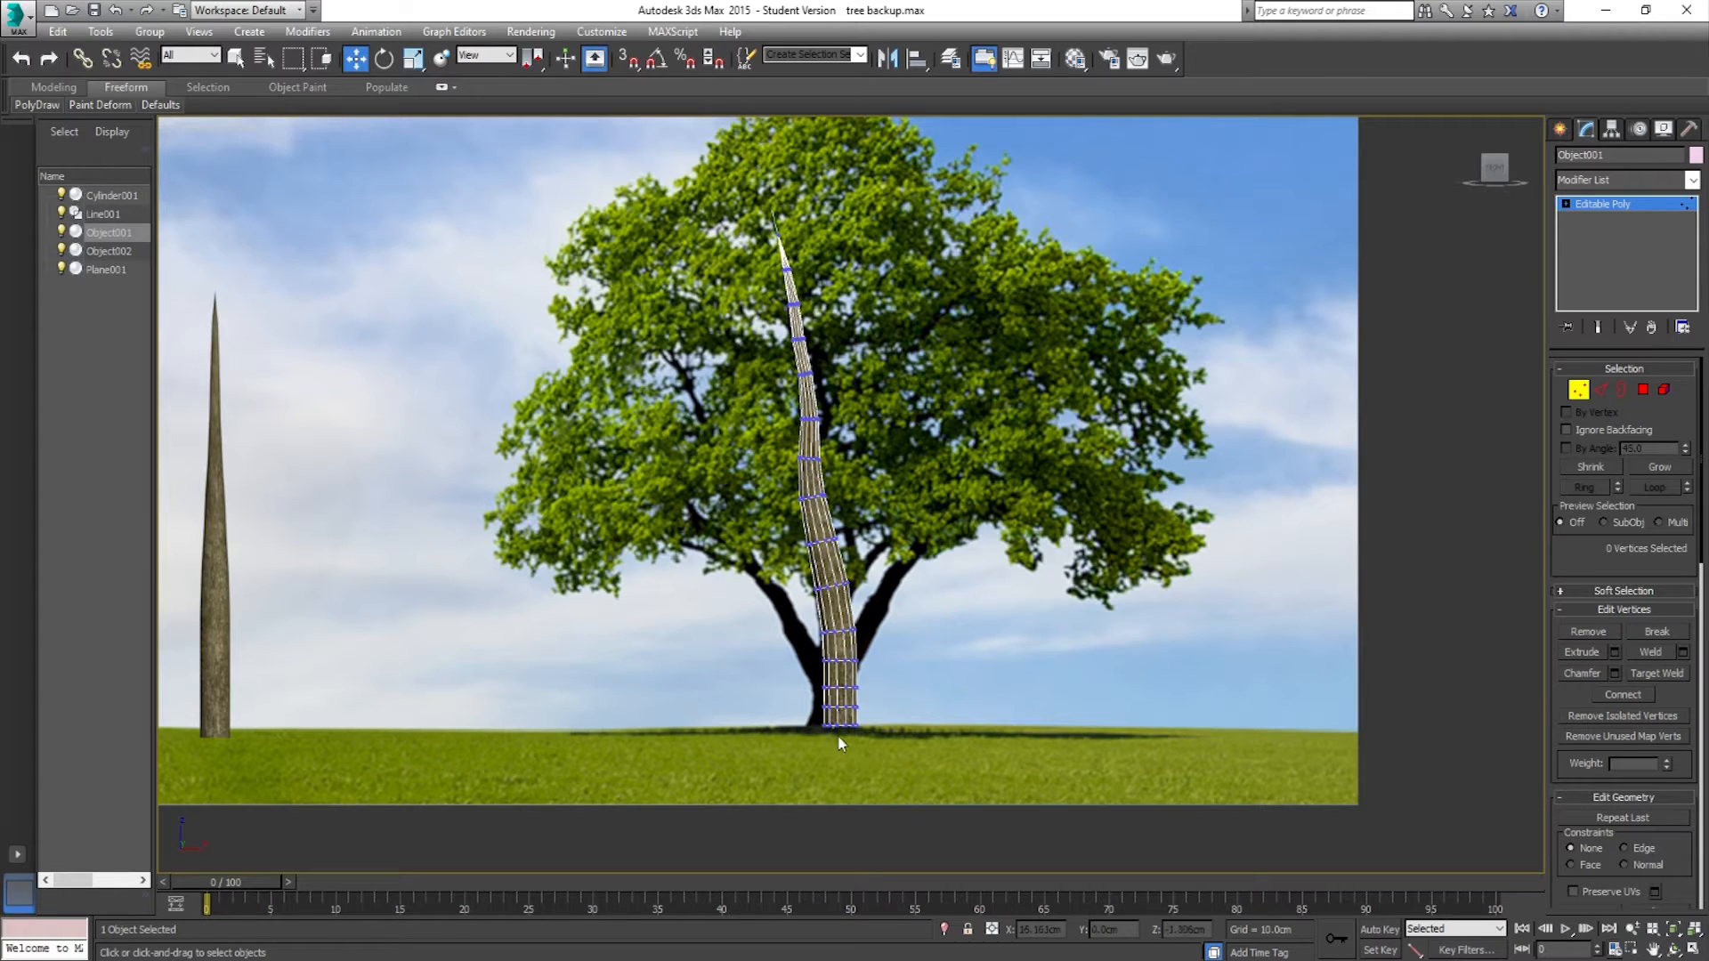
pyautogui.scroll(3, 815, 675)
pyautogui.moveTo(1001, 733); pyautogui.dragTo(791, 530)
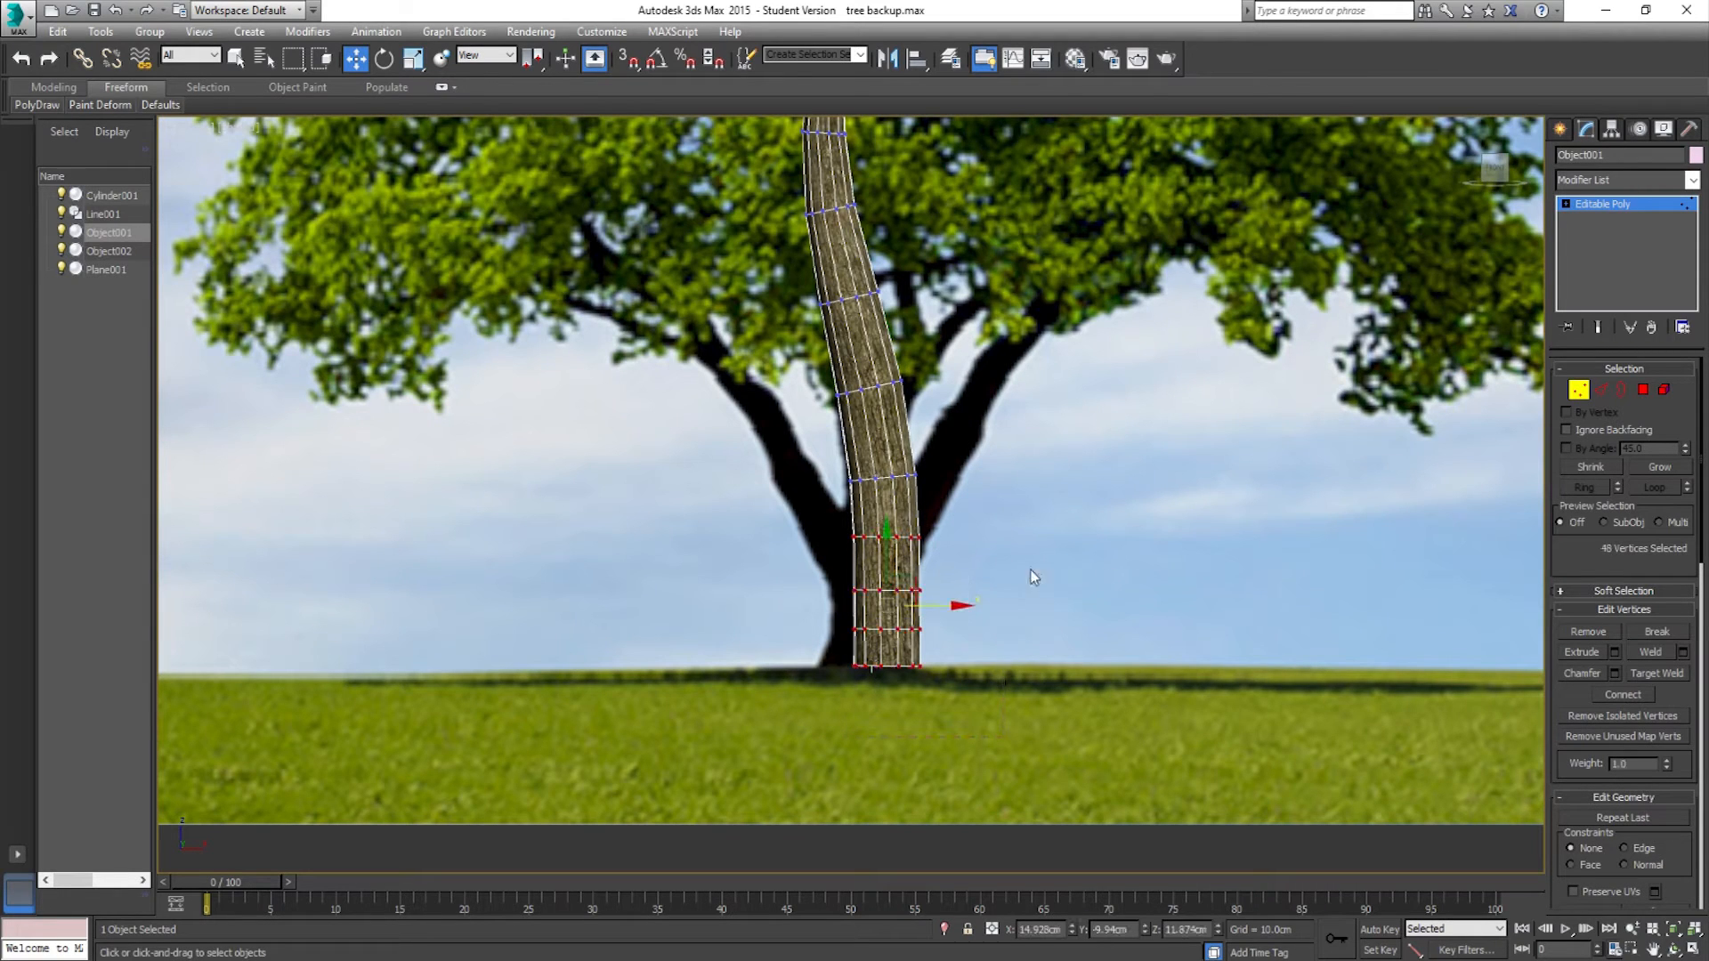
pyautogui.click(1694, 950)
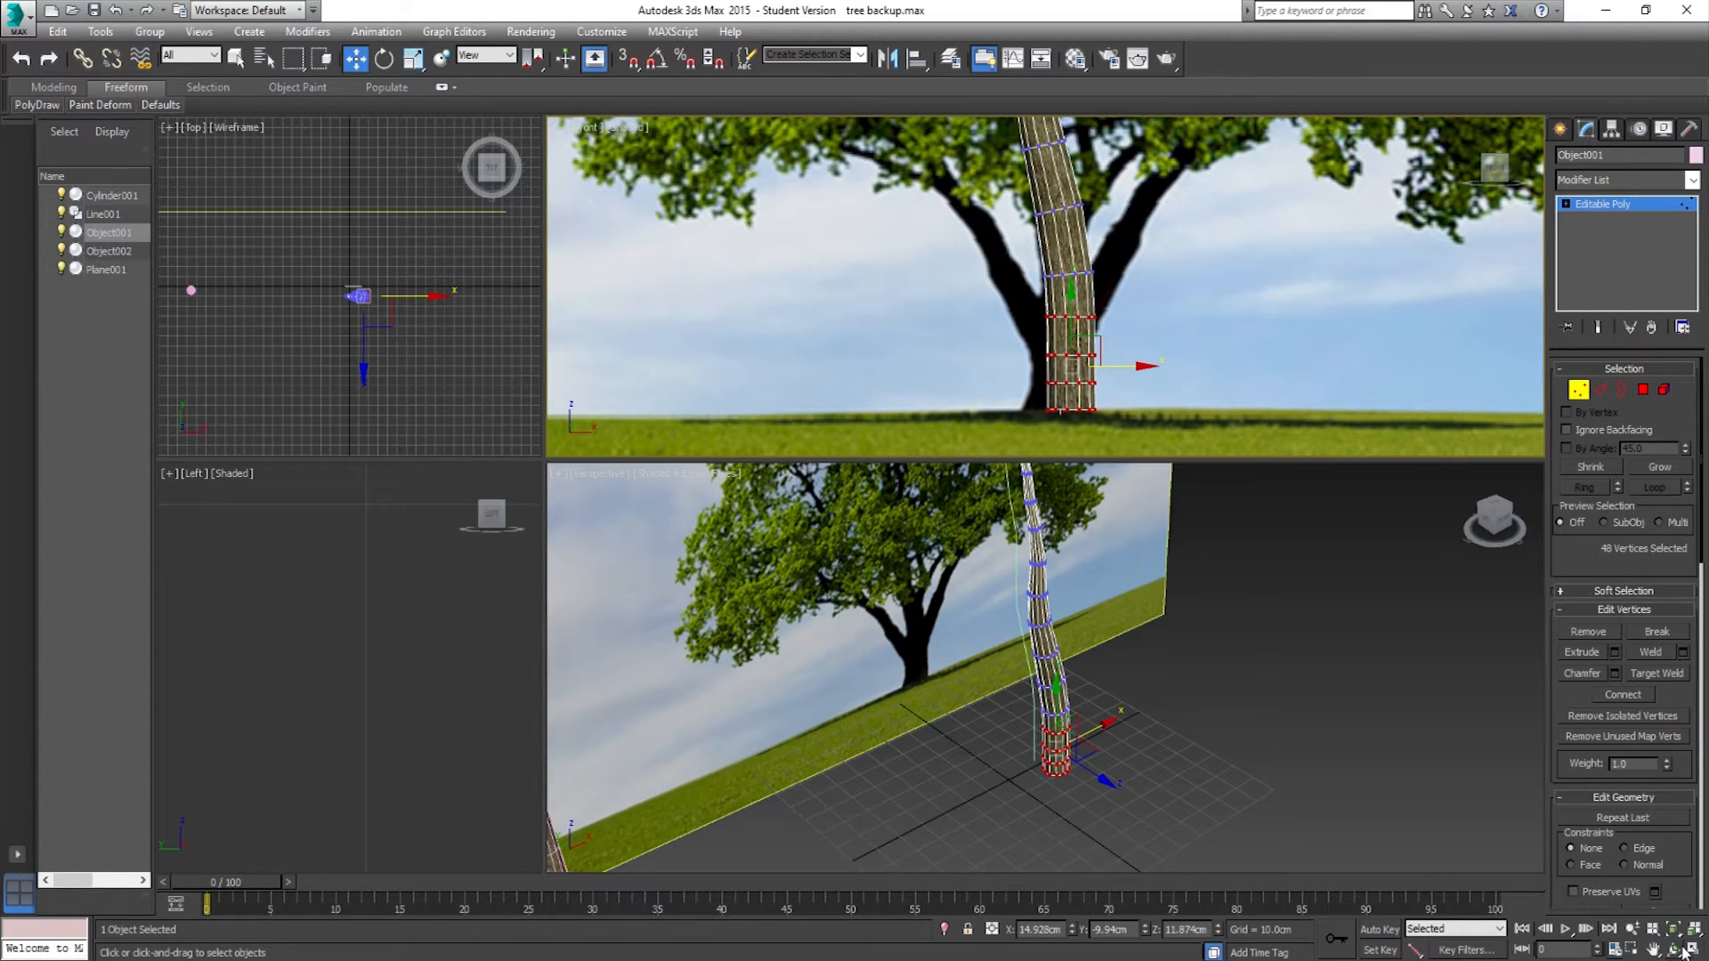
pyautogui.moveTo(1139, 725); pyautogui.dragTo(1125, 711, button='middle')
pyautogui.moveTo(1061, 397); pyautogui.dragTo(997, 312, button='middle')
pyautogui.scroll(2, 976, 306)
pyautogui.moveTo(1061, 311); pyautogui.dragTo(999, 310)
pyautogui.rightClick(999, 310)
# Step: Scale the four selected base rings to 123% in the horizontal plane
pyautogui.rightClick(1069, 614)
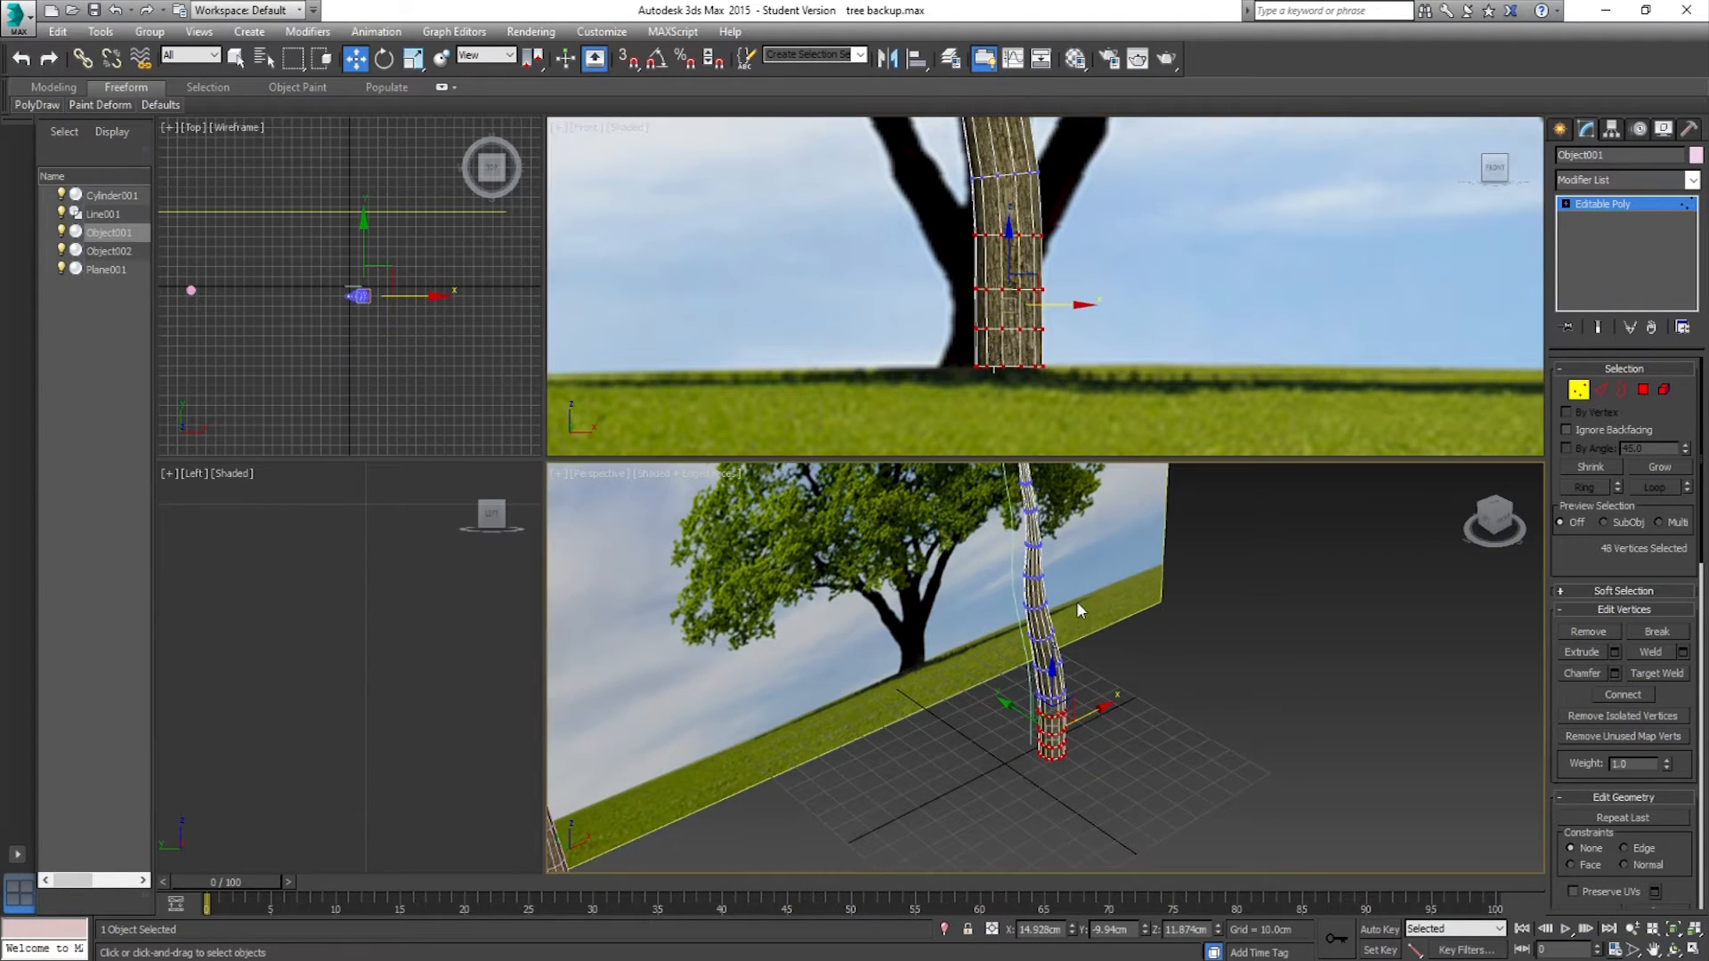
pyautogui.press('r')
pyautogui.scroll(2, 1052, 739)
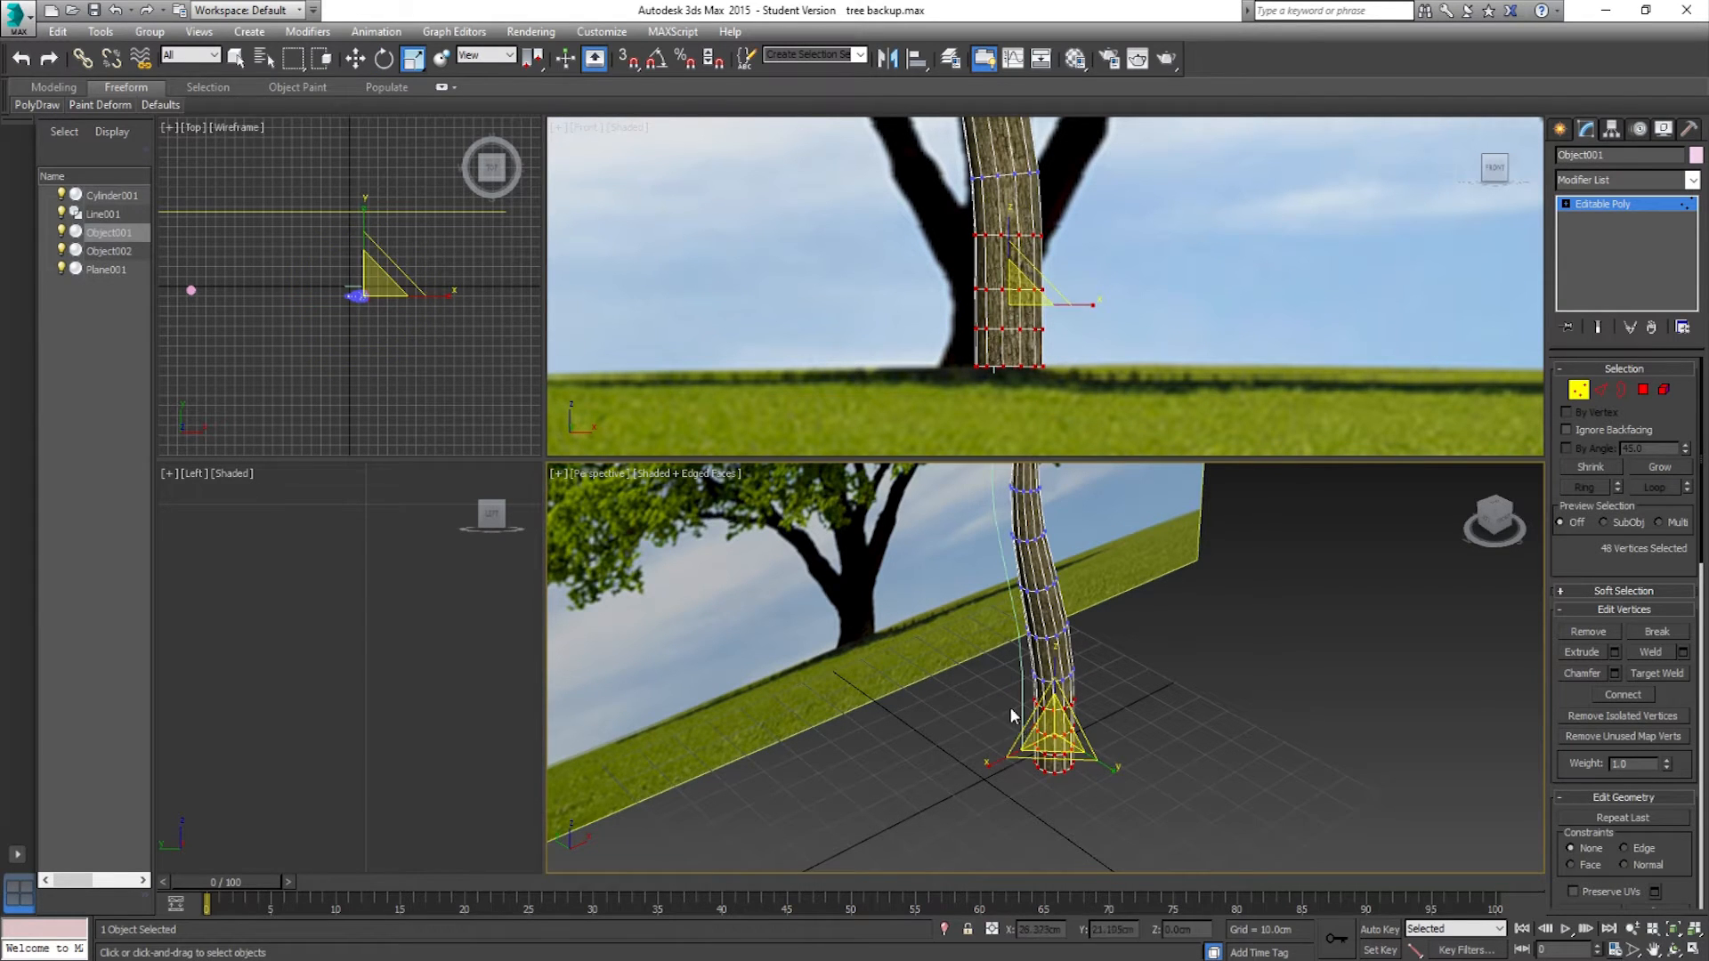
pyautogui.moveTo(1042, 758); pyautogui.dragTo(1074, 683)
pyautogui.hotkey('ctrl', 'z')
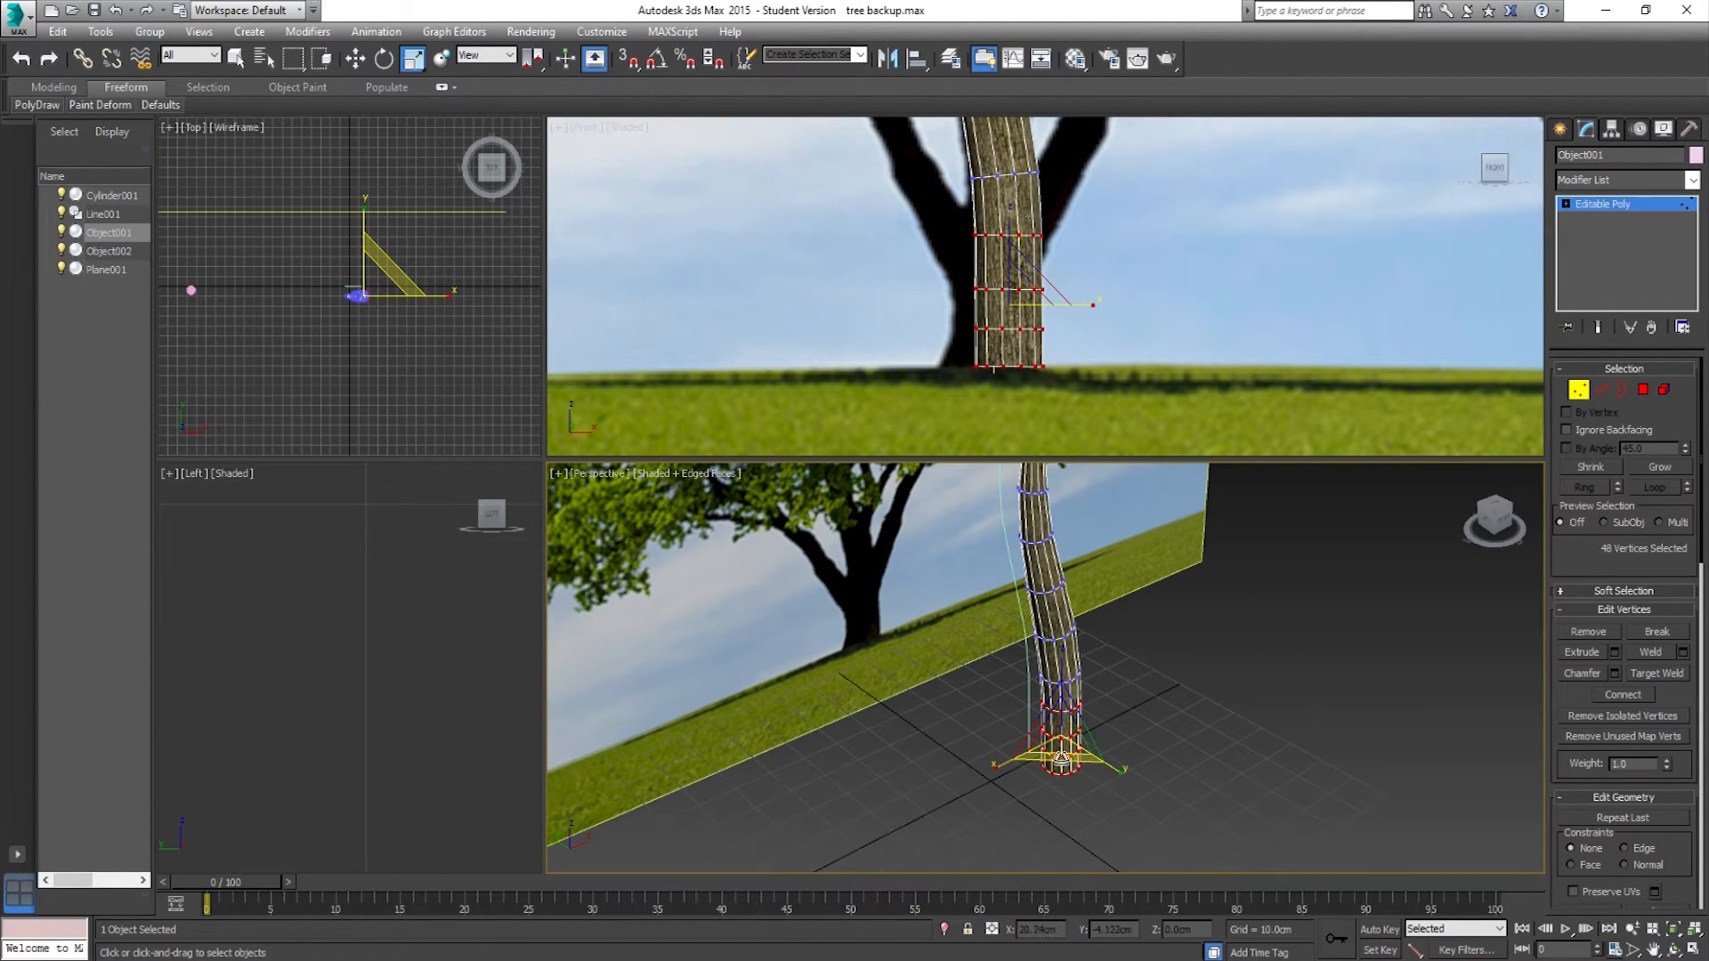
pyautogui.moveTo(1061, 764); pyautogui.dragTo(1061, 775)
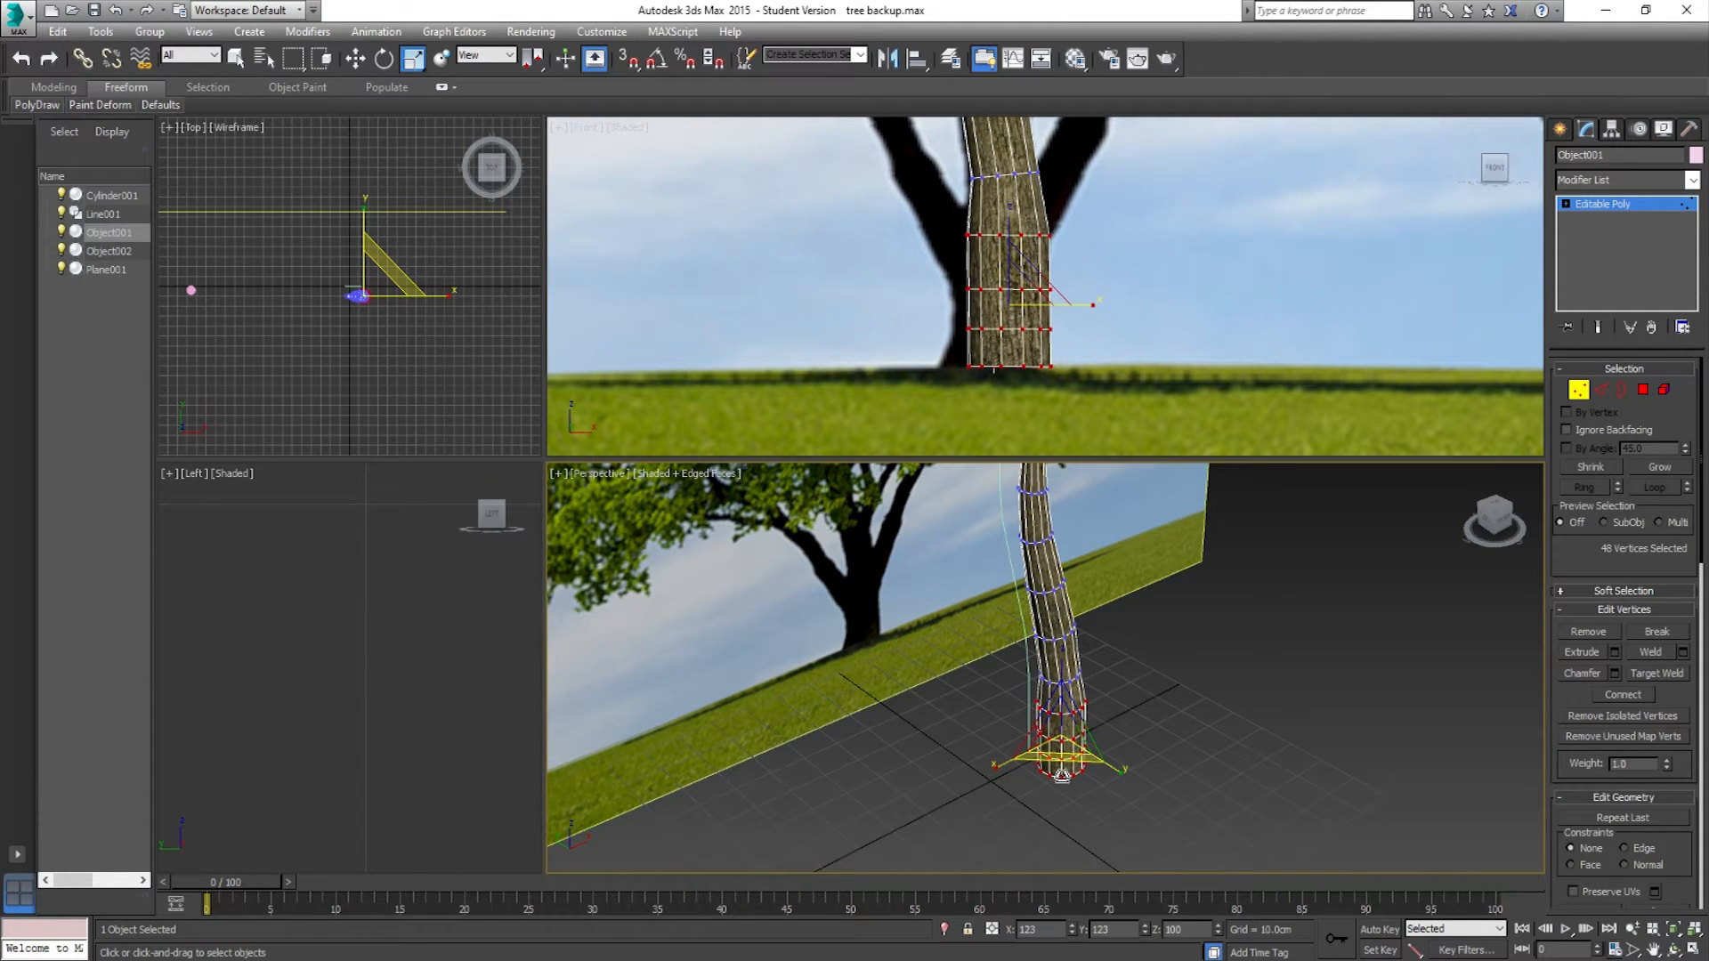
# Step: Select the fifth vertex ring from the ground and scale it to 115% in the horizontal plane
pyautogui.moveTo(935, 149); pyautogui.dragTo(1097, 207)
pyautogui.moveTo(1030, 222); pyautogui.dragTo(1040, 264, button='middle')
pyautogui.moveTo(1068, 637); pyautogui.dragTo(1077, 644, button='middle')
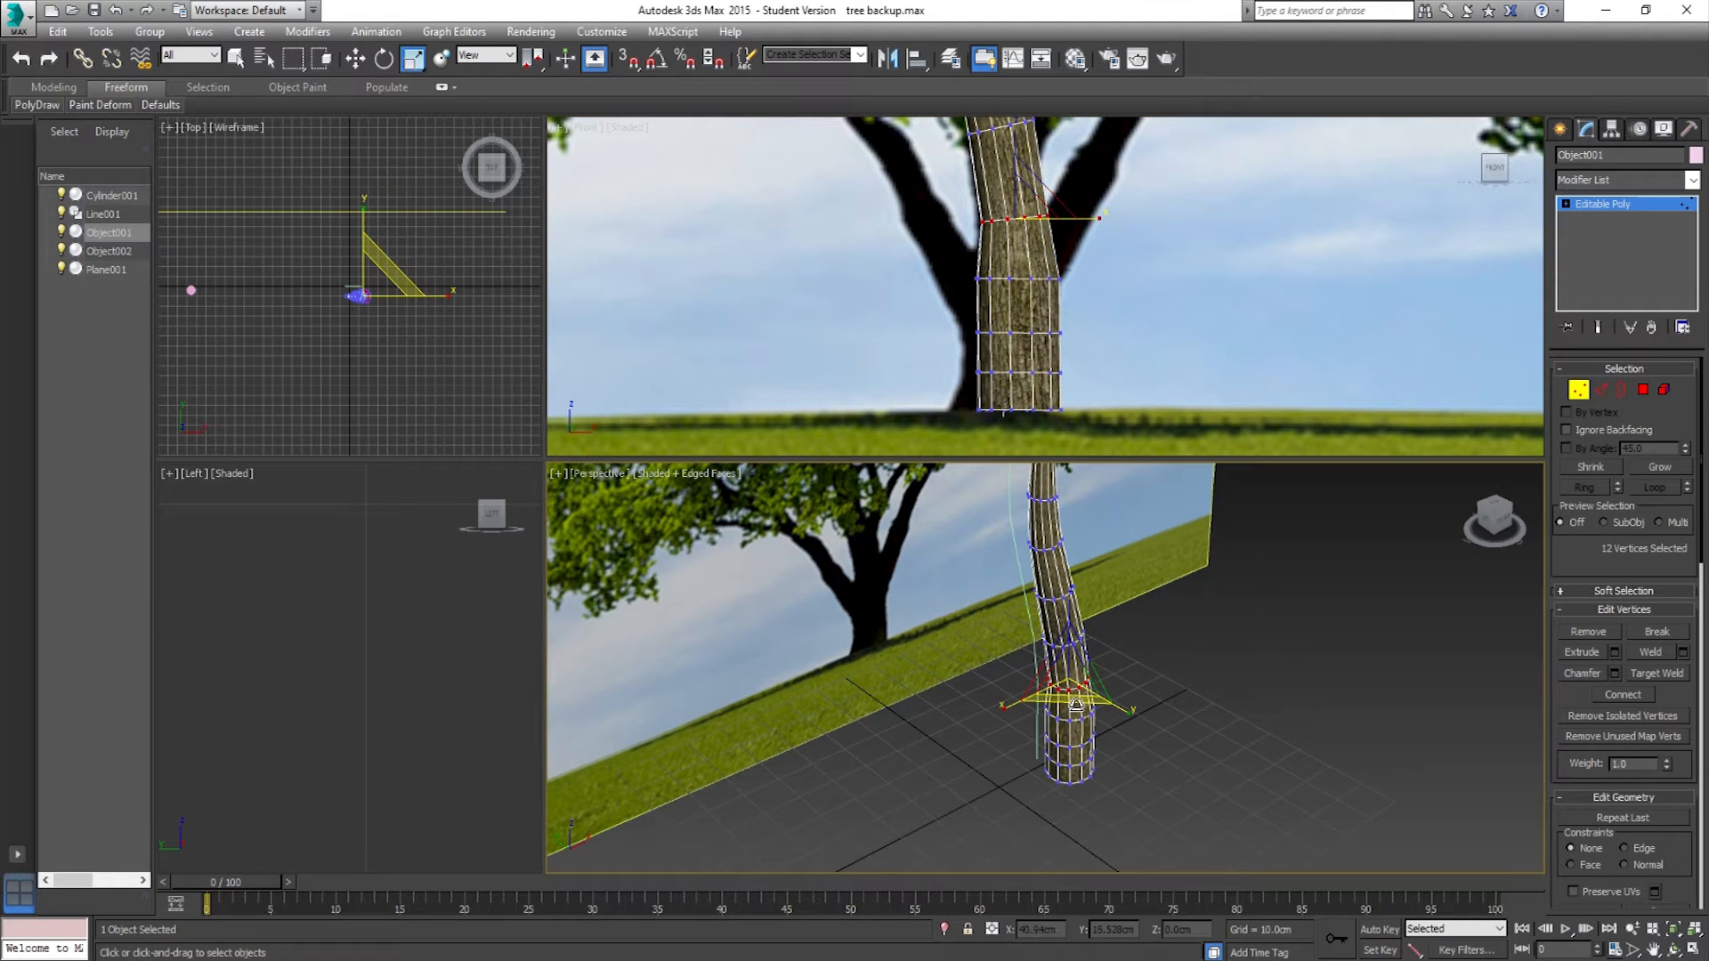
pyautogui.moveTo(1077, 705); pyautogui.dragTo(1080, 712)
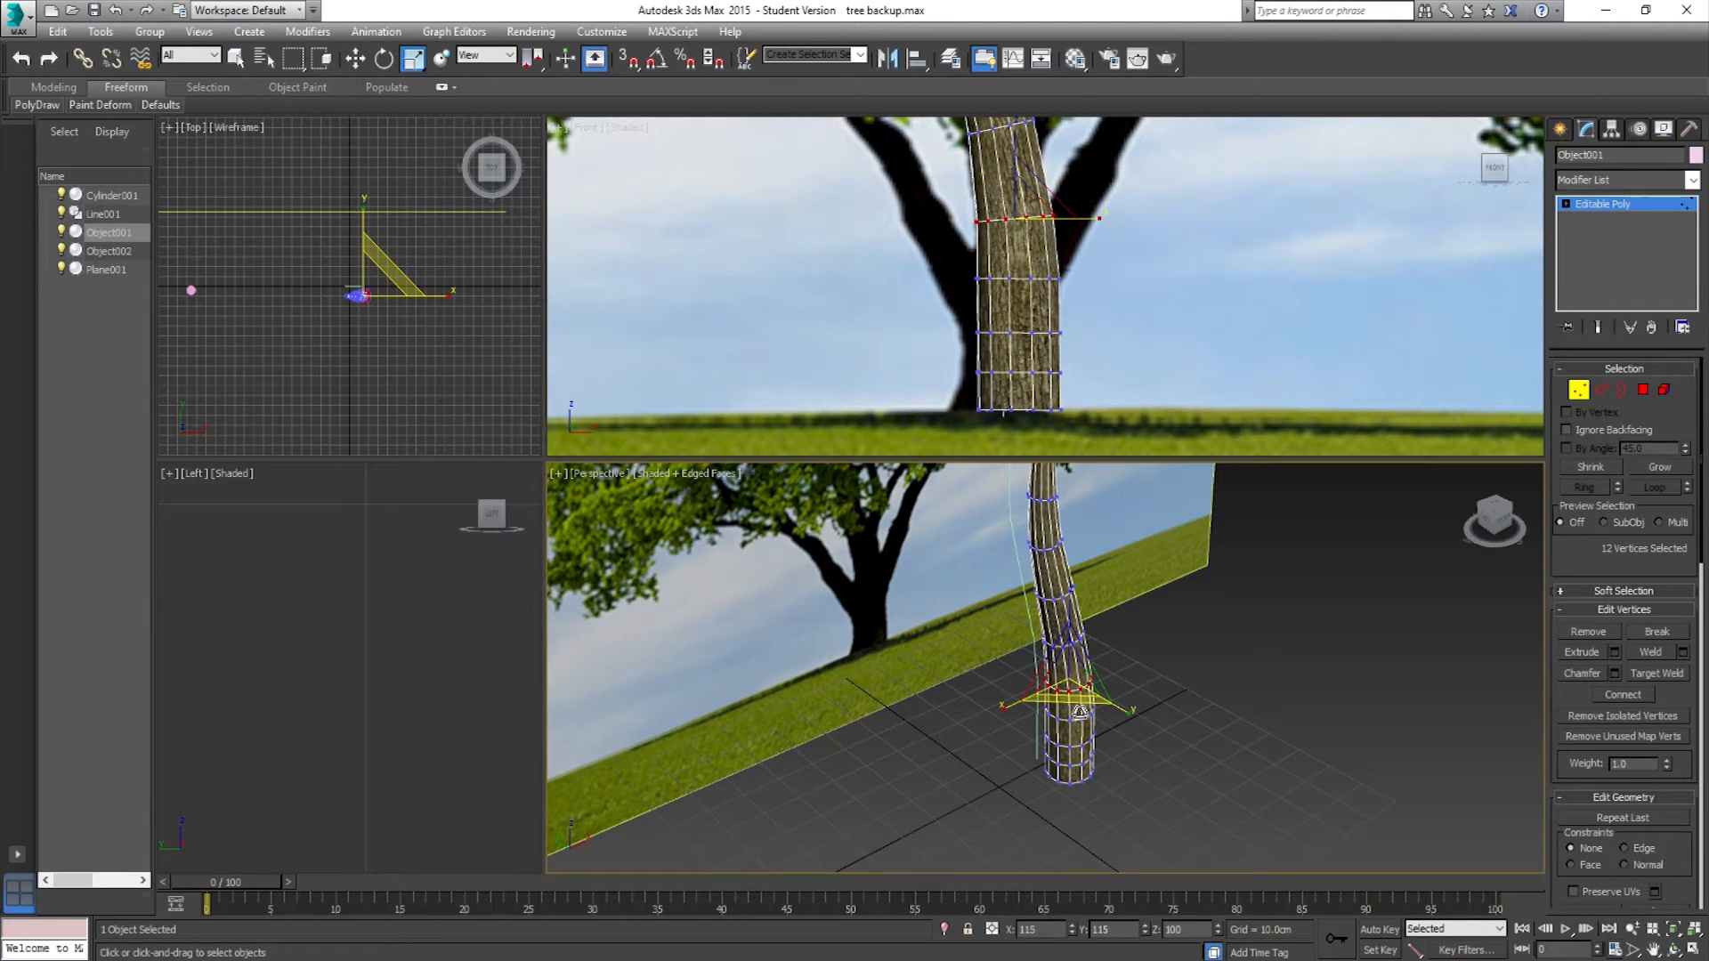
# Step: Select the trunk's five lowest vertex rings in the front view and move them slightly along negative X
pyautogui.moveTo(974, 216); pyautogui.dragTo(1023, 394, button='middle')
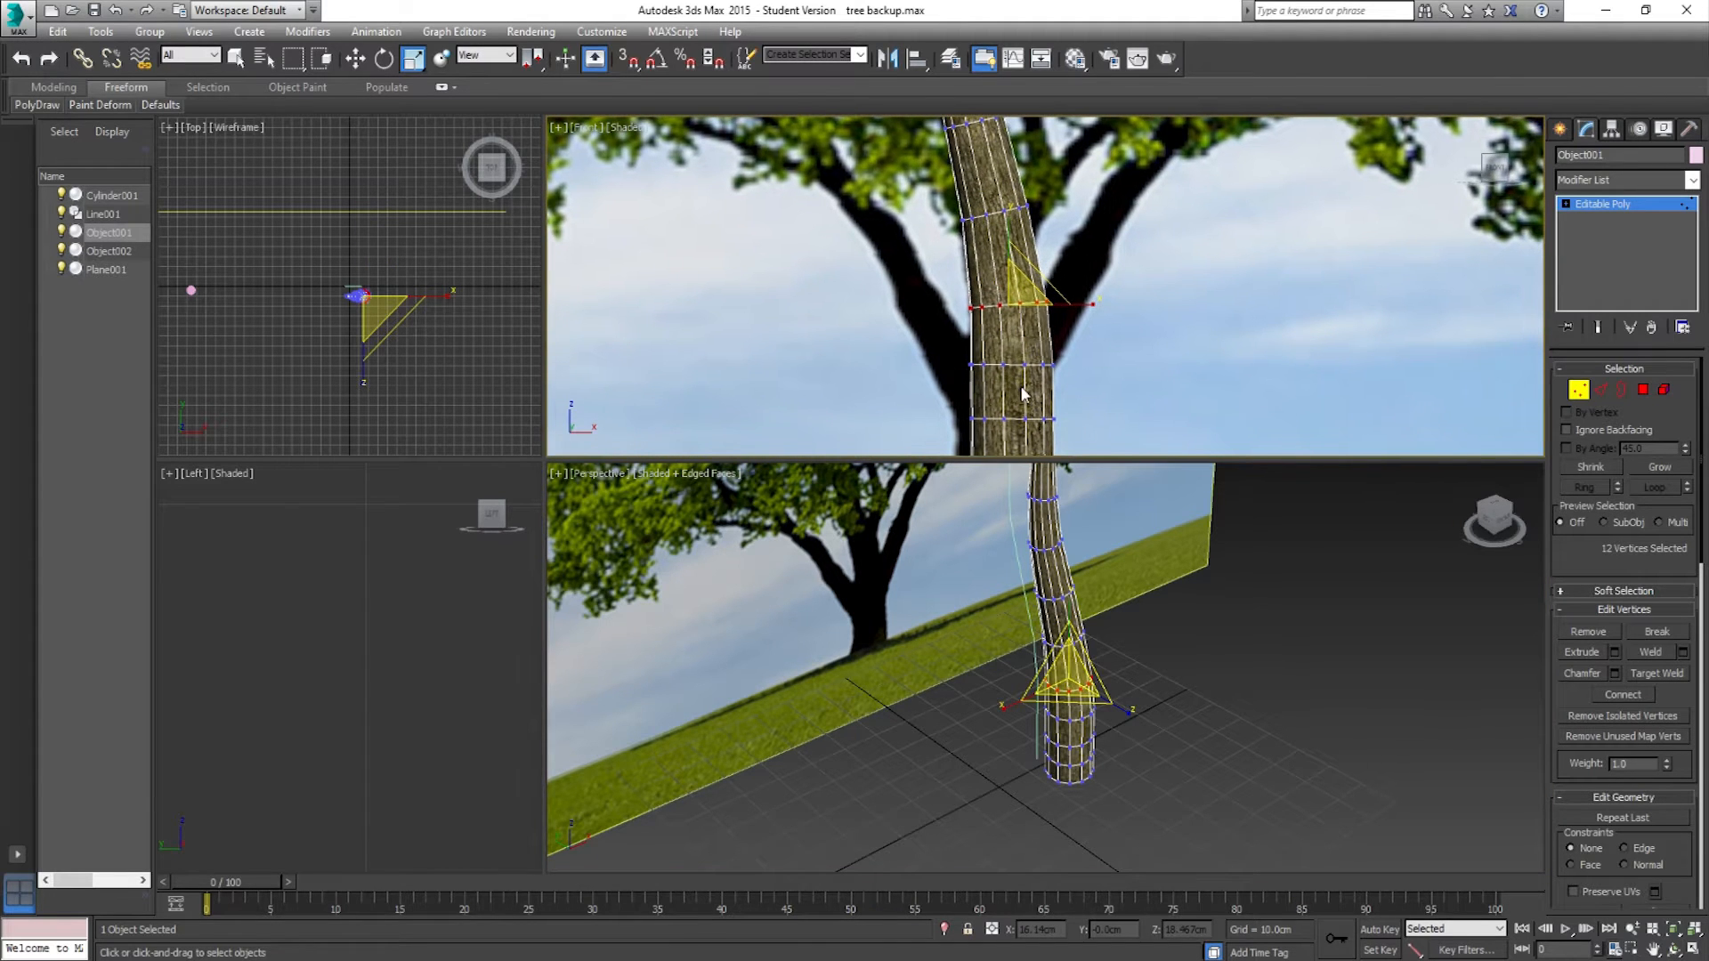
pyautogui.moveTo(987, 196); pyautogui.dragTo(958, 186, button='middle')
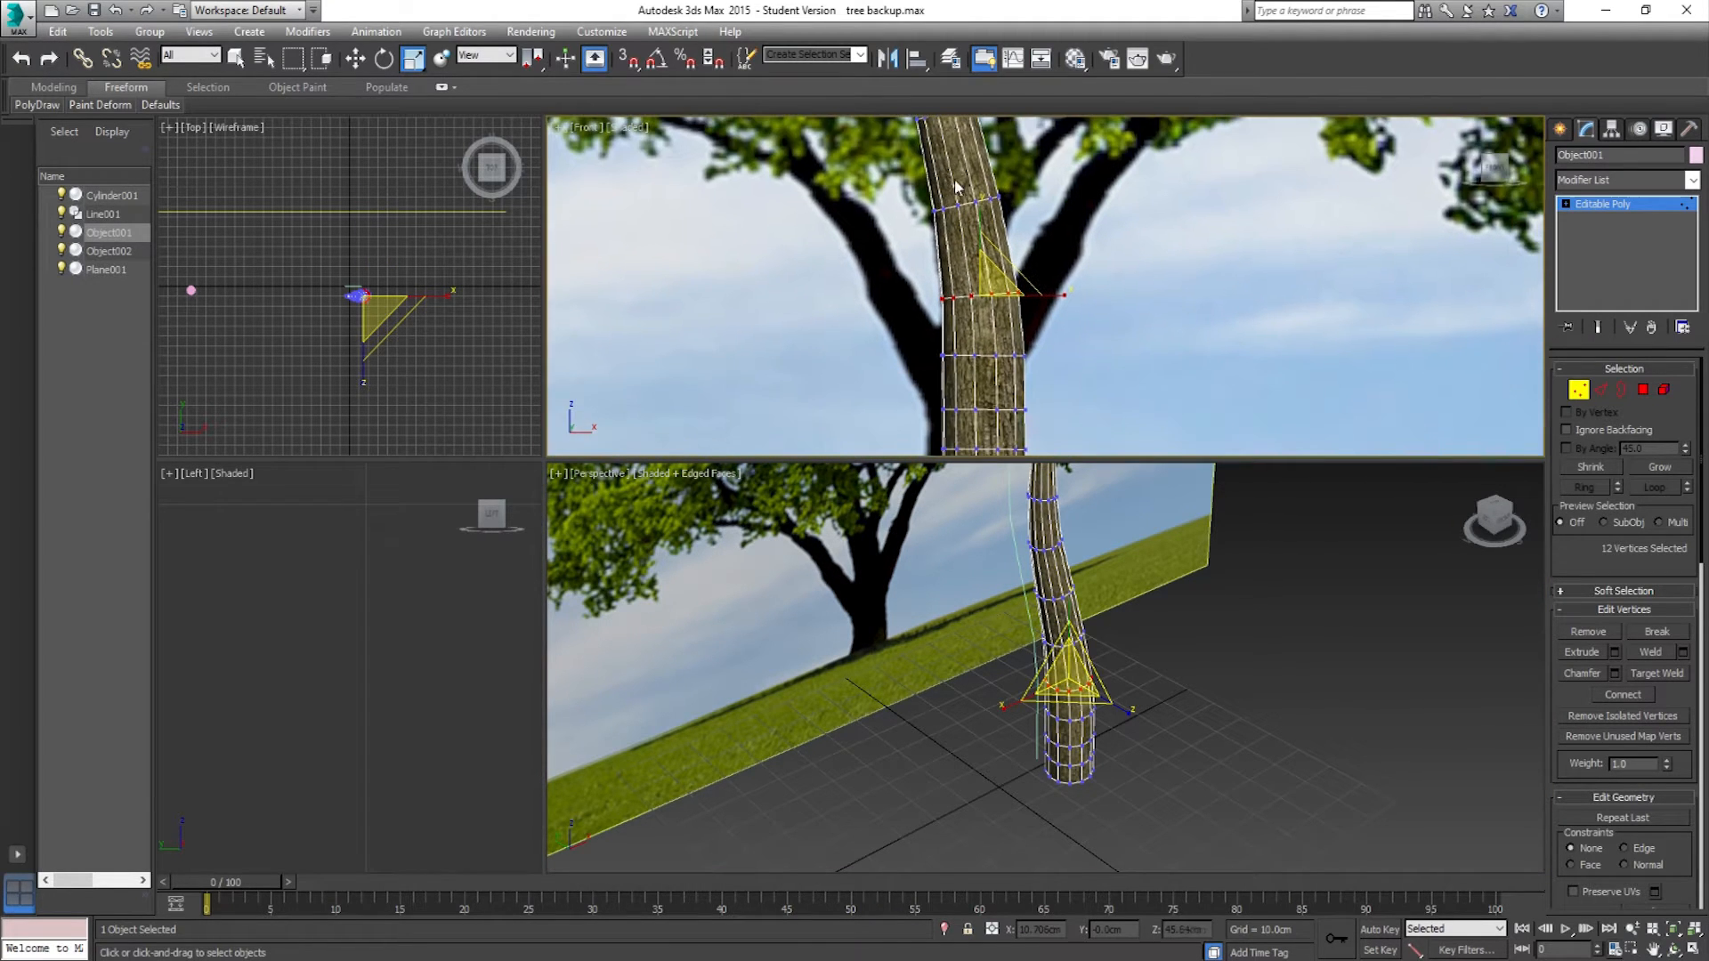
pyautogui.moveTo(977, 449); pyautogui.dragTo(946, 390, button='middle')
pyautogui.click(1079, 333)
pyautogui.moveTo(907, 285); pyautogui.dragTo(890, 244)
pyautogui.press('w')
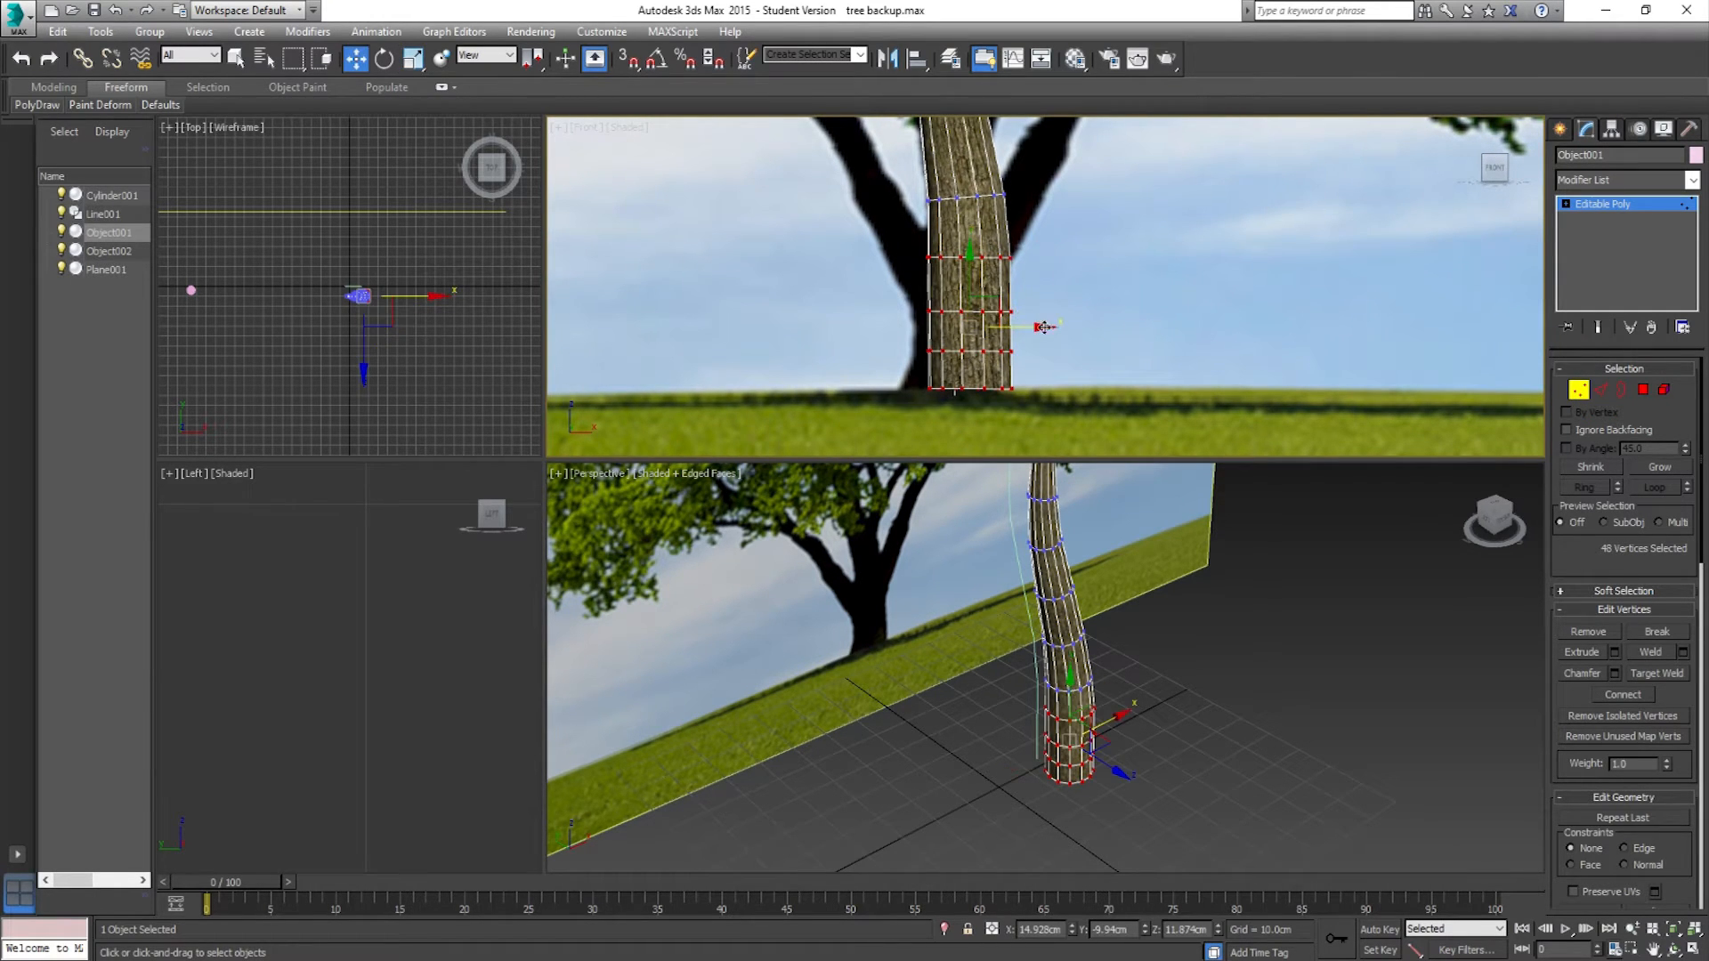
pyautogui.click(1043, 411)
pyautogui.moveTo(917, 201); pyautogui.dragTo(917, 198)
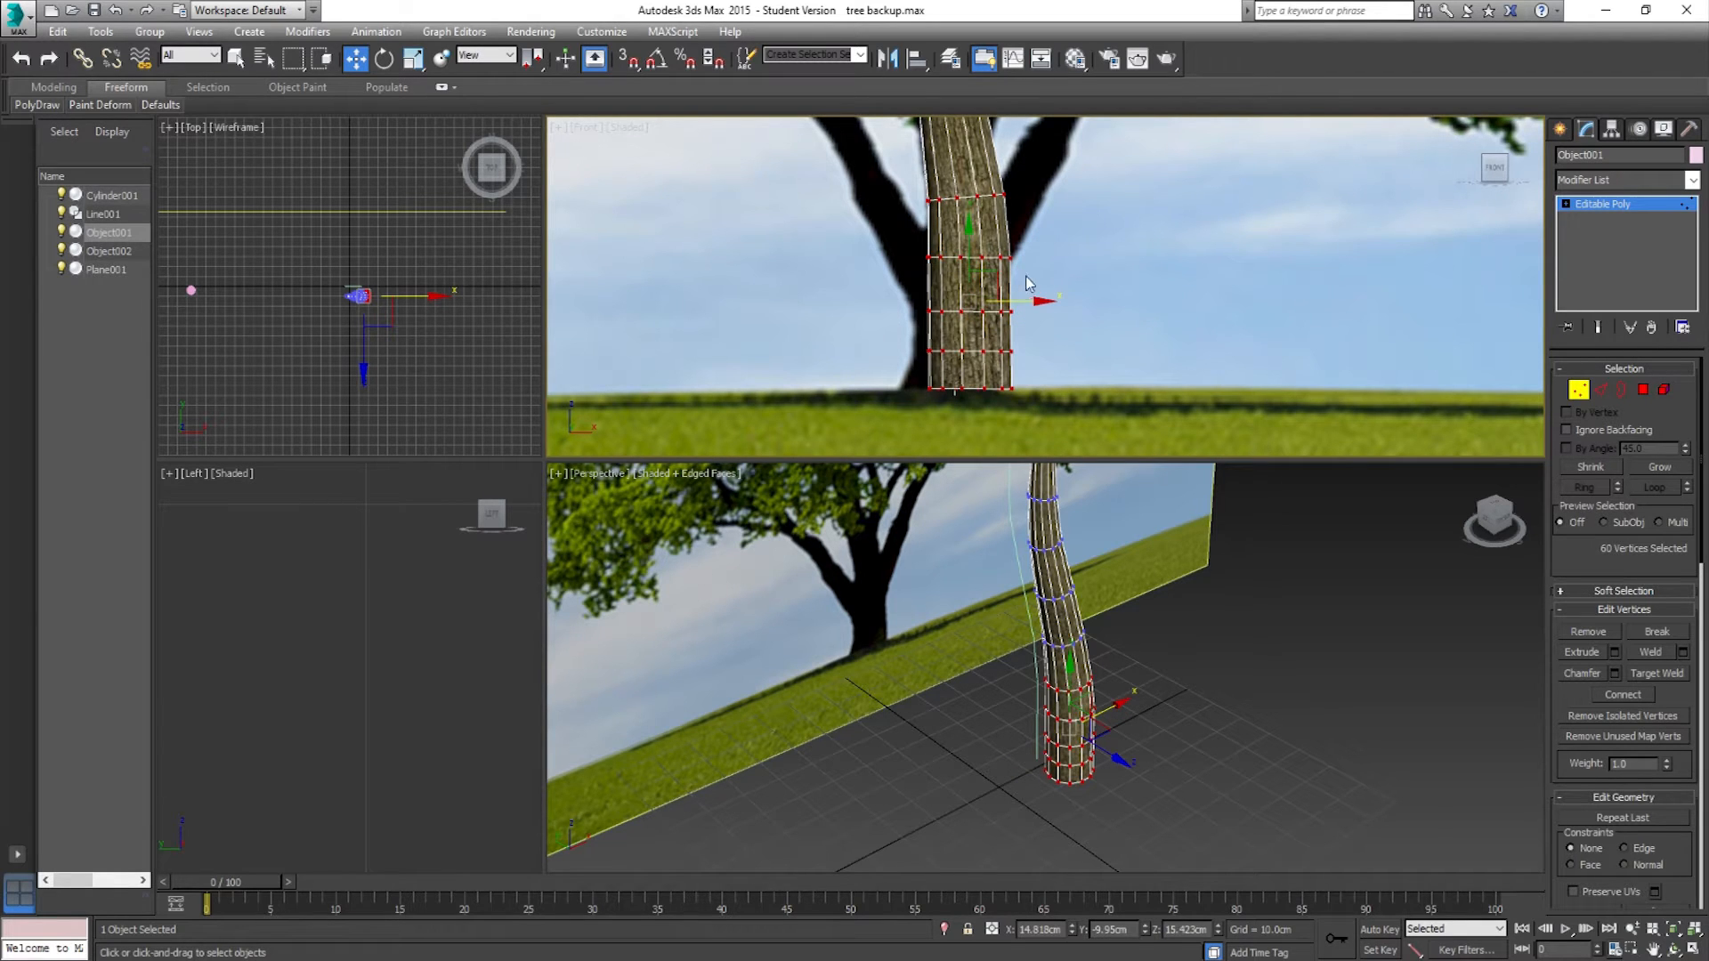
pyautogui.moveTo(1024, 302); pyautogui.dragTo(1019, 305)
# Step: Shift the lowest four rings, the lowest three and the bottom ring progressively further along negative X to follow the reference trunk's base
pyautogui.moveTo(879, 231); pyautogui.dragTo(1059, 402)
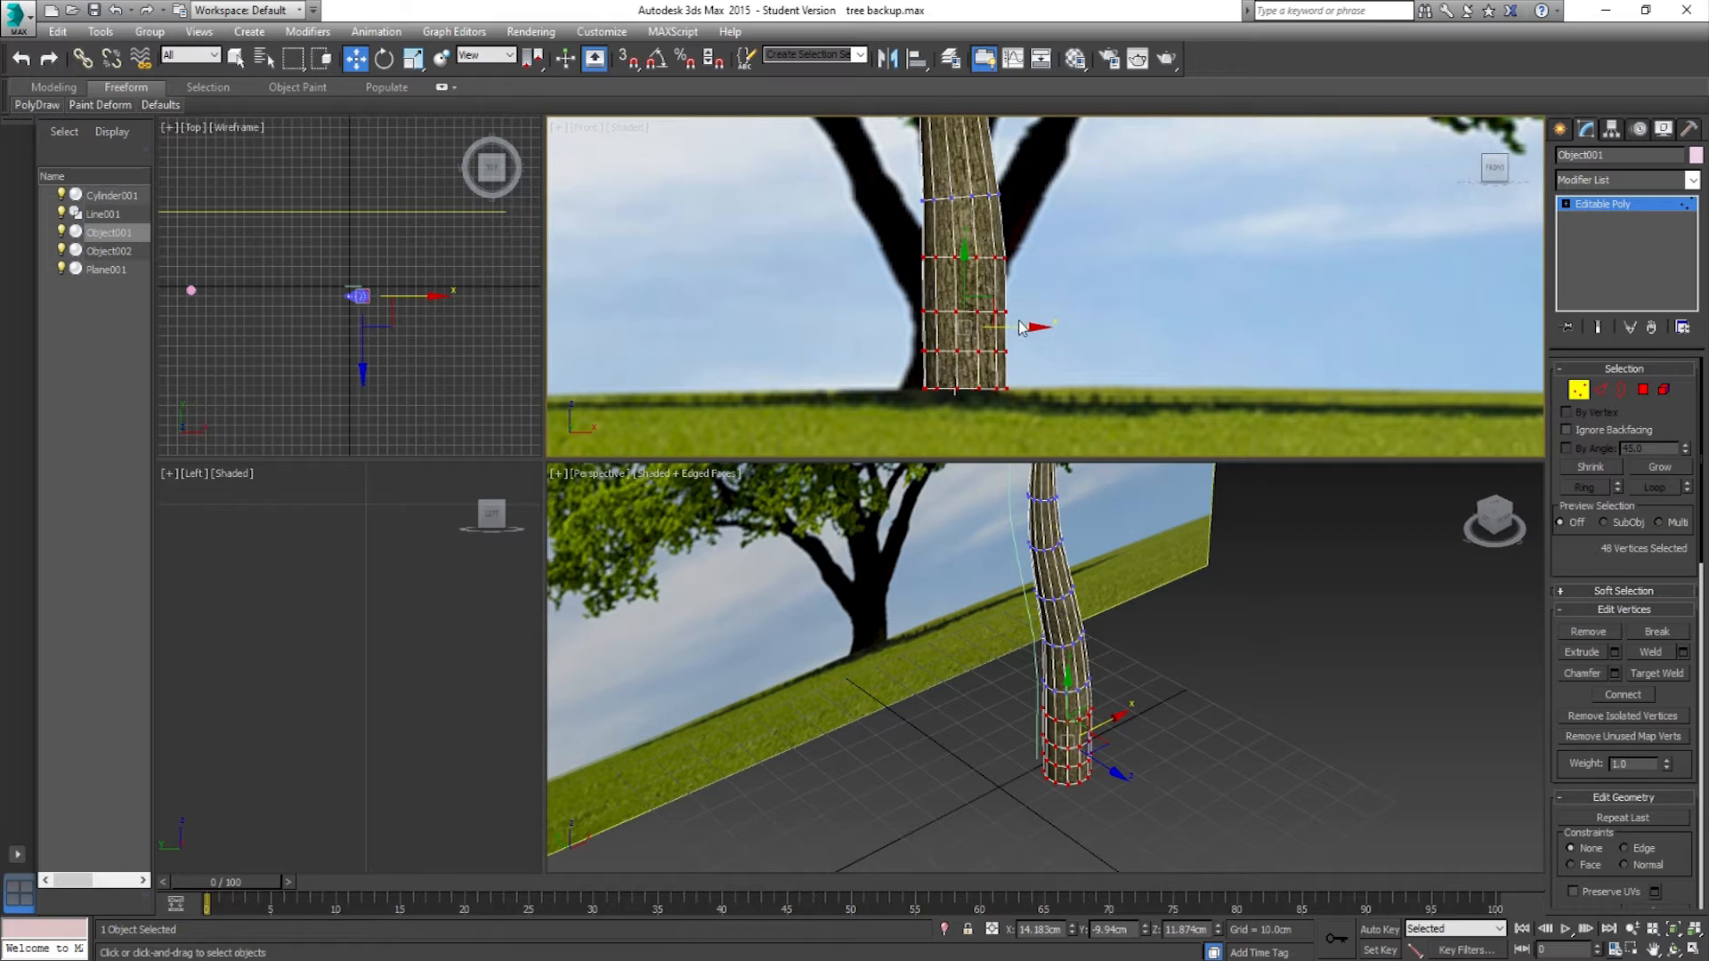
pyautogui.moveTo(1023, 324); pyautogui.dragTo(1019, 323)
pyautogui.moveTo(898, 294); pyautogui.dragTo(1025, 409)
pyautogui.moveTo(1030, 350); pyautogui.dragTo(1024, 351)
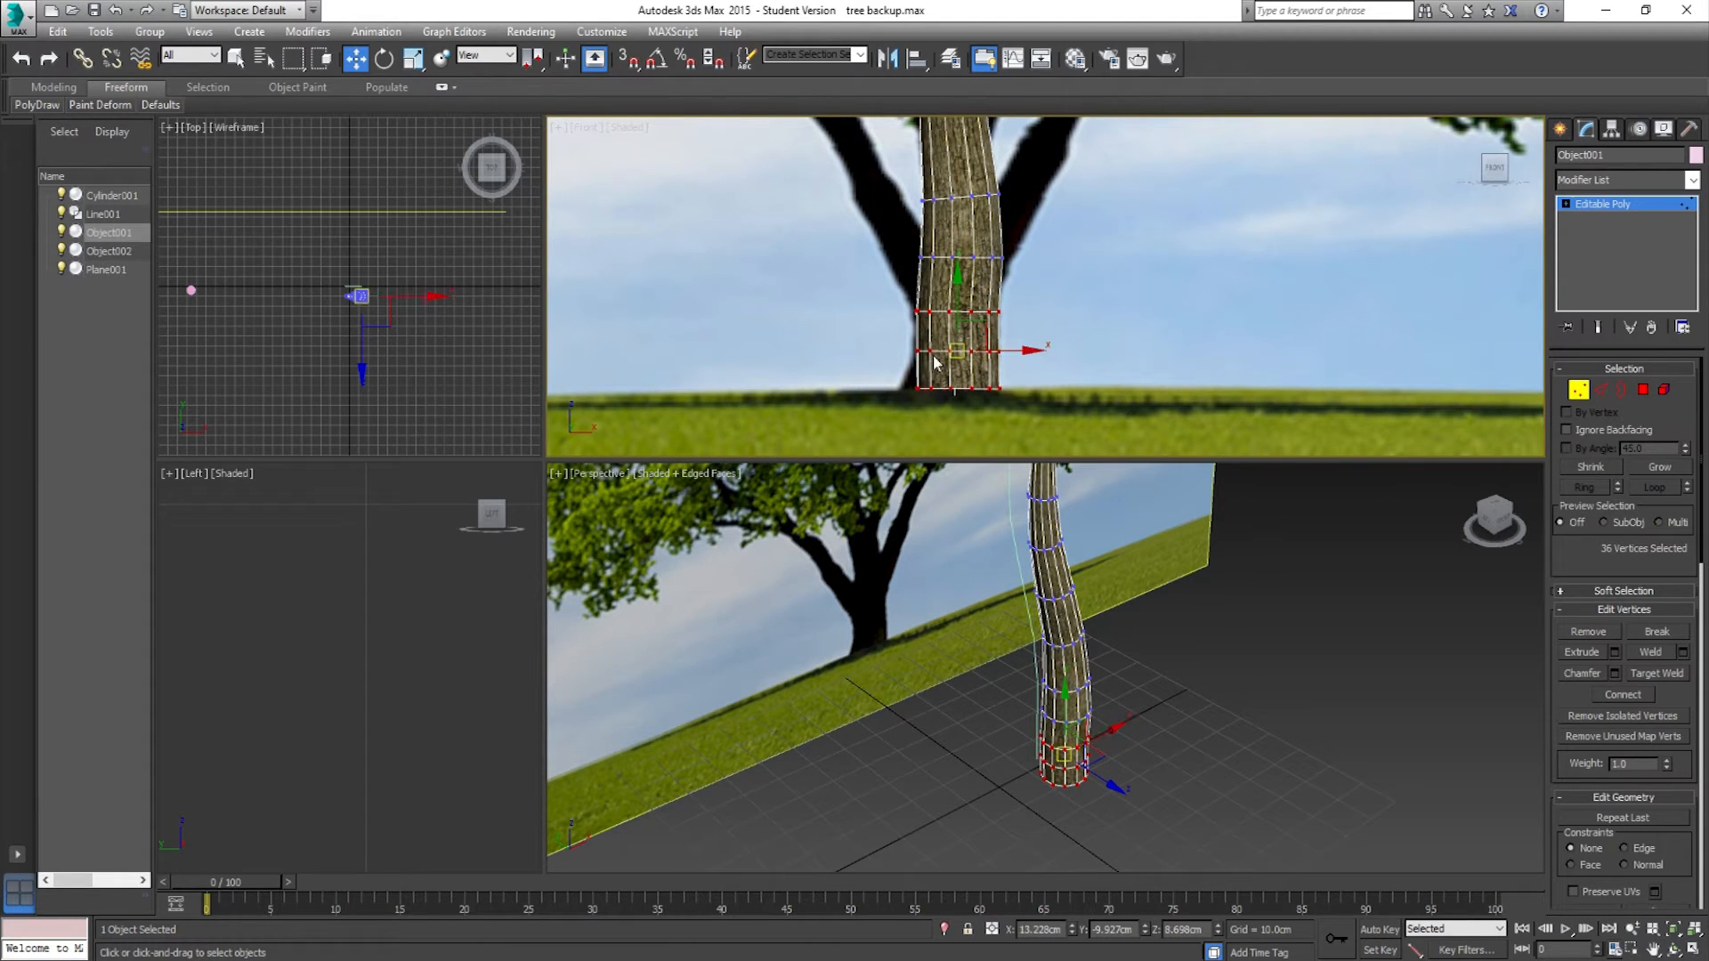
pyautogui.moveTo(1039, 436); pyautogui.dragTo(1039, 435)
pyautogui.moveTo(1019, 376); pyautogui.dragTo(877, 366)
pyautogui.moveTo(993, 390); pyautogui.dragTo(967, 385)
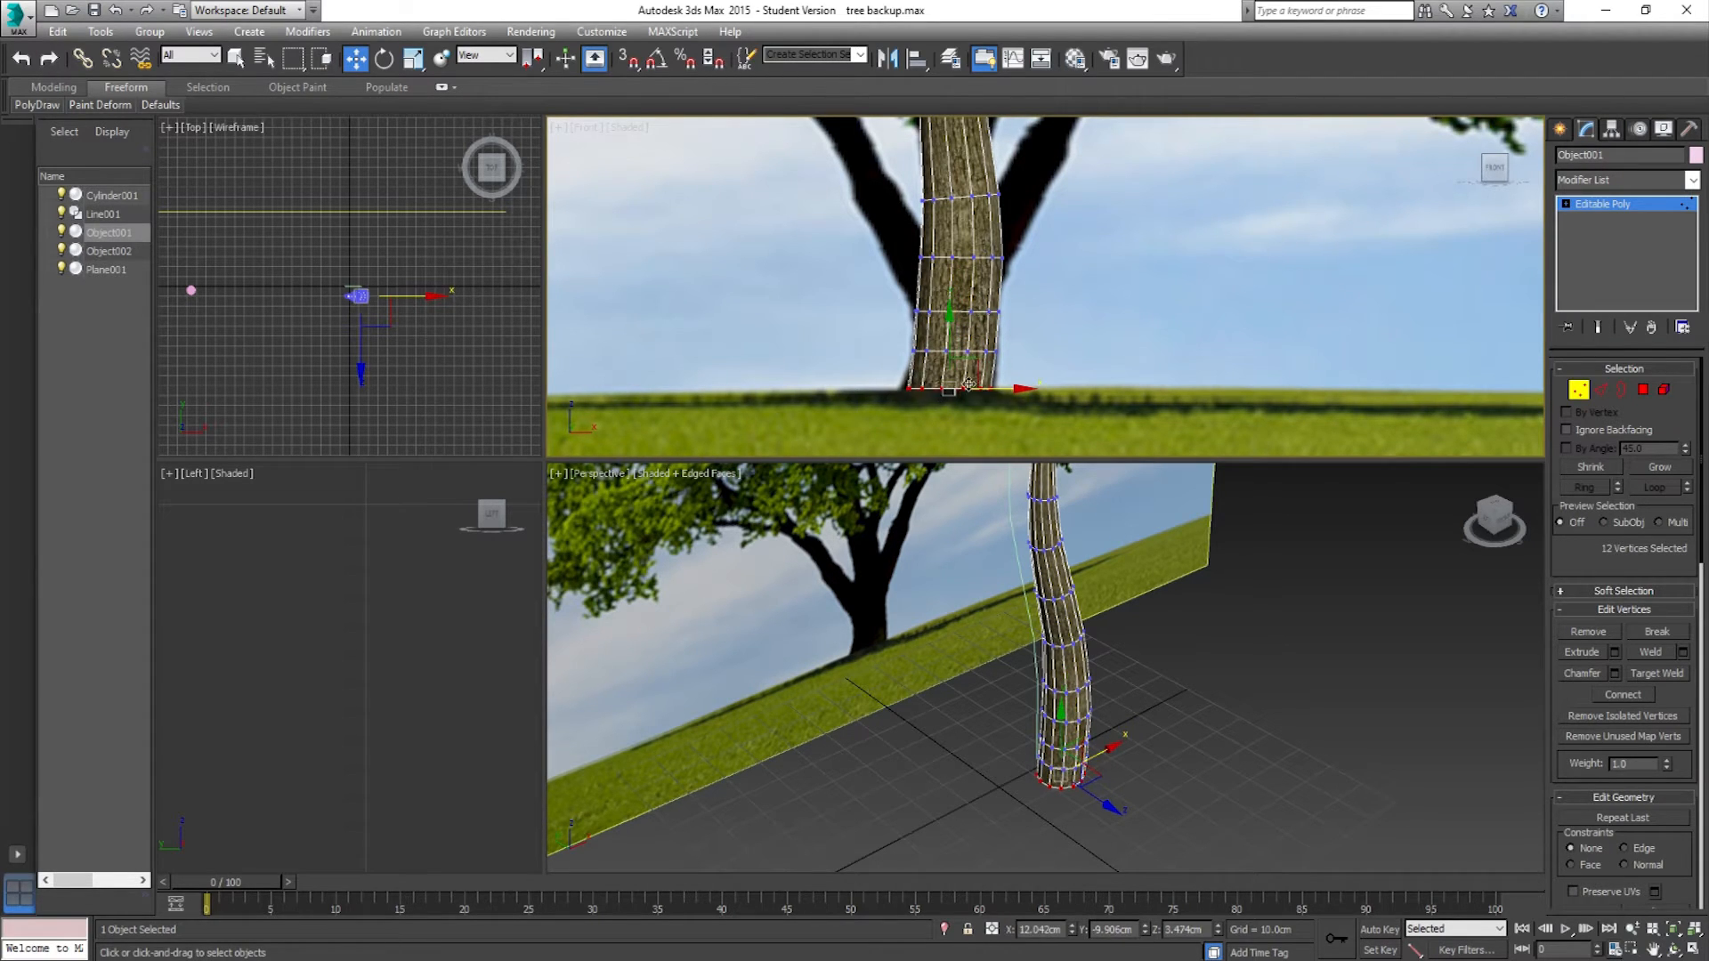
# Step: Scale the bottom vertex ring and the ring above it to flare the trunk's base slightly, and clear the vertex selection
pyautogui.scroll(3, 1114, 770)
pyautogui.press('r')
pyautogui.moveTo(1058, 767); pyautogui.dragTo(1053, 773)
pyautogui.moveTo(876, 335); pyautogui.dragTo(1017, 372)
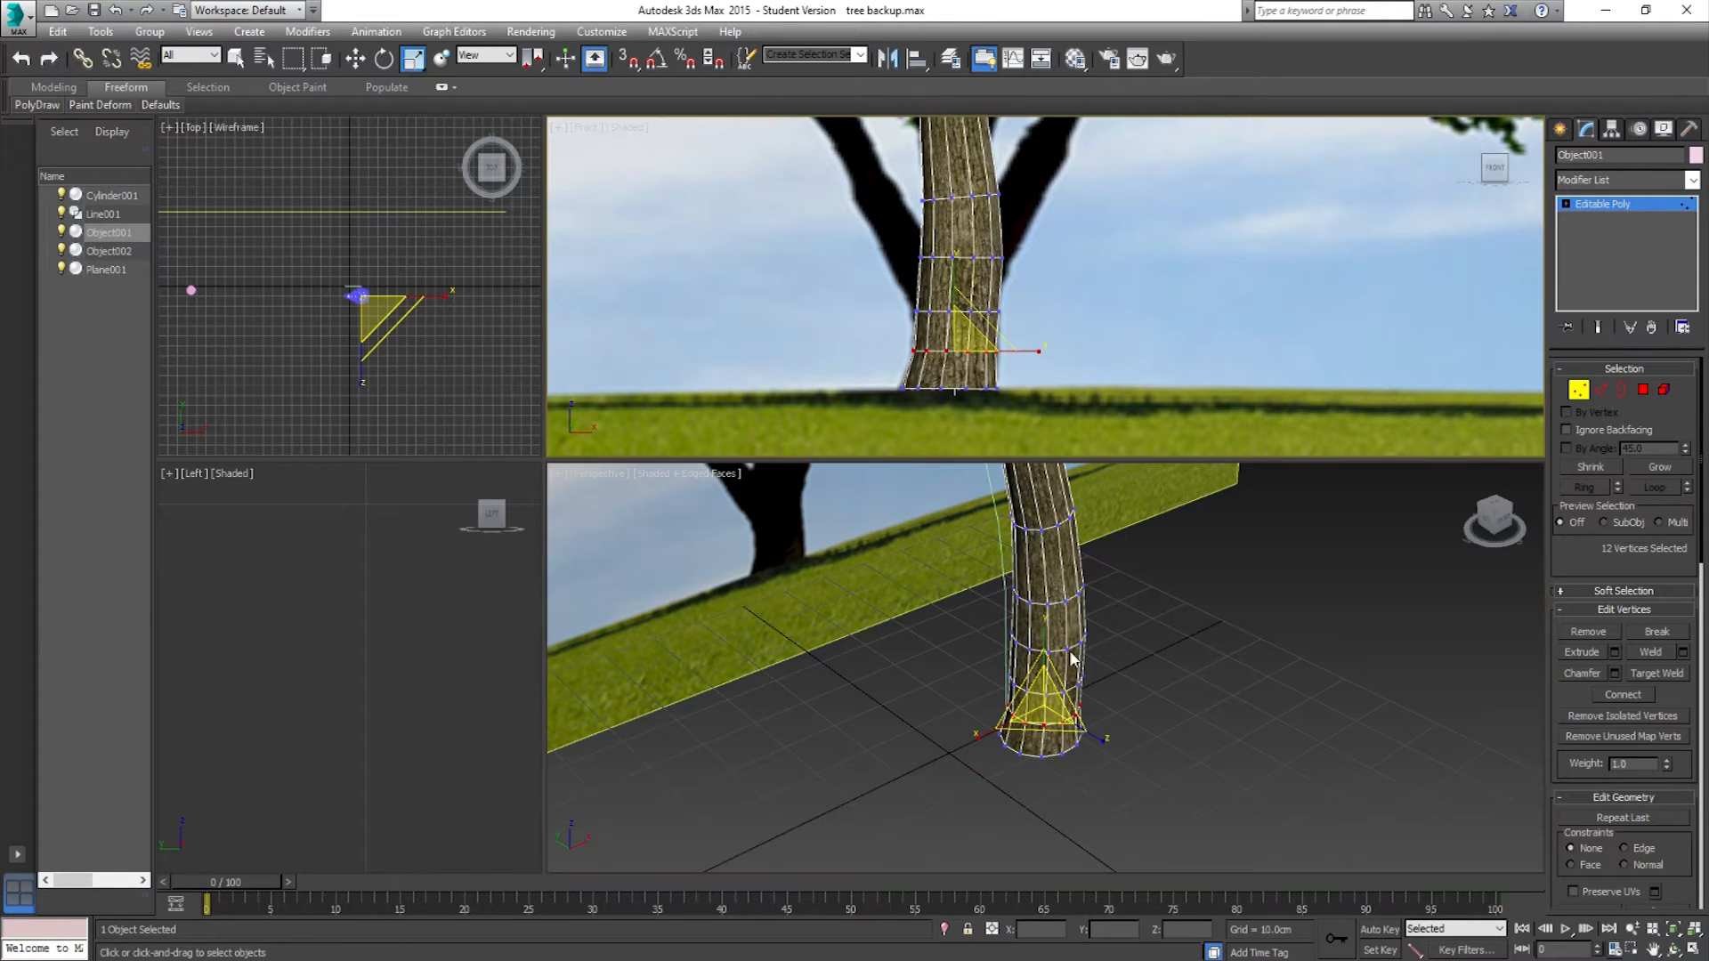
pyautogui.middleClick(1071, 659)
pyautogui.moveTo(1060, 733); pyautogui.dragTo(1059, 730)
pyautogui.click(1052, 376)
# Step: Exit Vertex mode on the trunk and turn off the edged-faces display in the perspective view
pyautogui.moveTo(1037, 298); pyautogui.dragTo(1046, 363, button='middle')
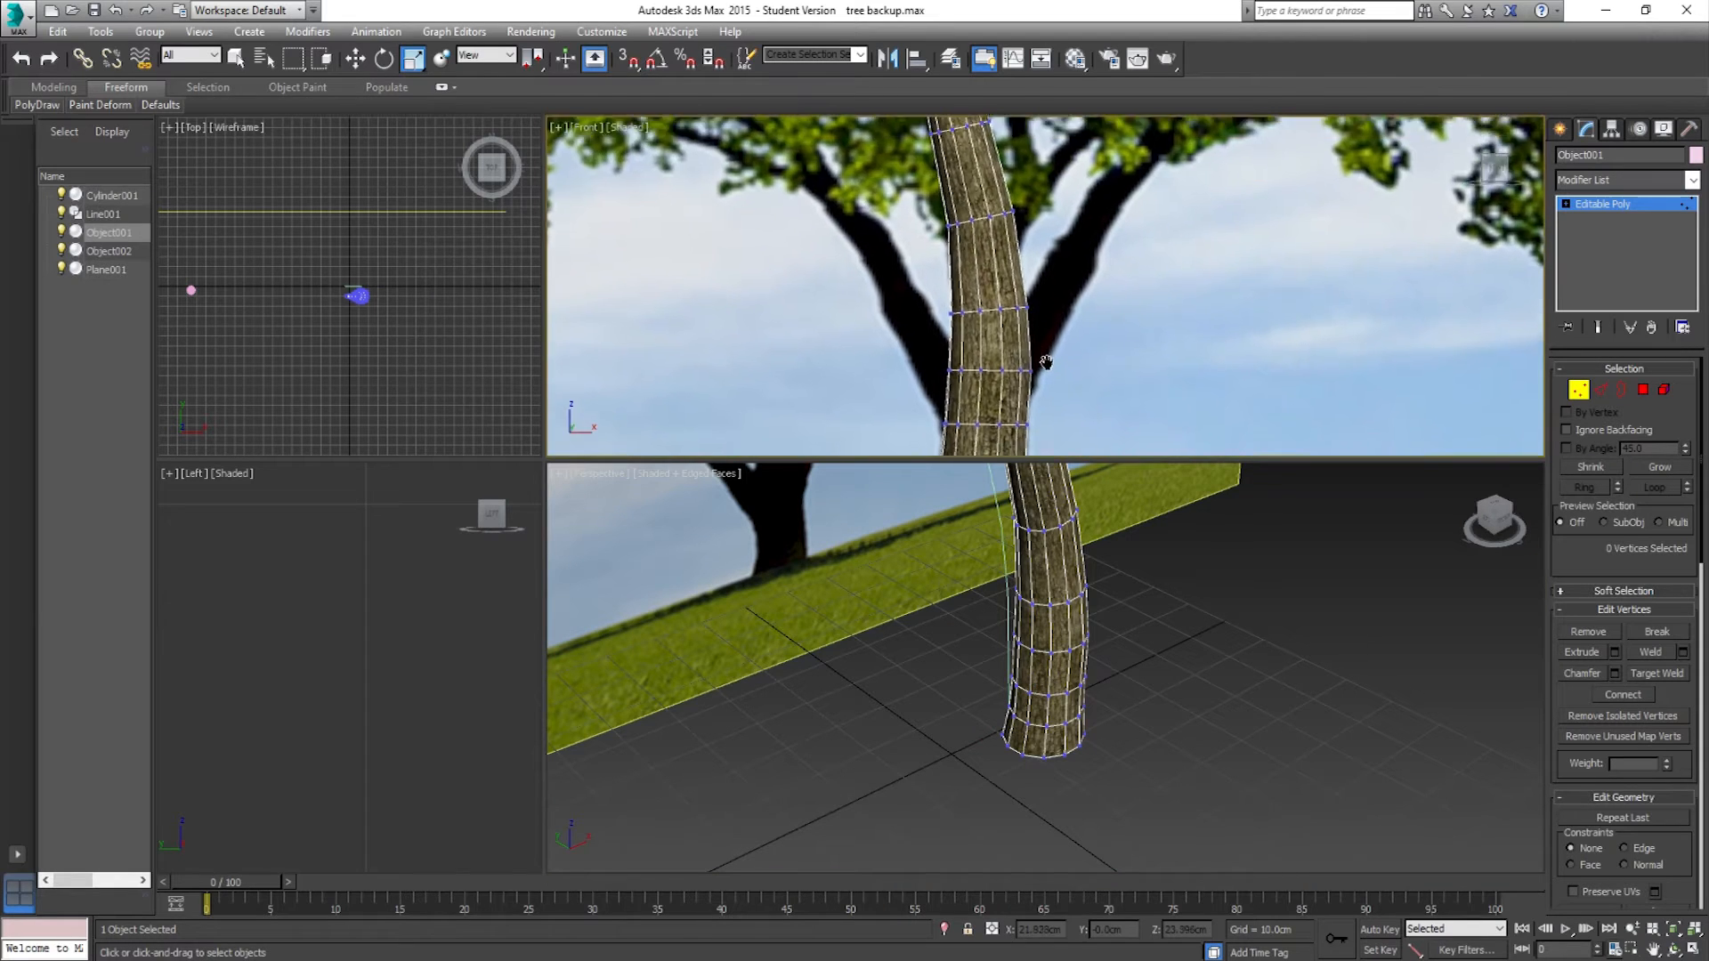
pyautogui.scroll(-8, 1046, 362)
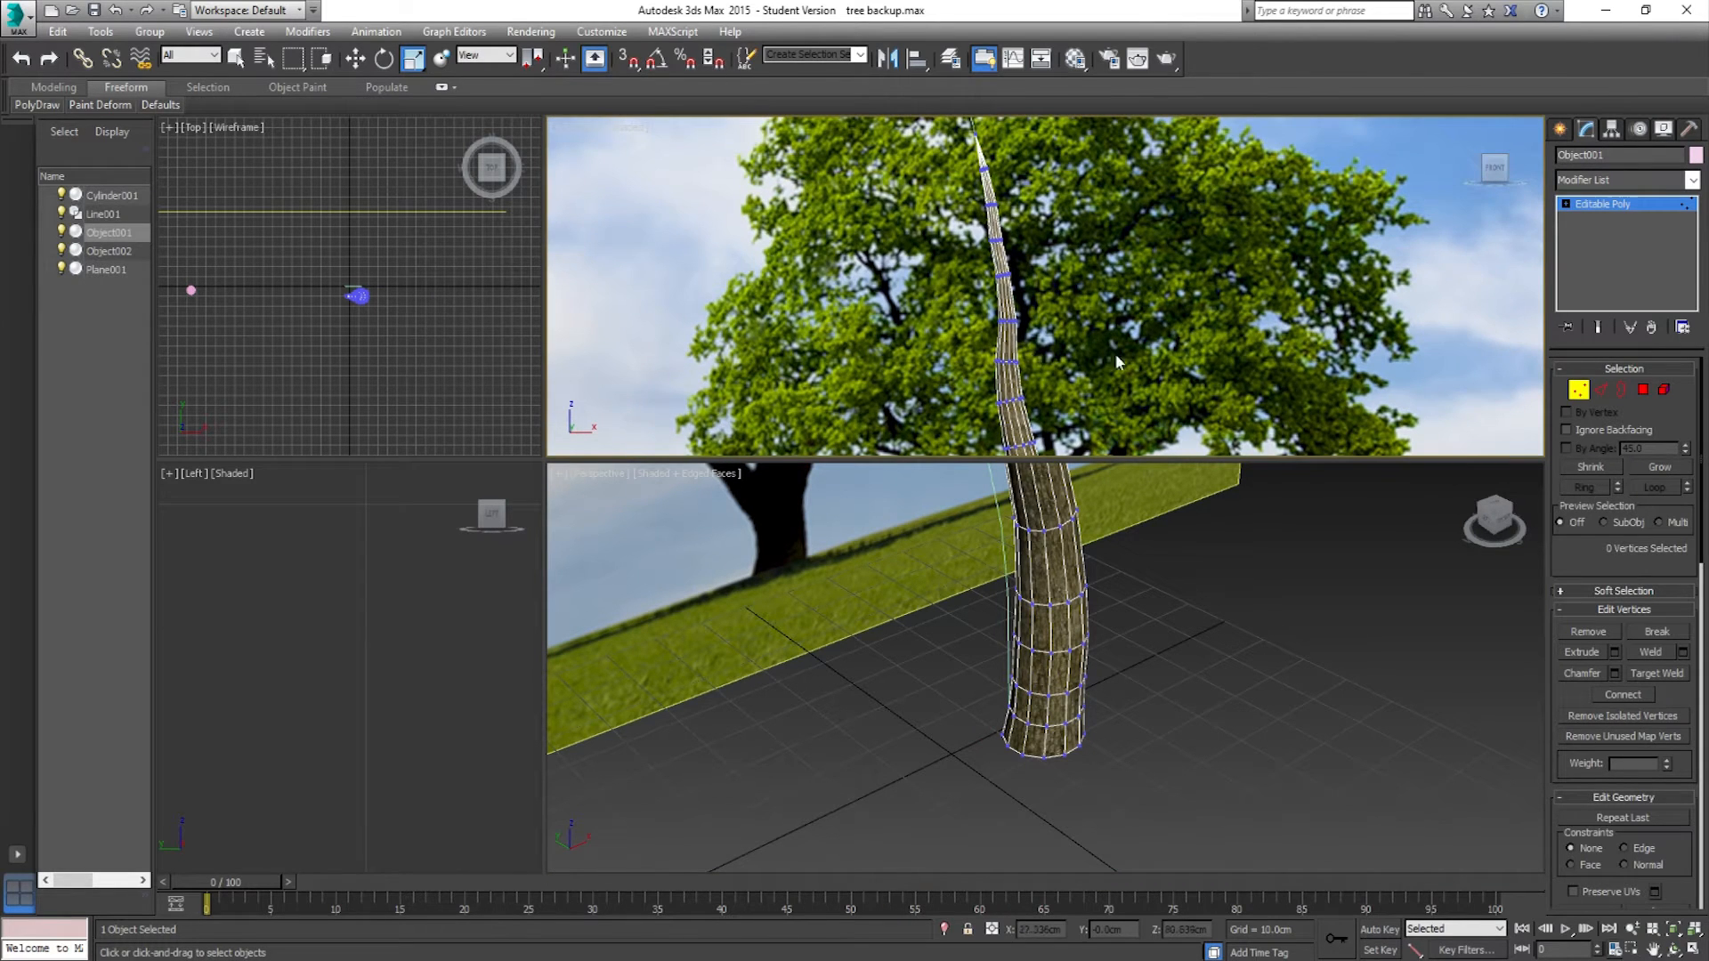
pyautogui.click(1579, 391)
pyautogui.click(1316, 642)
pyautogui.scroll(-5, 1120, 646)
pyautogui.moveTo(1120, 646); pyautogui.dragTo(1174, 698, button='middle')
pyautogui.click(1111, 694)
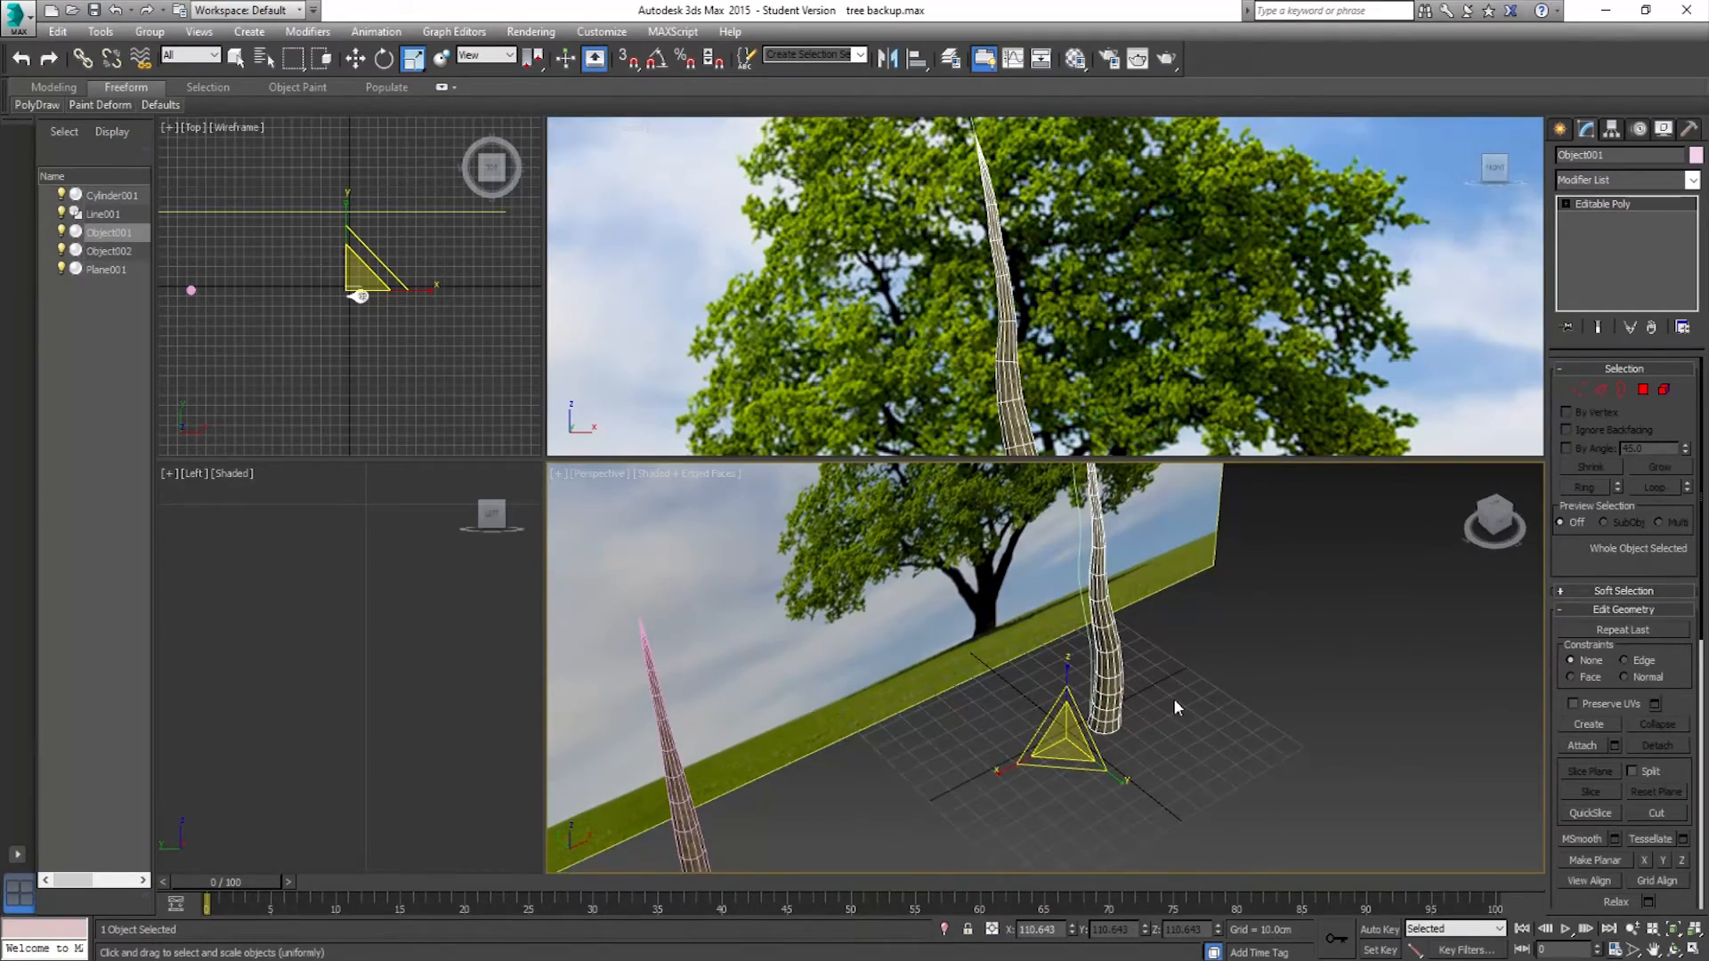
pyautogui.press('F4')
pyautogui.scroll(5, 1189, 757)
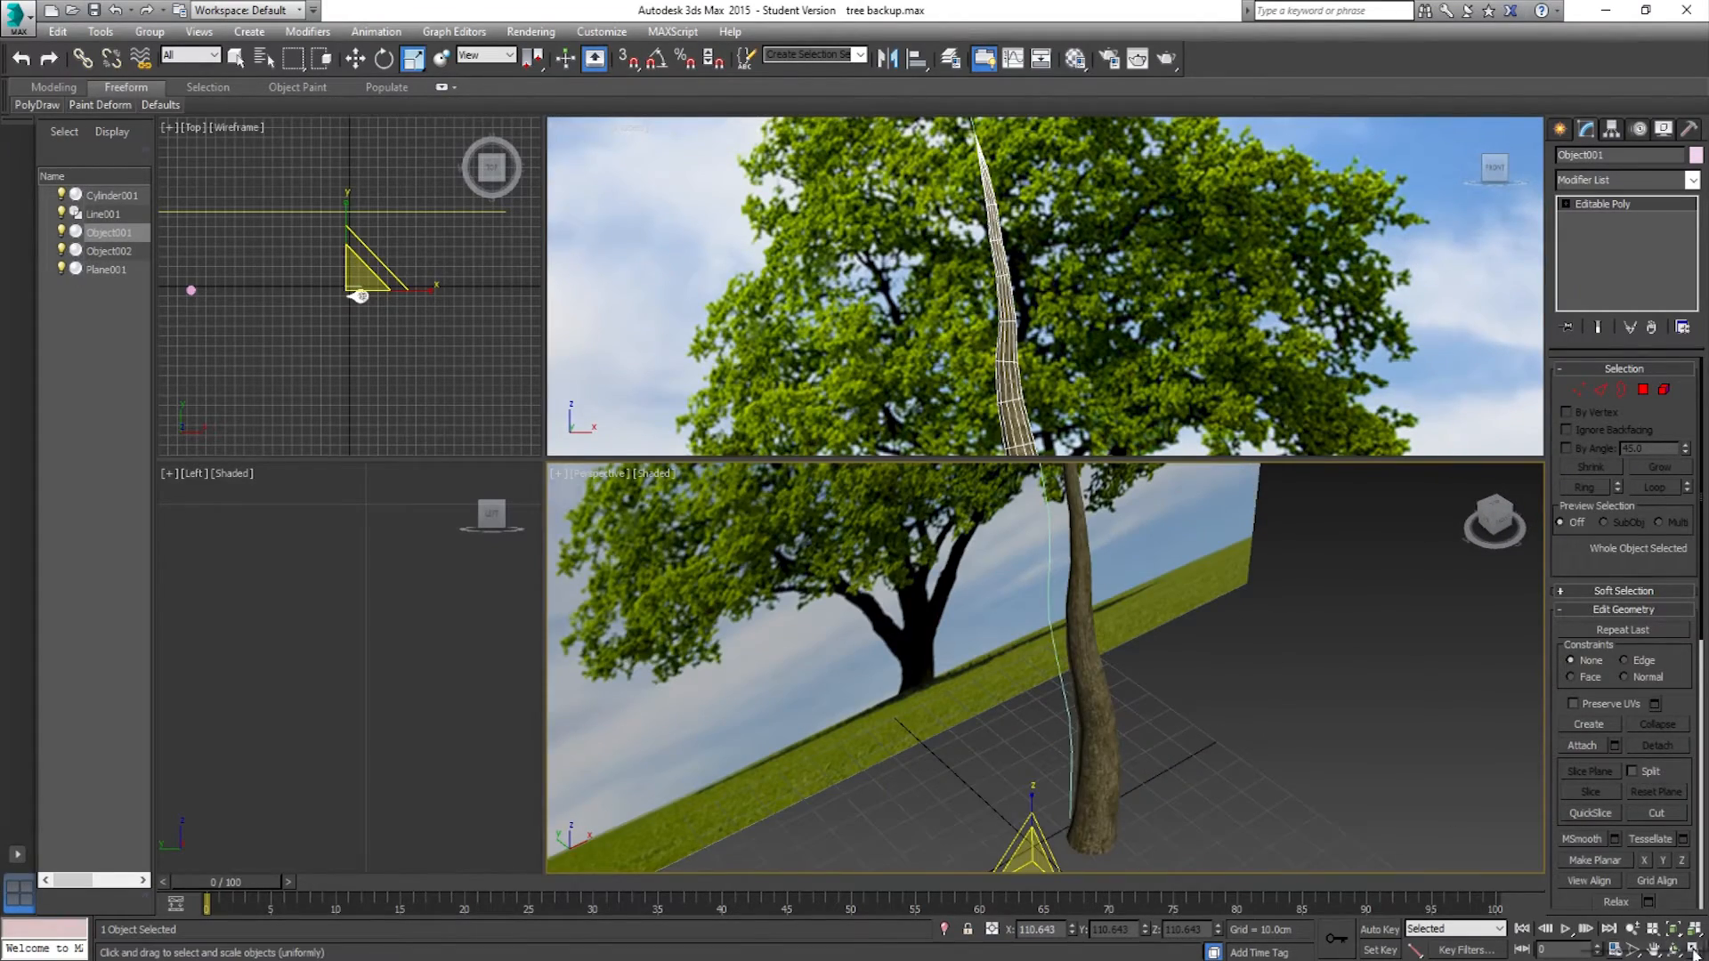
# Step: Delete the guide spline beside the deformed trunk in the maximized perspective view
pyautogui.click(1694, 951)
pyautogui.scroll(10, 1278, 712)
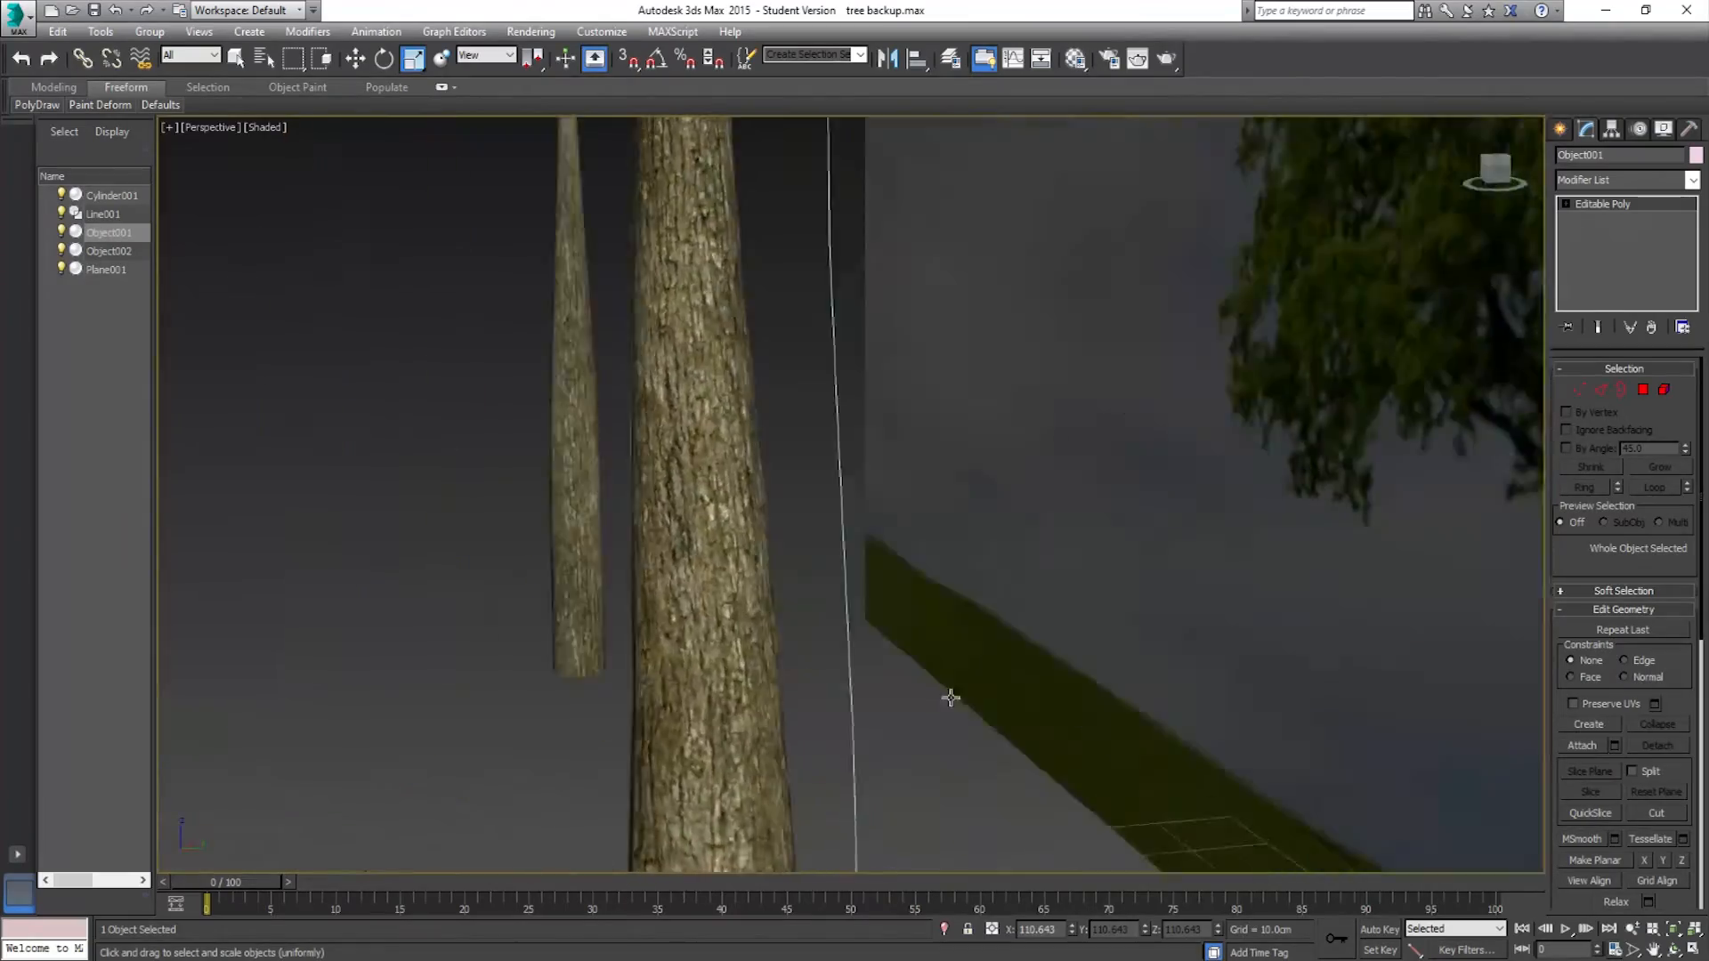
pyautogui.keyDown('alt'); pyautogui.moveTo(950, 698); pyautogui.dragTo(1151, 664, button='middle'); pyautogui.keyUp('alt')
pyautogui.click(1037, 744)
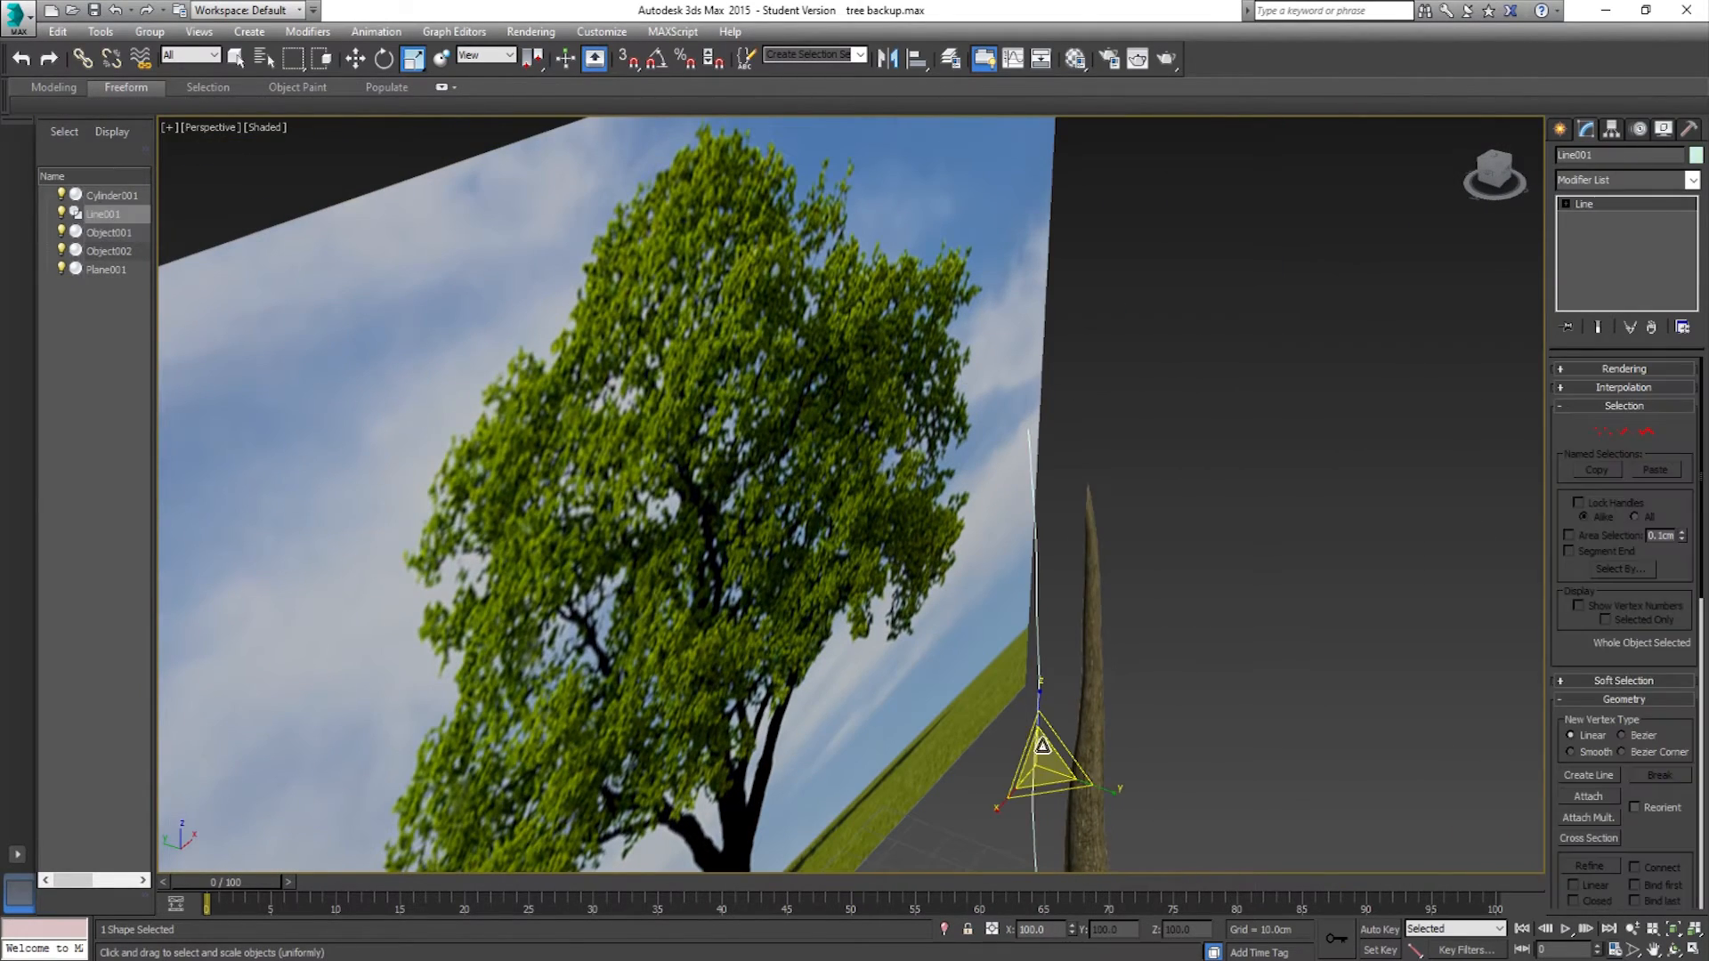
pyautogui.press('Delete')
pyautogui.scroll(-5, 1104, 775)
pyautogui.keyDown('alt'); pyautogui.moveTo(1123, 787); pyautogui.dragTo(1004, 539, button='middle'); pyautogui.keyUp('alt')
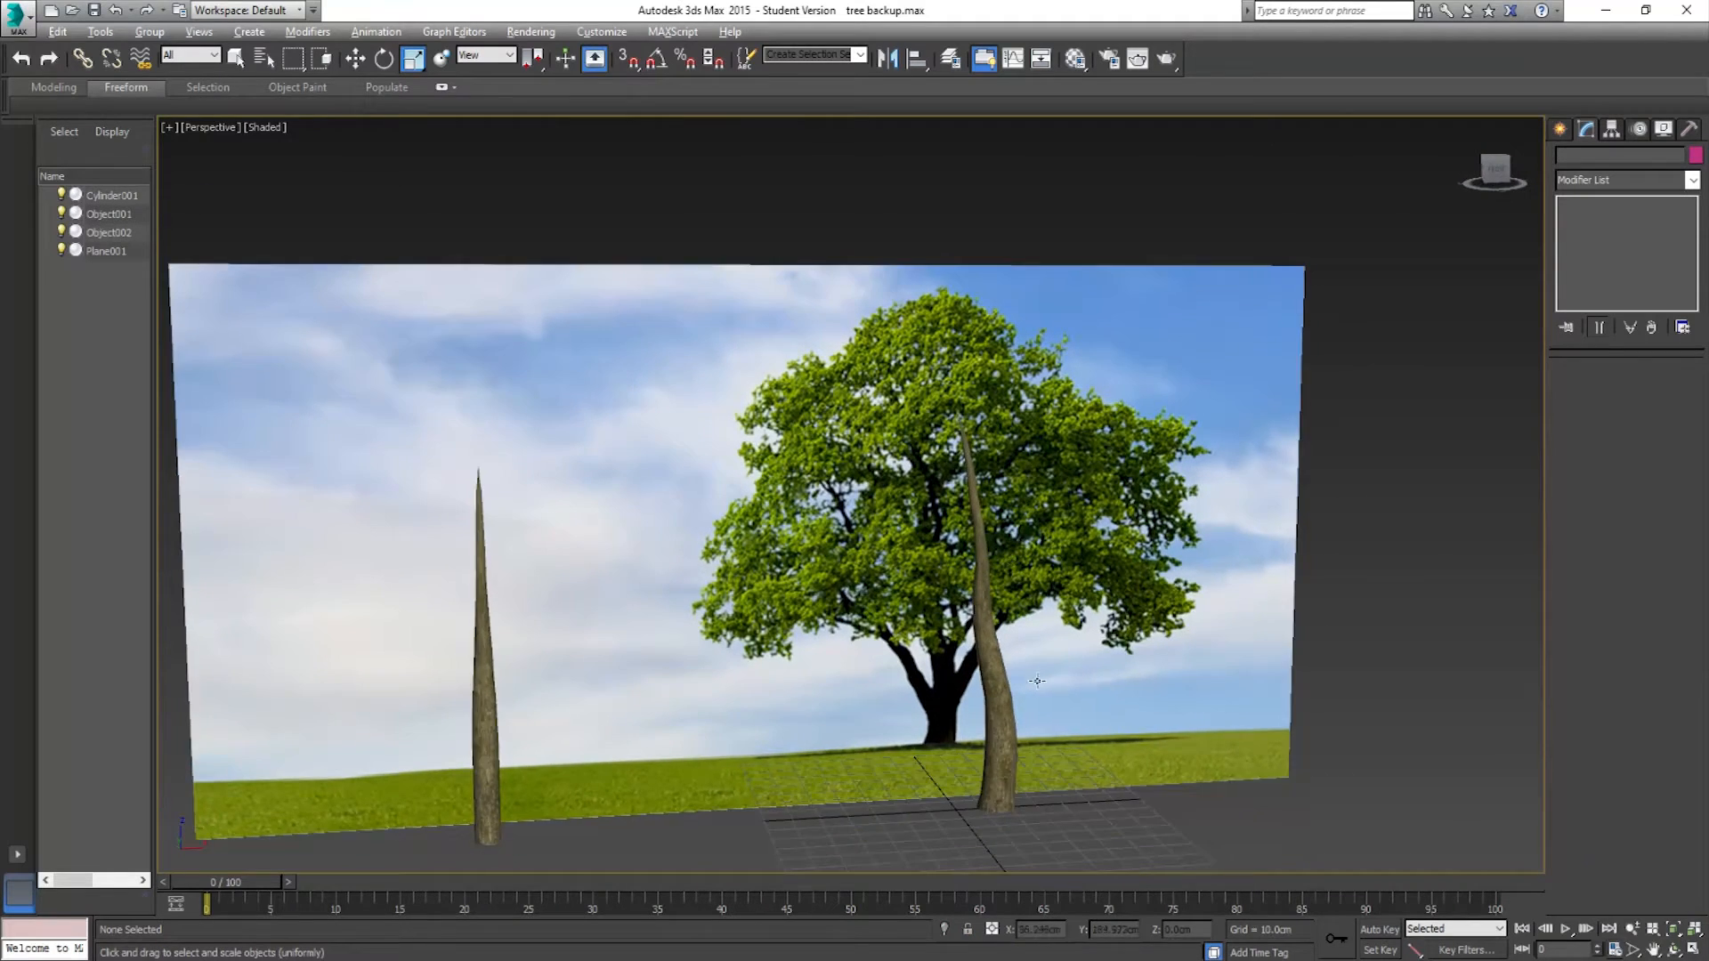
pyautogui.keyDown('alt'); pyautogui.moveTo(1013, 730); pyautogui.dragTo(992, 739, button='middle'); pyautogui.keyUp('alt')
pyautogui.scroll(3, 991, 740)
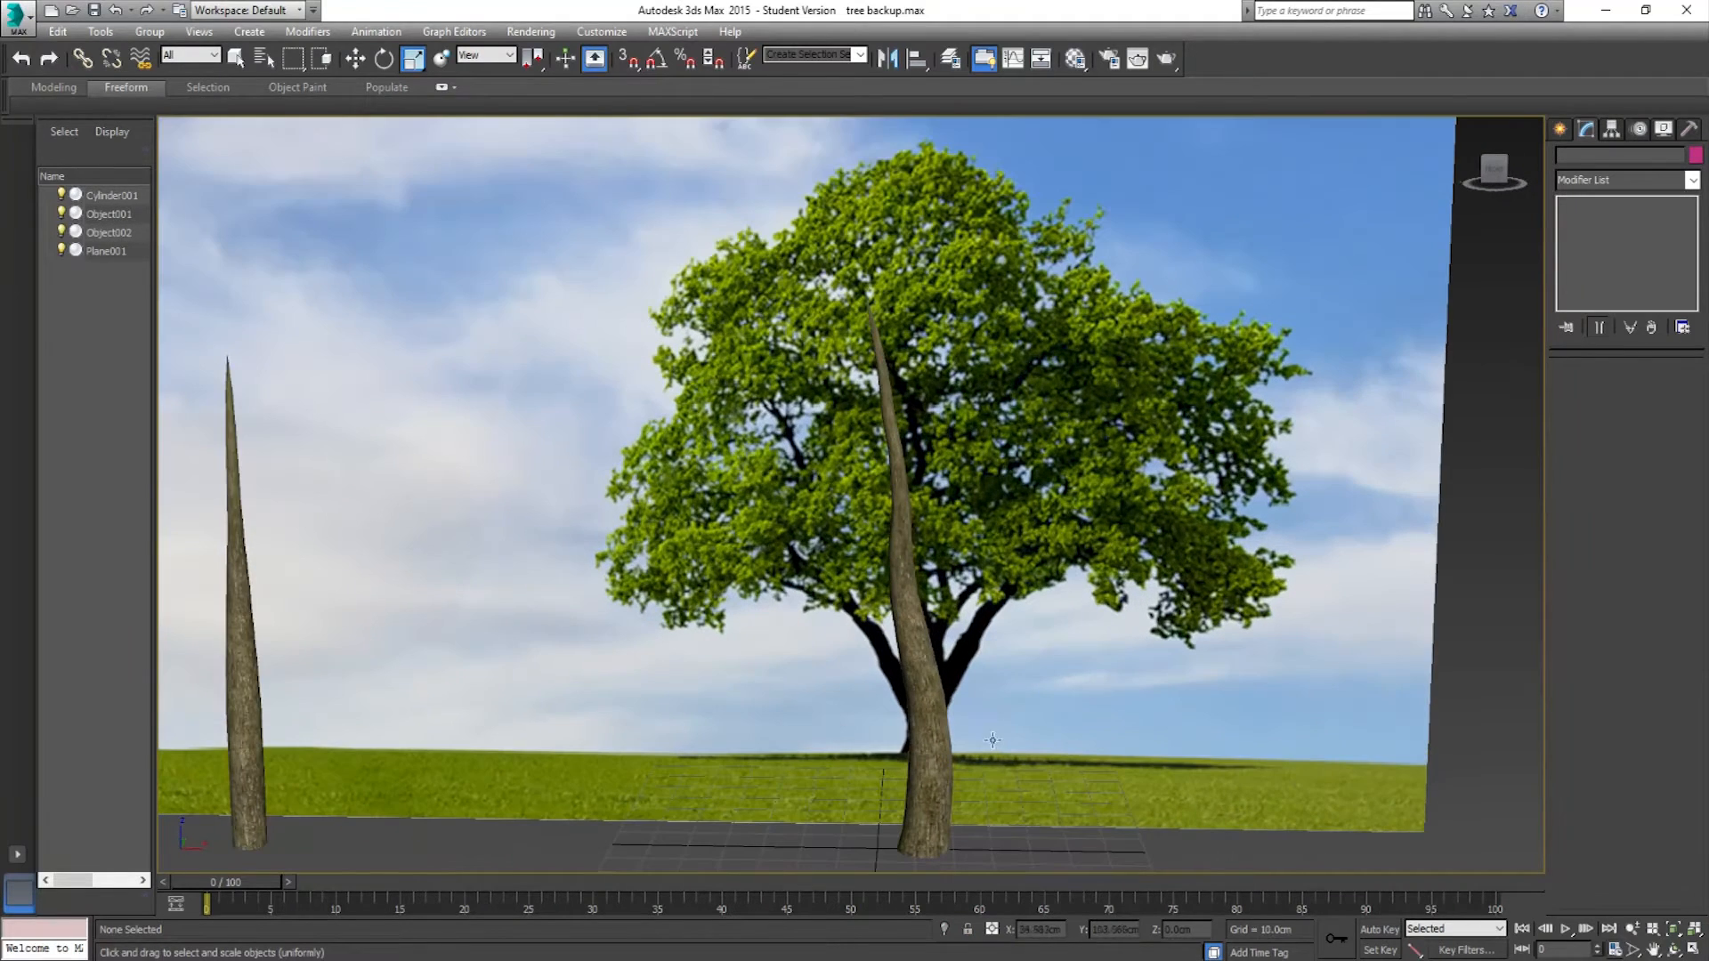
# Step: Select the deformed trunk, restore the four-view layout and enlarge the front viewport
pyautogui.click(926, 692)
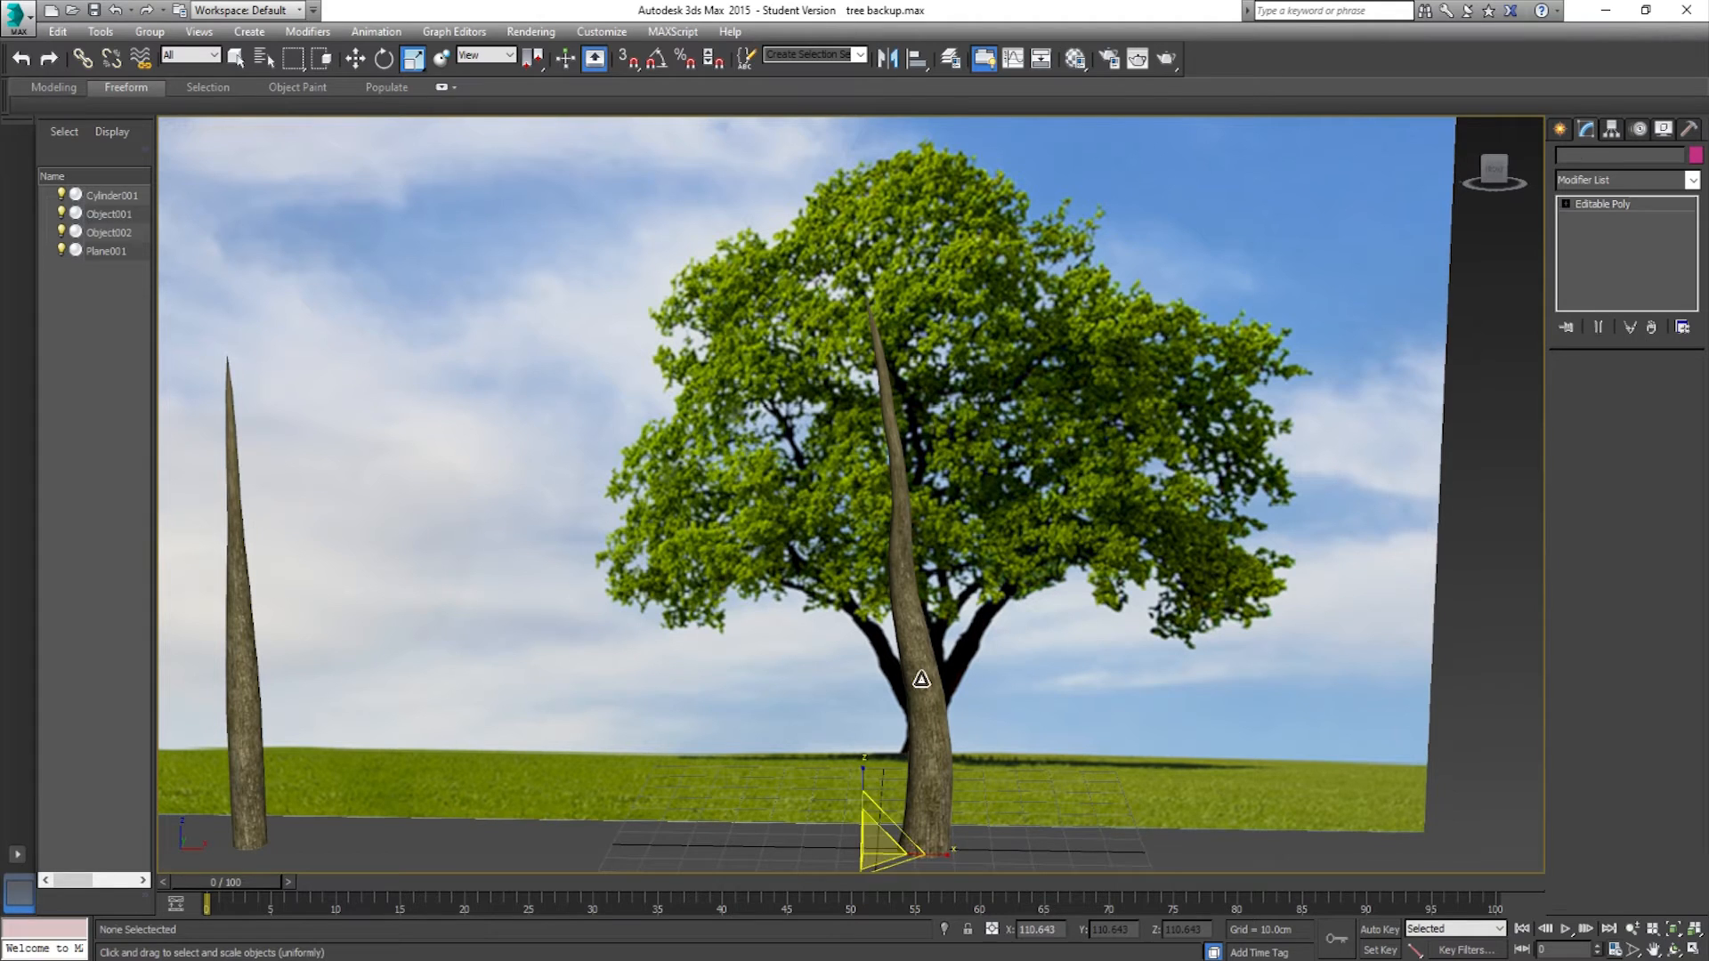
pyautogui.moveTo(921, 679); pyautogui.dragTo(964, 687, button='middle')
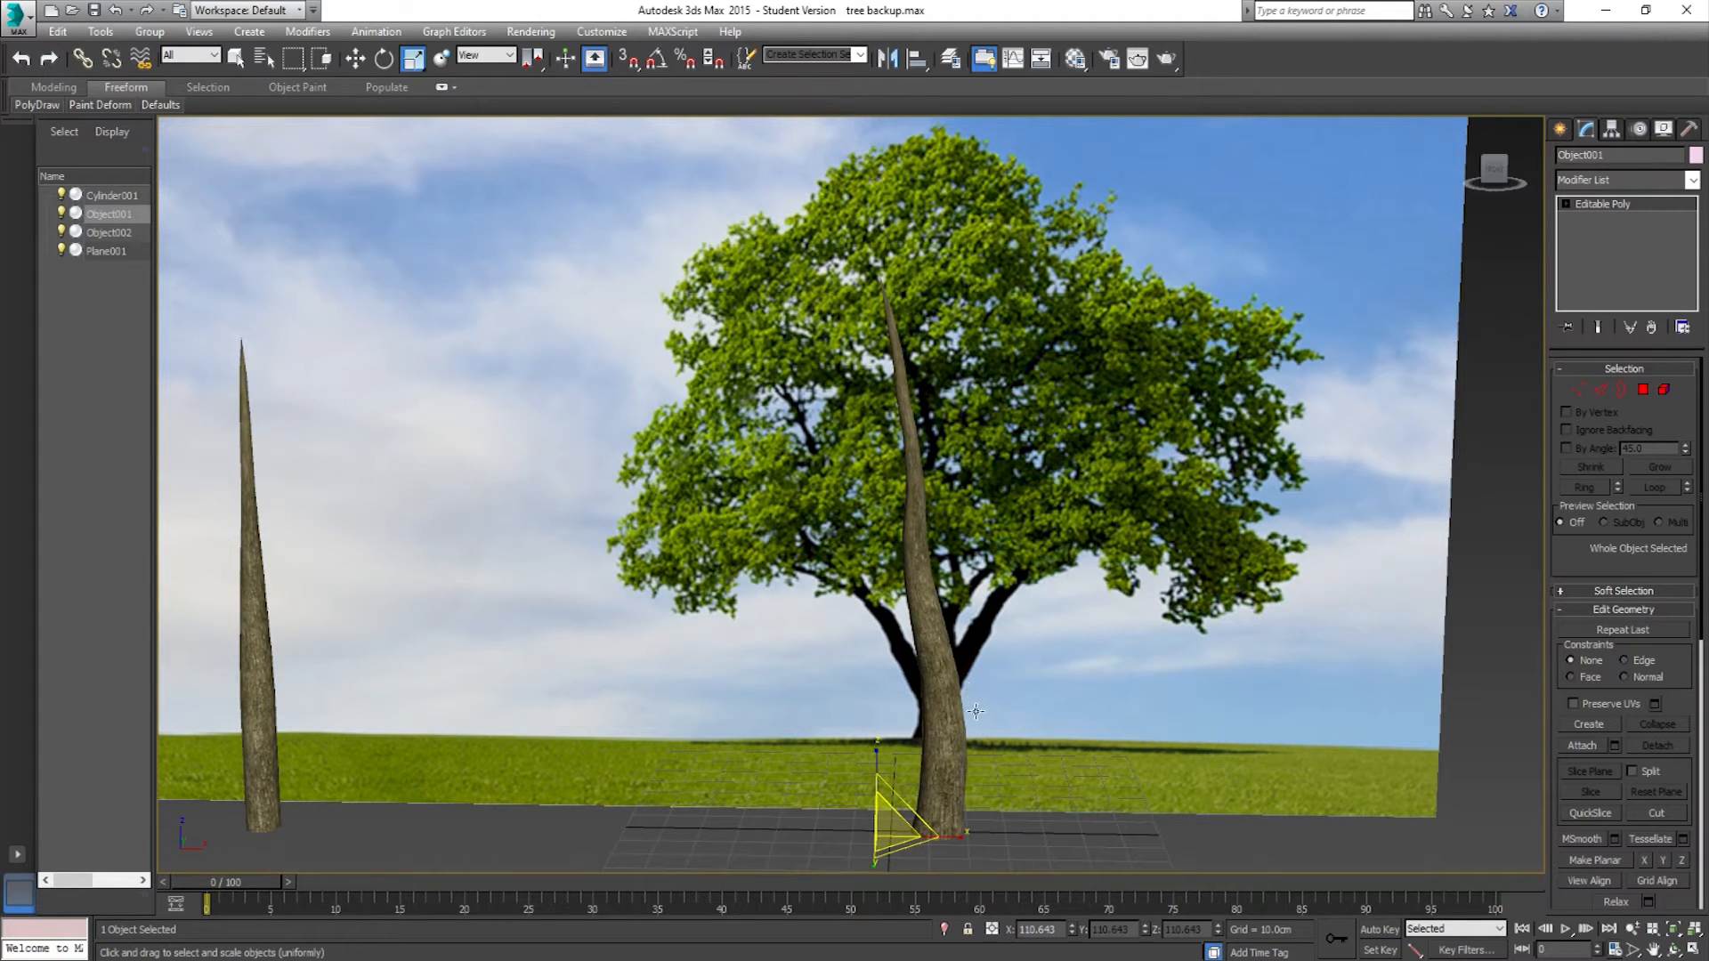
pyautogui.click(1690, 950)
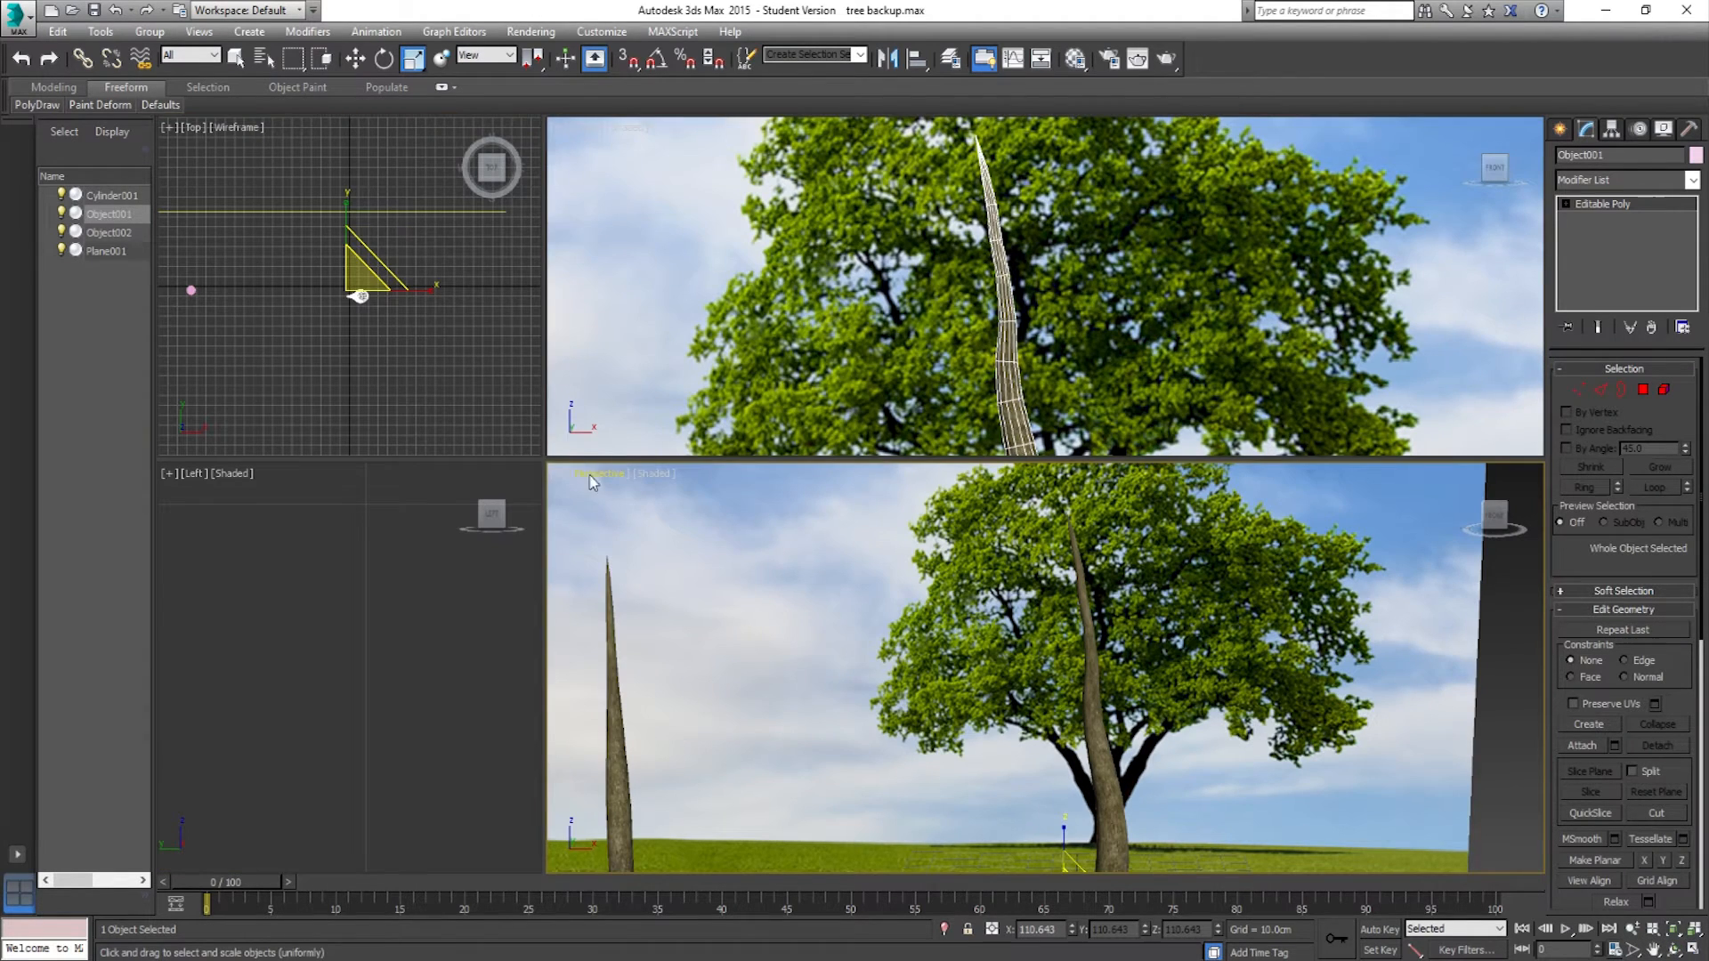
pyautogui.moveTo(539, 471); pyautogui.dragTo(607, 721)
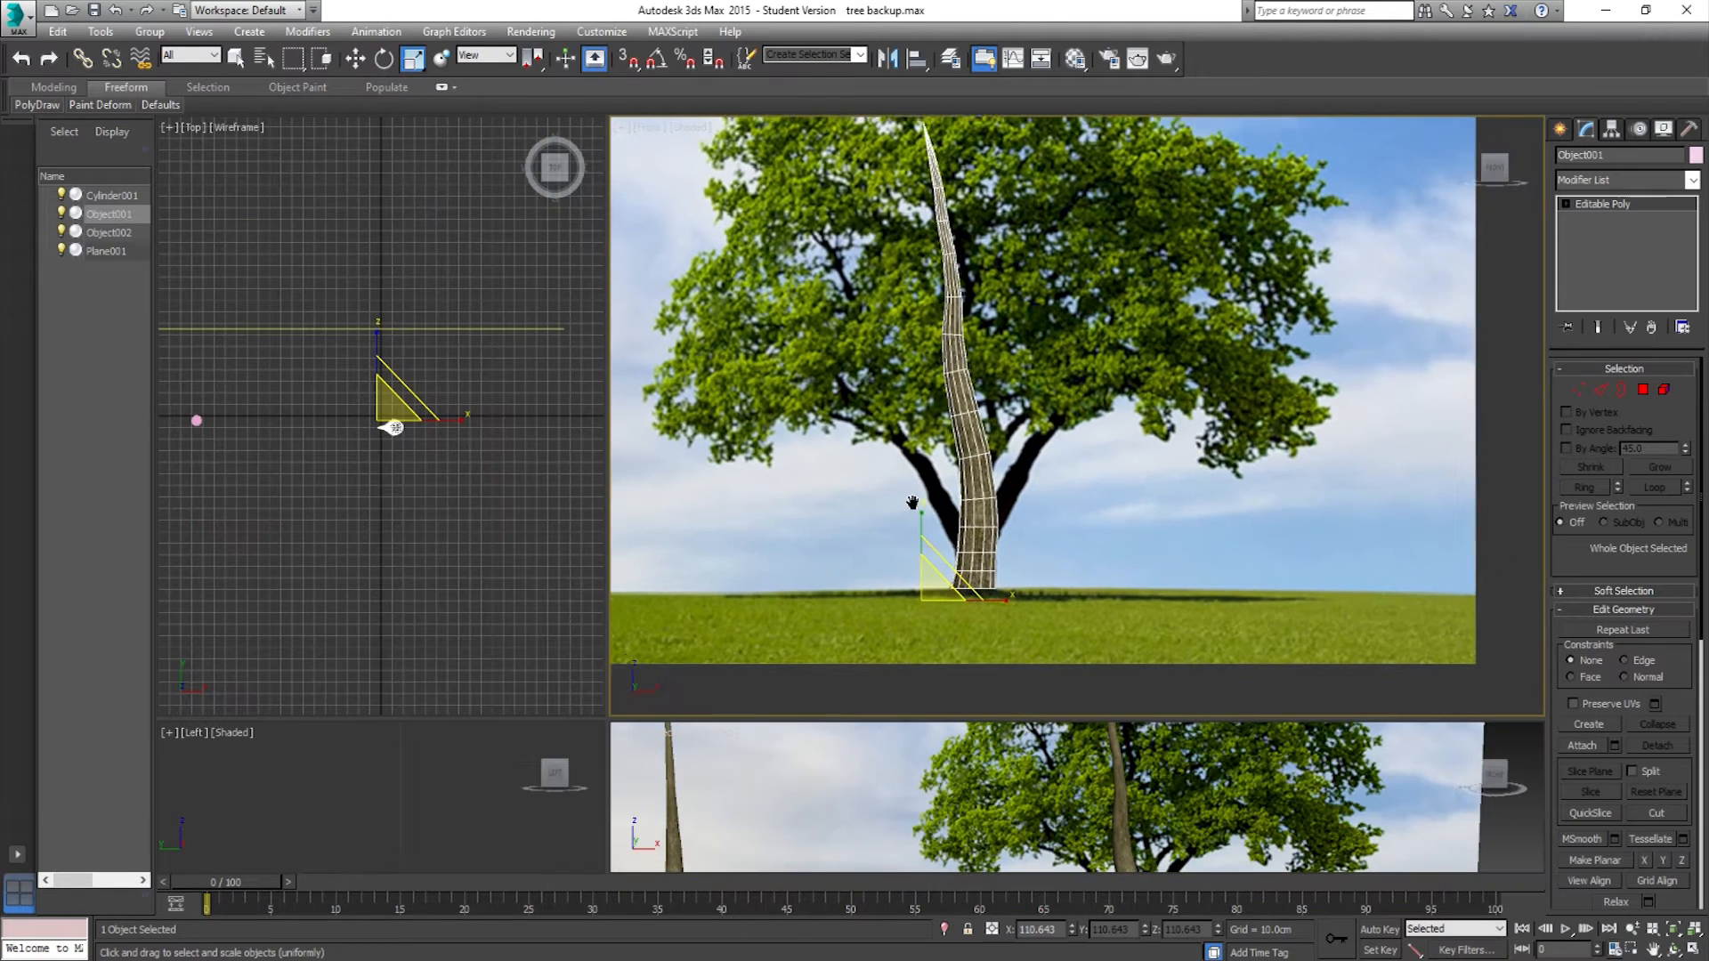
# Step: Start the Line spline tool and frame the fork of the reference trunk in the front view
pyautogui.click(1563, 134)
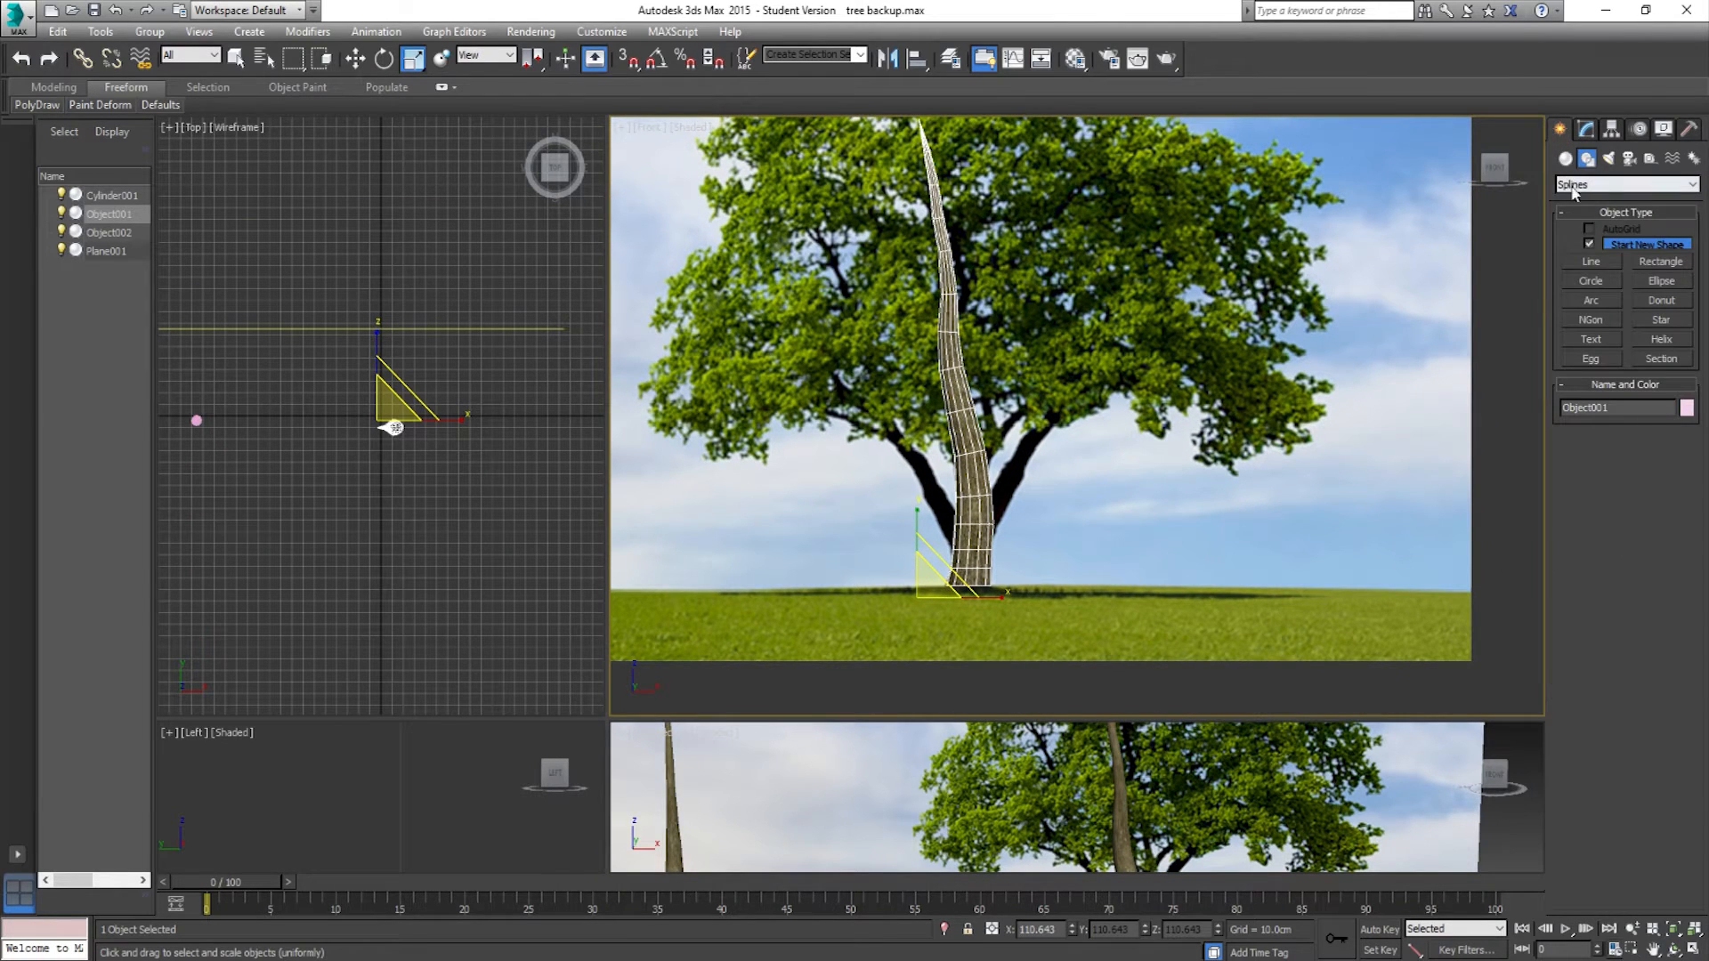
pyautogui.click(1592, 264)
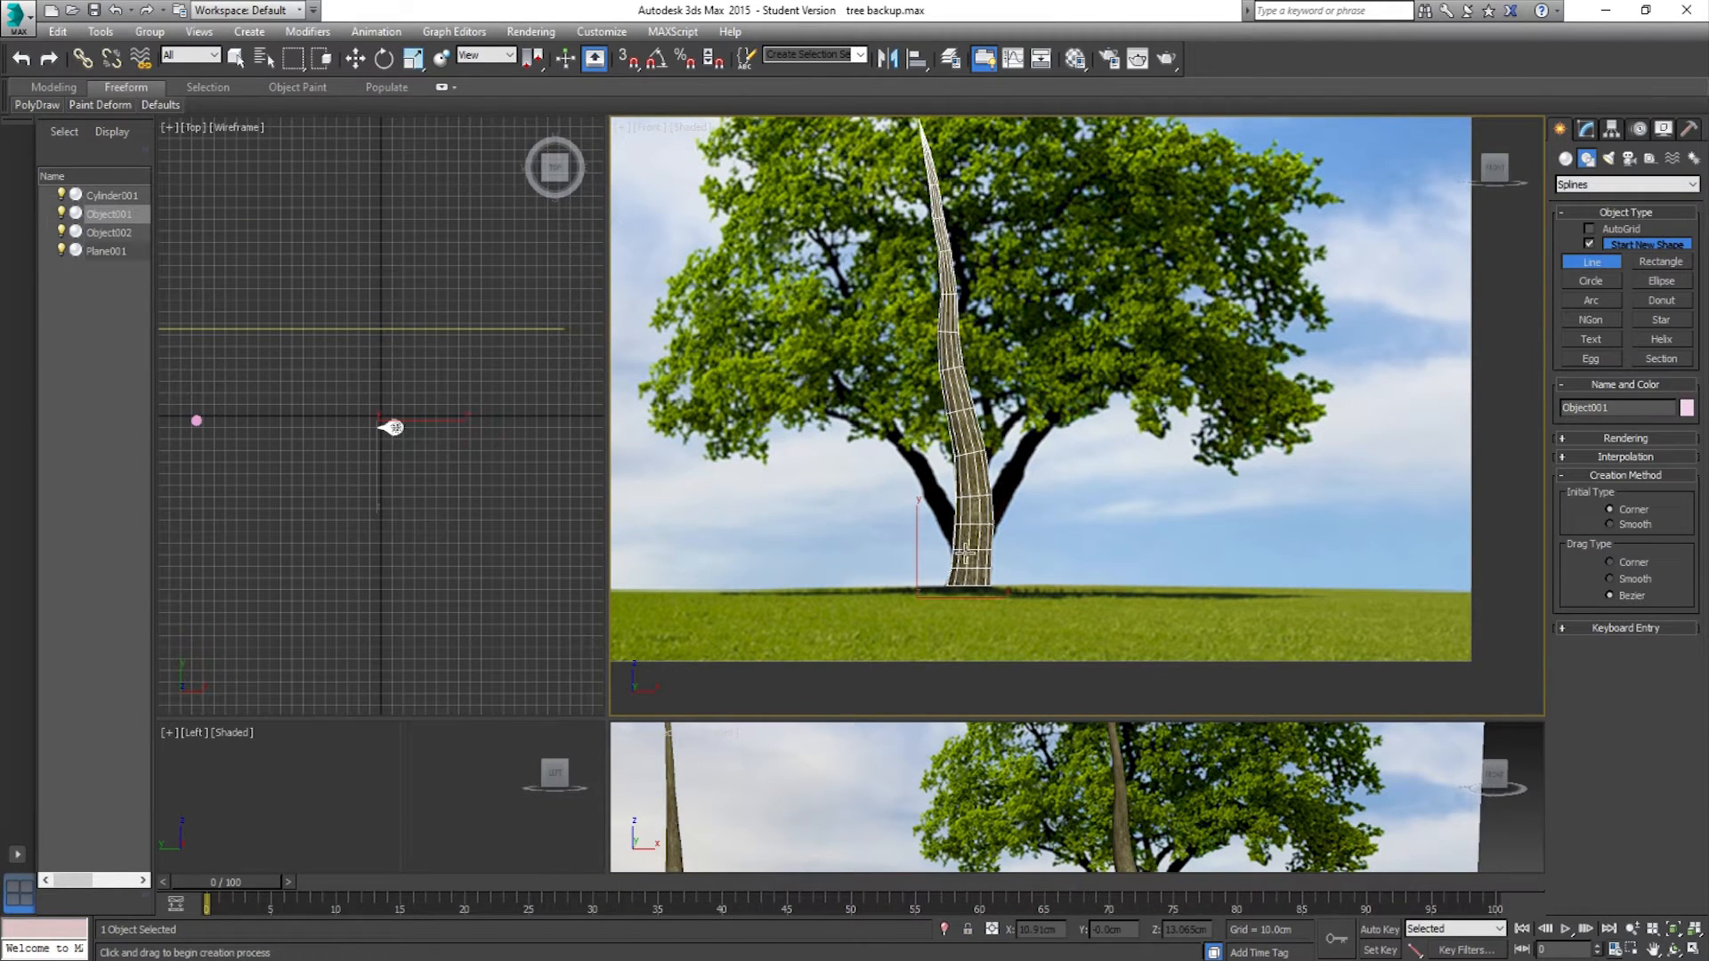
pyautogui.scroll(2, 975, 540)
pyautogui.scroll(2, 974, 540)
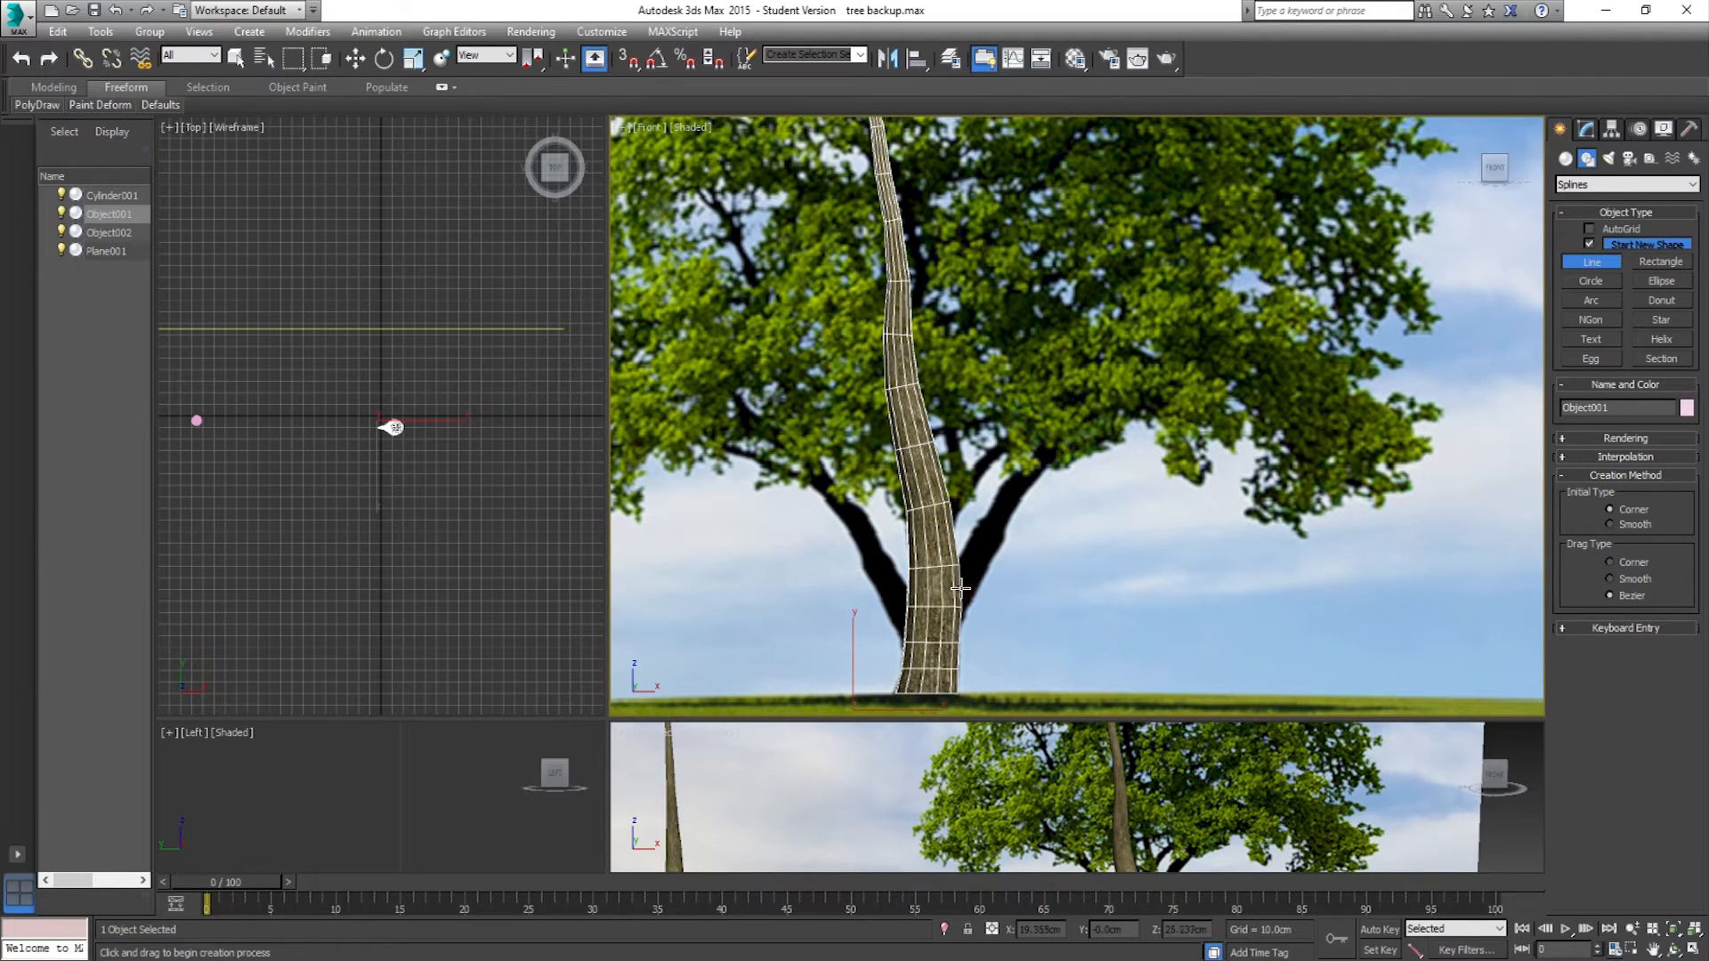
pyautogui.click(960, 588)
pyautogui.click(1033, 469)
pyautogui.rightClick(1080, 532)
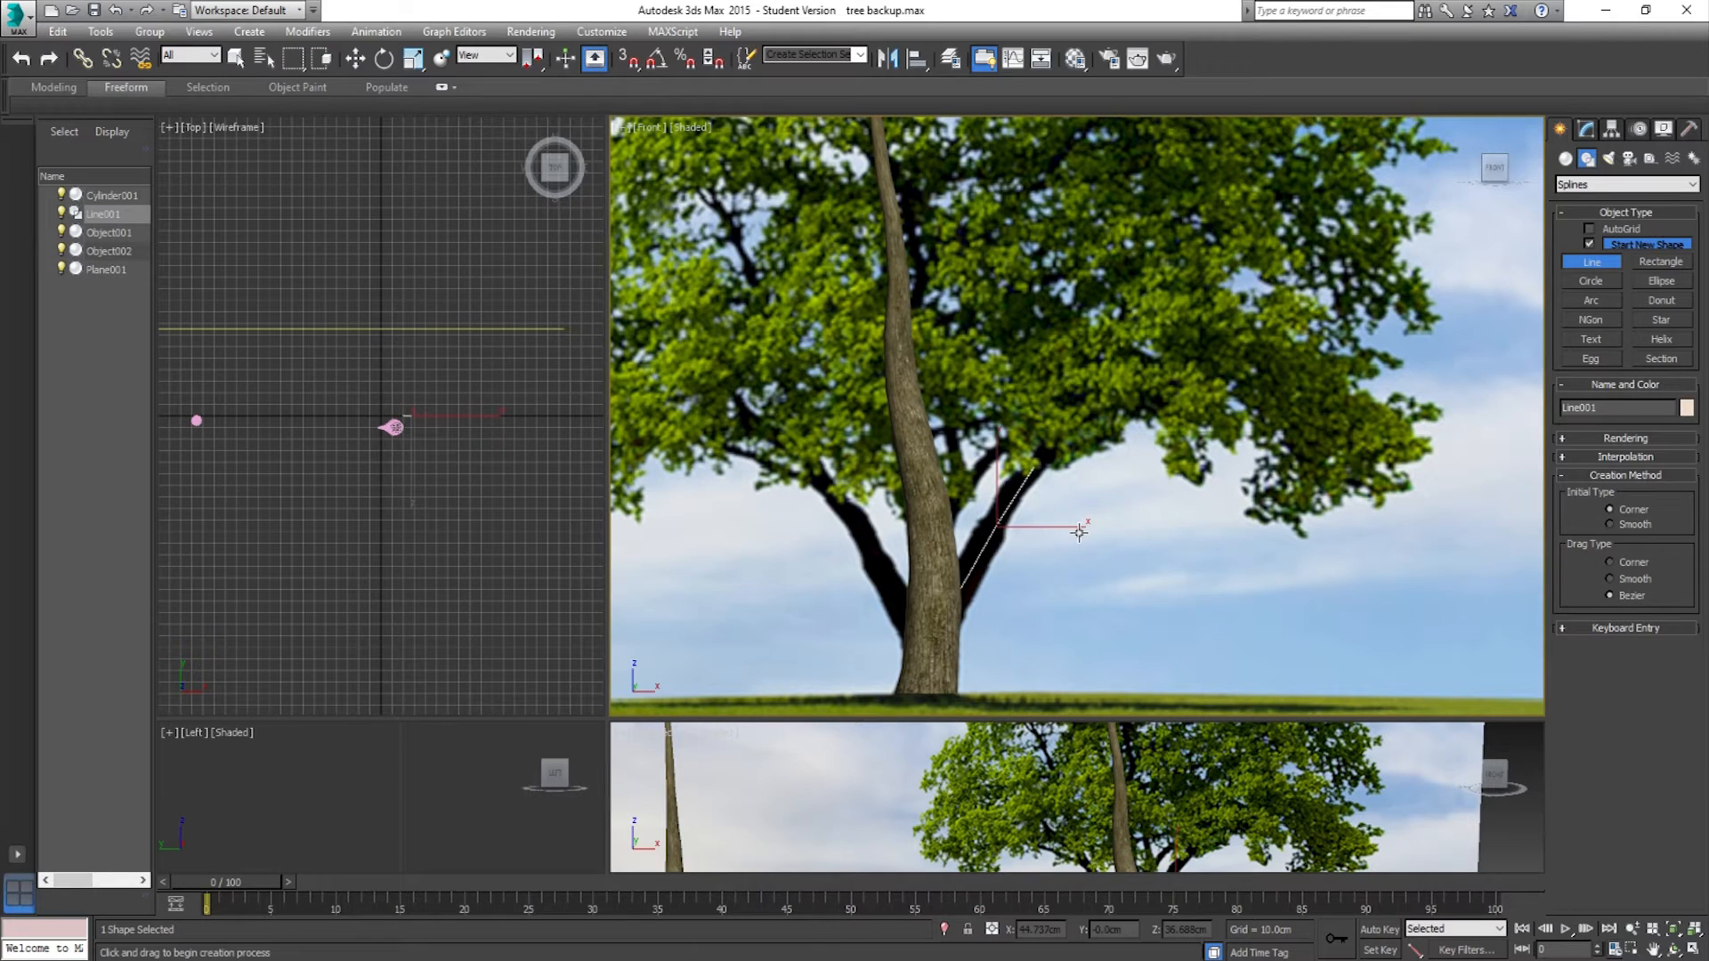
pyautogui.hotkey('ctrl', 'z')
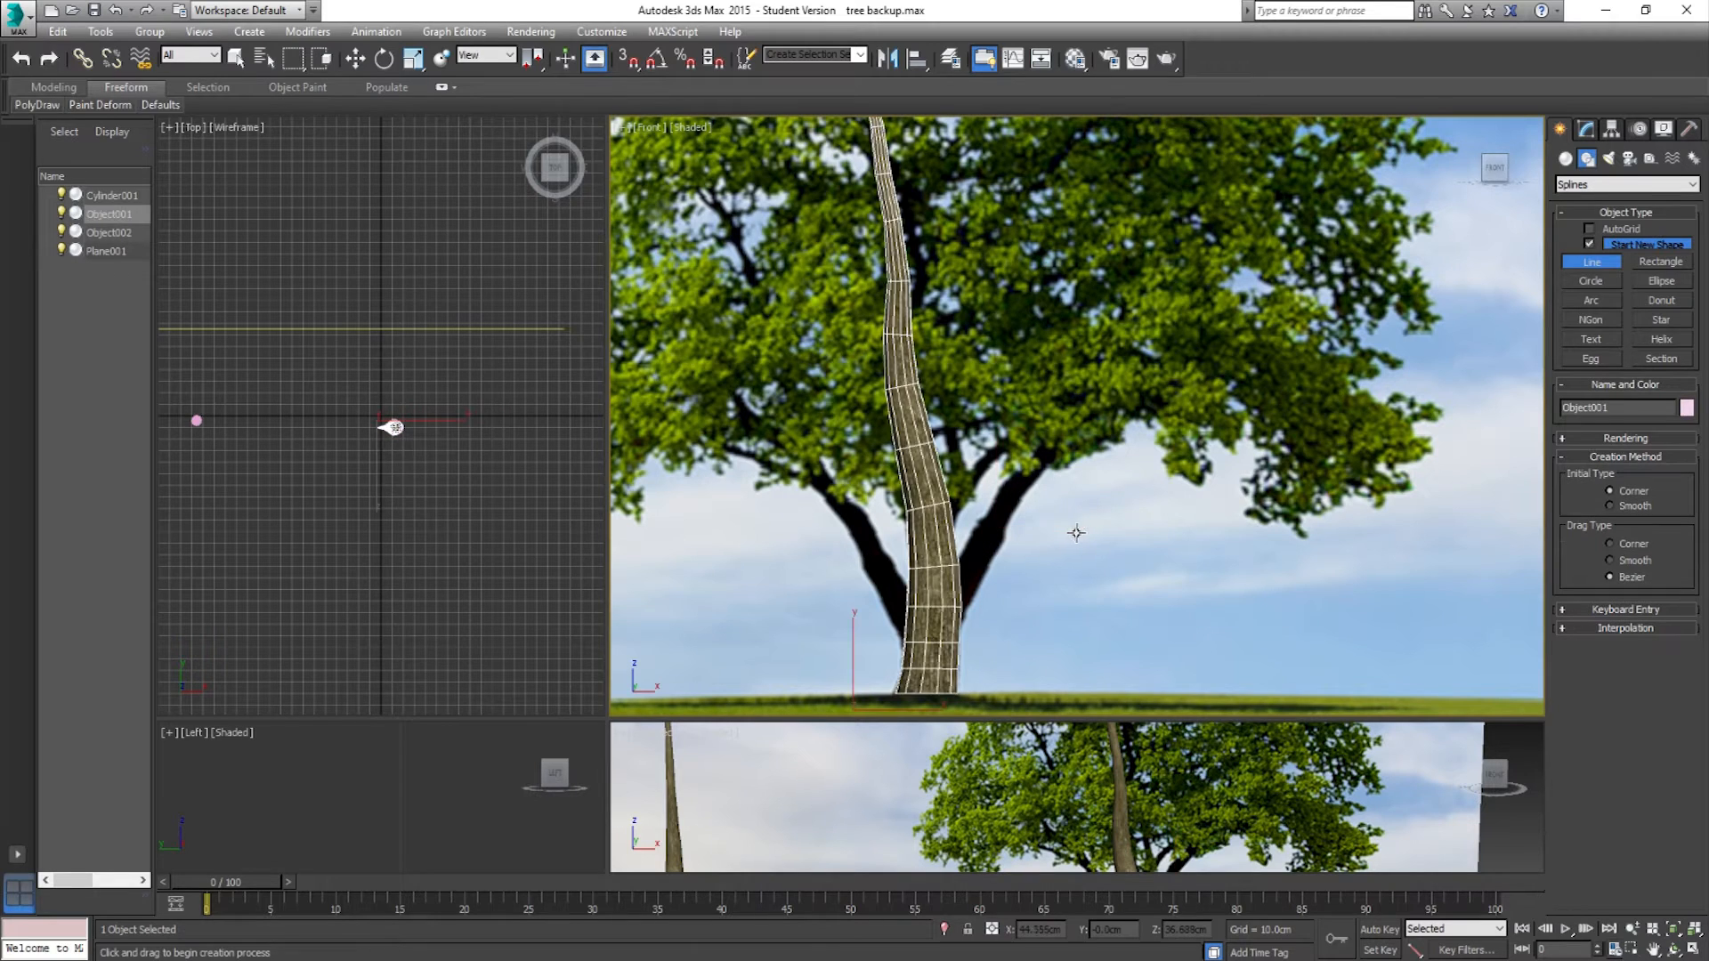
# Step: Trace the reference tree's right-hand limb in the front view with a multi-point Line spline from inside the trunk into the foliage
pyautogui.click(940, 613)
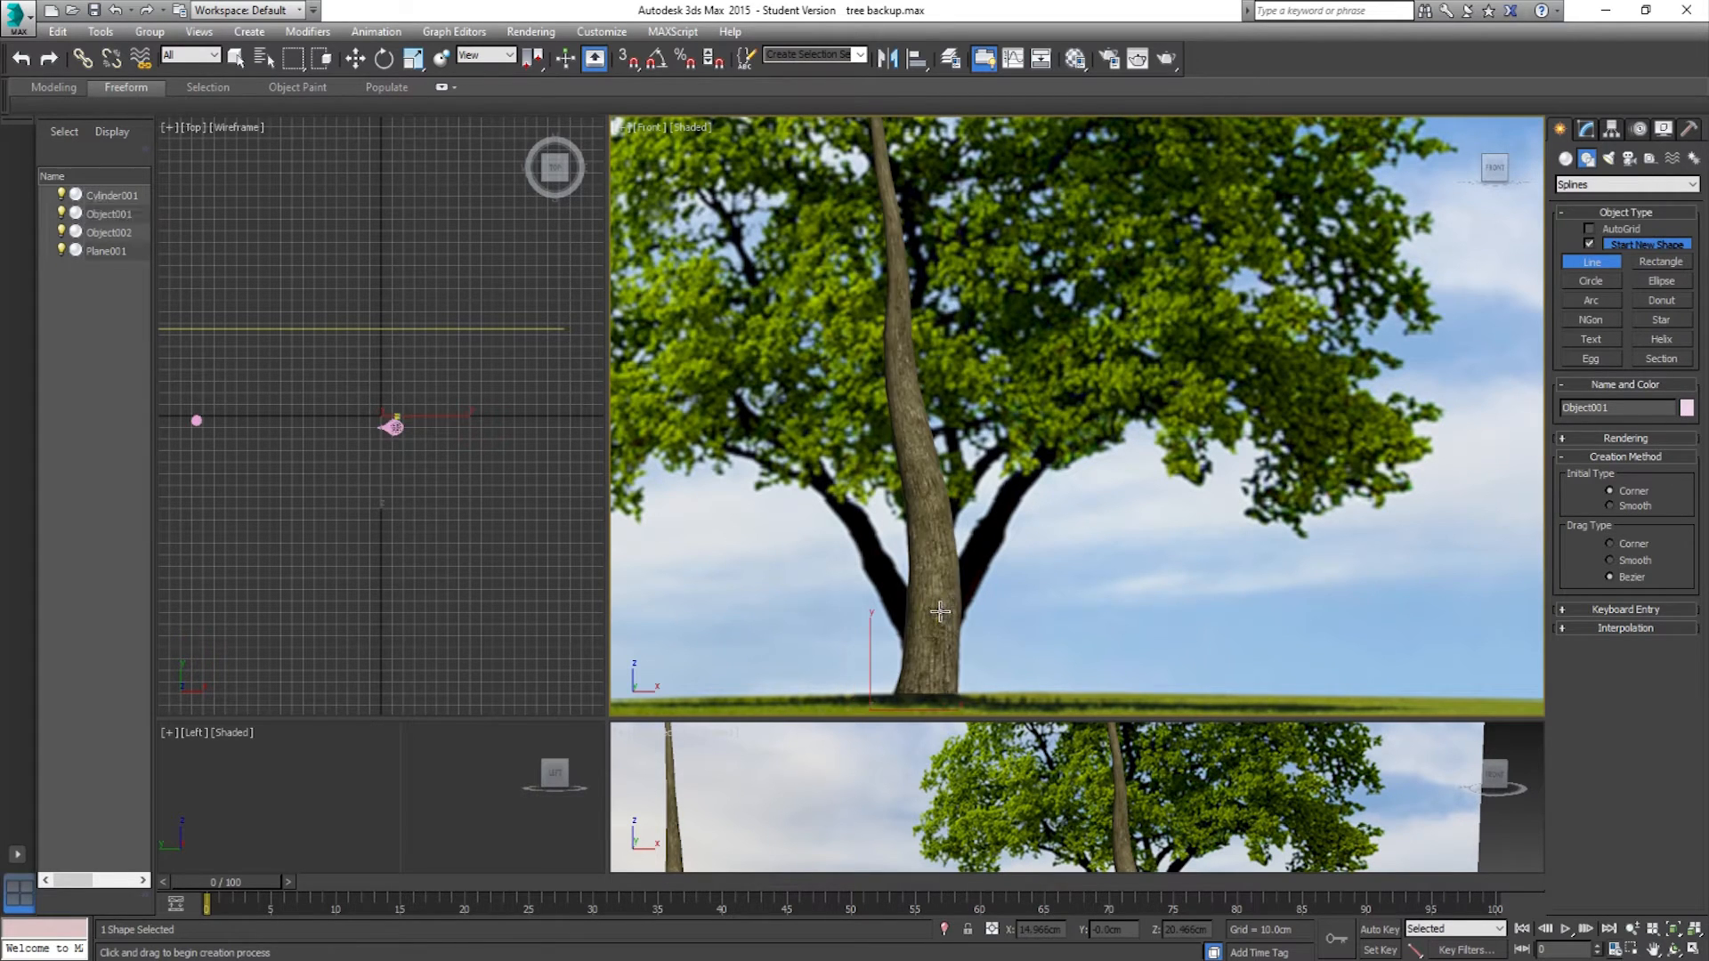
pyautogui.click(980, 549)
pyautogui.click(999, 515)
pyautogui.click(1013, 486)
pyautogui.click(1038, 460)
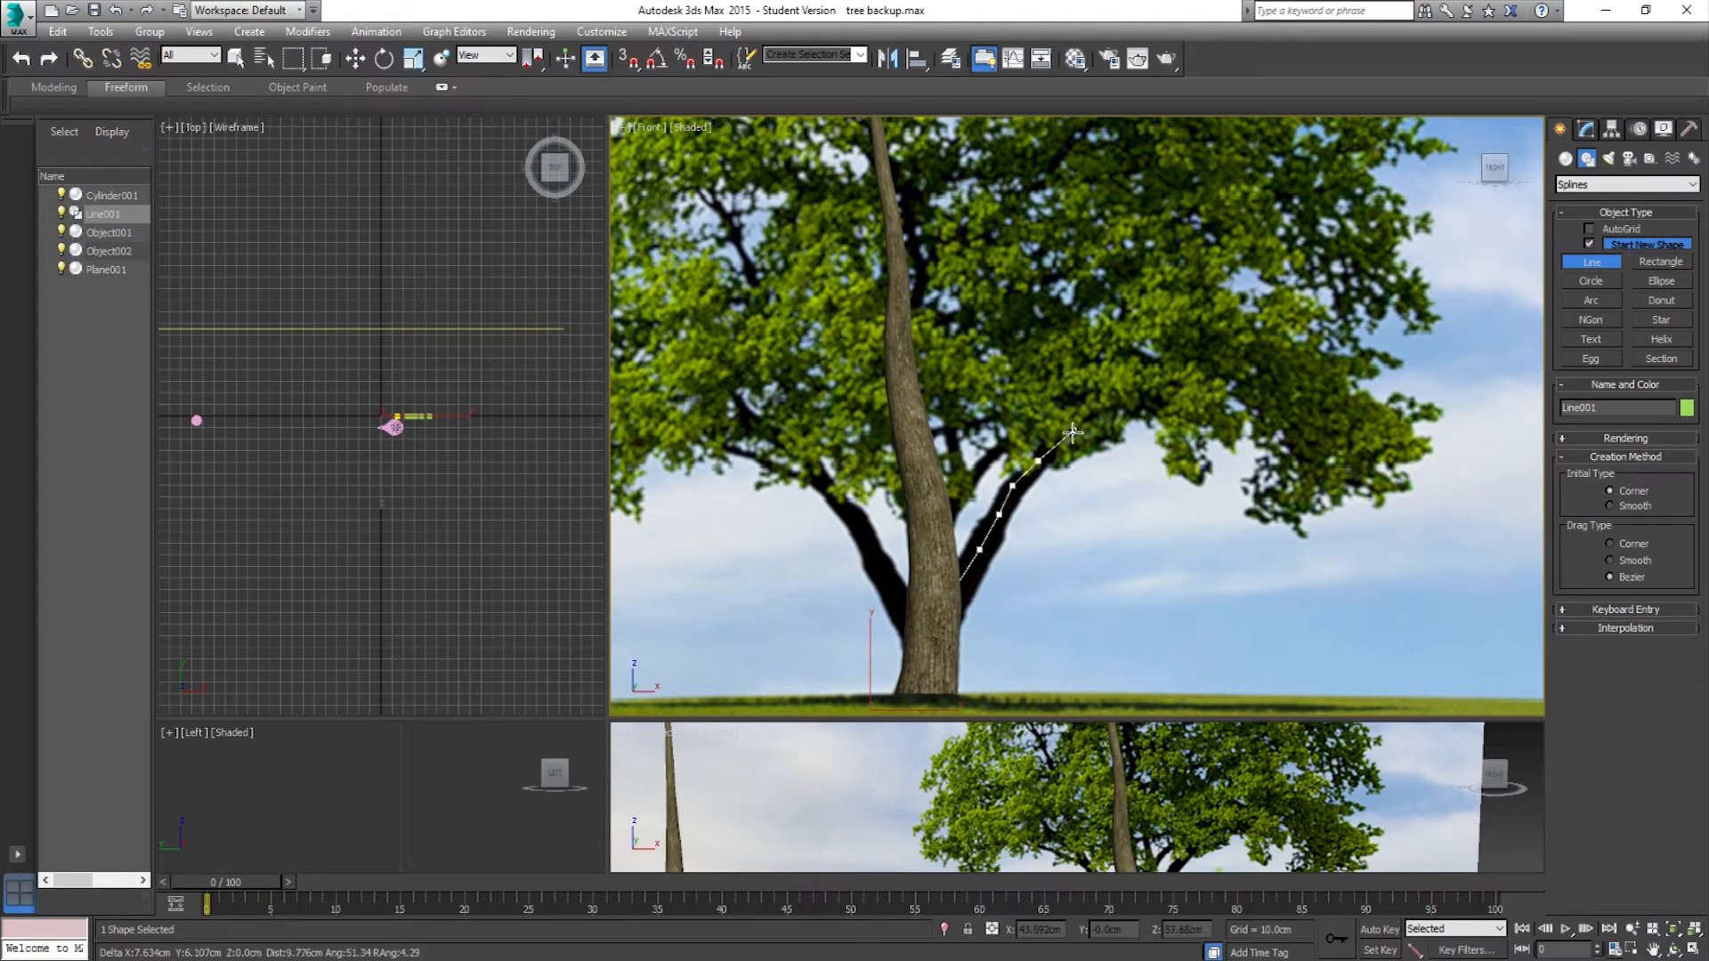
pyautogui.click(1068, 430)
pyautogui.click(1088, 411)
pyautogui.click(1106, 395)
pyautogui.click(1138, 384)
pyautogui.click(1162, 387)
pyautogui.click(1193, 380)
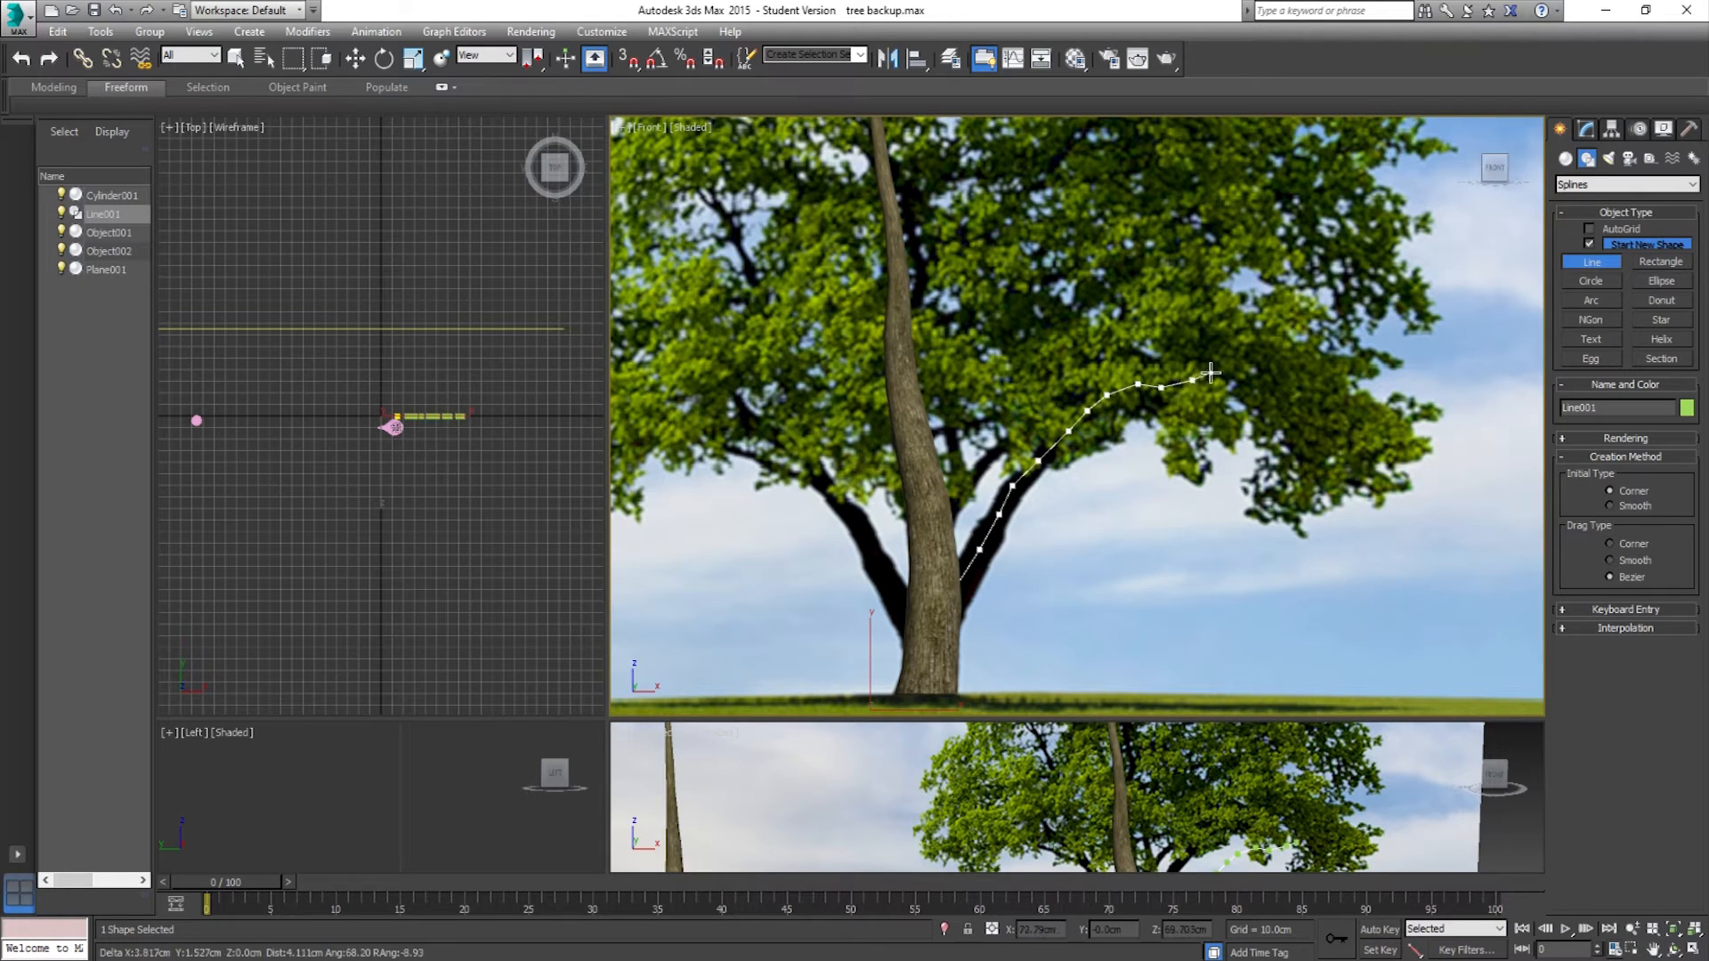
pyautogui.click(1207, 385)
pyautogui.rightClick(1261, 436)
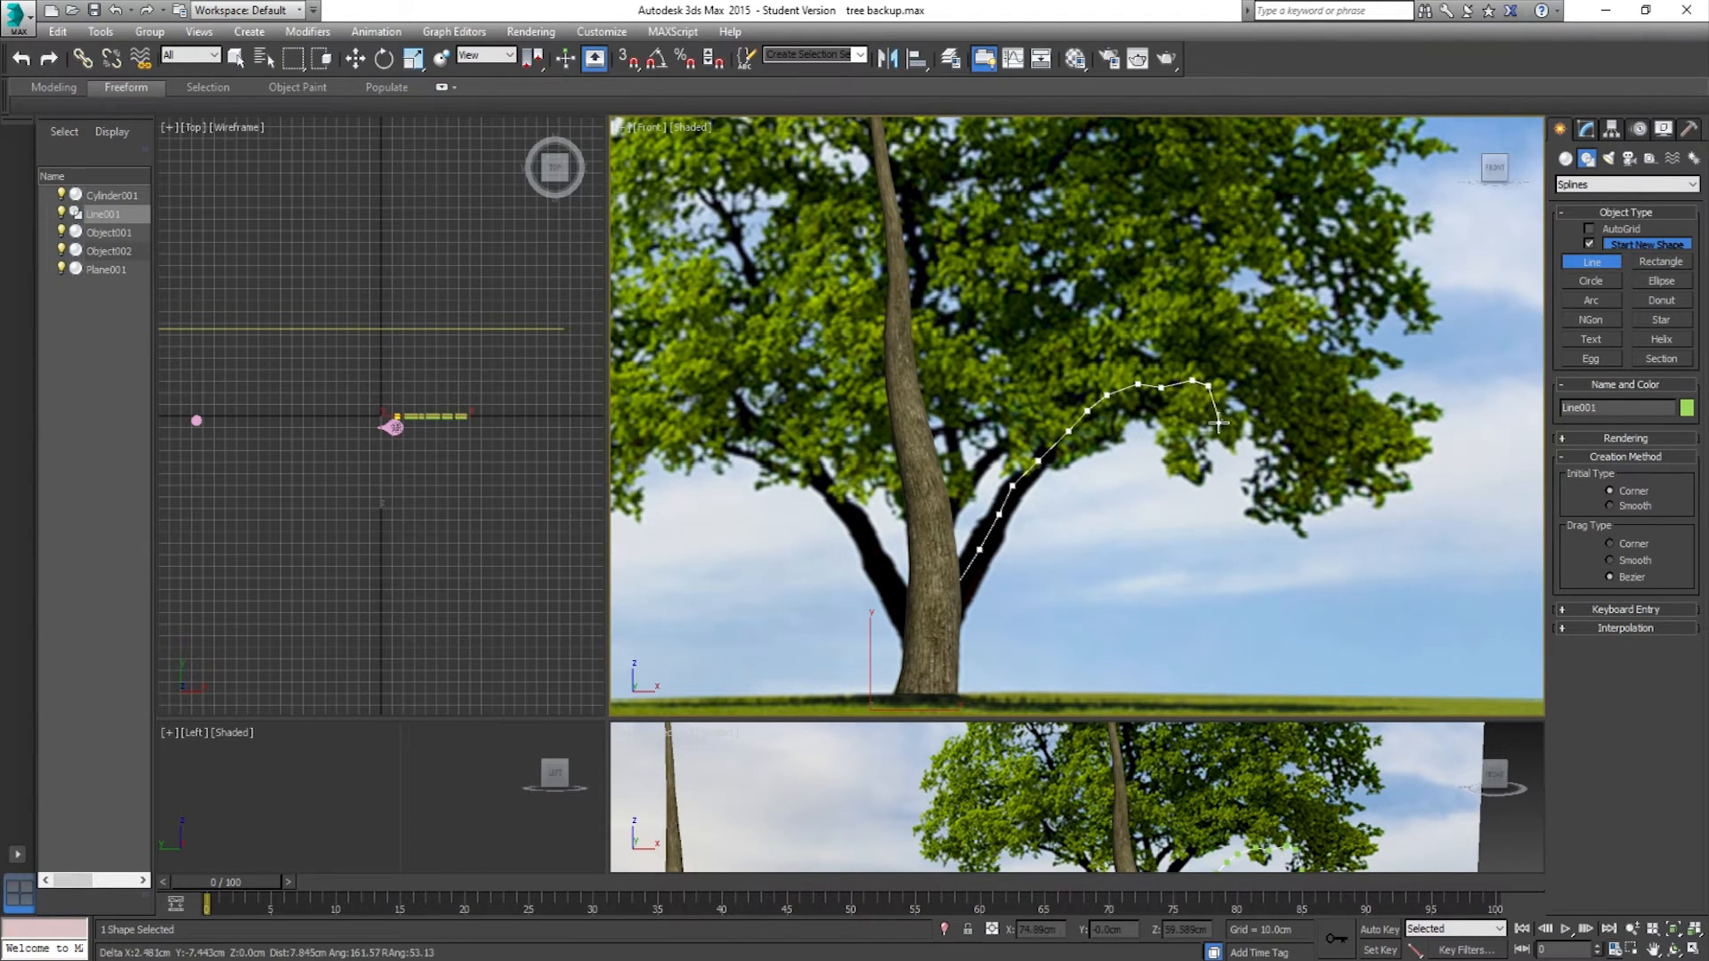
# Step: Trace the reference tree's left-hand limb in the front view with a second multi-point Line spline from the trunk to the outer foliage
pyautogui.click(926, 634)
pyautogui.click(885, 575)
pyautogui.click(866, 539)
pyautogui.click(853, 512)
pyautogui.click(831, 489)
pyautogui.click(812, 466)
pyautogui.click(790, 440)
pyautogui.click(761, 424)
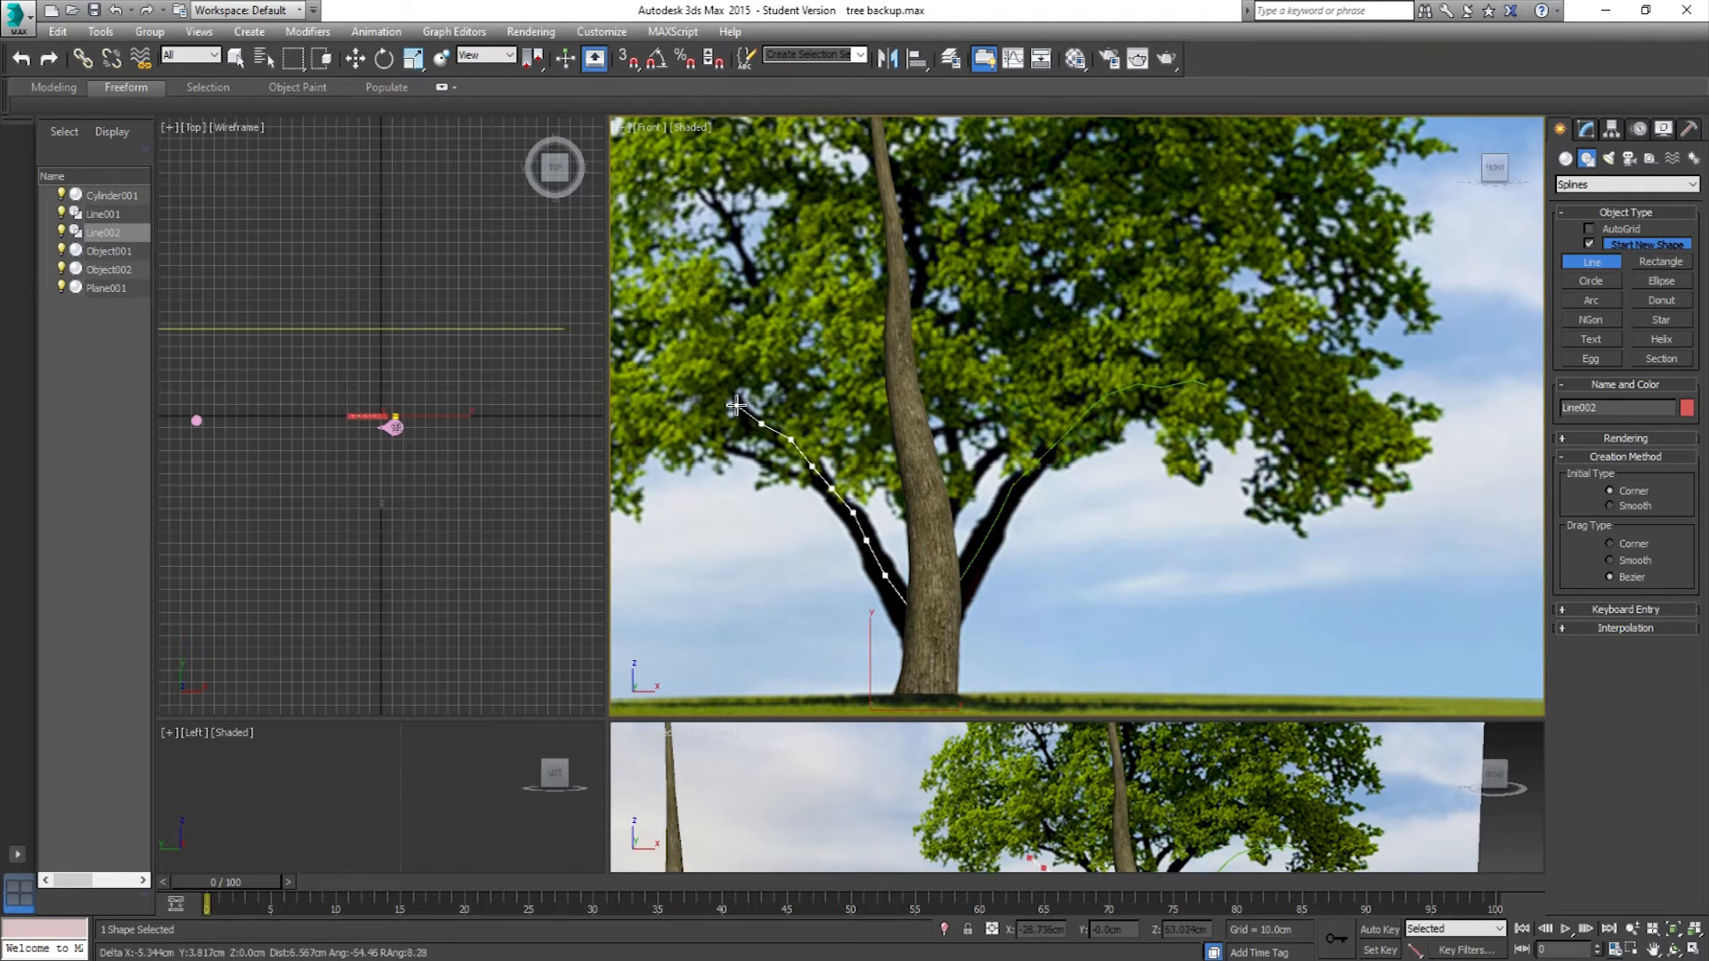
pyautogui.click(718, 427)
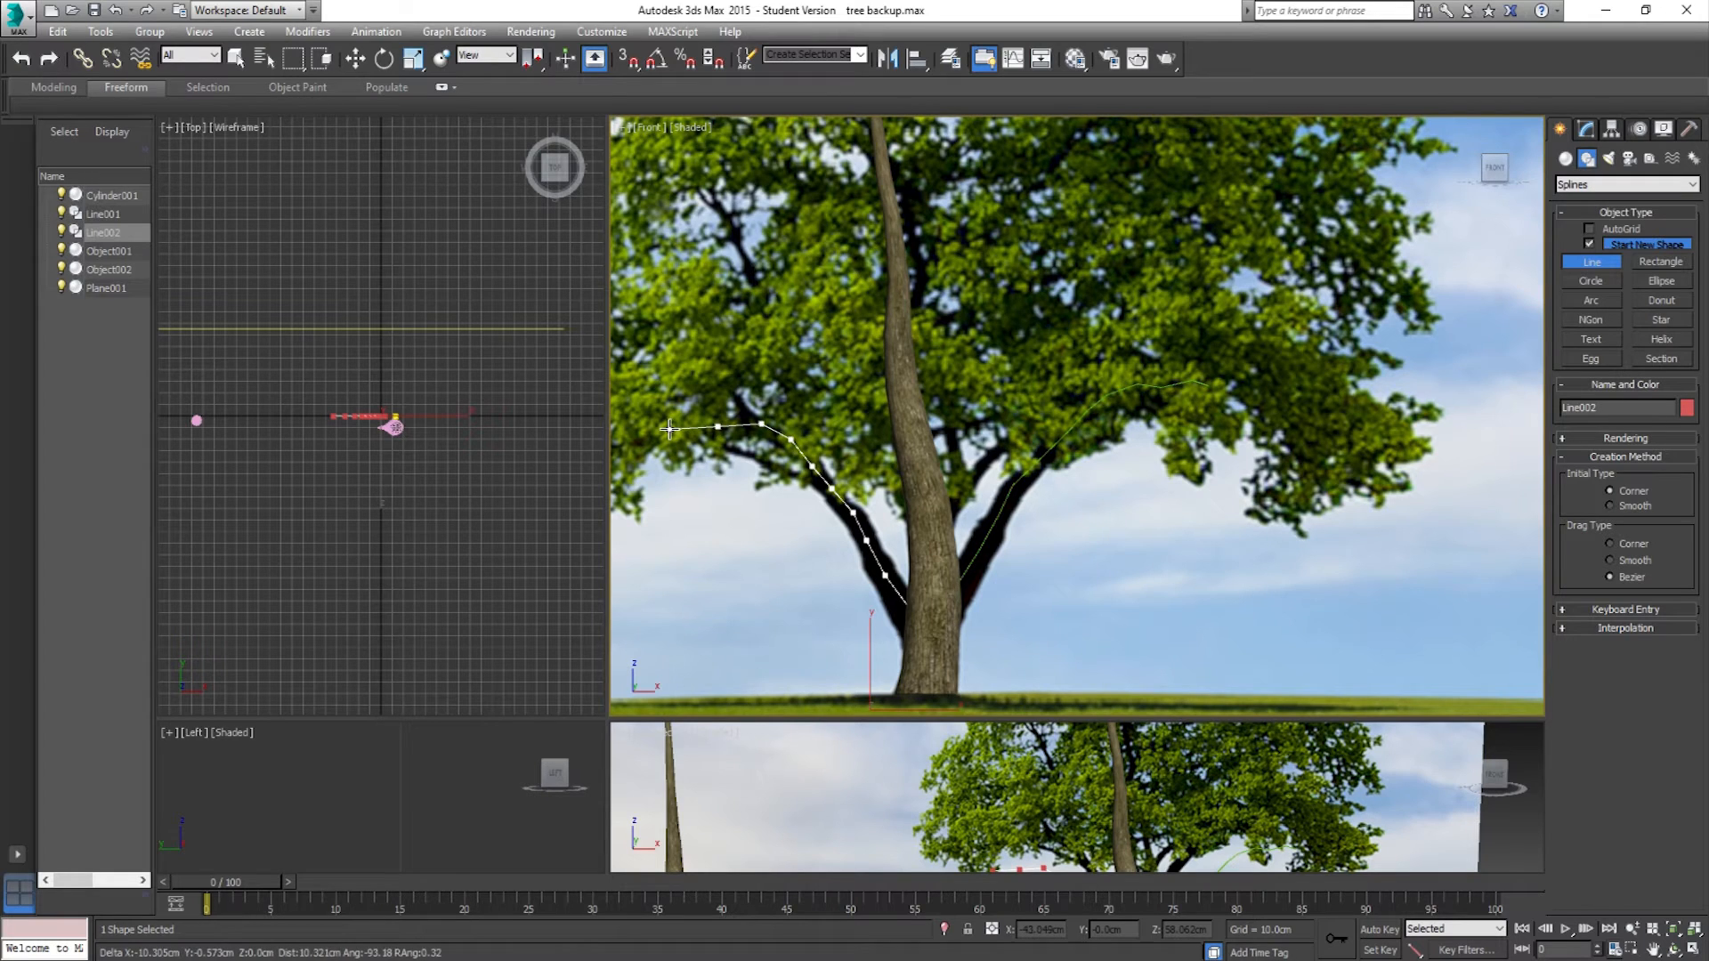
pyautogui.moveTo(672, 430); pyautogui.dragTo(843, 451, button='middle')
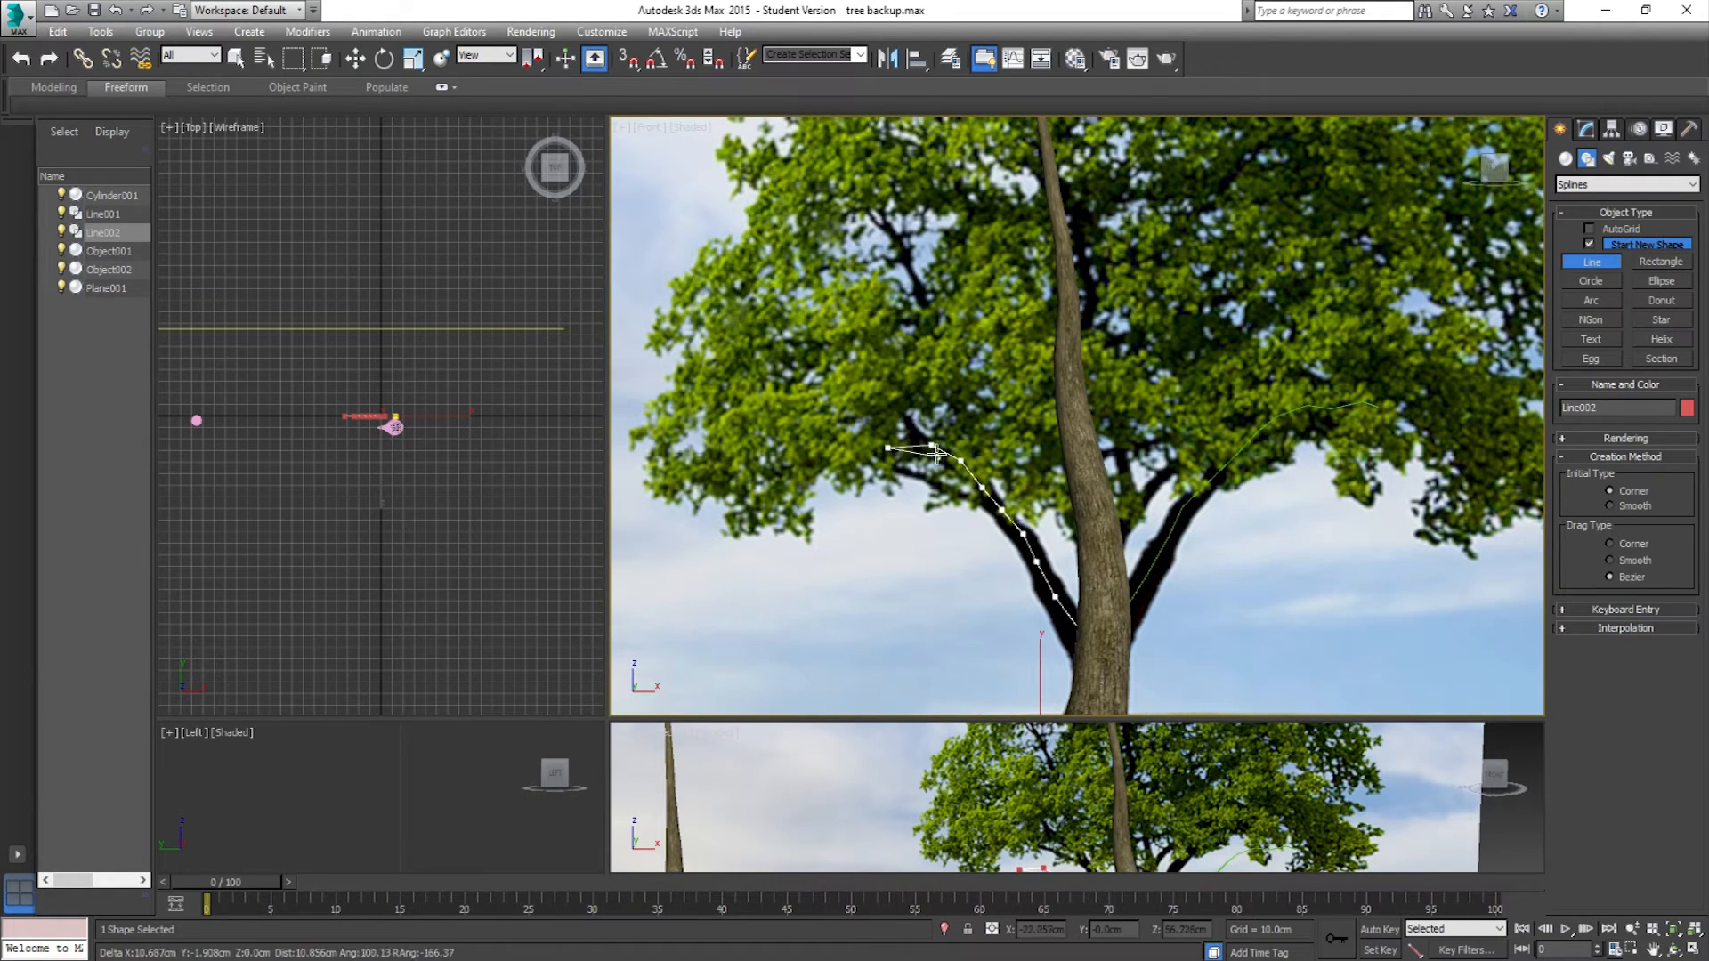
pyautogui.click(857, 452)
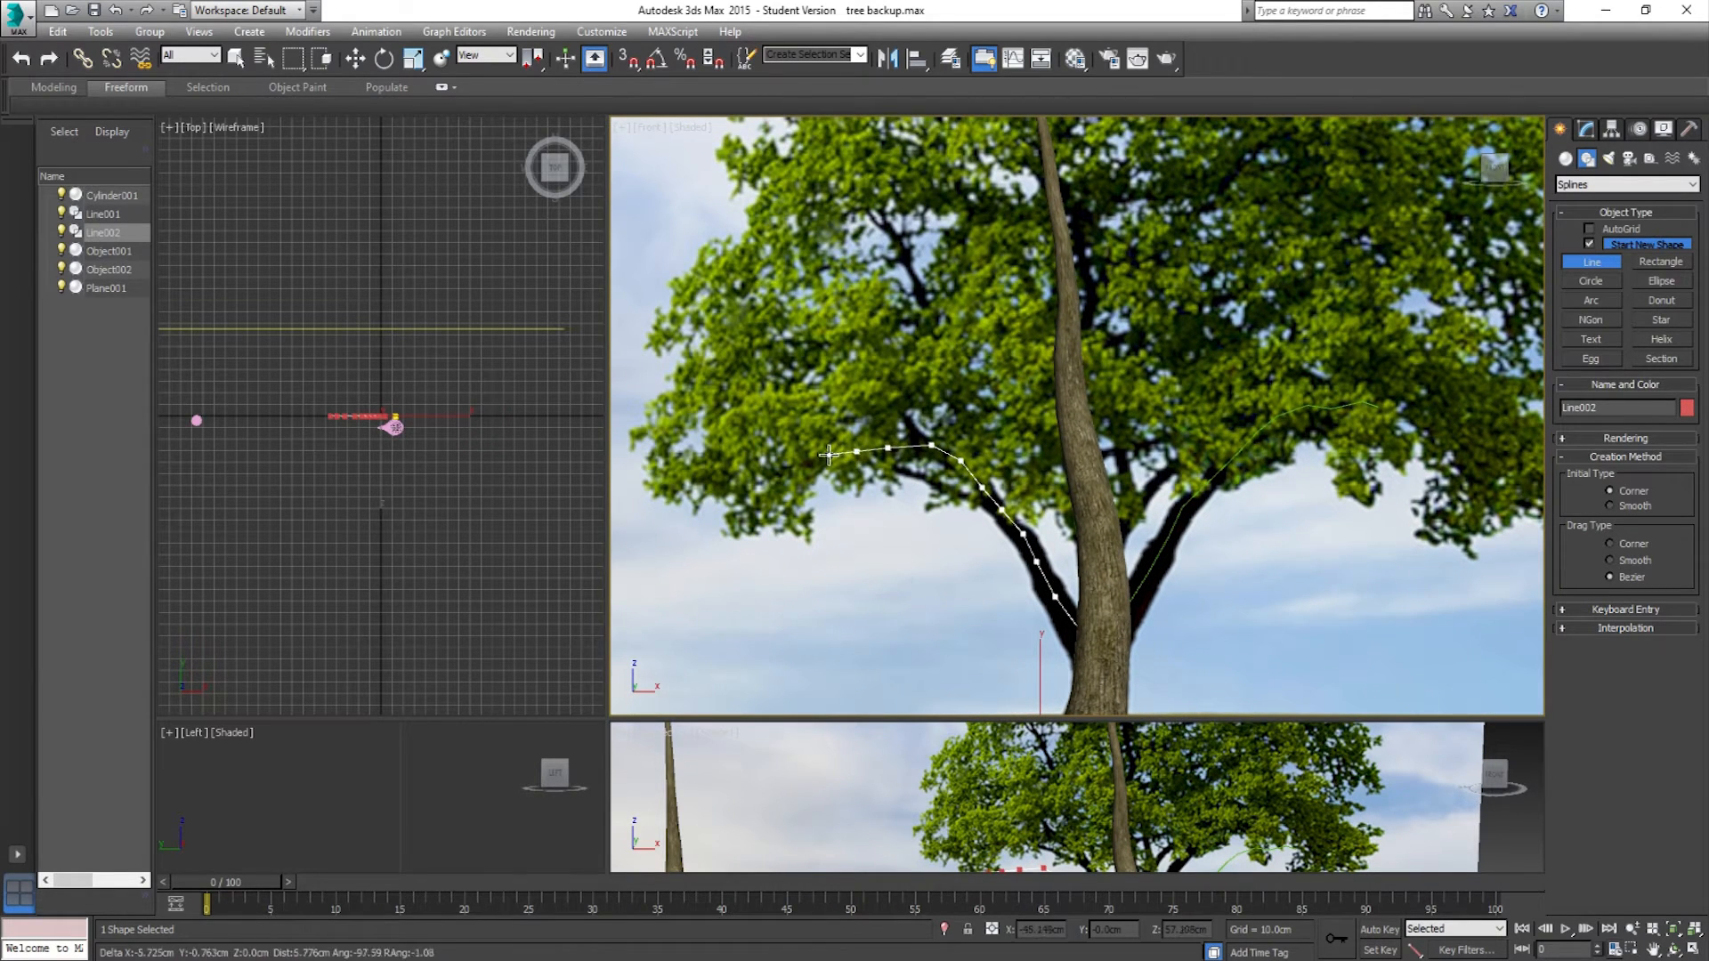
pyautogui.click(782, 465)
pyautogui.rightClick(782, 464)
# Step: Trace a short upper branch in the front view with a multi-point Line spline beside the upper trunk, running upward into the foliage
pyautogui.moveTo(1092, 546); pyautogui.dragTo(994, 706, button='middle')
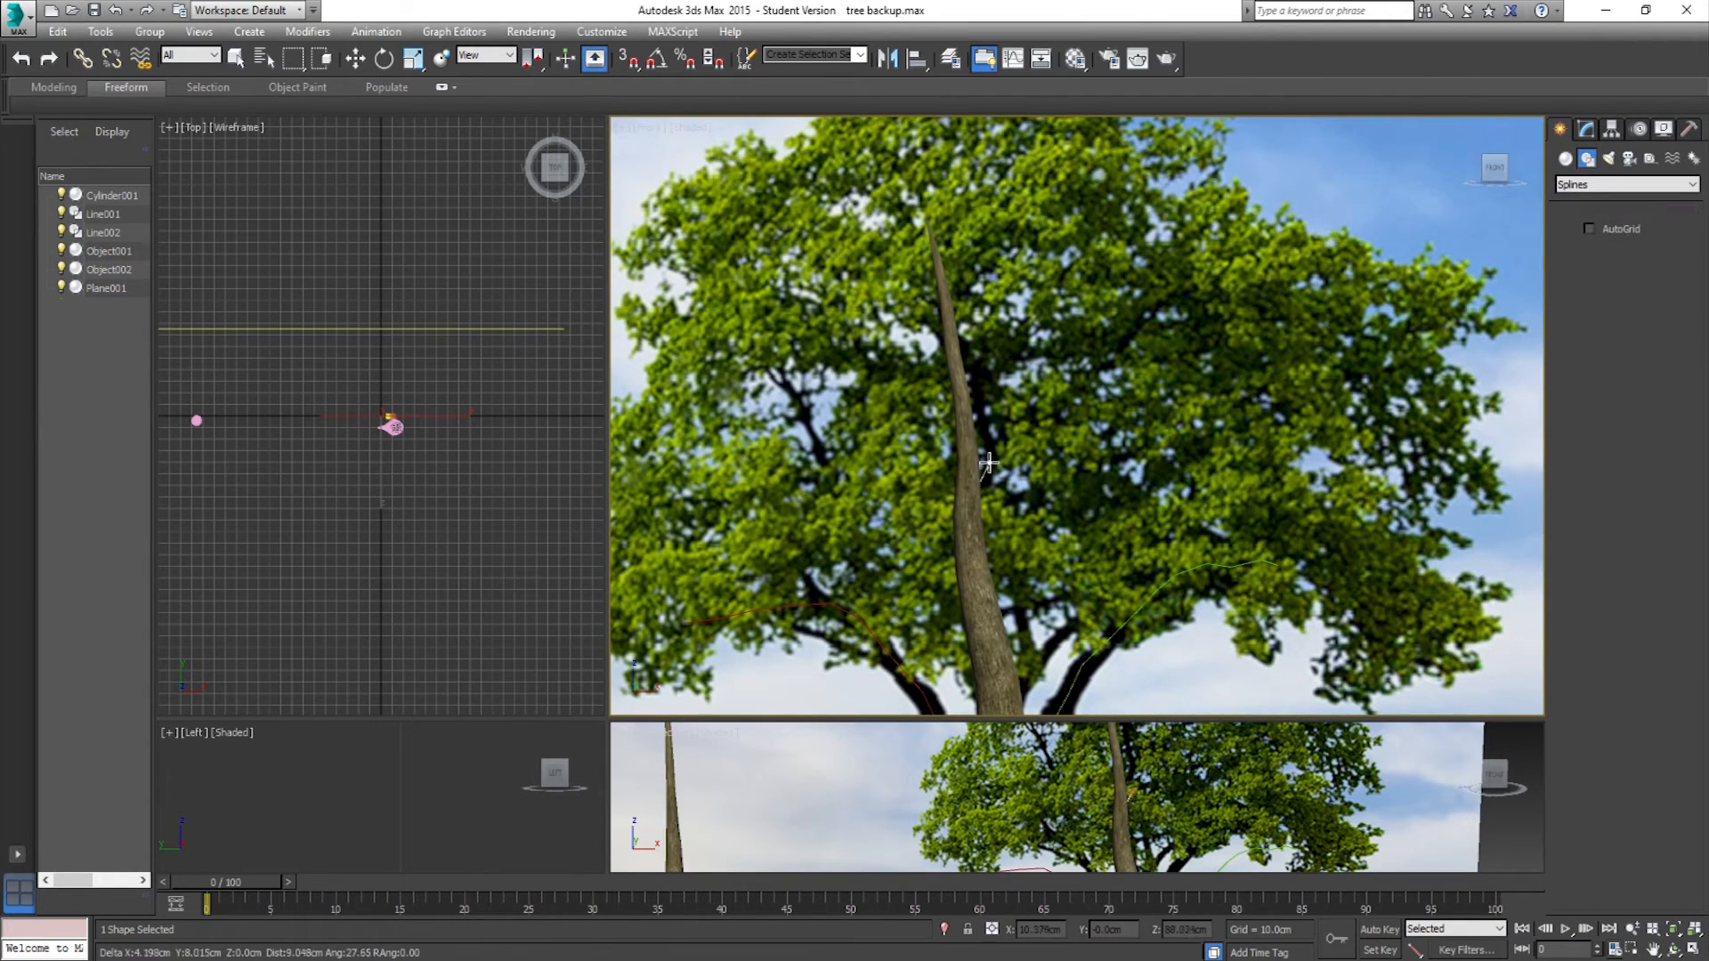
pyautogui.click(992, 461)
pyautogui.click(992, 442)
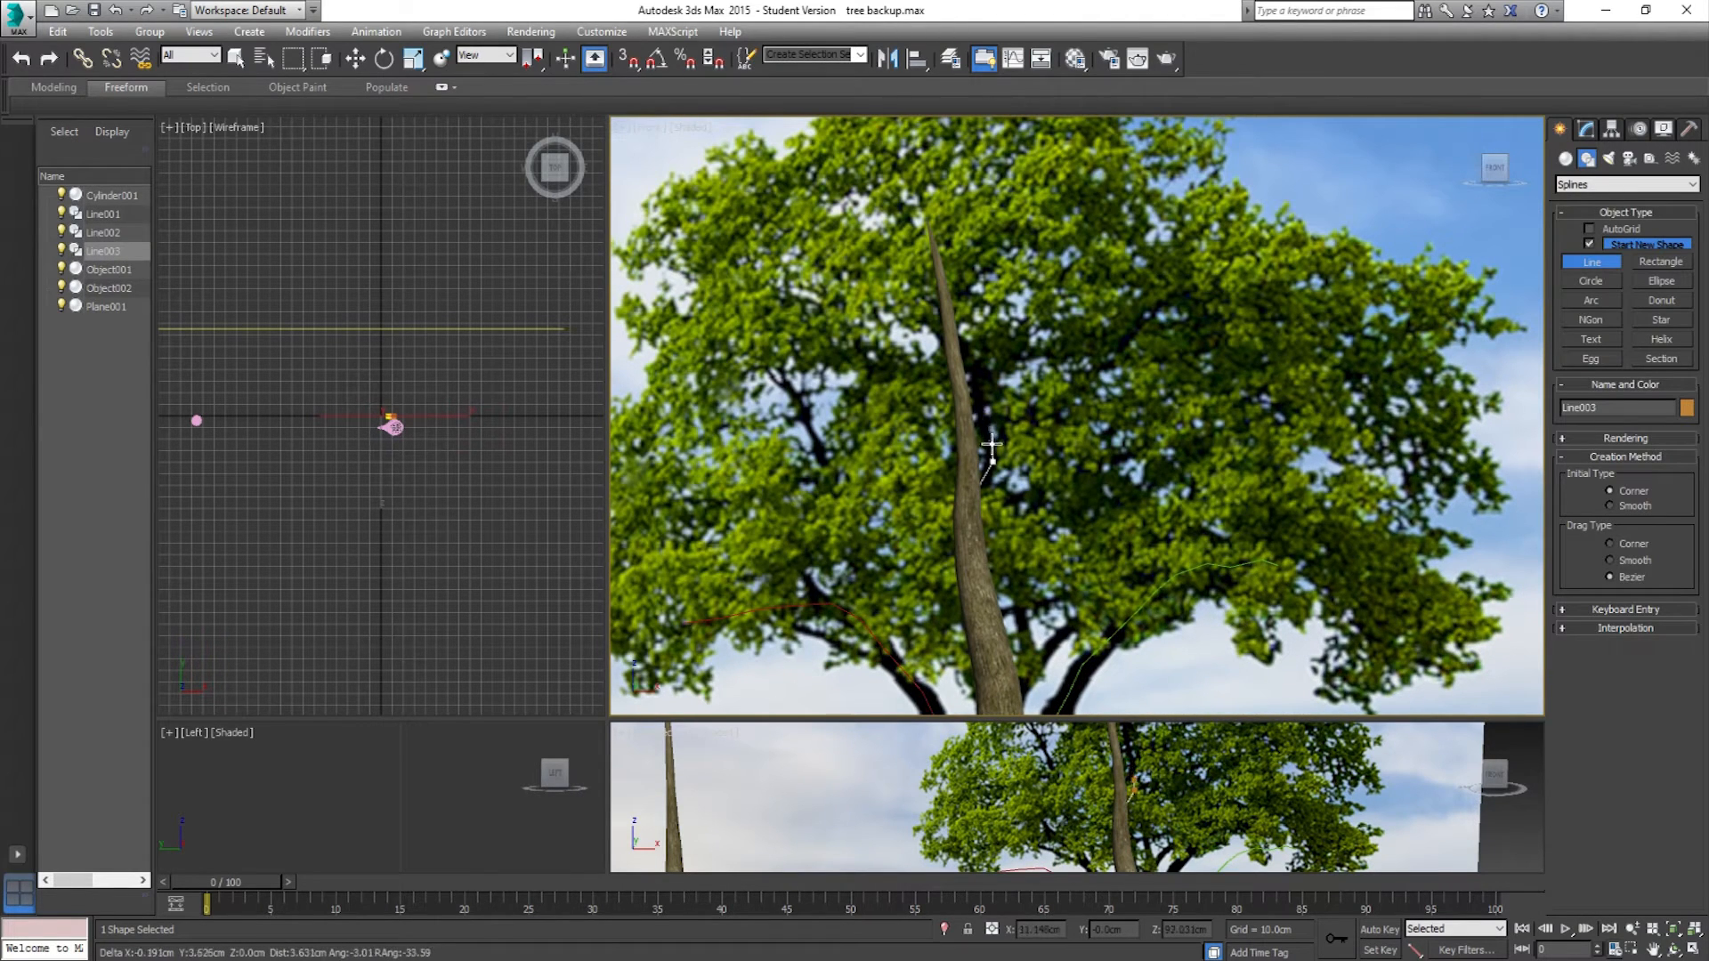
pyautogui.click(980, 410)
pyautogui.click(980, 372)
pyautogui.click(991, 336)
pyautogui.click(993, 294)
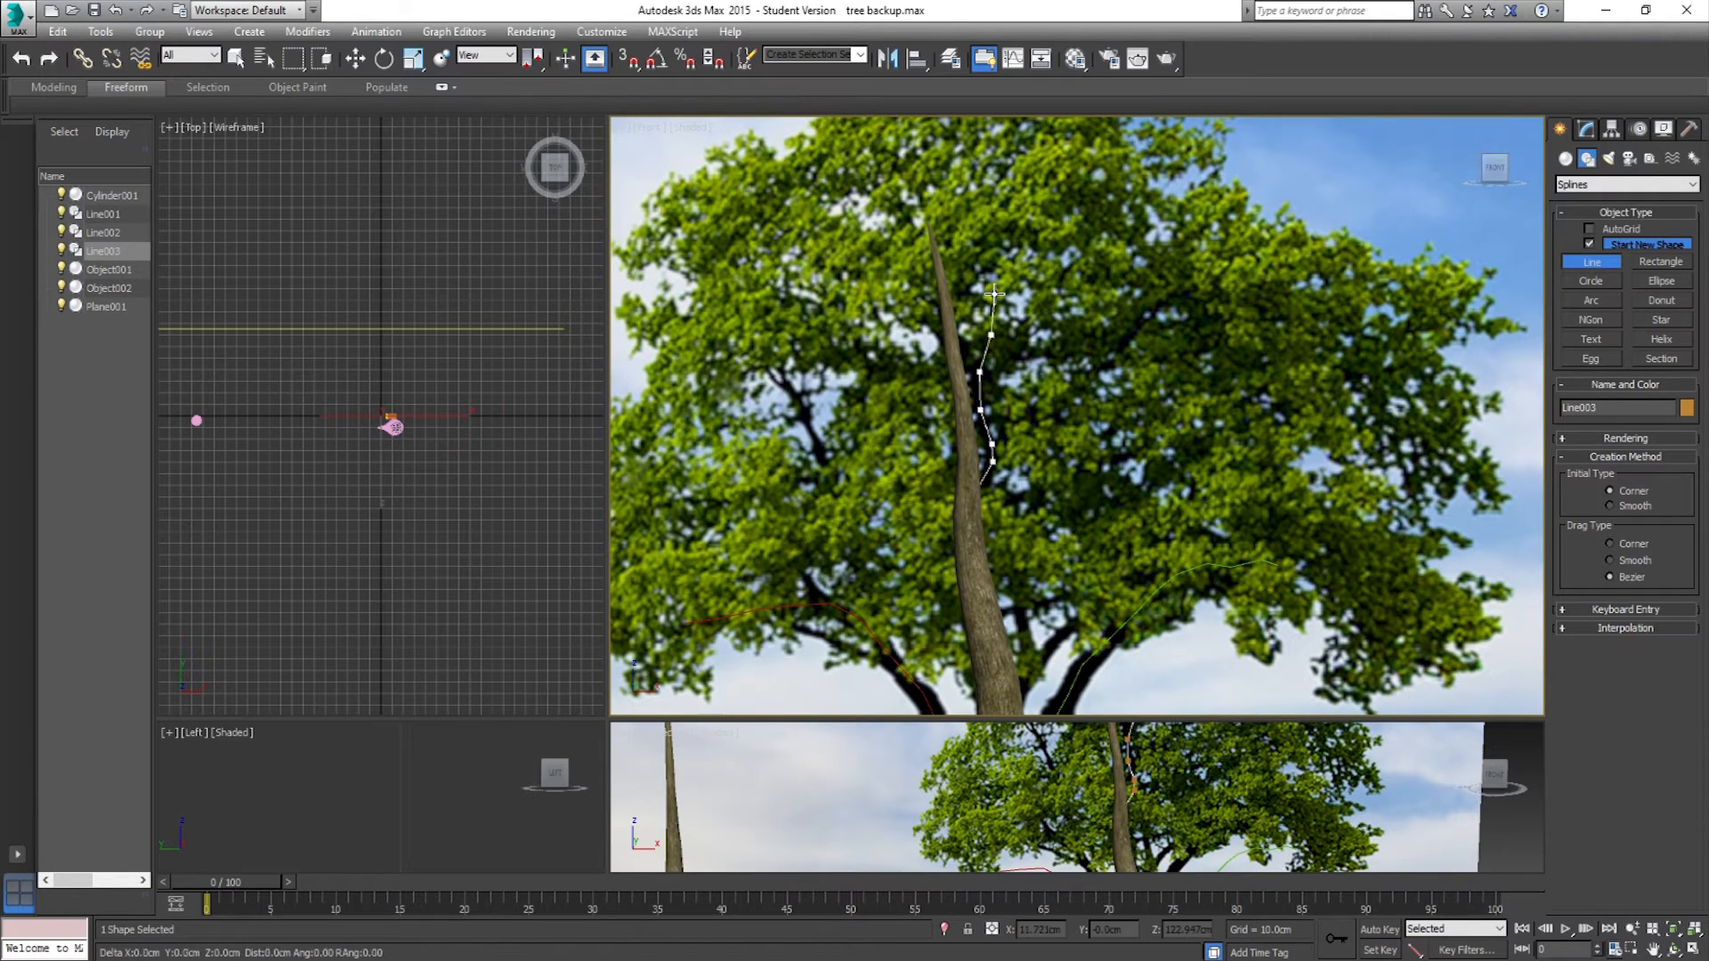
pyautogui.click(1006, 258)
pyautogui.rightClick(1010, 268)
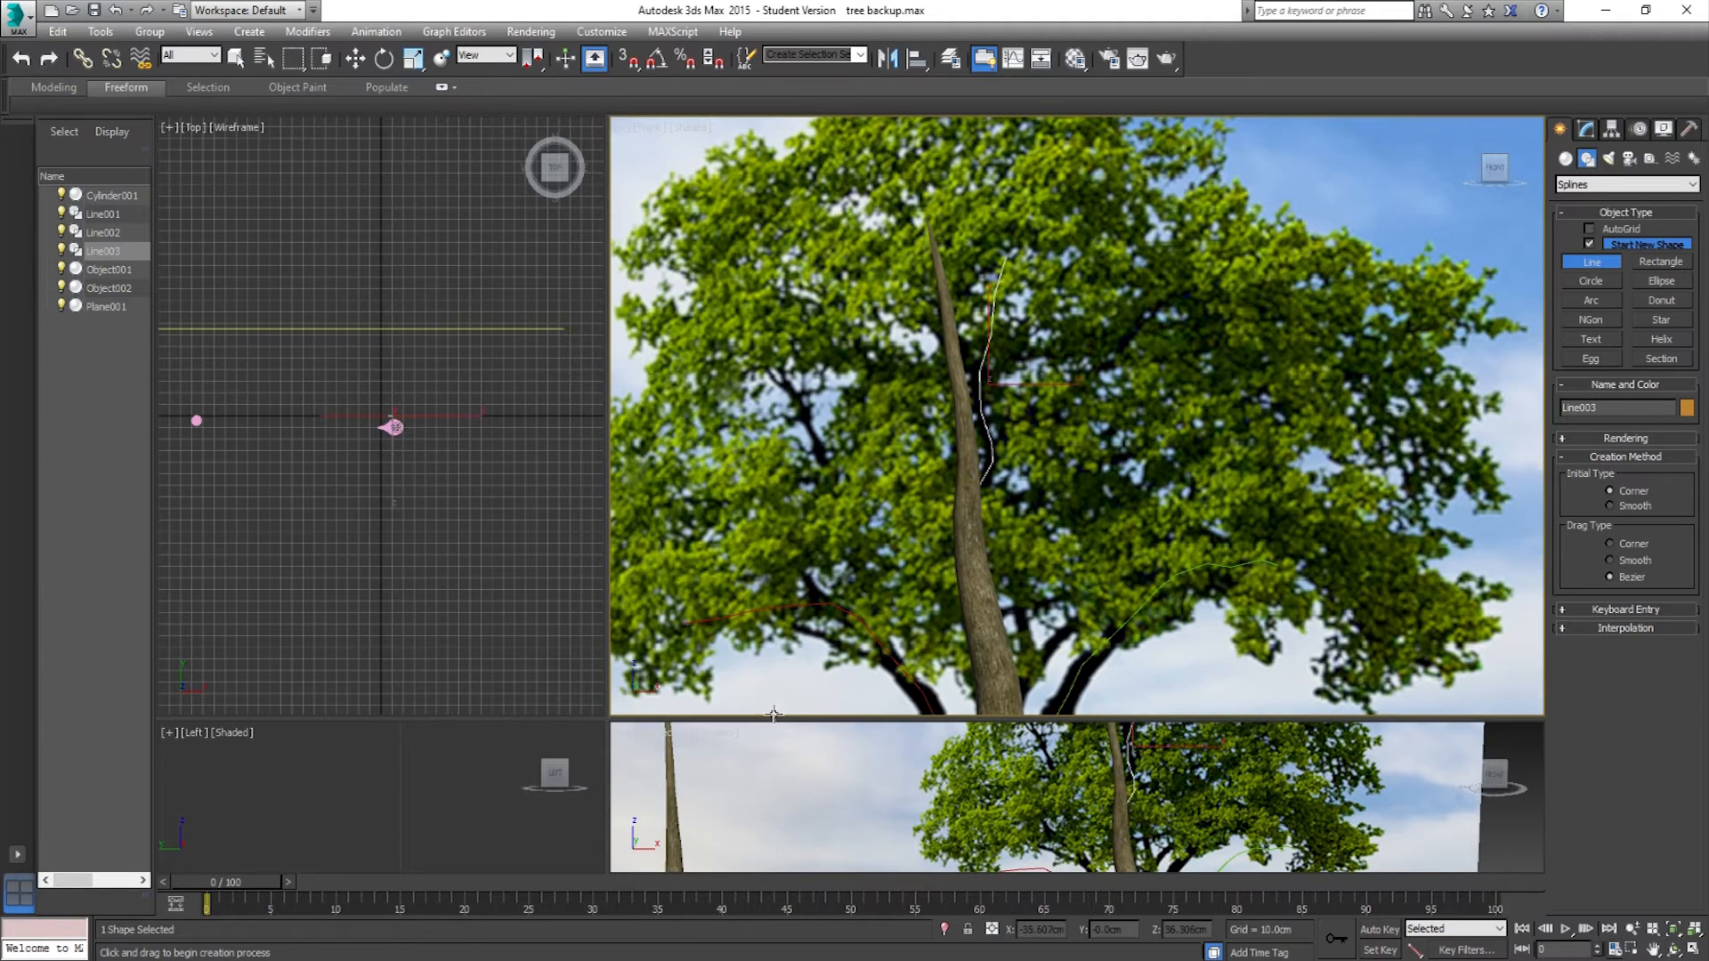
# Step: Trace the reference tree's inner right-hand branch with a multi-point Line spline from inside the trunk at the fork into the foliage
pyautogui.moveTo(774, 717); pyautogui.dragTo(776, 629)
pyautogui.scroll(5, 952, 485)
pyautogui.click(895, 524)
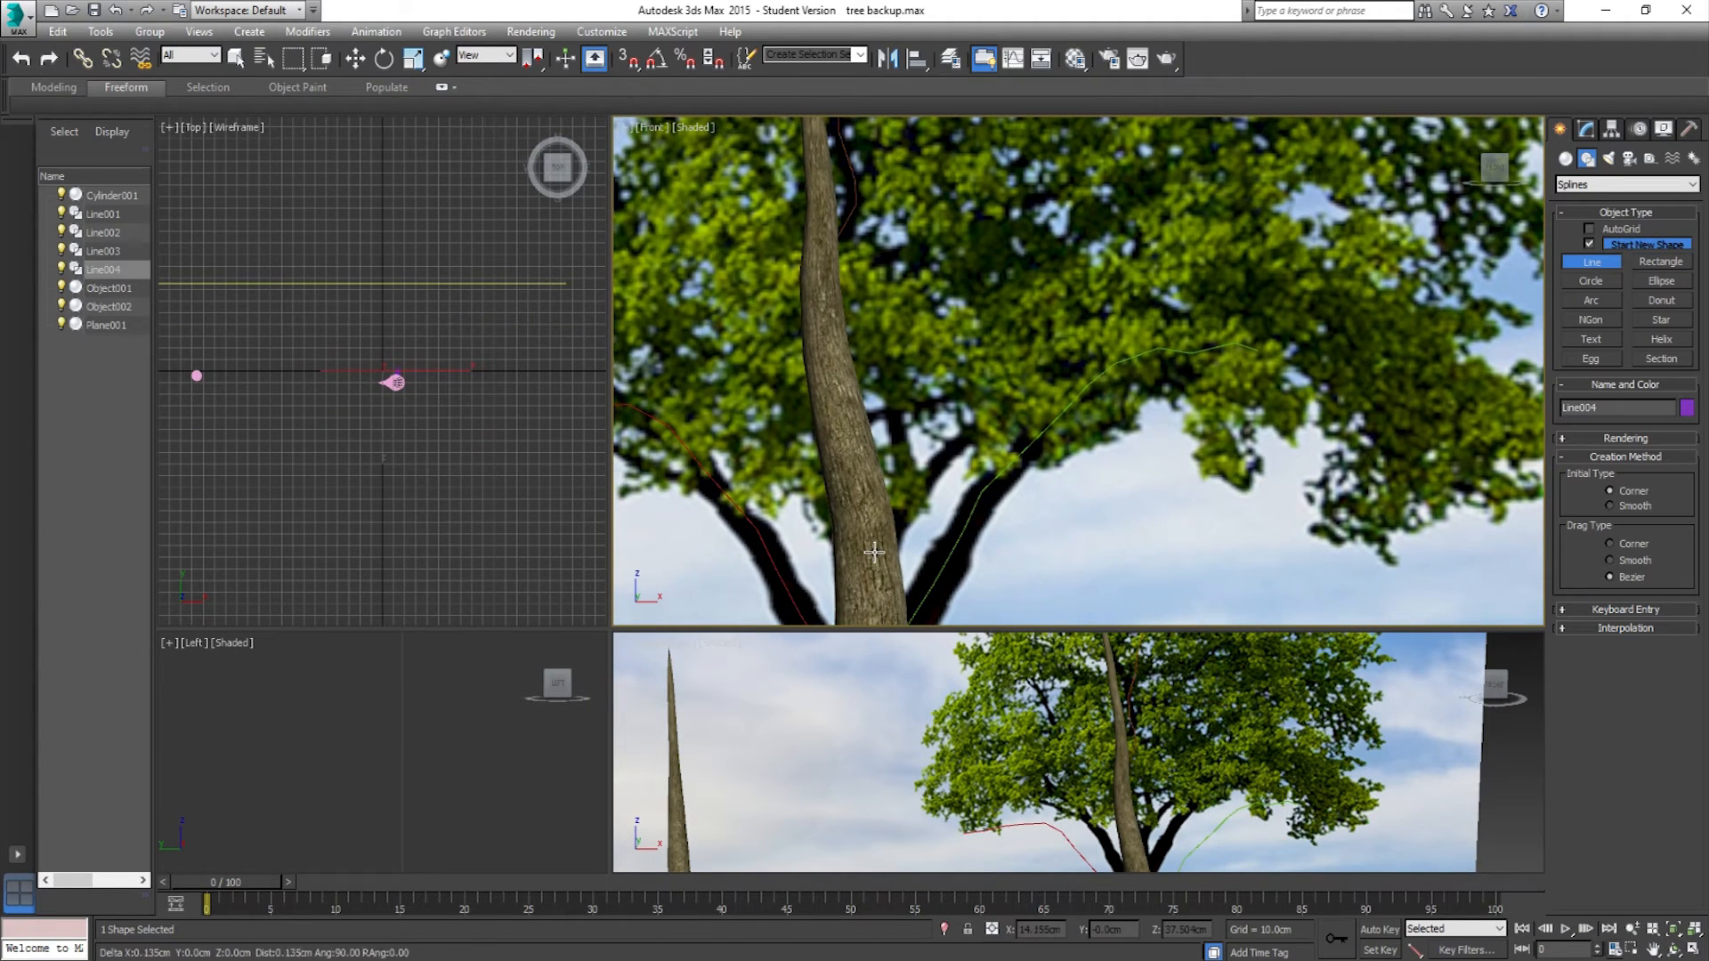
pyautogui.click(922, 485)
pyautogui.click(955, 449)
pyautogui.click(988, 426)
pyautogui.click(1036, 402)
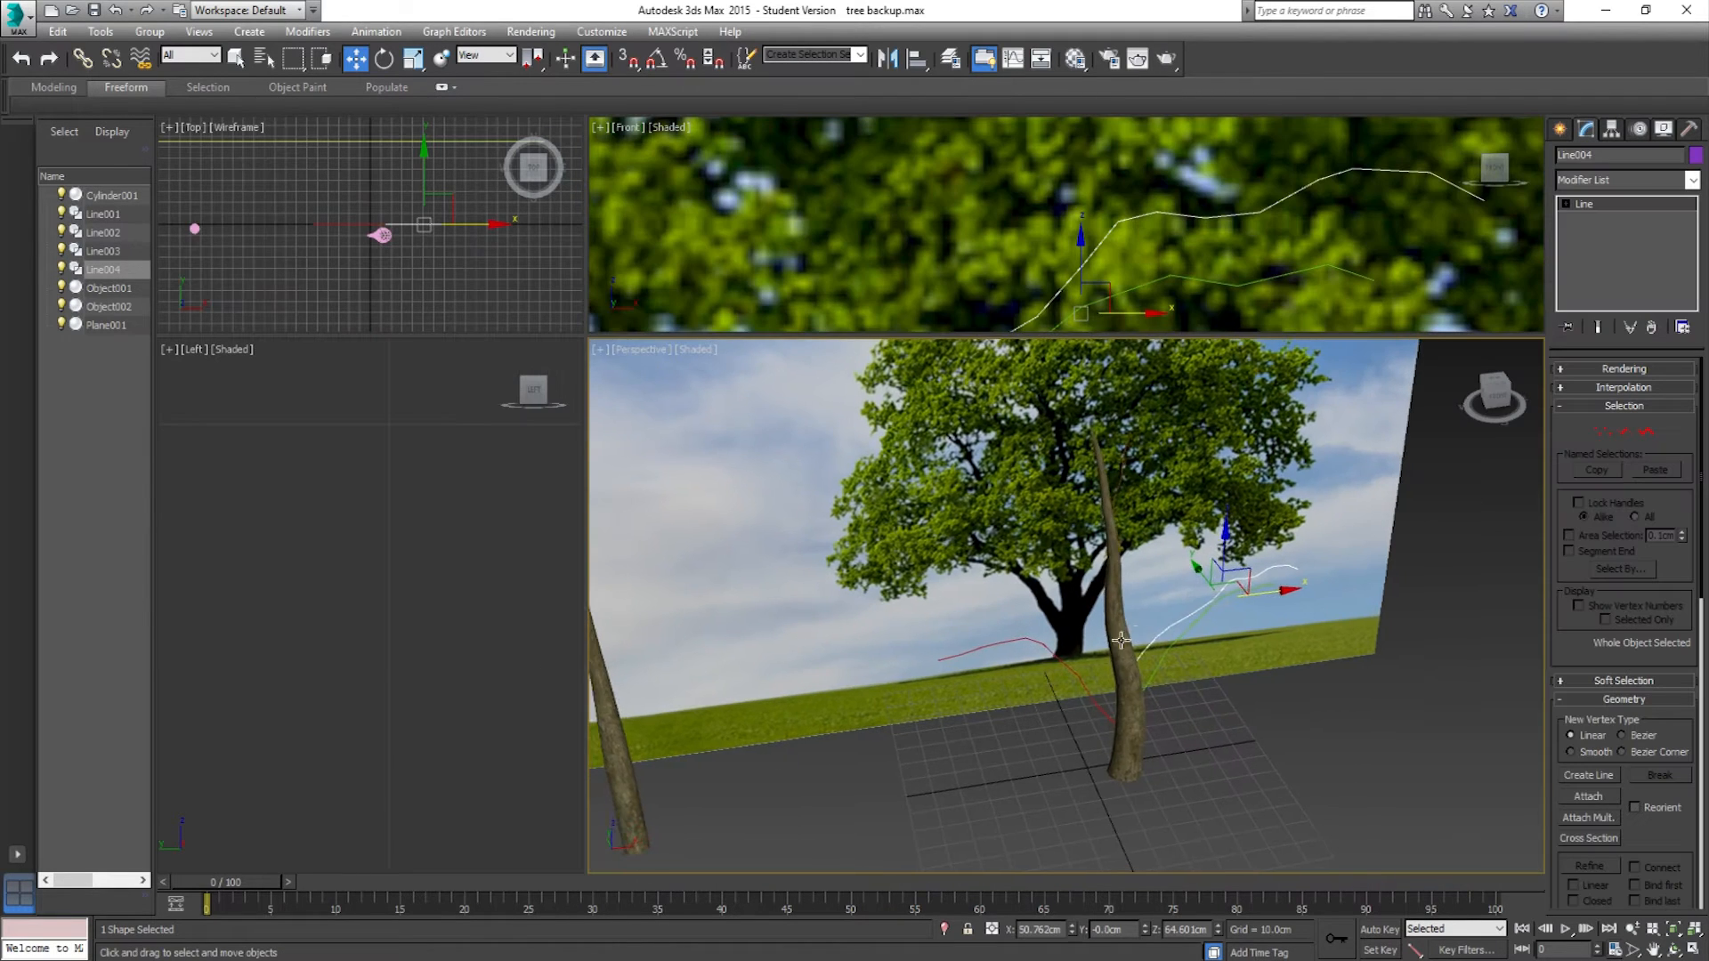
# Step: Clone the straight tapered trunk along X as four evenly spaced copies using the Copy option
pyautogui.scroll(-3, 837, 741)
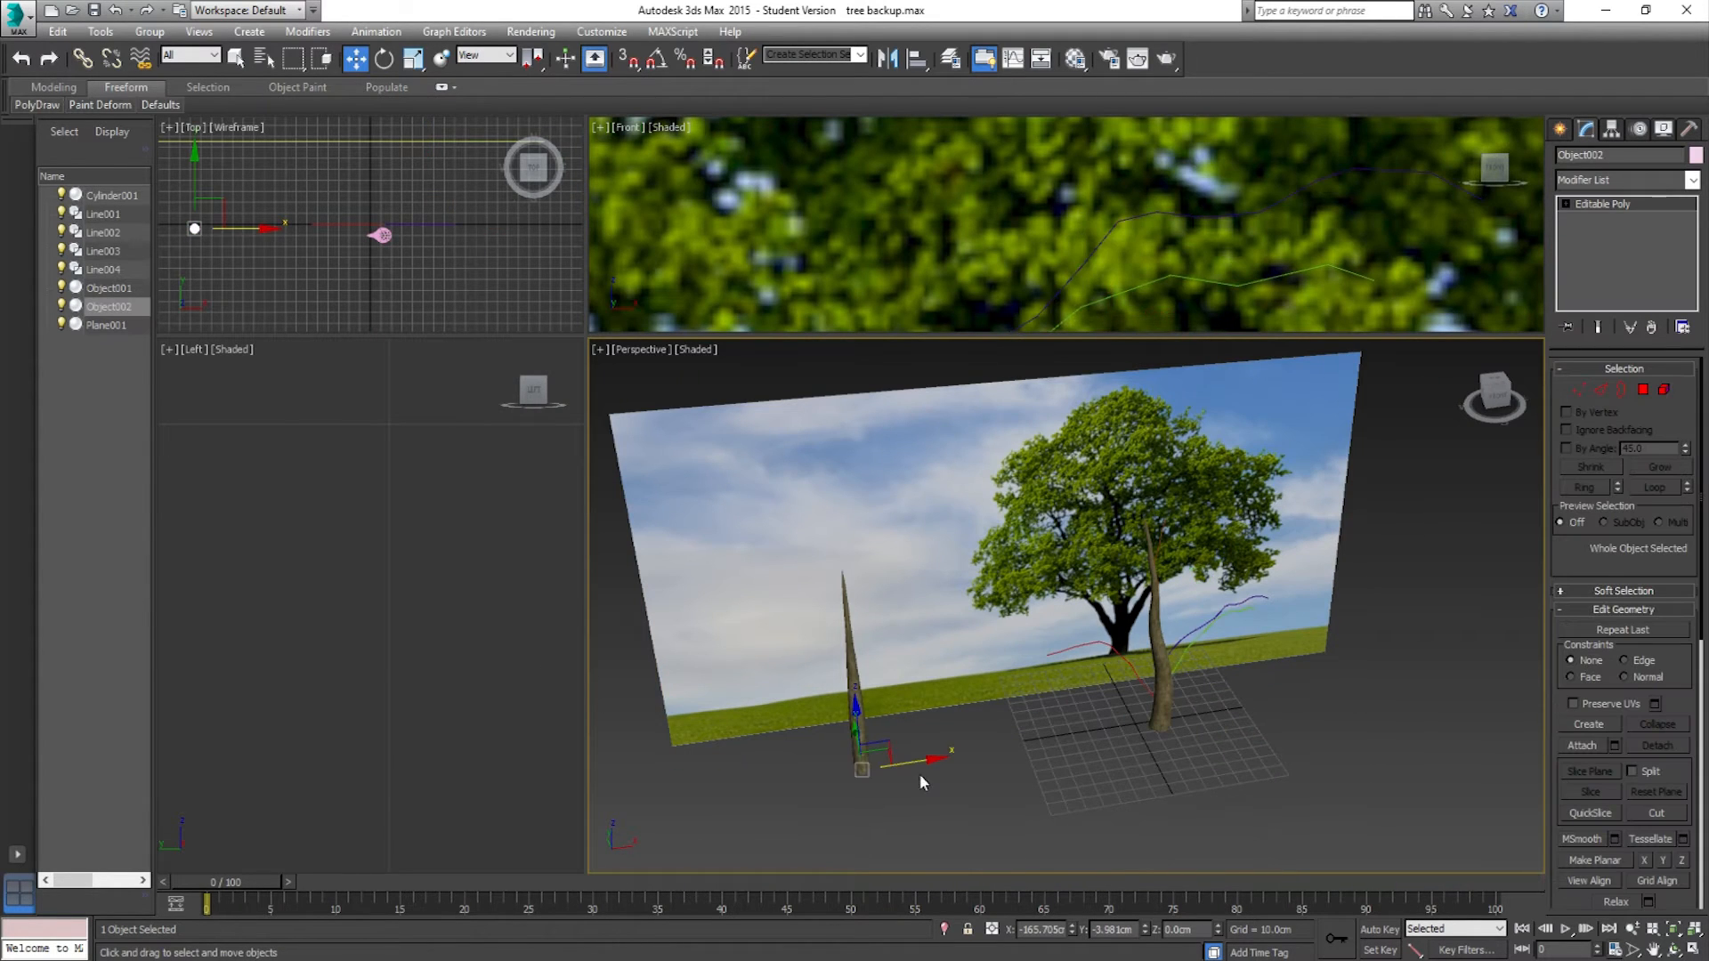
pyautogui.keyDown('shift'); pyautogui.moveTo(913, 771); pyautogui.dragTo(1010, 766); pyautogui.keyUp('shift')
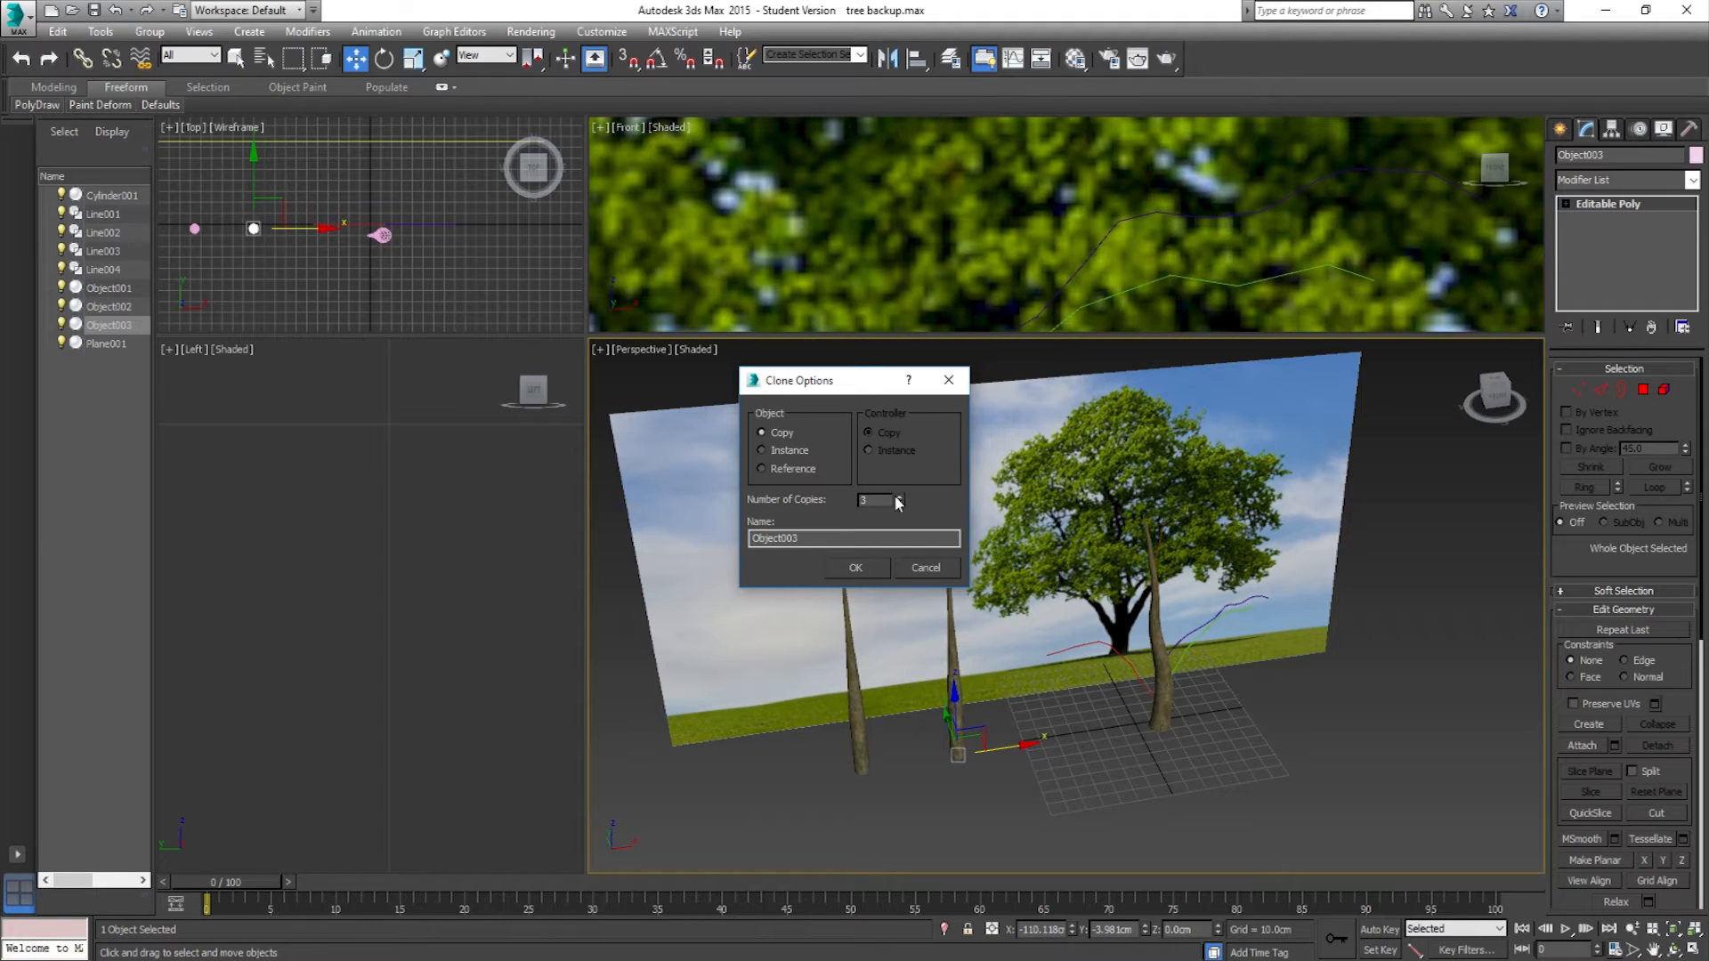
pyautogui.click(857, 567)
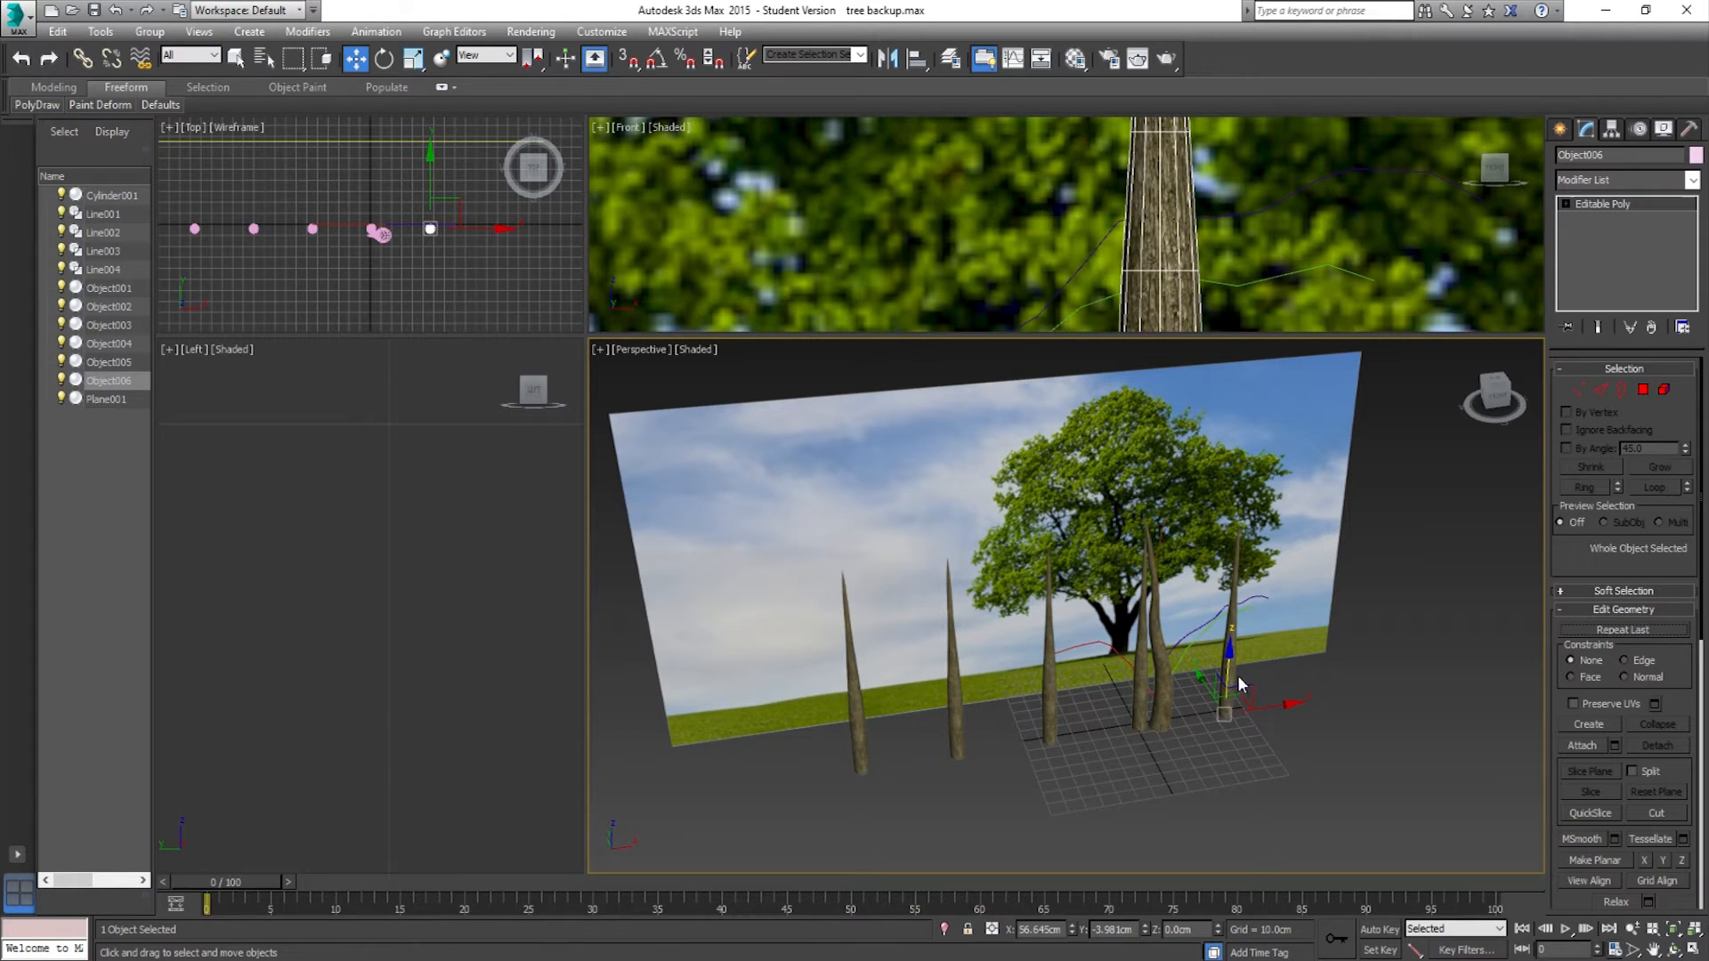
# Step: Apply PathDeform (WSM) to the farthest trunk copy, pick the left-hand limb spline as its path and set the deform axis to Y
pyautogui.click(1693, 182)
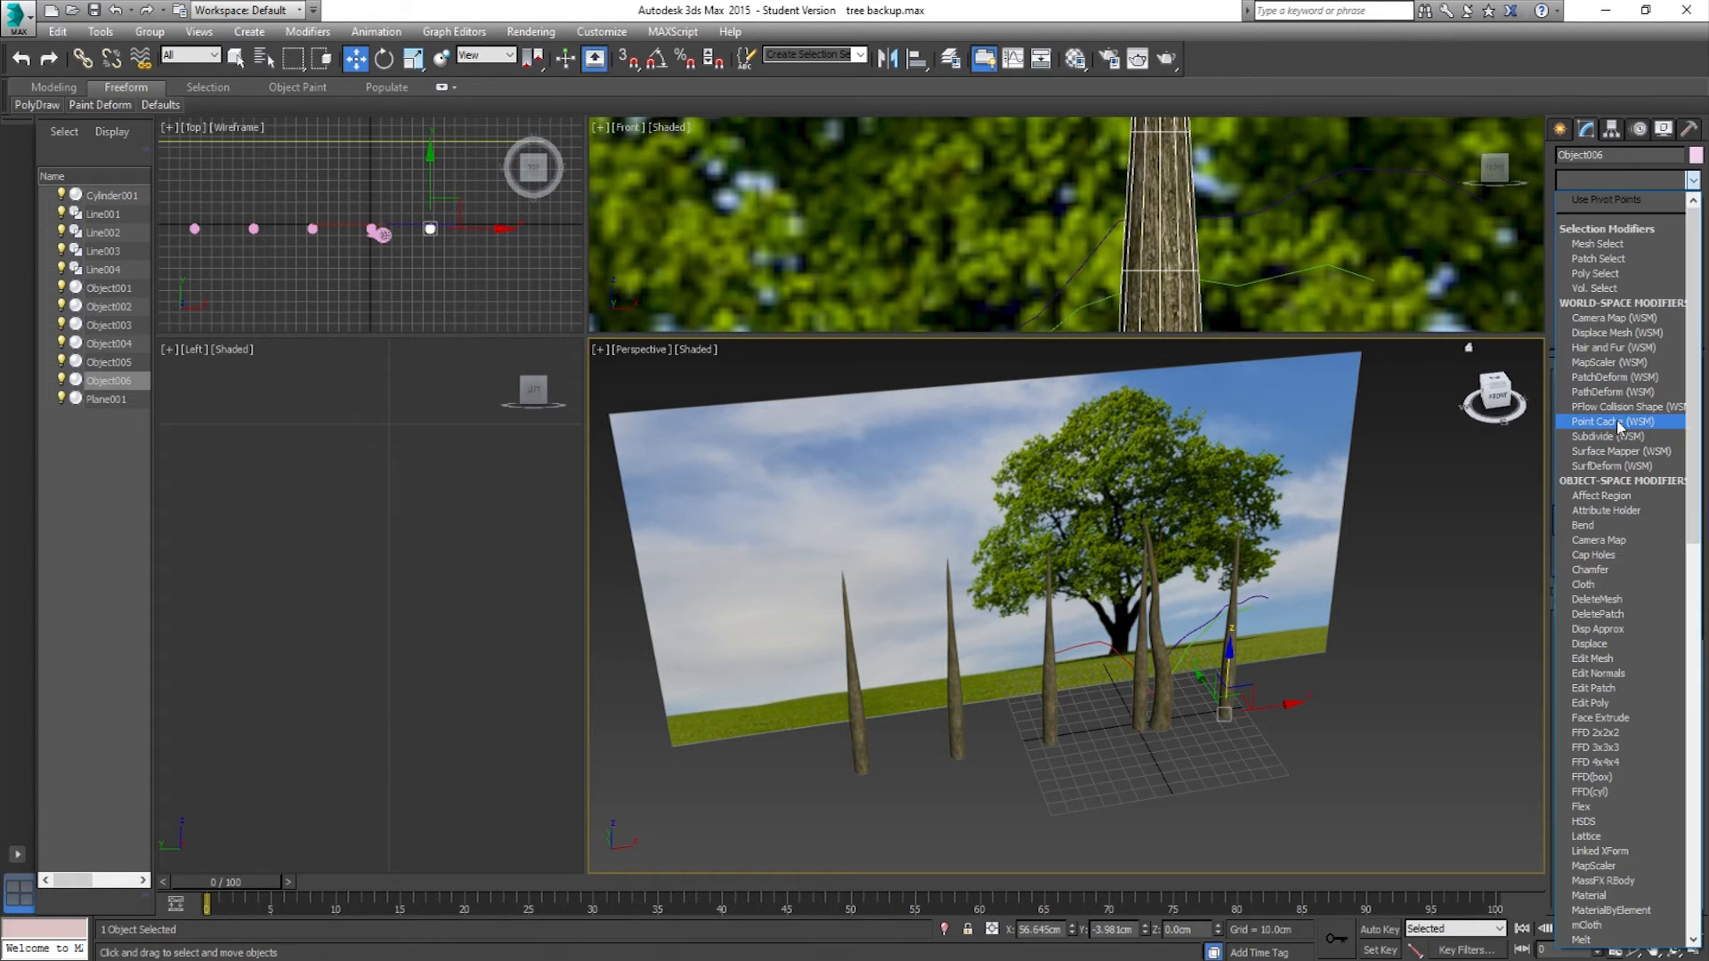
pyautogui.click(1617, 394)
pyautogui.scroll(3, 1452, 553)
pyautogui.click(1602, 420)
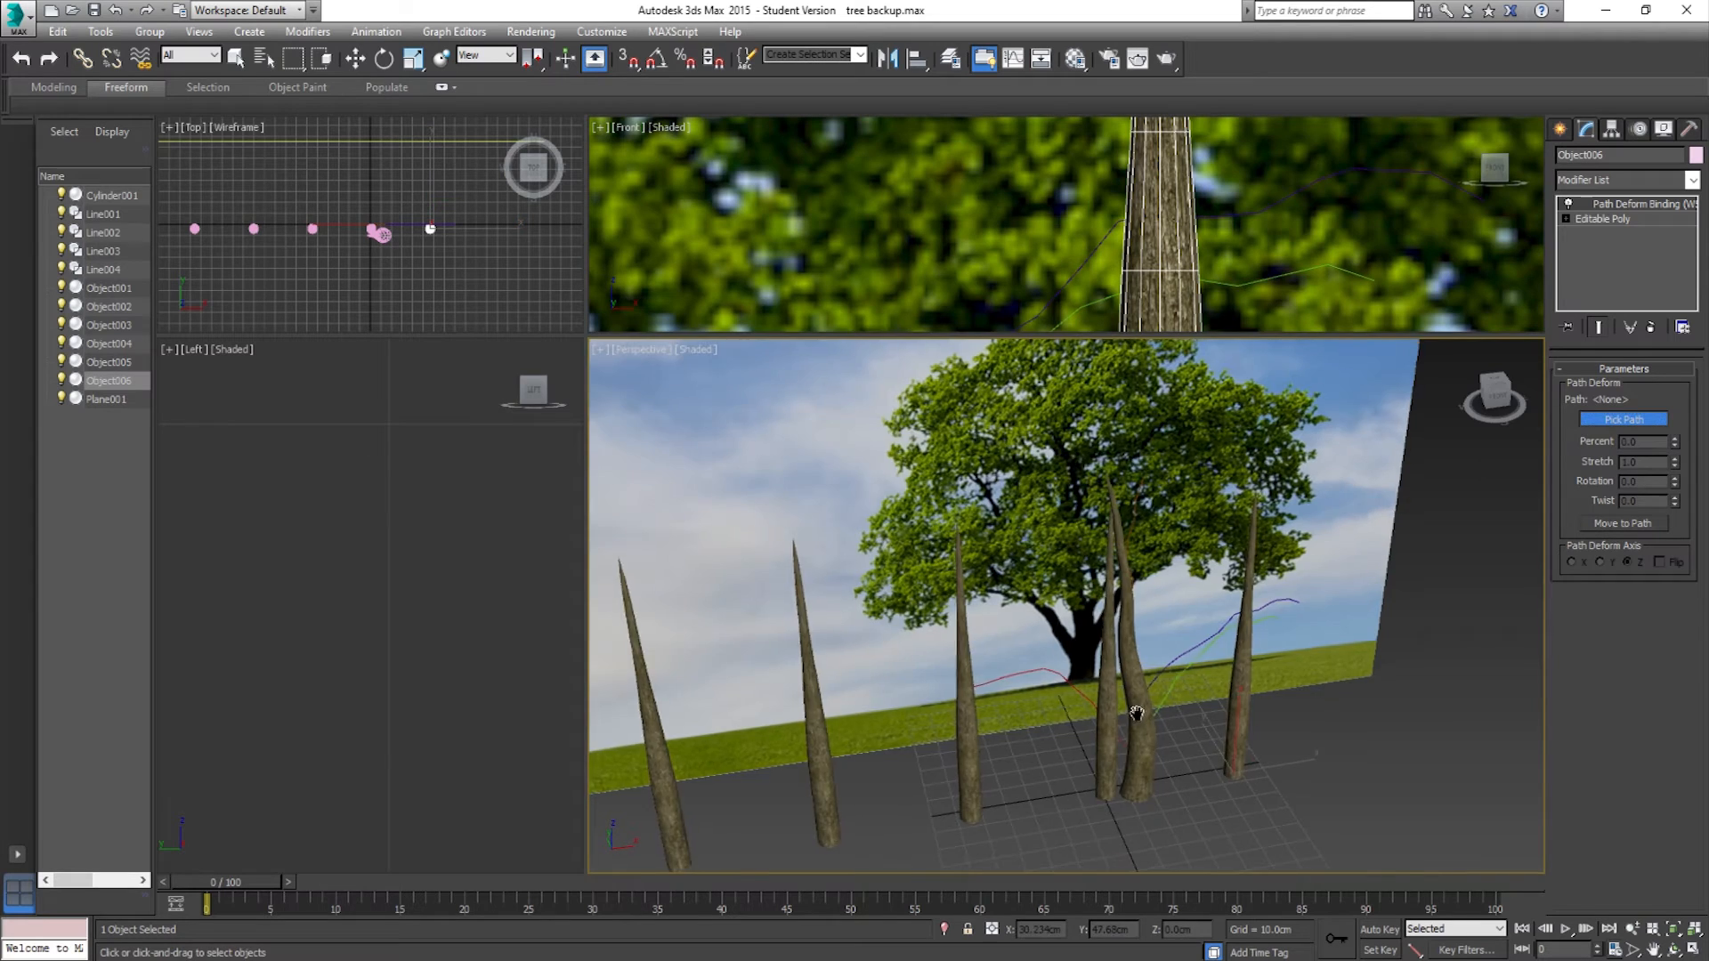
pyautogui.scroll(5, 1136, 713)
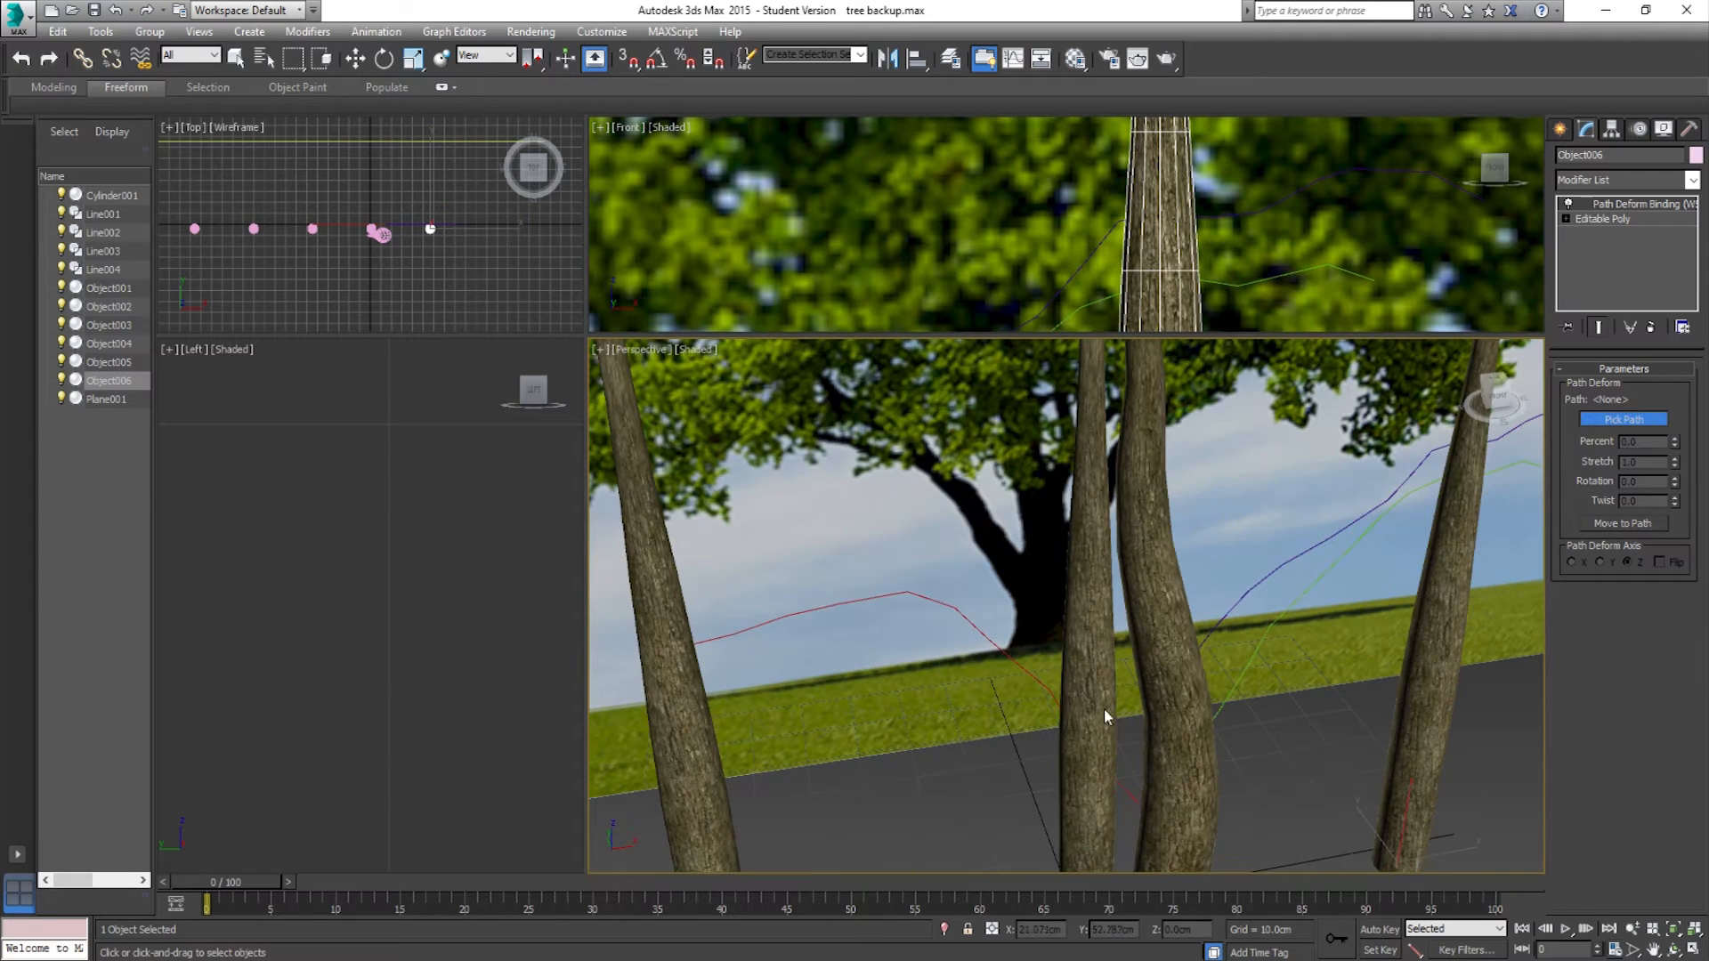
pyautogui.click(1038, 681)
pyautogui.keyDown('alt'); pyautogui.moveTo(1152, 782); pyautogui.dragTo(1050, 690, button='middle'); pyautogui.keyUp('alt')
pyautogui.click(1601, 563)
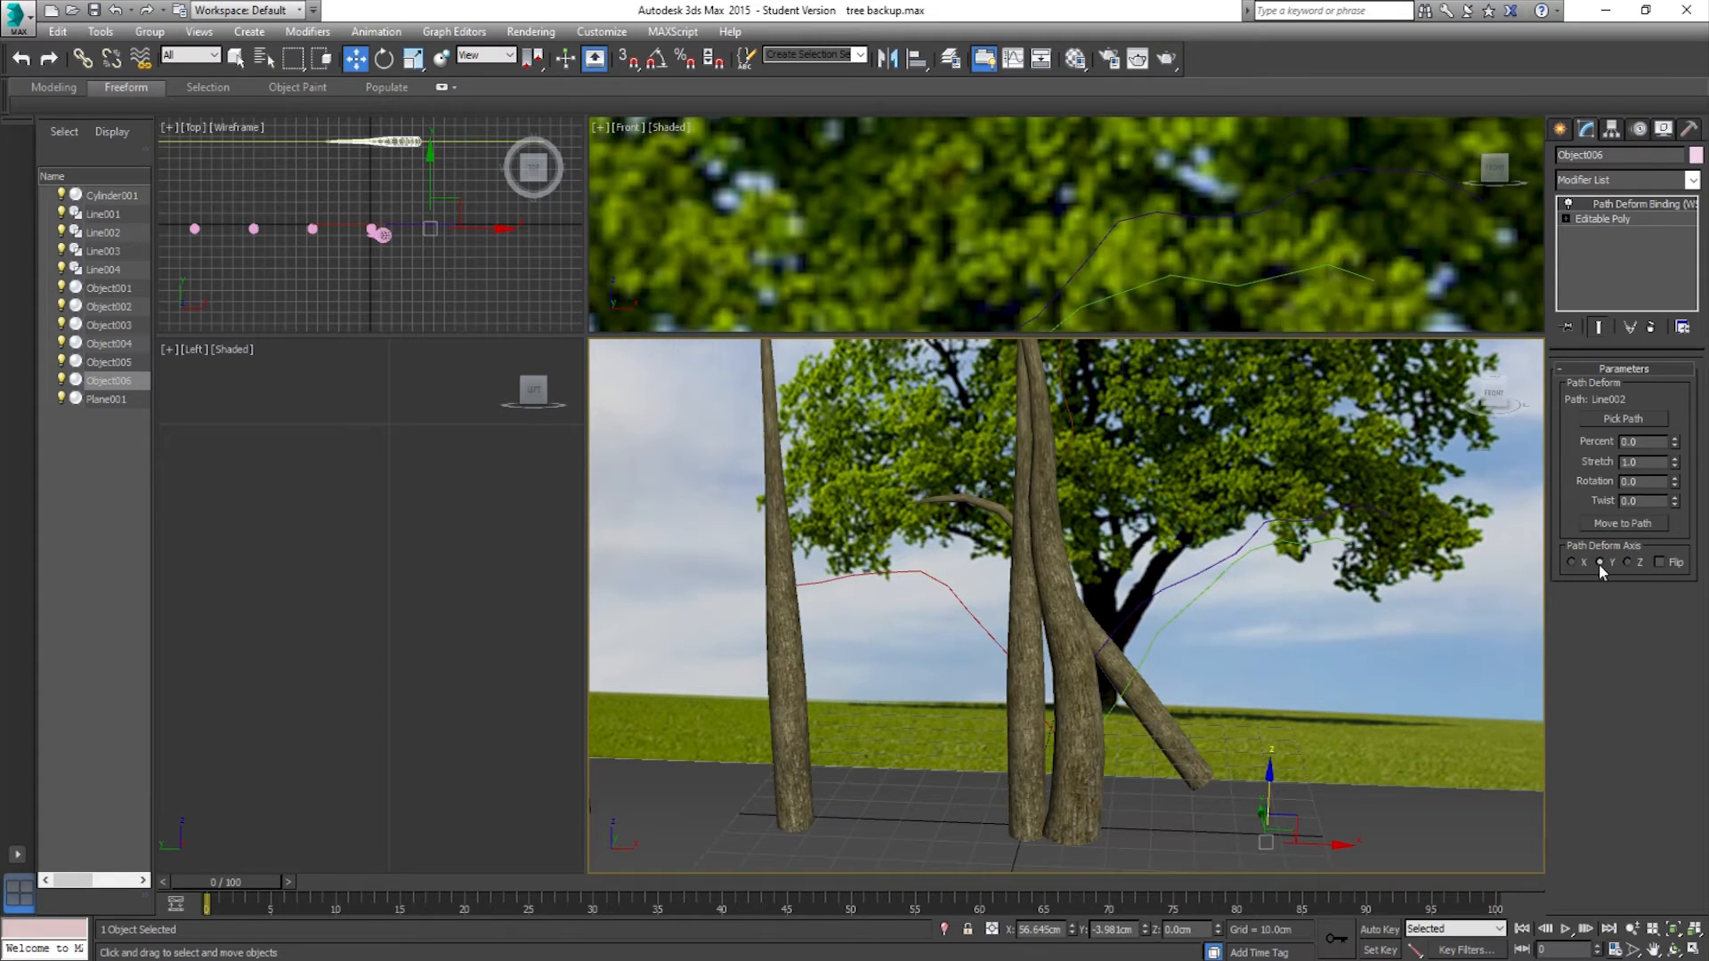
pyautogui.keyDown('alt'); pyautogui.moveTo(1133, 650); pyautogui.dragTo(1132, 650, button='middle'); pyautogui.keyUp('alt')
# Step: Fit the left-hand limb to the photo in the front view with Percent 37.5, Stretch 0.66 and Rotation 3.0
pyautogui.click(1692, 950)
pyautogui.moveTo(998, 578); pyautogui.dragTo(1058, 577, button='middle')
pyautogui.press('f')
pyautogui.click(1674, 461)
pyautogui.moveTo(1674, 463); pyautogui.dragTo(1656, 359)
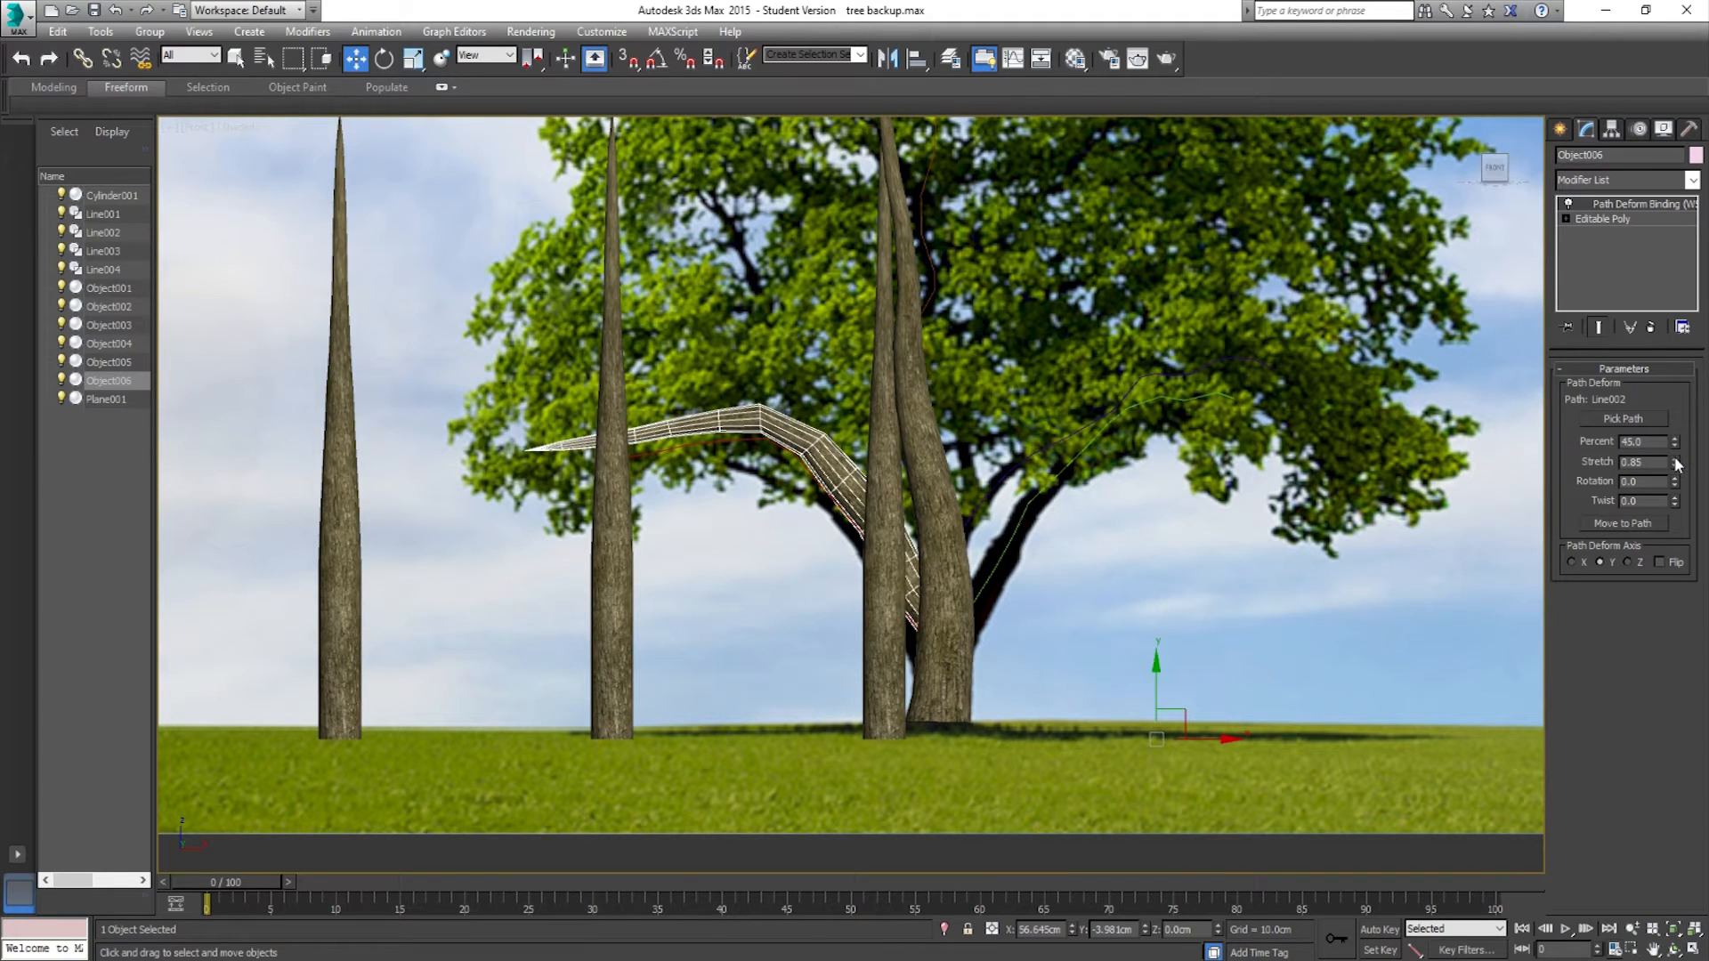
pyautogui.moveTo(1678, 463); pyautogui.dragTo(1683, 465)
pyautogui.moveTo(1675, 479)
pyautogui.mouseDown()
pyautogui.moveTo(1682, 518)
pyautogui.moveTo(1677, 500)
pyautogui.mouseUp()
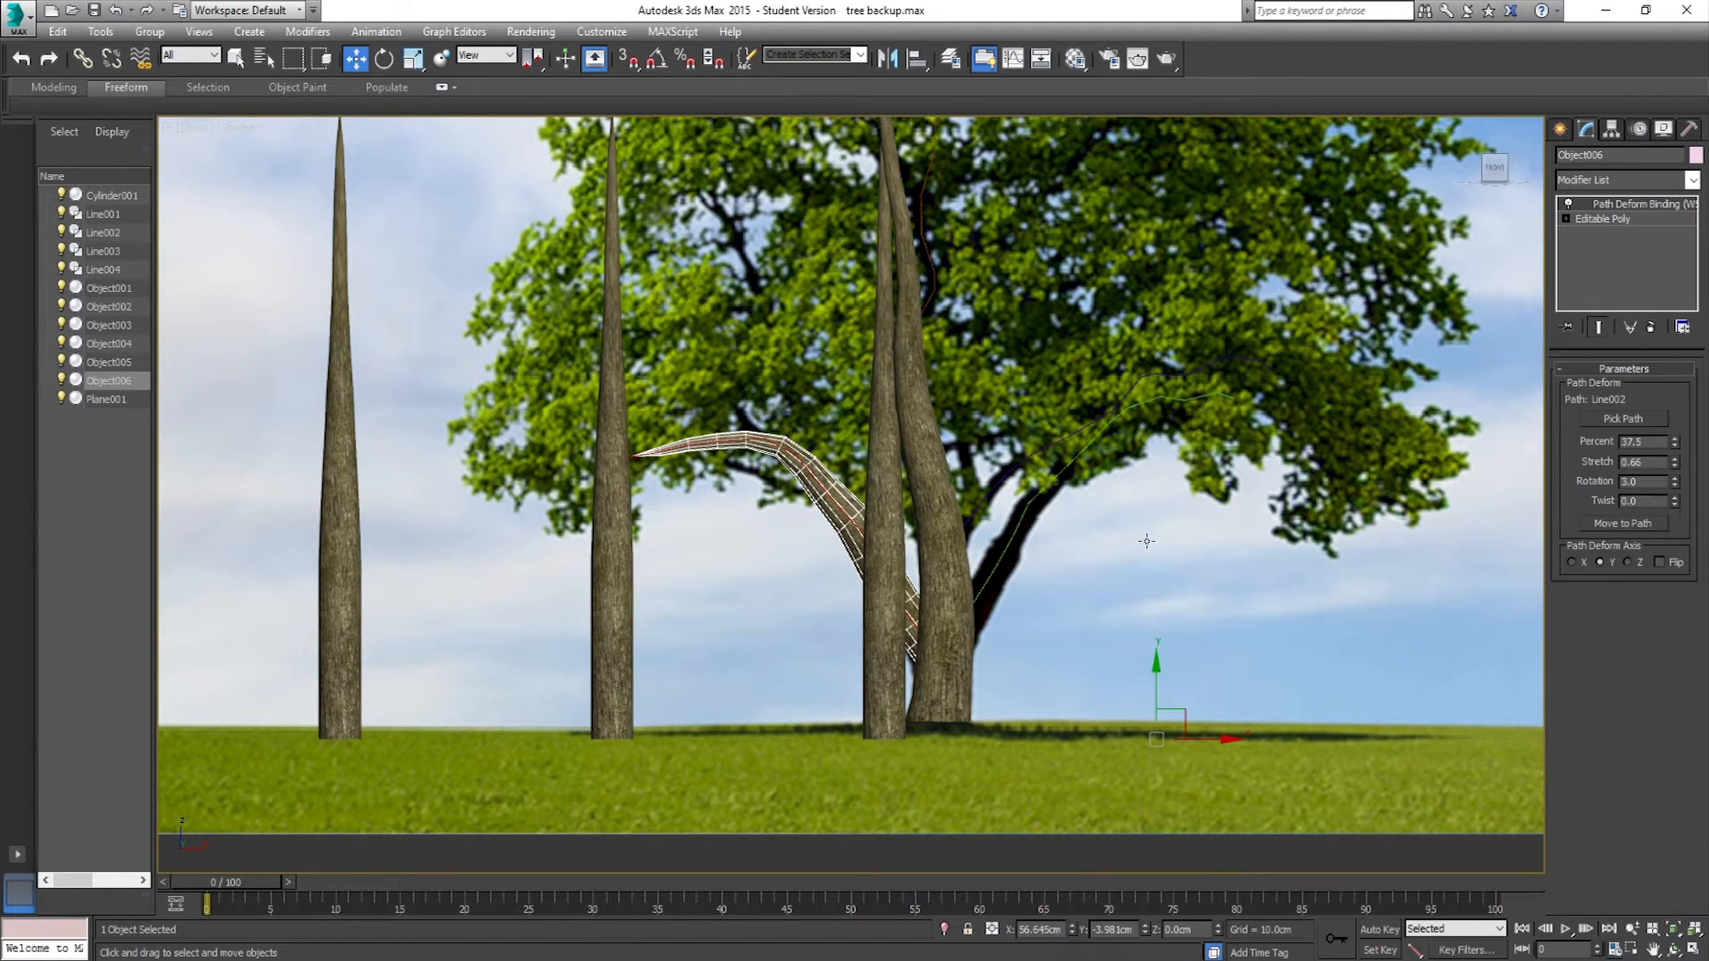
# Step: Apply PathDeform (WSM) to the straight copy beside the trunk, following the right-hand limb spline Line001 with the deform axis set to Y
pyautogui.moveTo(944, 661); pyautogui.dragTo(964, 664, button='middle')
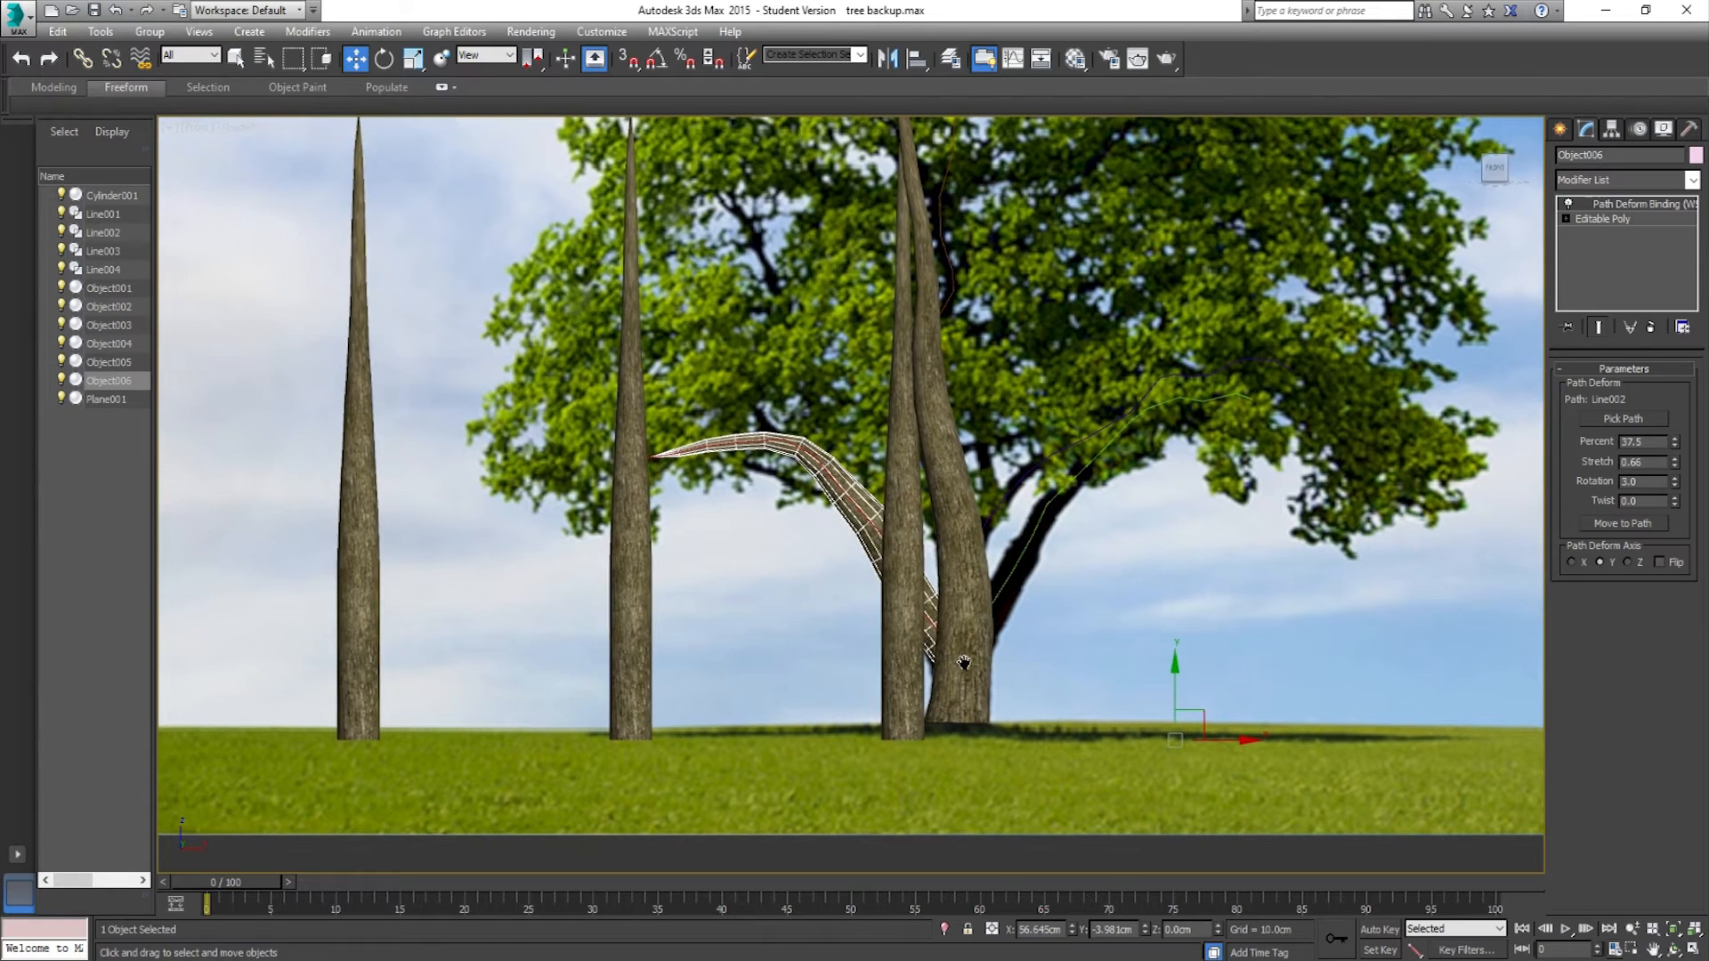
pyautogui.scroll(2, 993, 633)
pyautogui.scroll(-2, 873, 621)
pyautogui.moveTo(874, 622); pyautogui.dragTo(845, 671, button='middle')
pyautogui.click(840, 674)
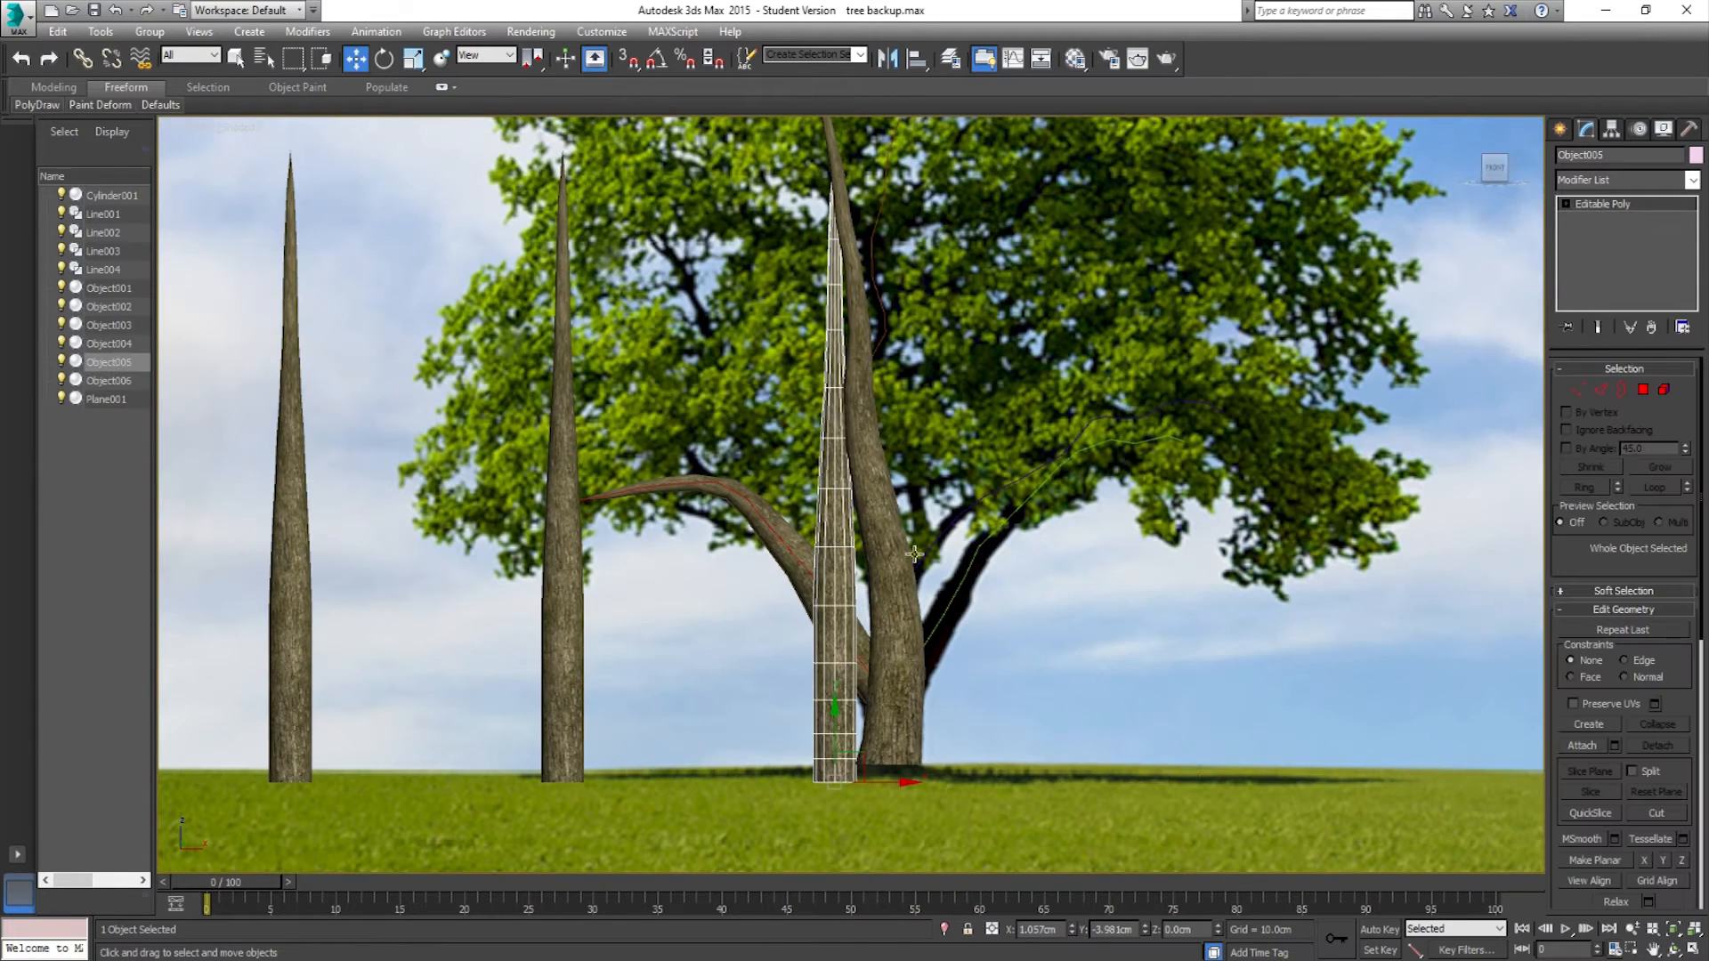
pyautogui.click(1689, 181)
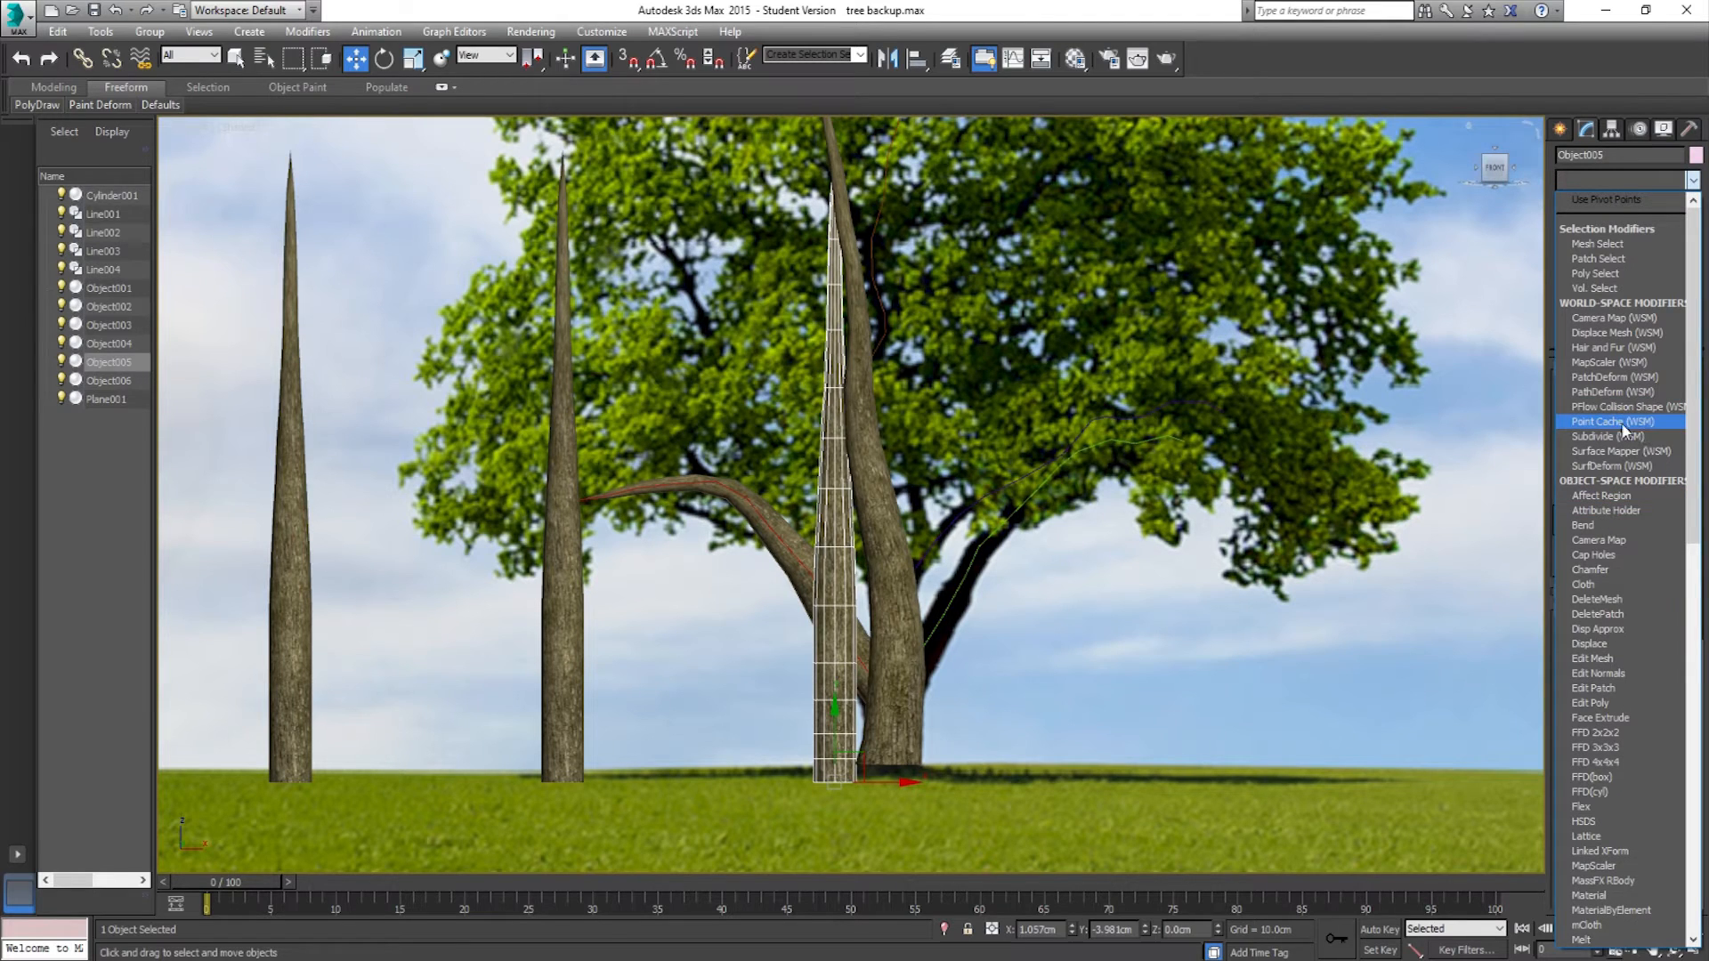
pyautogui.click(1613, 392)
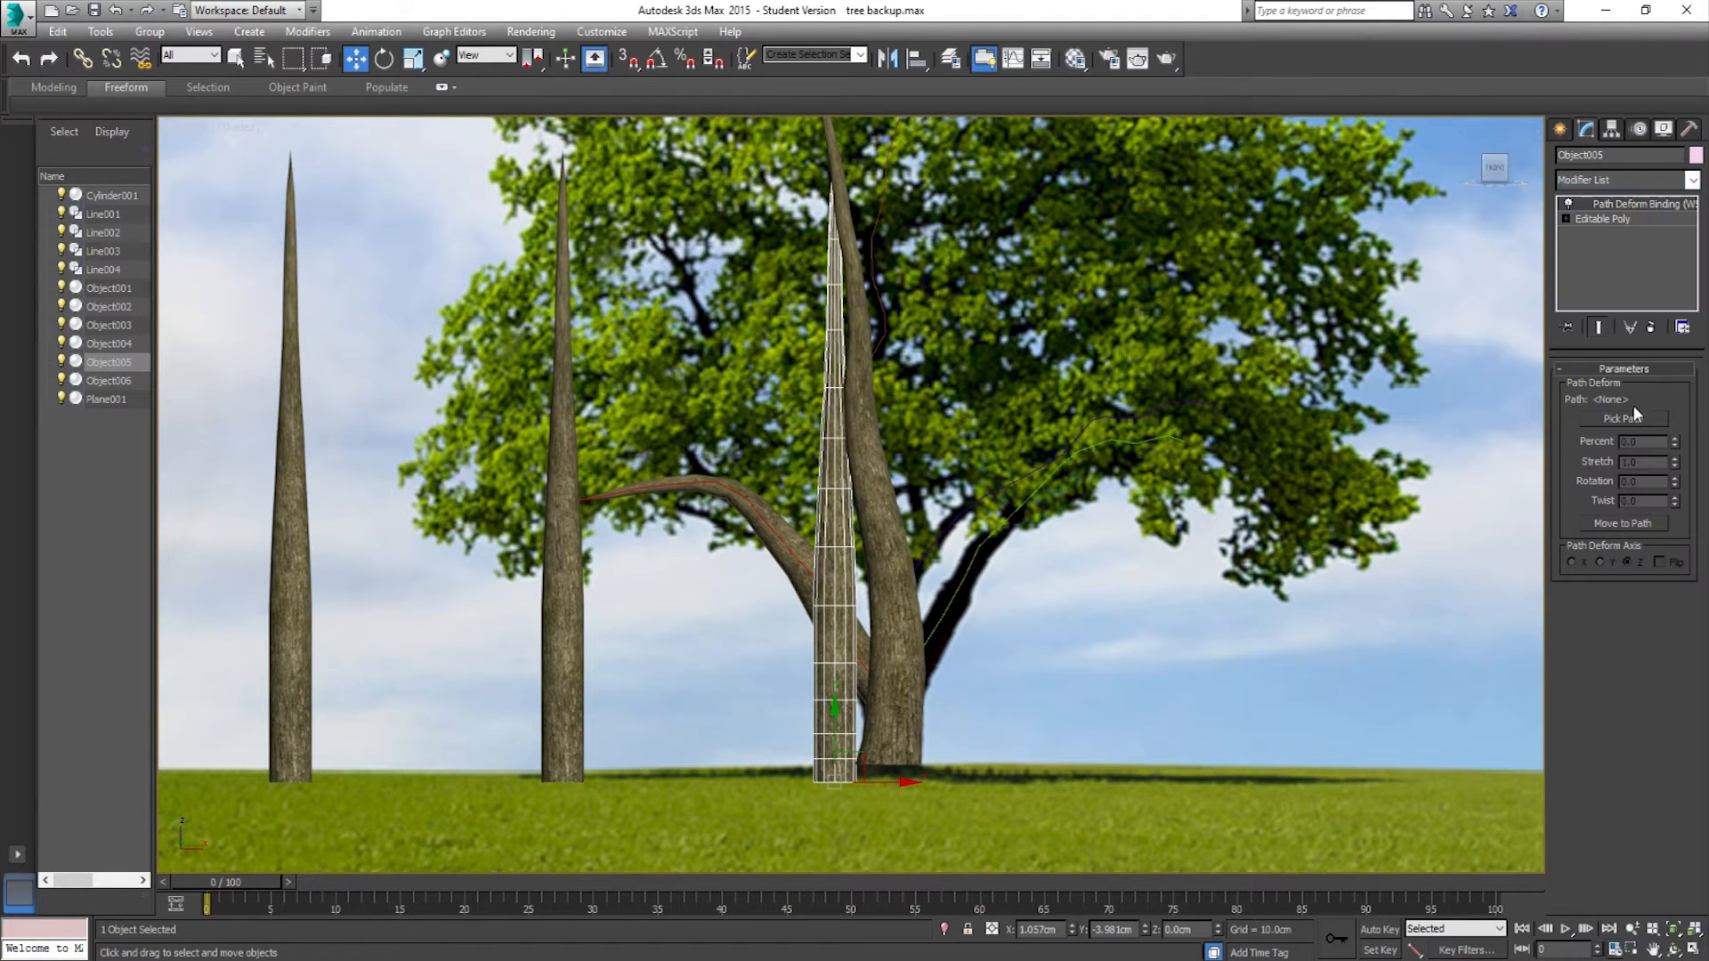
pyautogui.click(1632, 418)
pyautogui.click(958, 580)
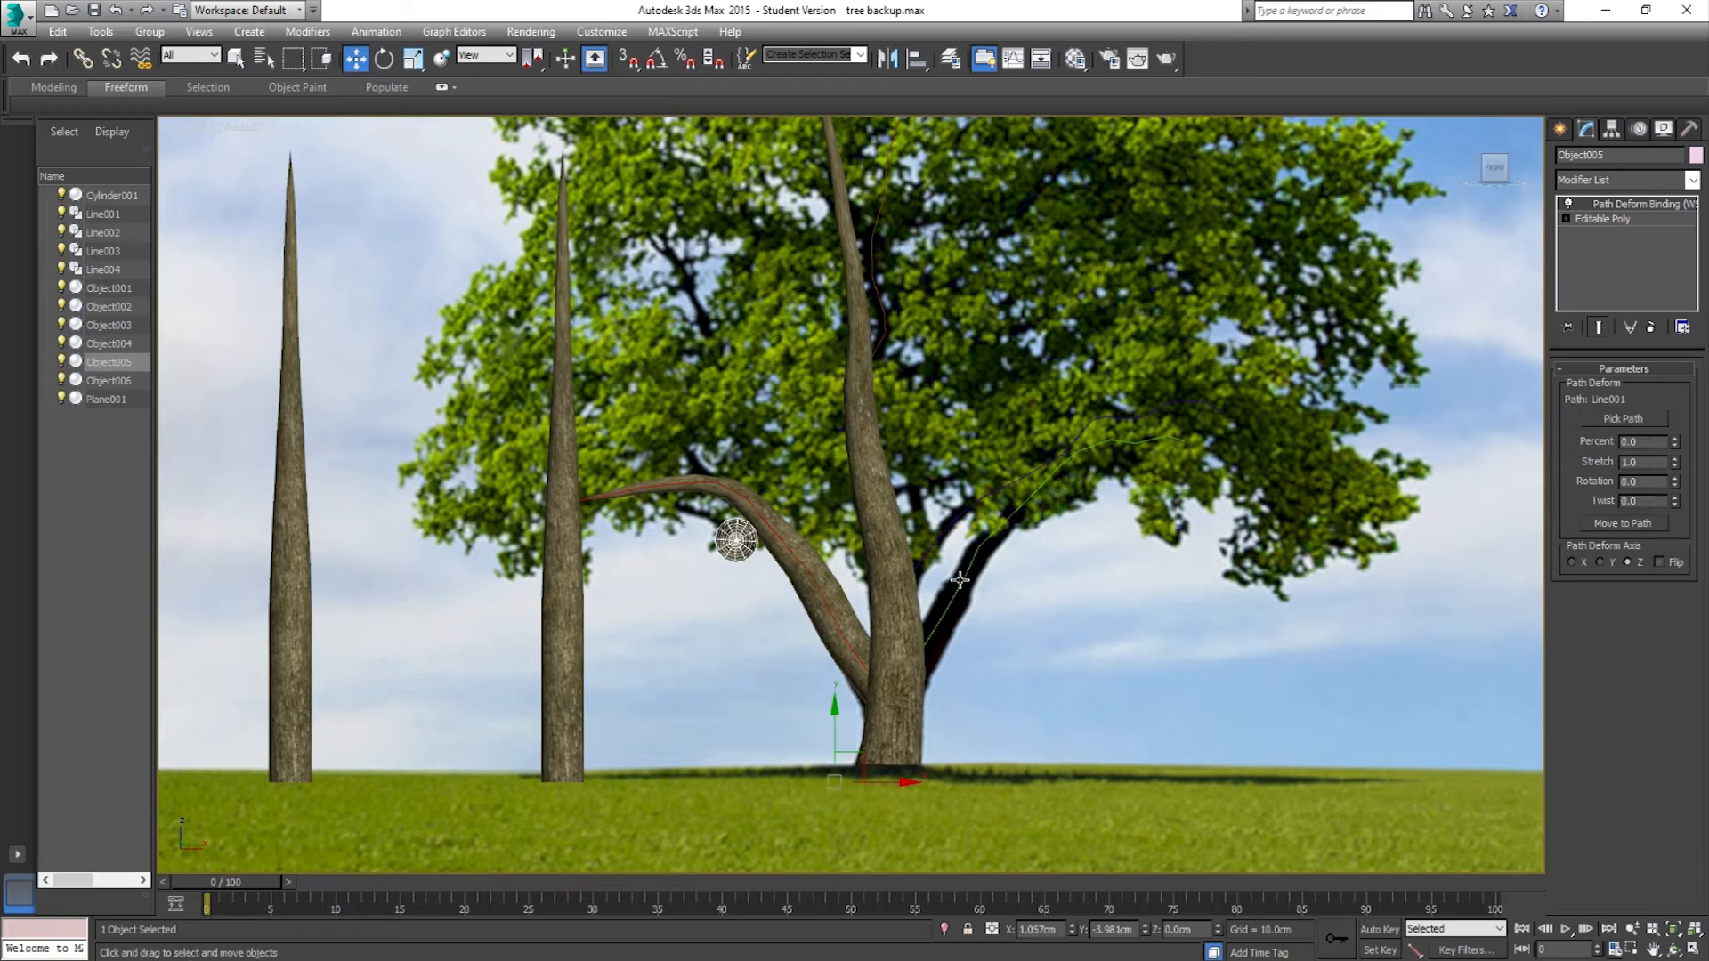
pyautogui.click(1602, 562)
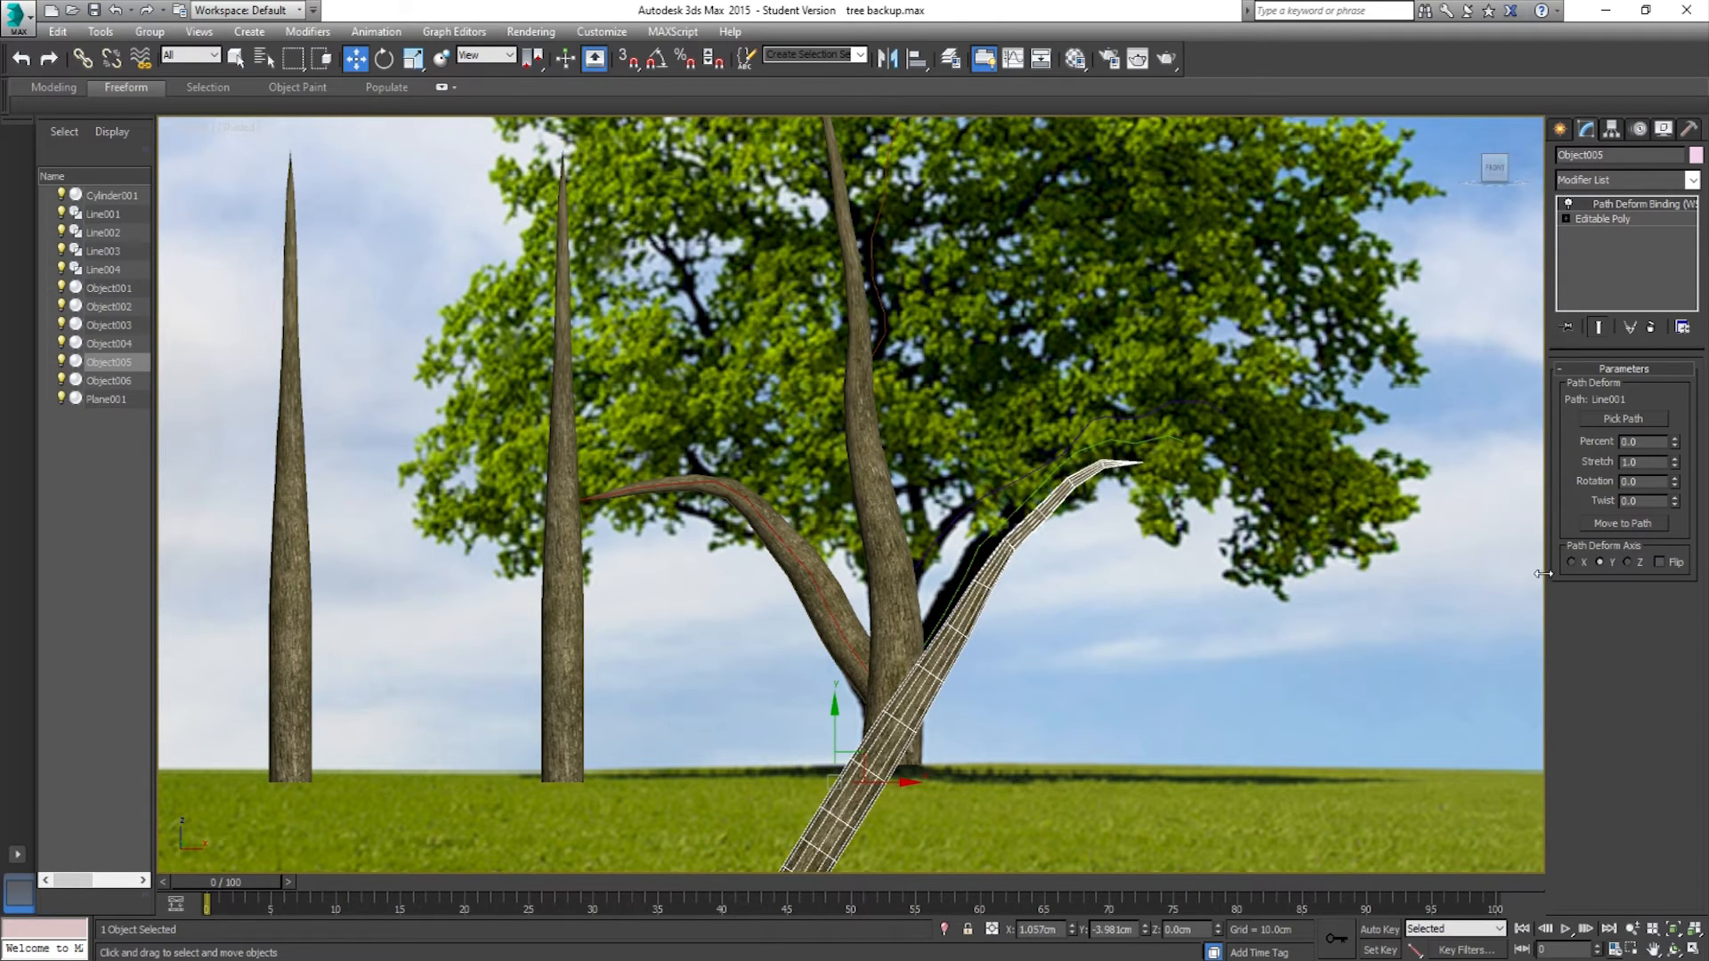
# Step: Fit the right-hand limb to the photo with Percent 42.5, Stretch 0.78, Rotation -3.0 and Twist -2.5
pyautogui.moveTo(1677, 463); pyautogui.dragTo(1674, 409)
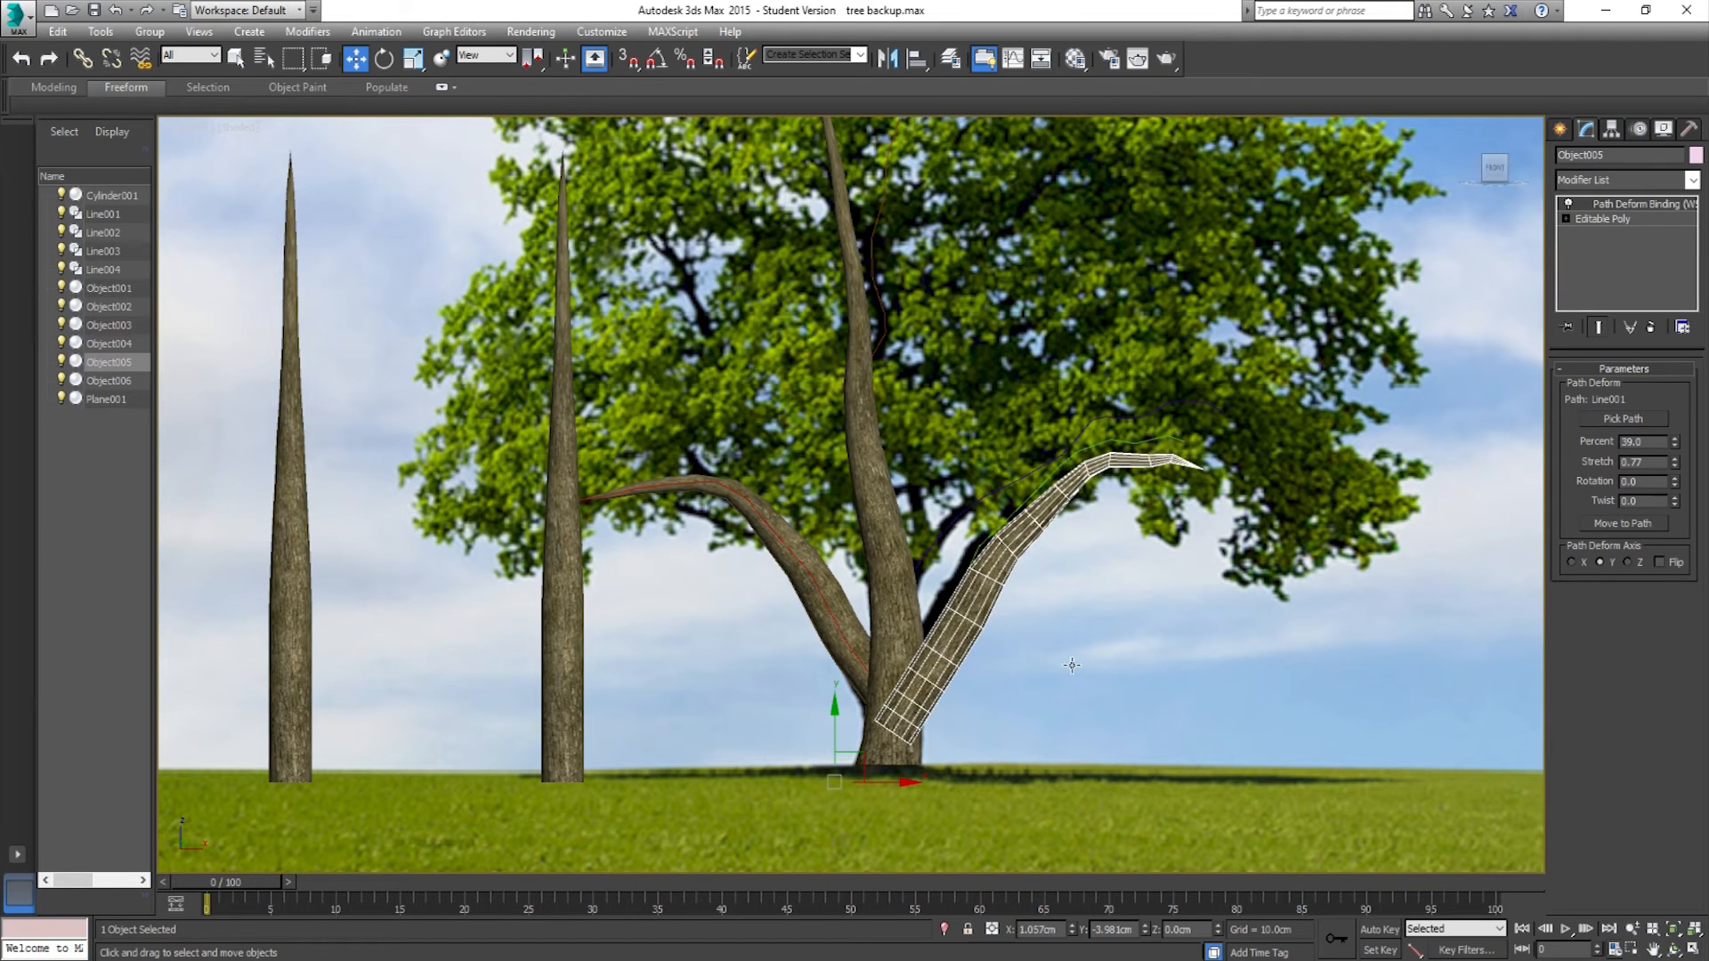
pyautogui.scroll(2, 936, 709)
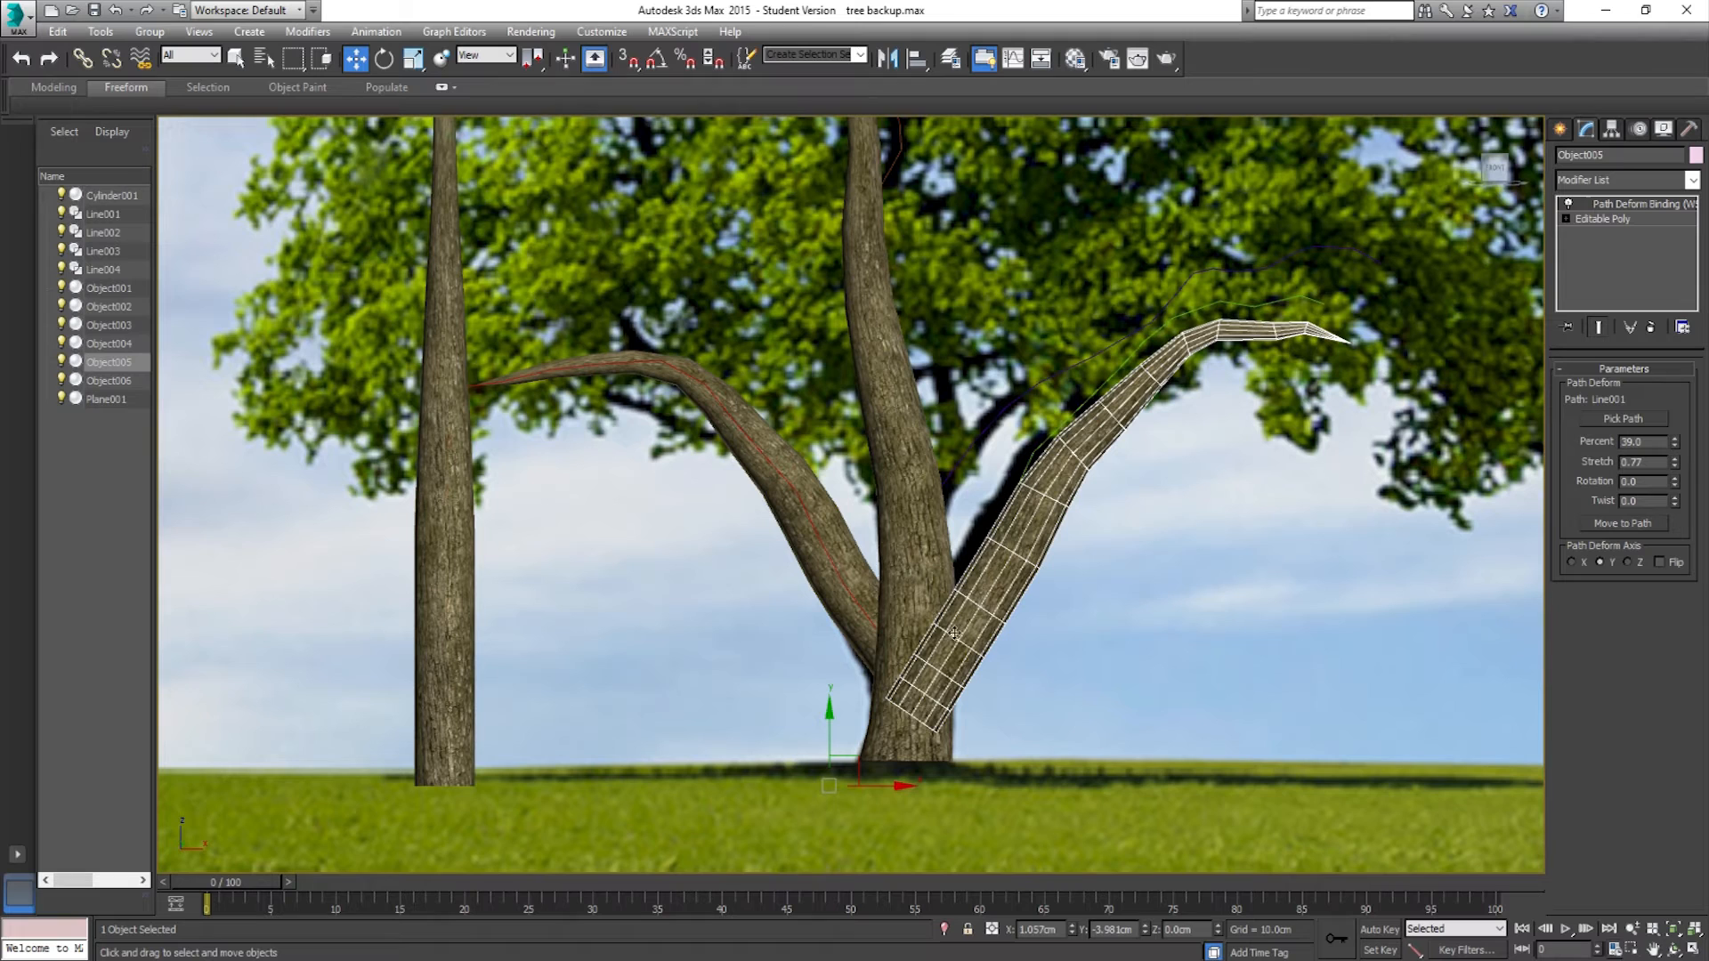
pyautogui.scroll(-3, 1212, 550)
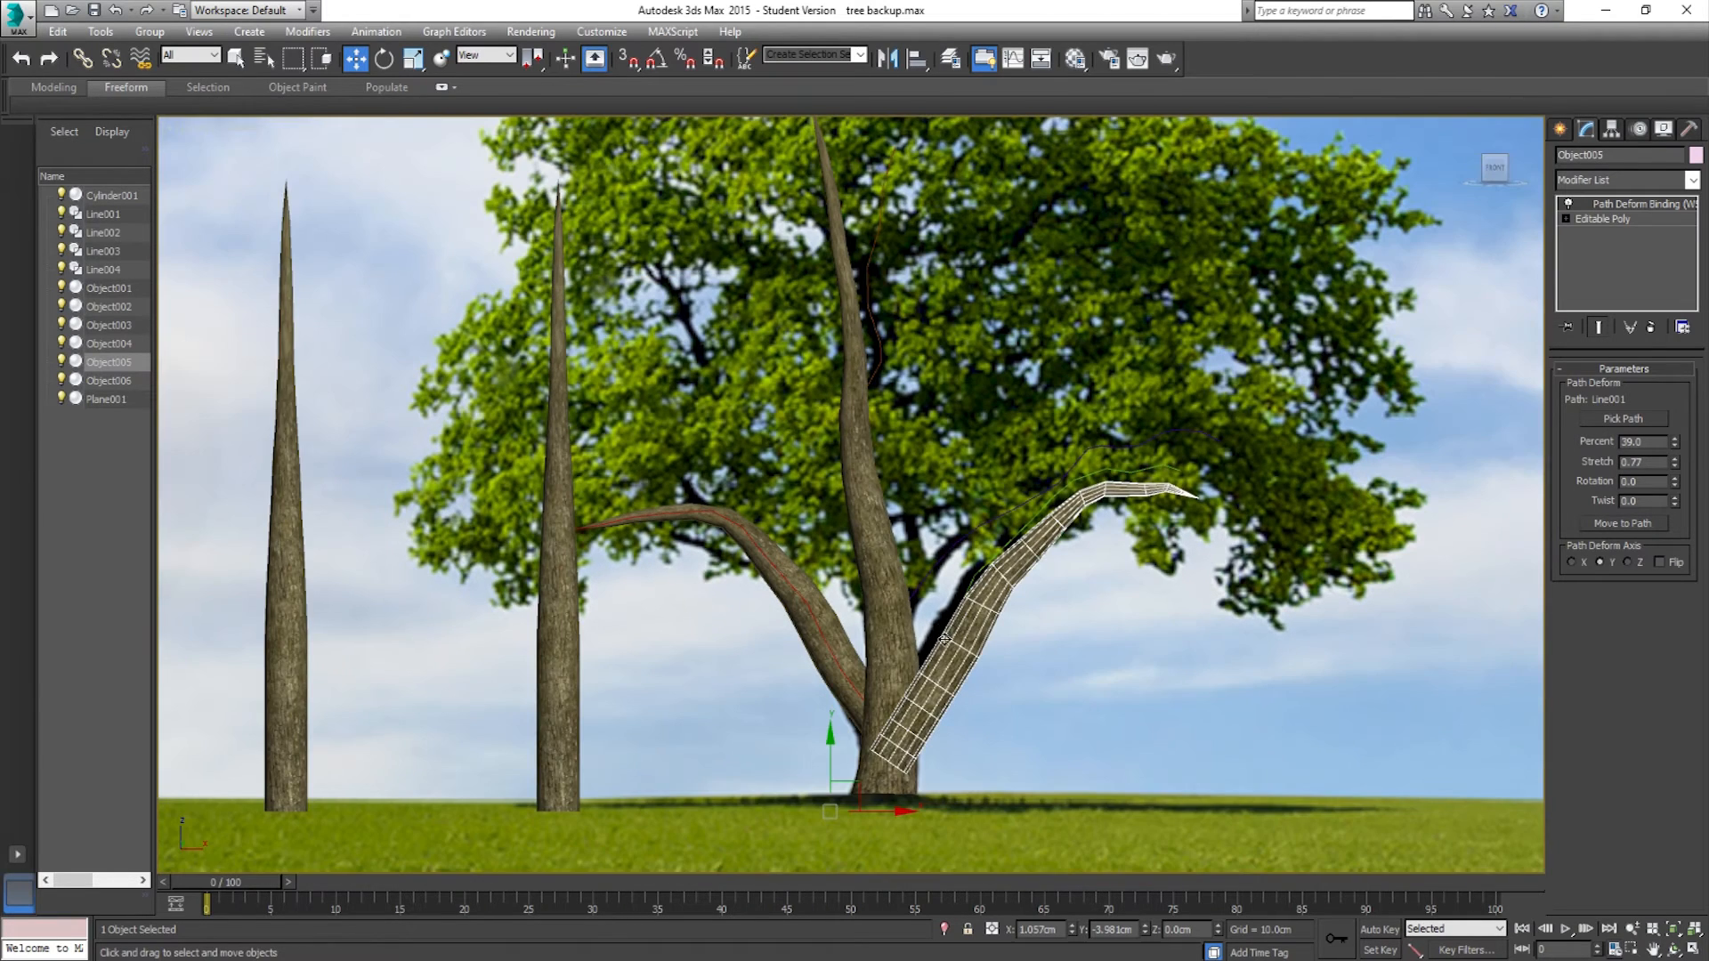
pyautogui.moveTo(1677, 462); pyautogui.dragTo(1678, 504)
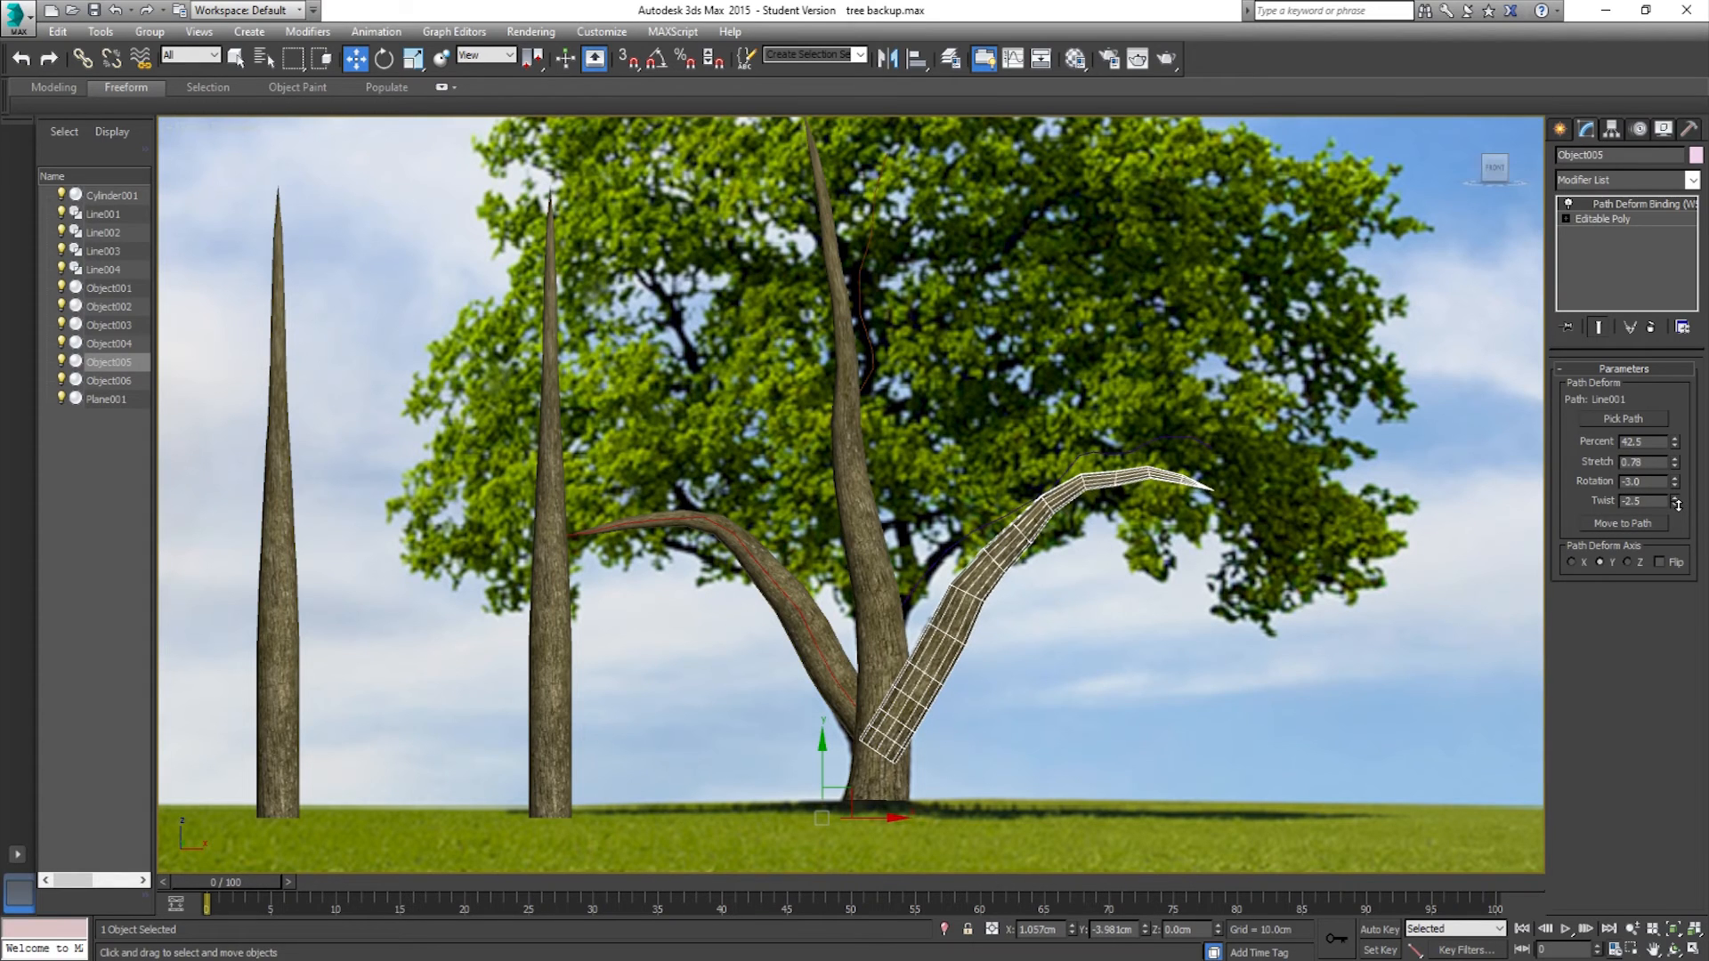
# Step: Select the straight copy nearest the trunk and thin it by scaling to about 62% in X and Y only
pyautogui.click(550, 534)
pyautogui.click(1692, 180)
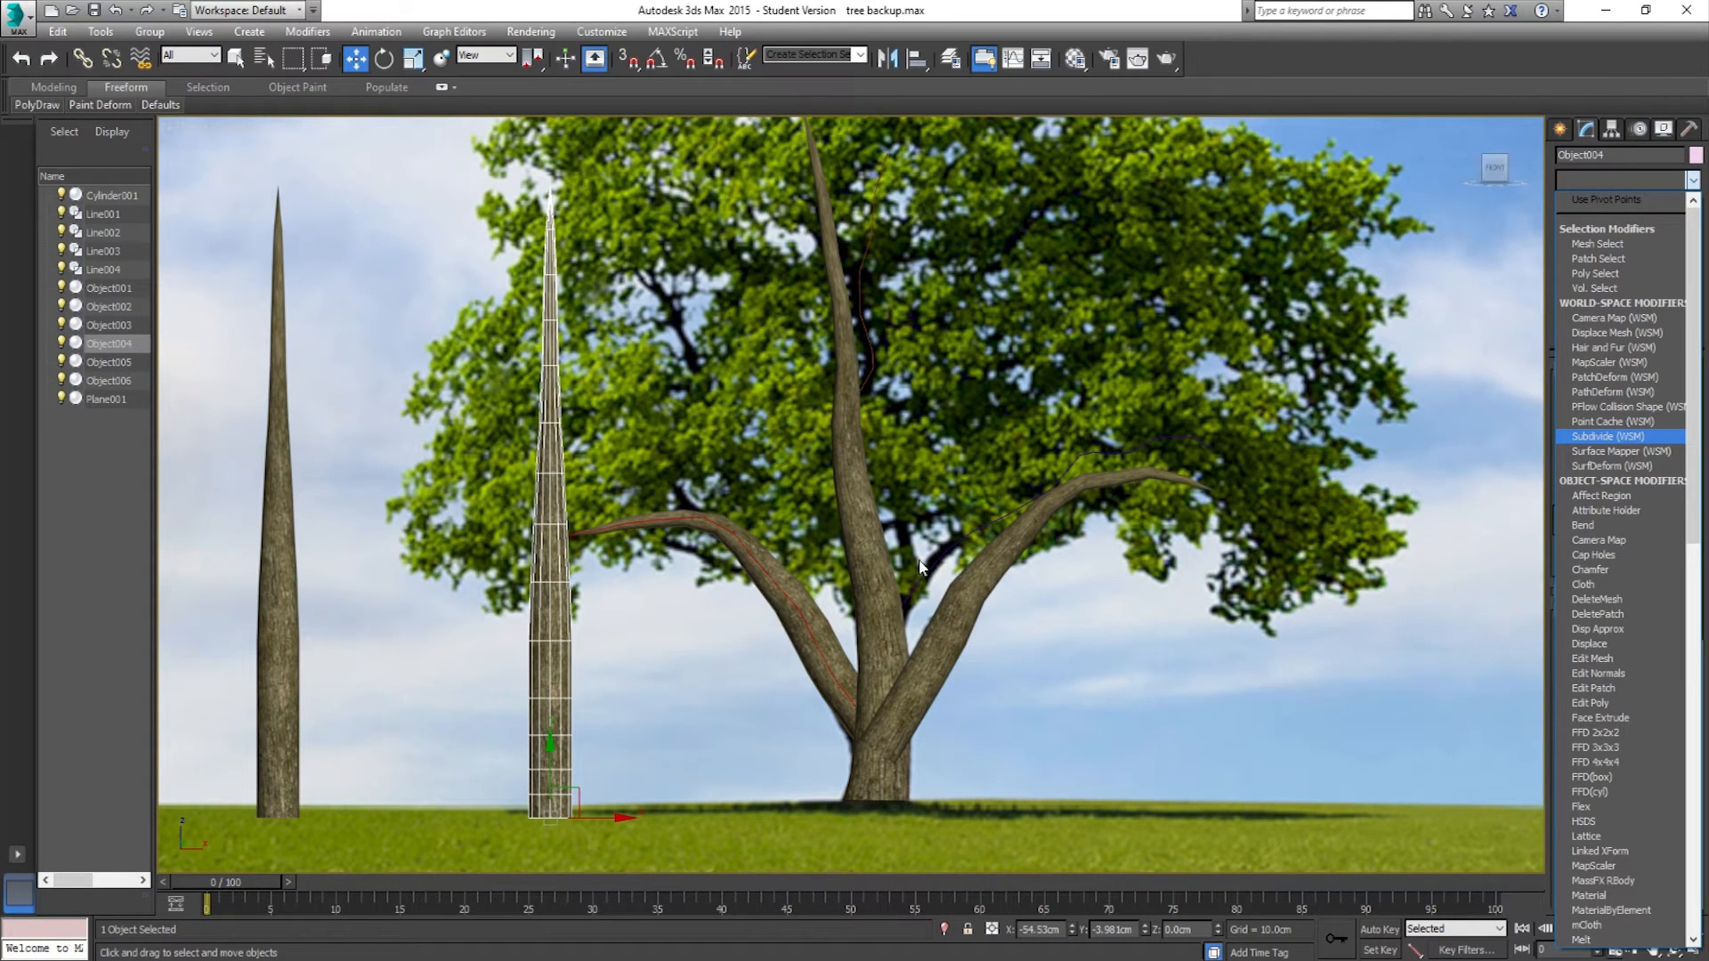
pyautogui.click(1289, 444)
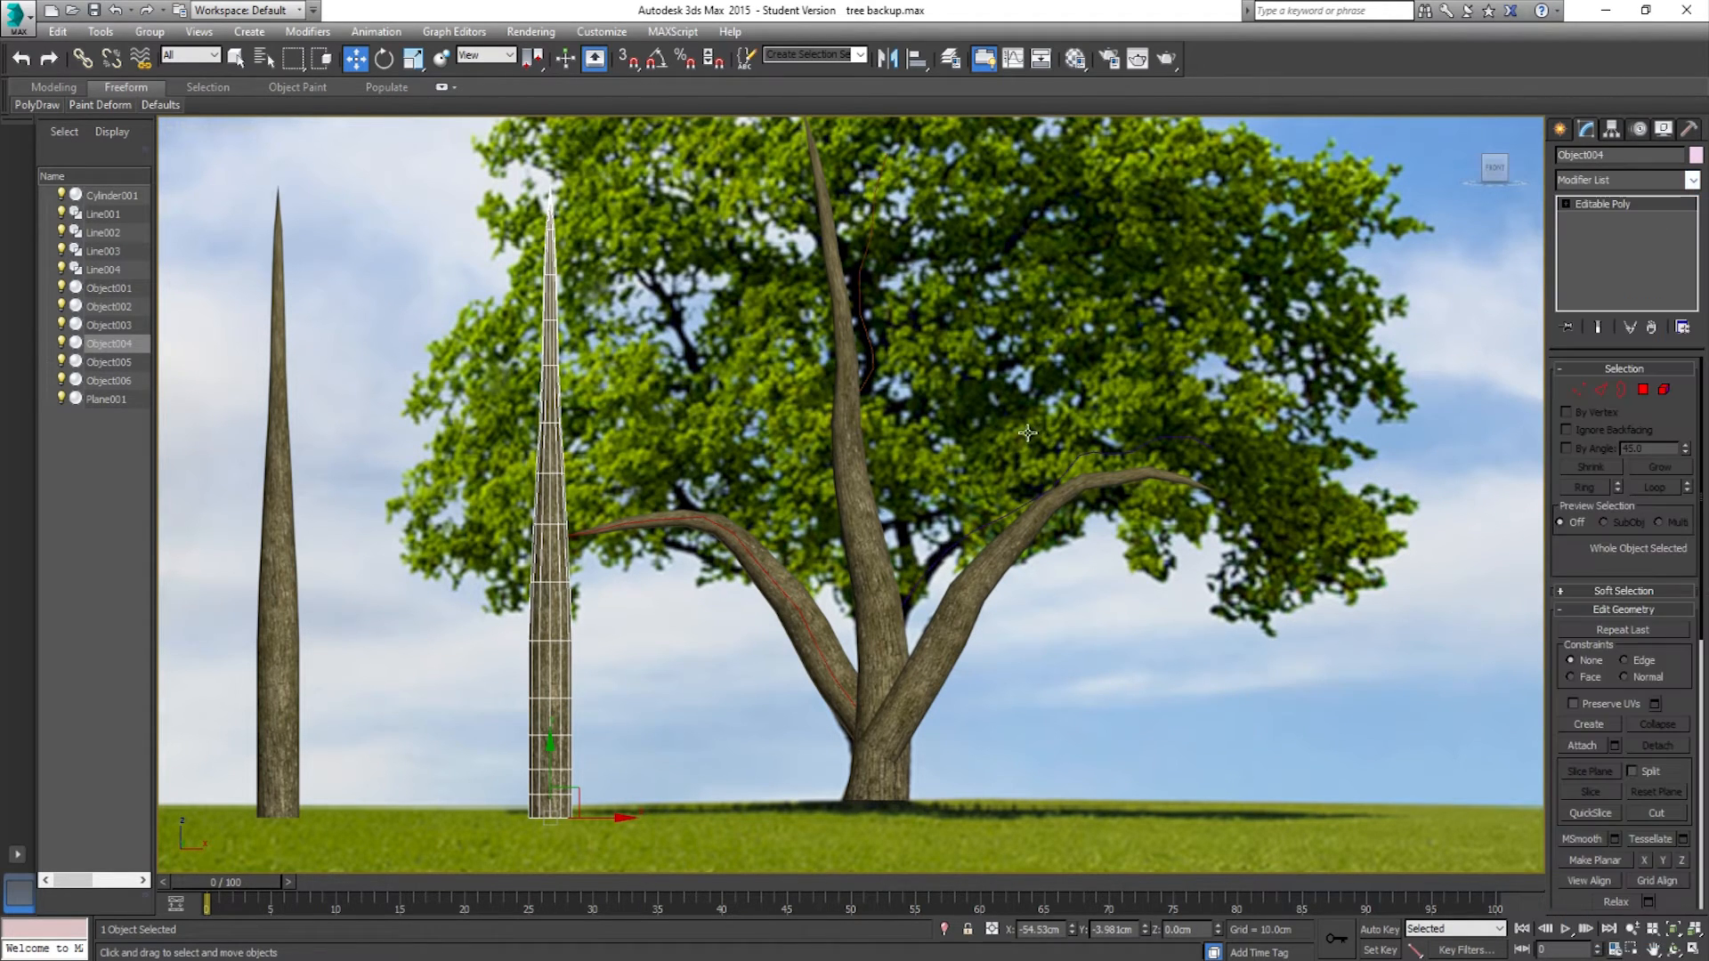
pyautogui.click(422, 60)
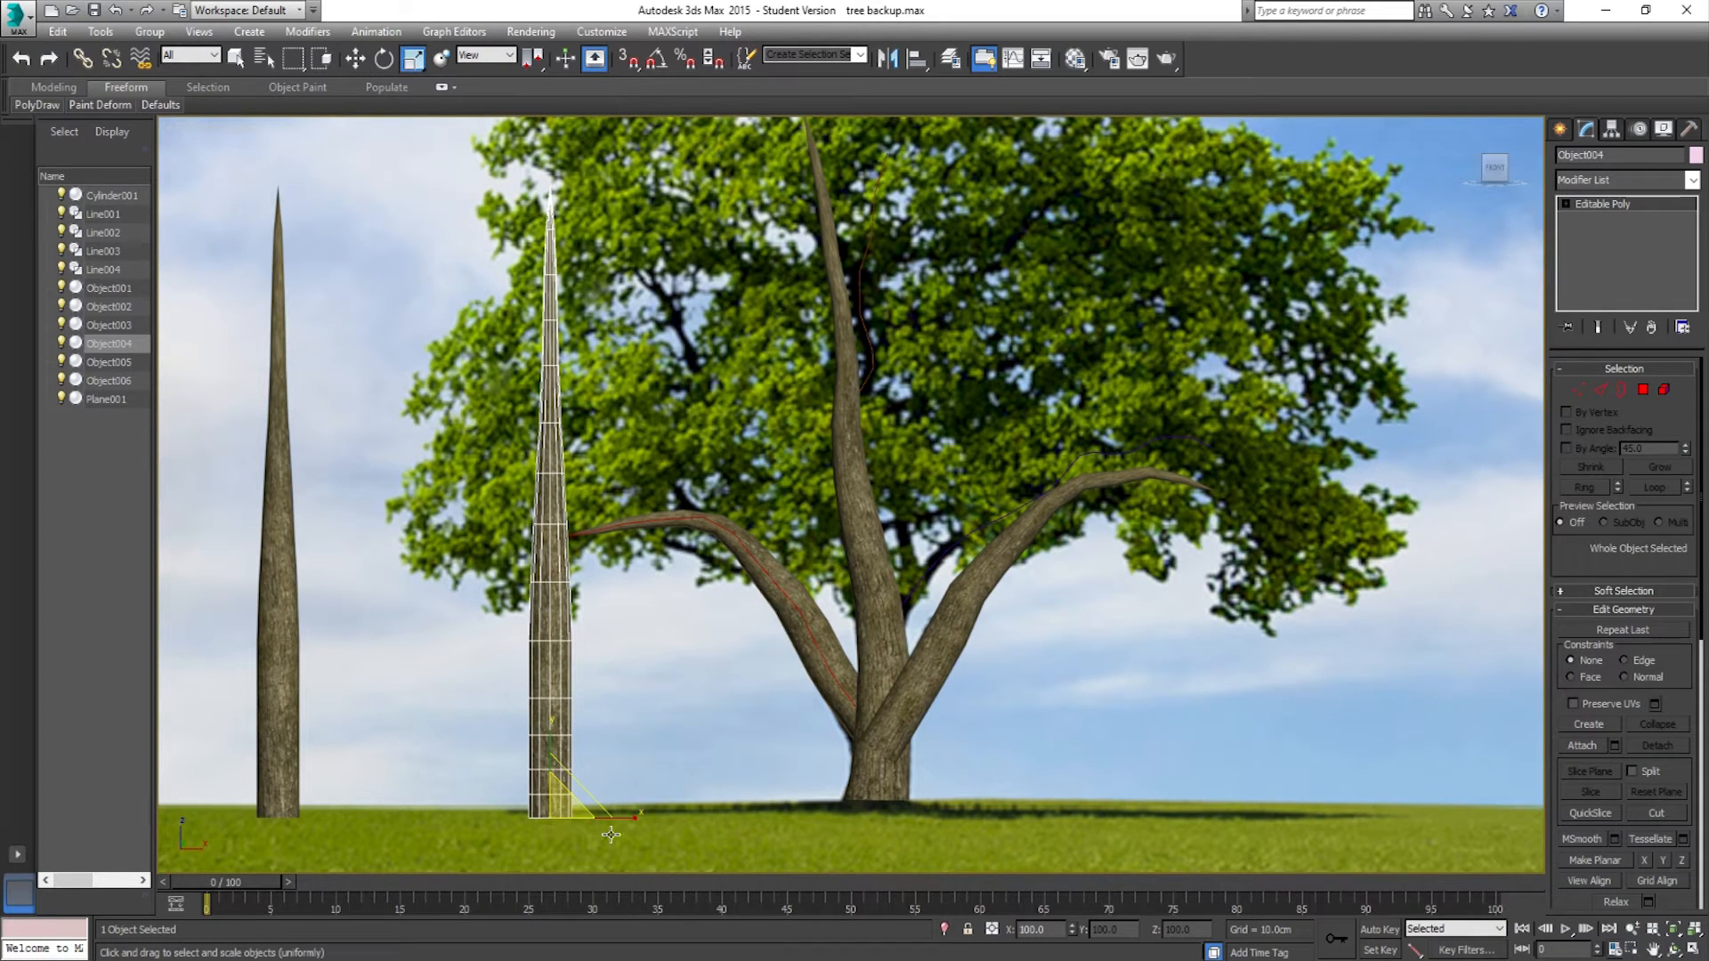
pyautogui.click(1694, 951)
pyautogui.moveTo(1053, 685); pyautogui.dragTo(1007, 620, button='middle')
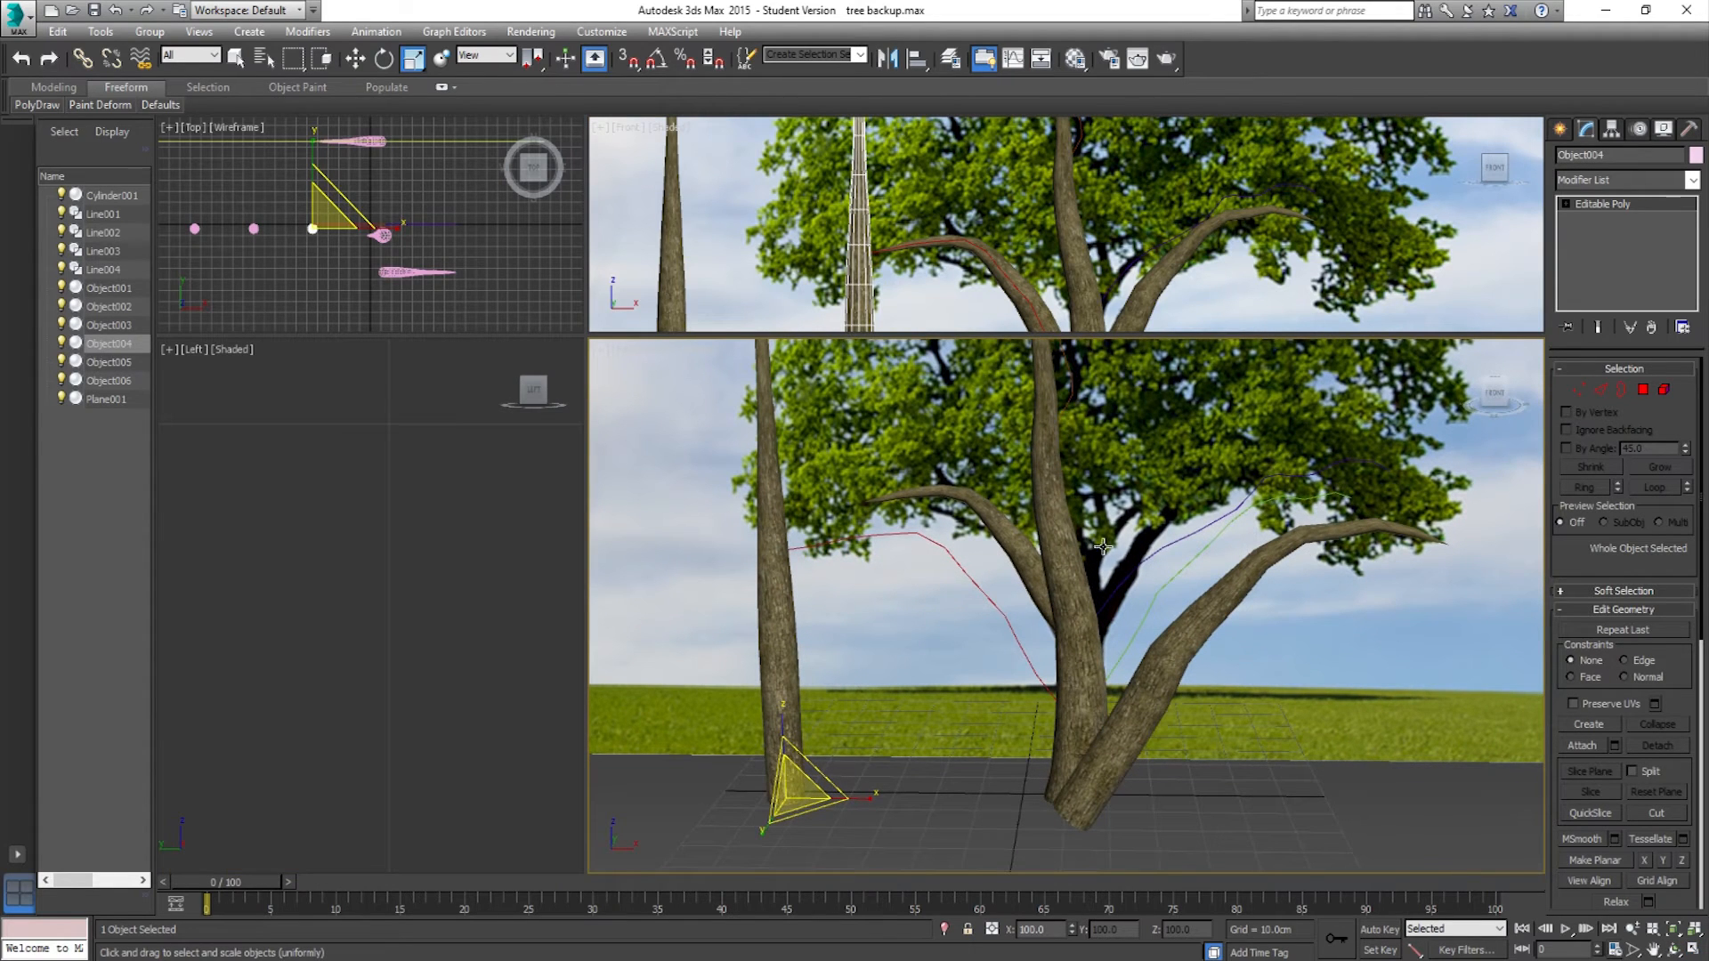
pyautogui.moveTo(854, 794); pyautogui.dragTo(797, 793)
# Step: Move the thinned copy along X in the front view so it stands closer to the main trunk
pyautogui.scroll(3, 771, 823)
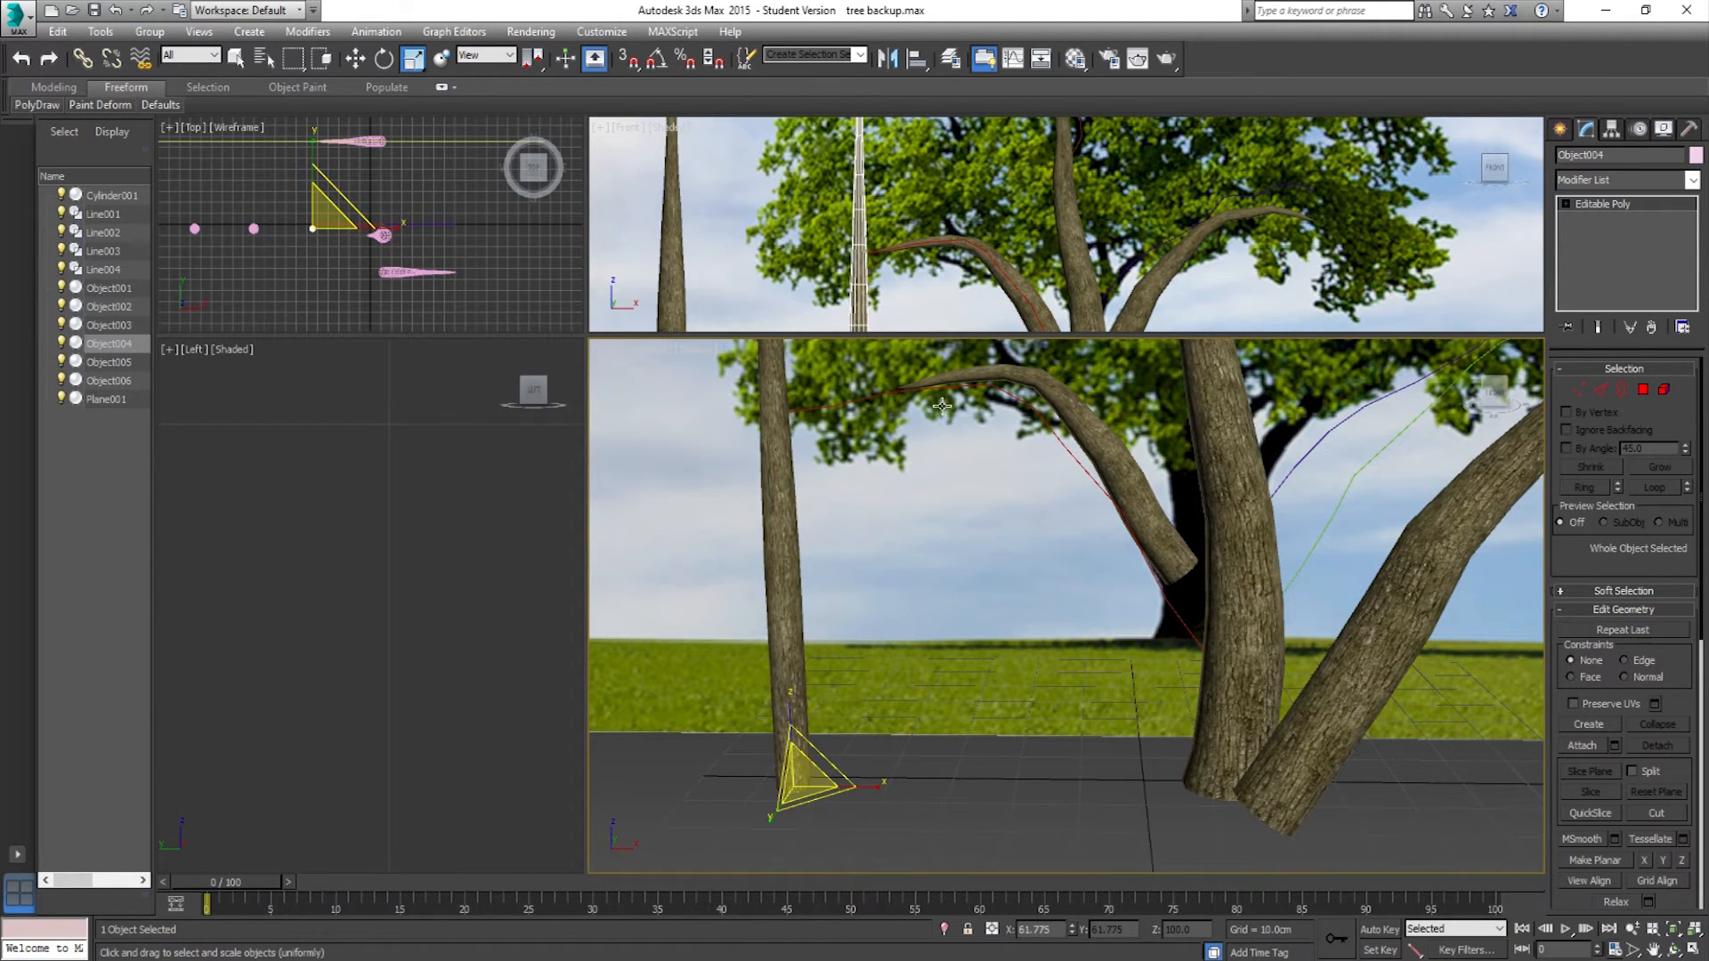
pyautogui.moveTo(891, 310); pyautogui.dragTo(850, 244, button='middle')
pyautogui.click(359, 63)
pyautogui.scroll(-2, 709, 198)
pyautogui.moveTo(709, 197); pyautogui.dragTo(702, 213, button='middle')
pyautogui.moveTo(802, 306); pyautogui.dragTo(971, 200)
pyautogui.scroll(3, 969, 197)
pyautogui.moveTo(935, 258); pyautogui.dragTo(952, 262, button='middle')
pyautogui.moveTo(957, 266); pyautogui.dragTo(740, 555)
# Step: Thin the moved copy further by scaling it to about 35% in X and Y
pyautogui.click(415, 62)
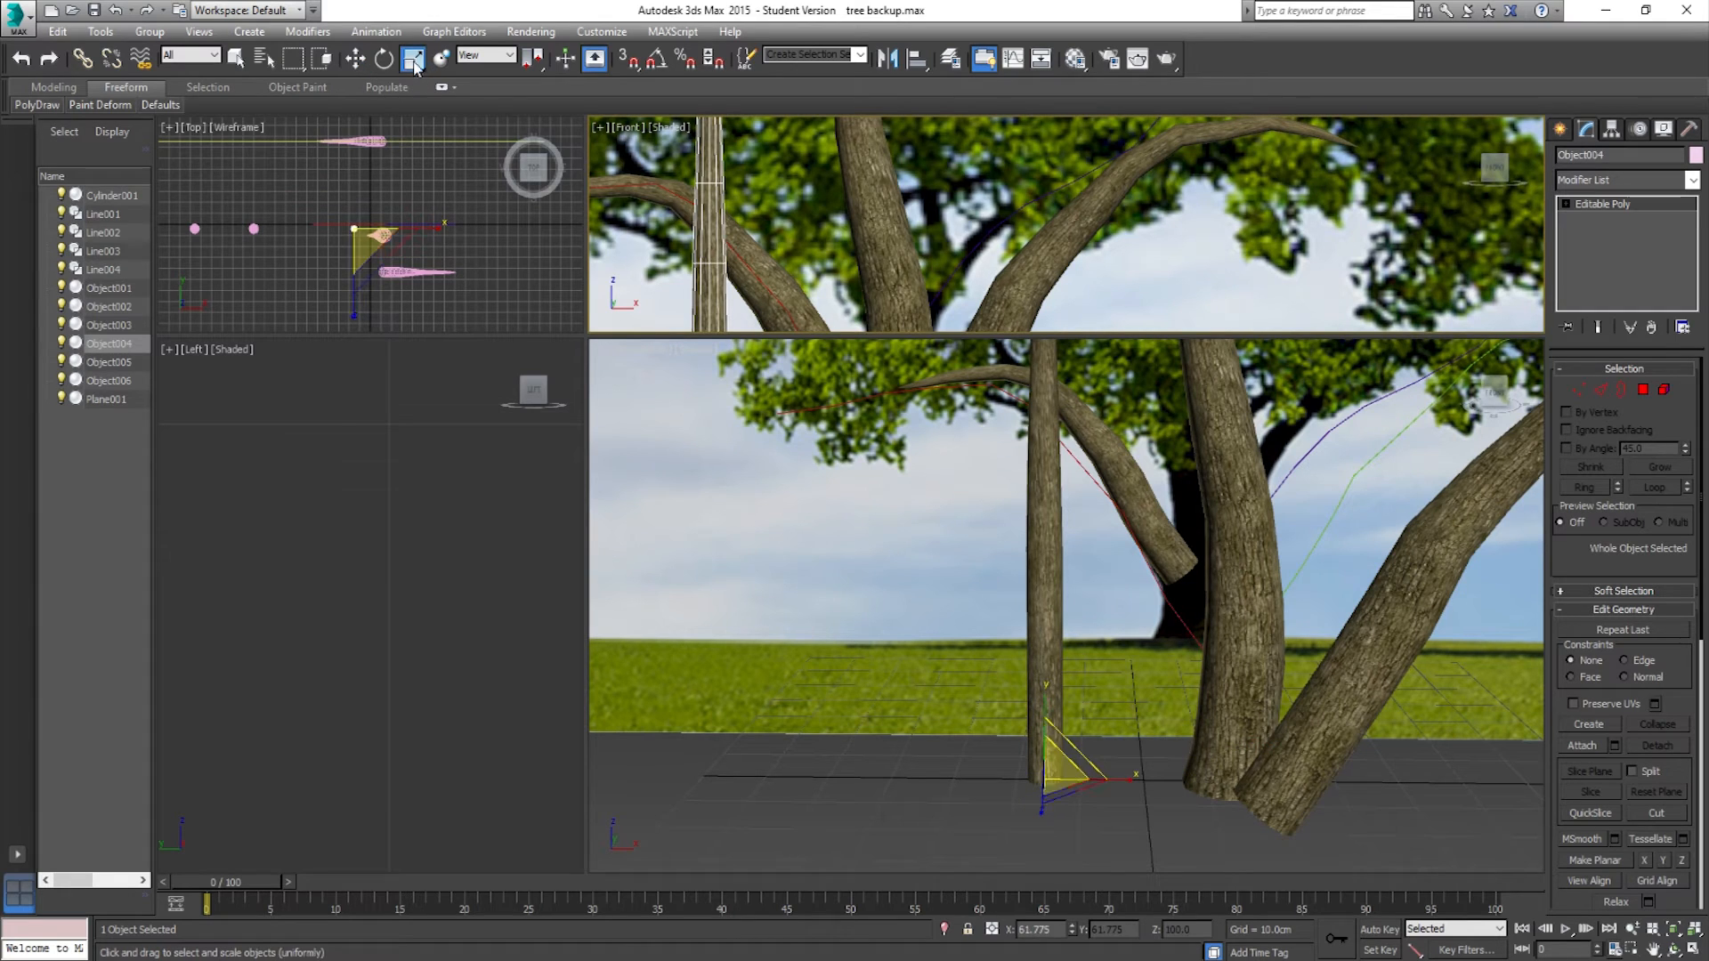
pyautogui.scroll(2, 1069, 792)
pyautogui.moveTo(1060, 785); pyautogui.dragTo(1036, 754)
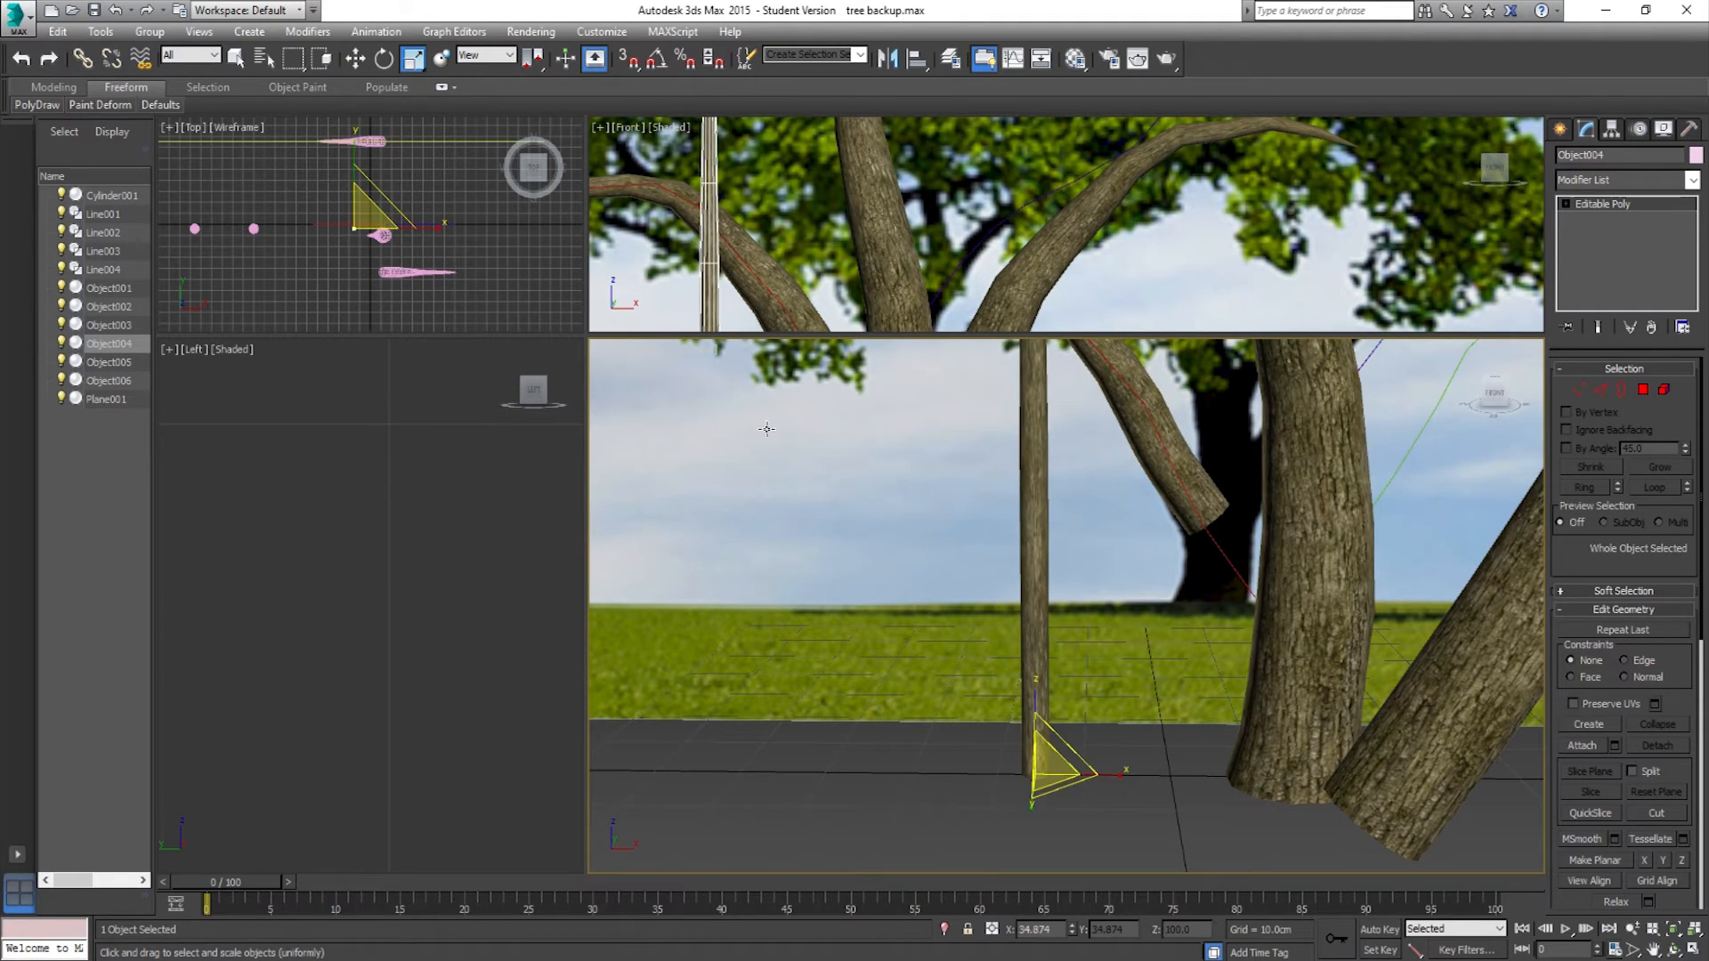
# Step: Bind the thinned copy to the Line004 branch spline with a PathDeform (WSM) modifier along the Y axis and adjust its stretch
pyautogui.moveTo(586, 335); pyautogui.dragTo(582, 519)
pyautogui.scroll(2, 893, 393)
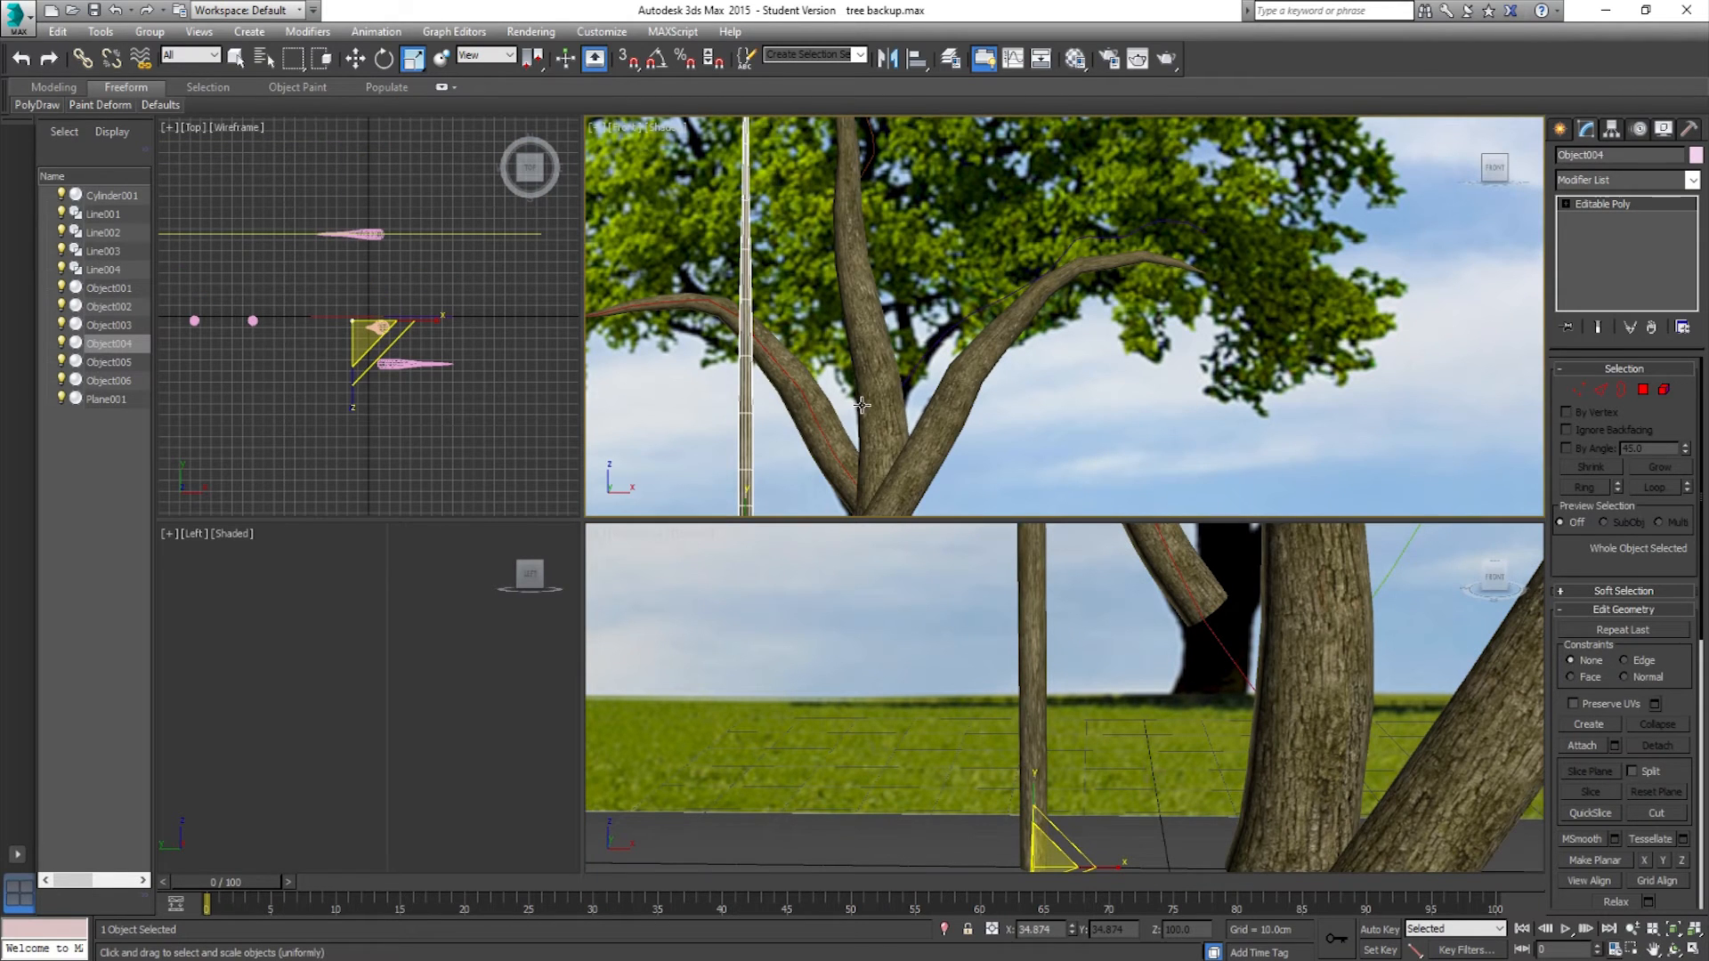
pyautogui.scroll(-2, 770, 350)
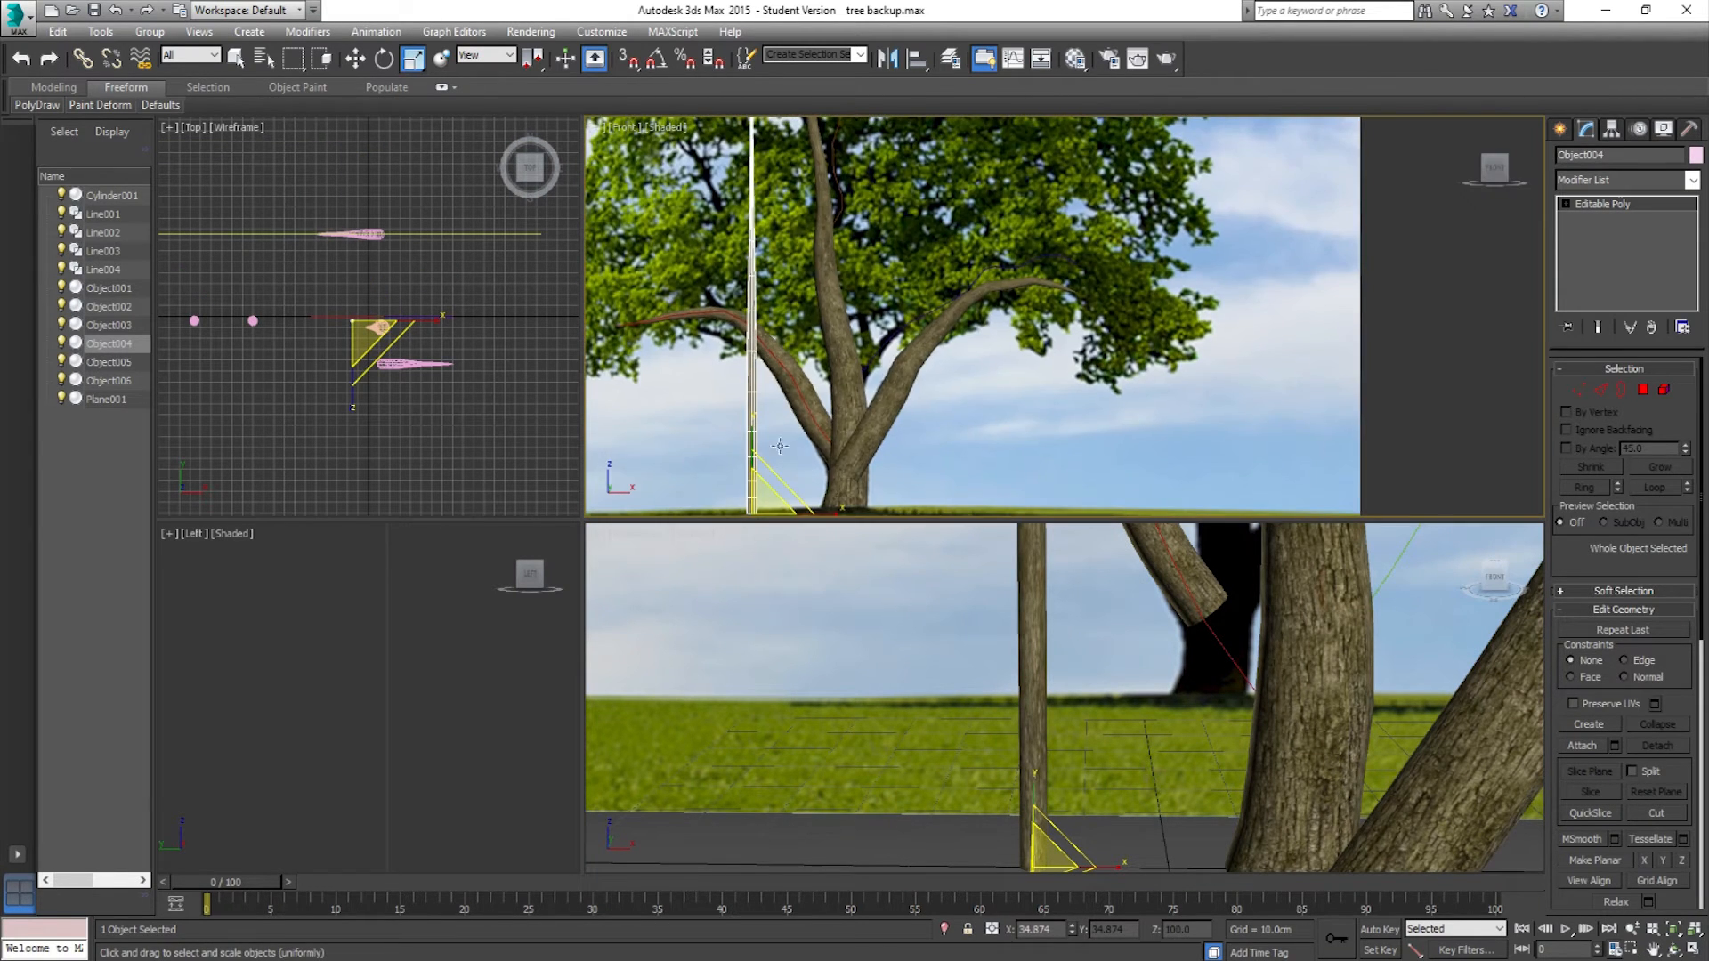
pyautogui.click(1694, 187)
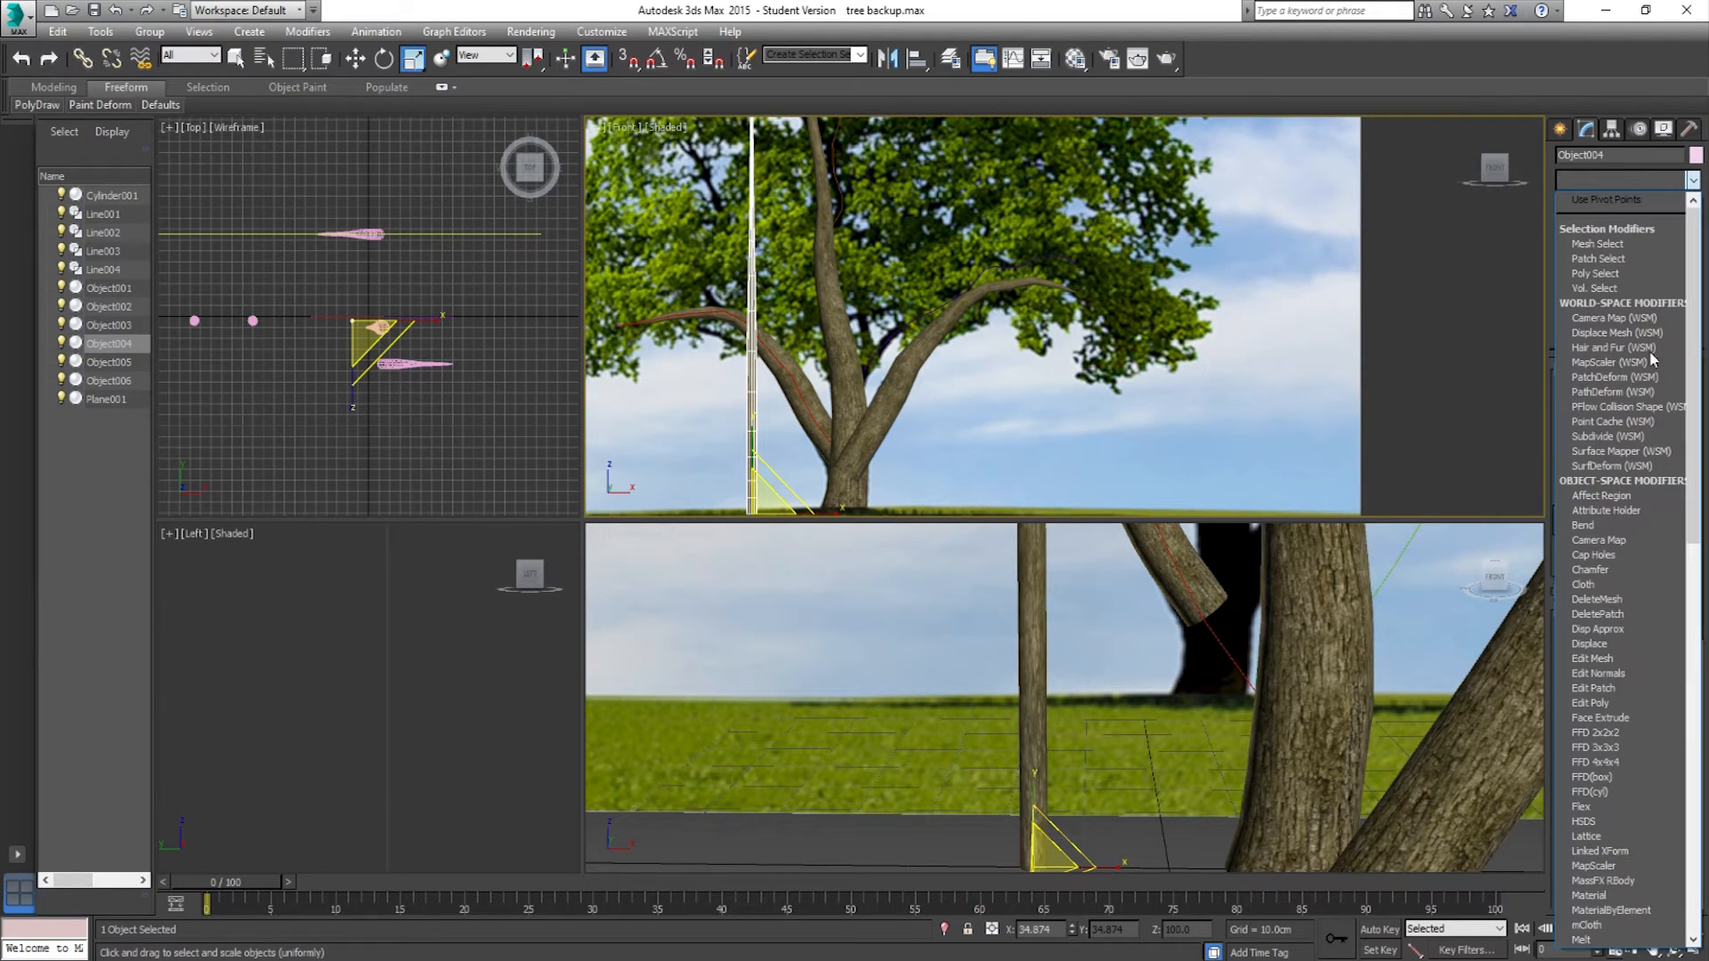
pyautogui.click(1602, 396)
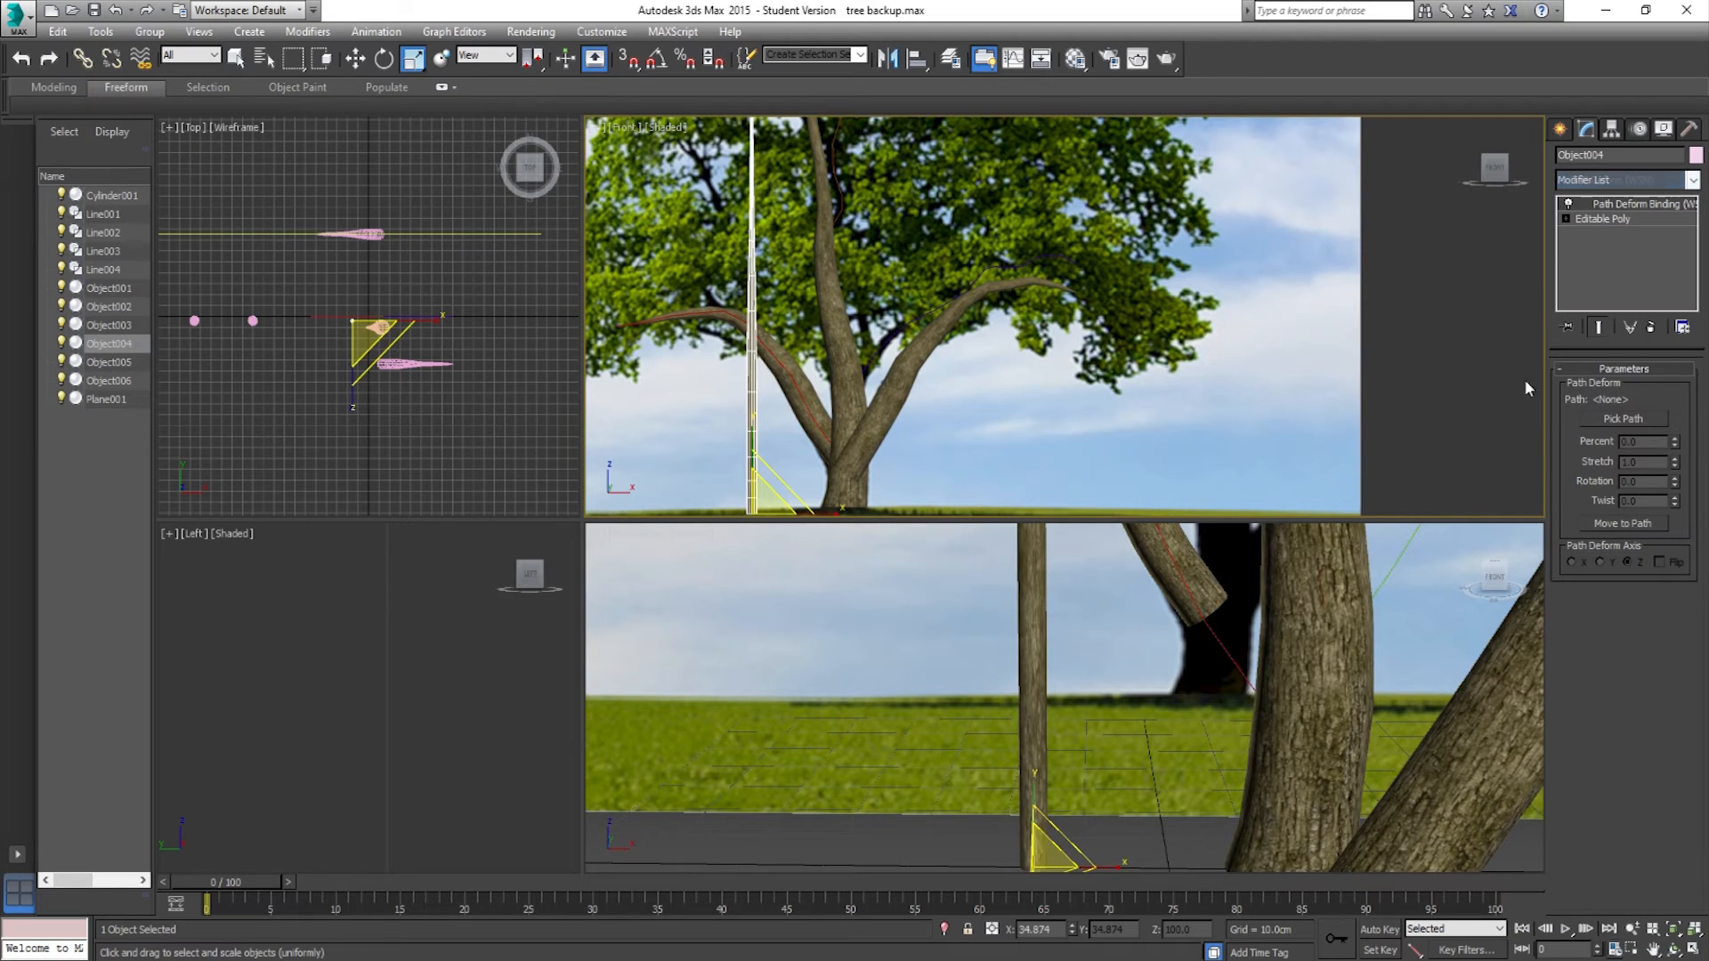
pyautogui.click(1623, 418)
pyautogui.click(877, 350)
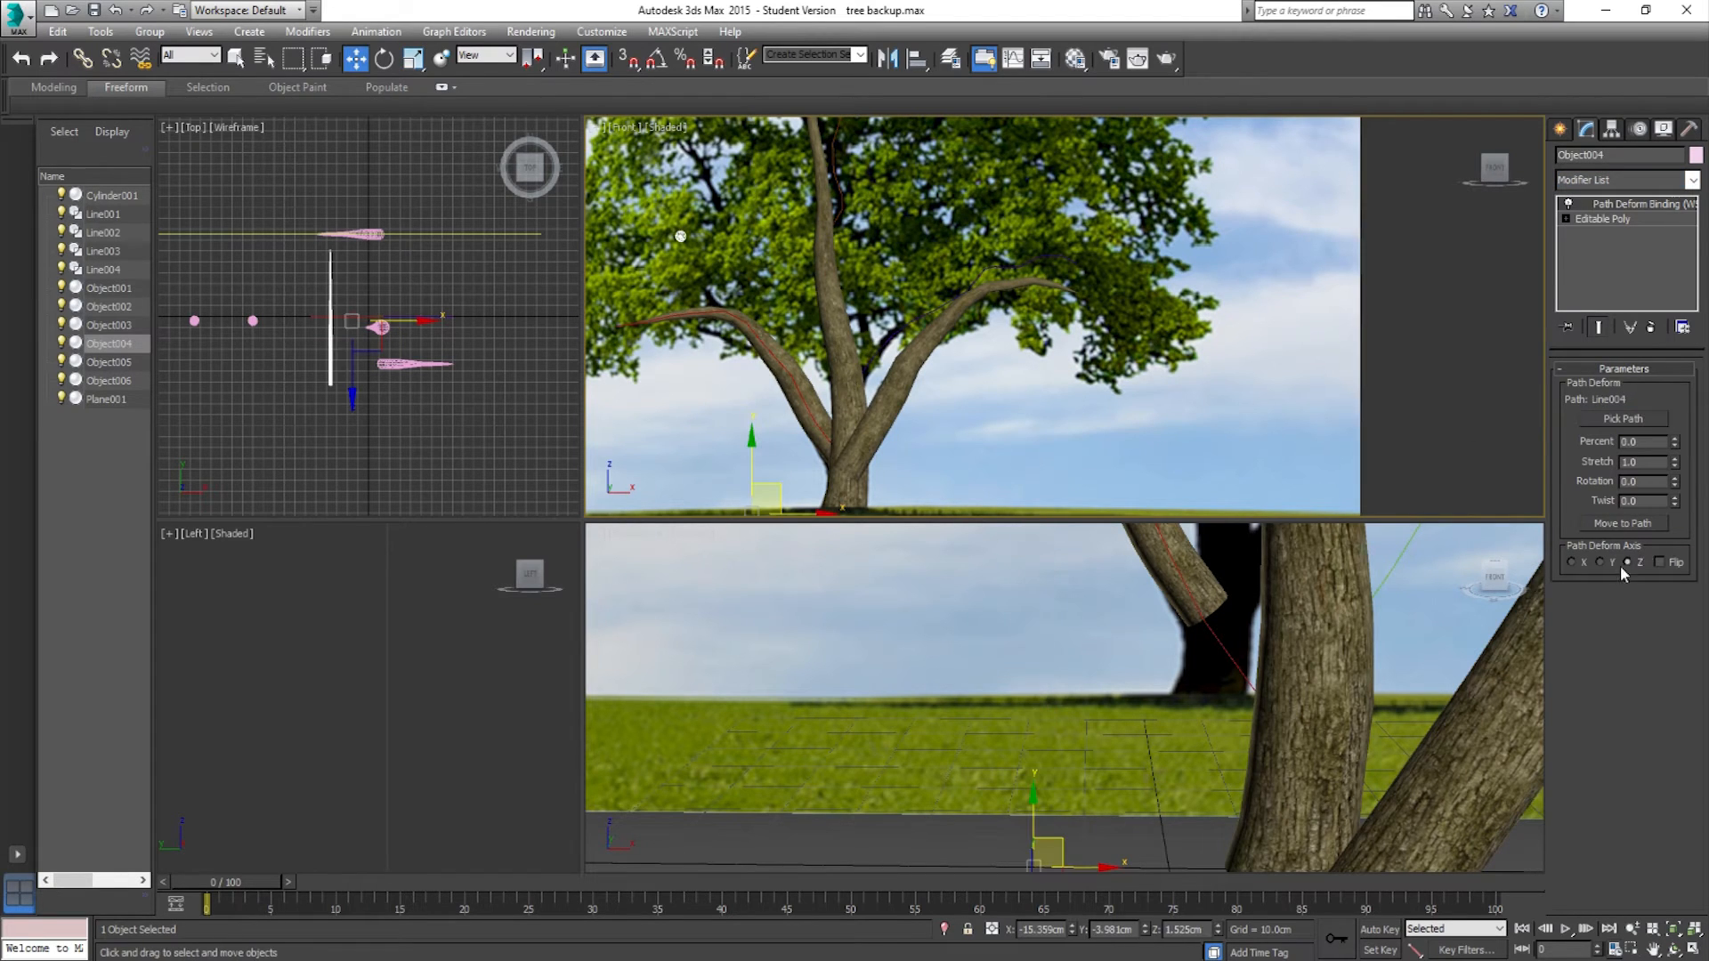
pyautogui.click(1600, 563)
pyautogui.moveTo(1675, 461); pyautogui.dragTo(1676, 468)
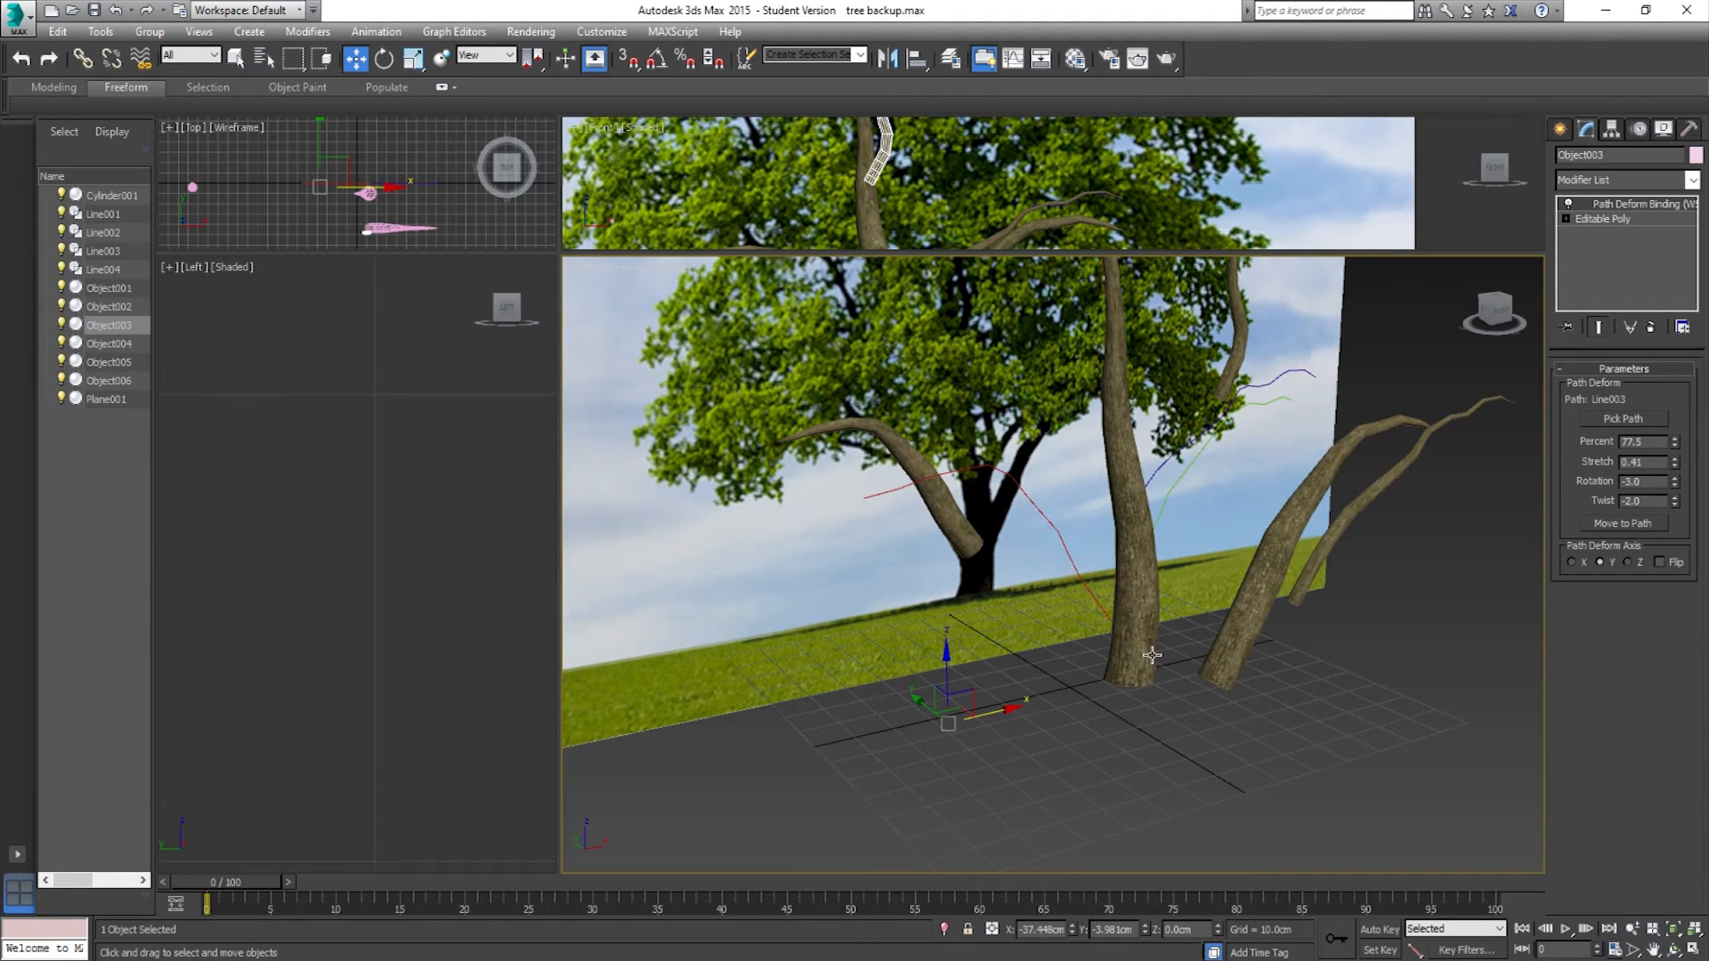
# Step: Display edged faces and collapse the left-hand limb's Path Deform Binding so only an Editable Poly remains
pyautogui.click(1209, 669)
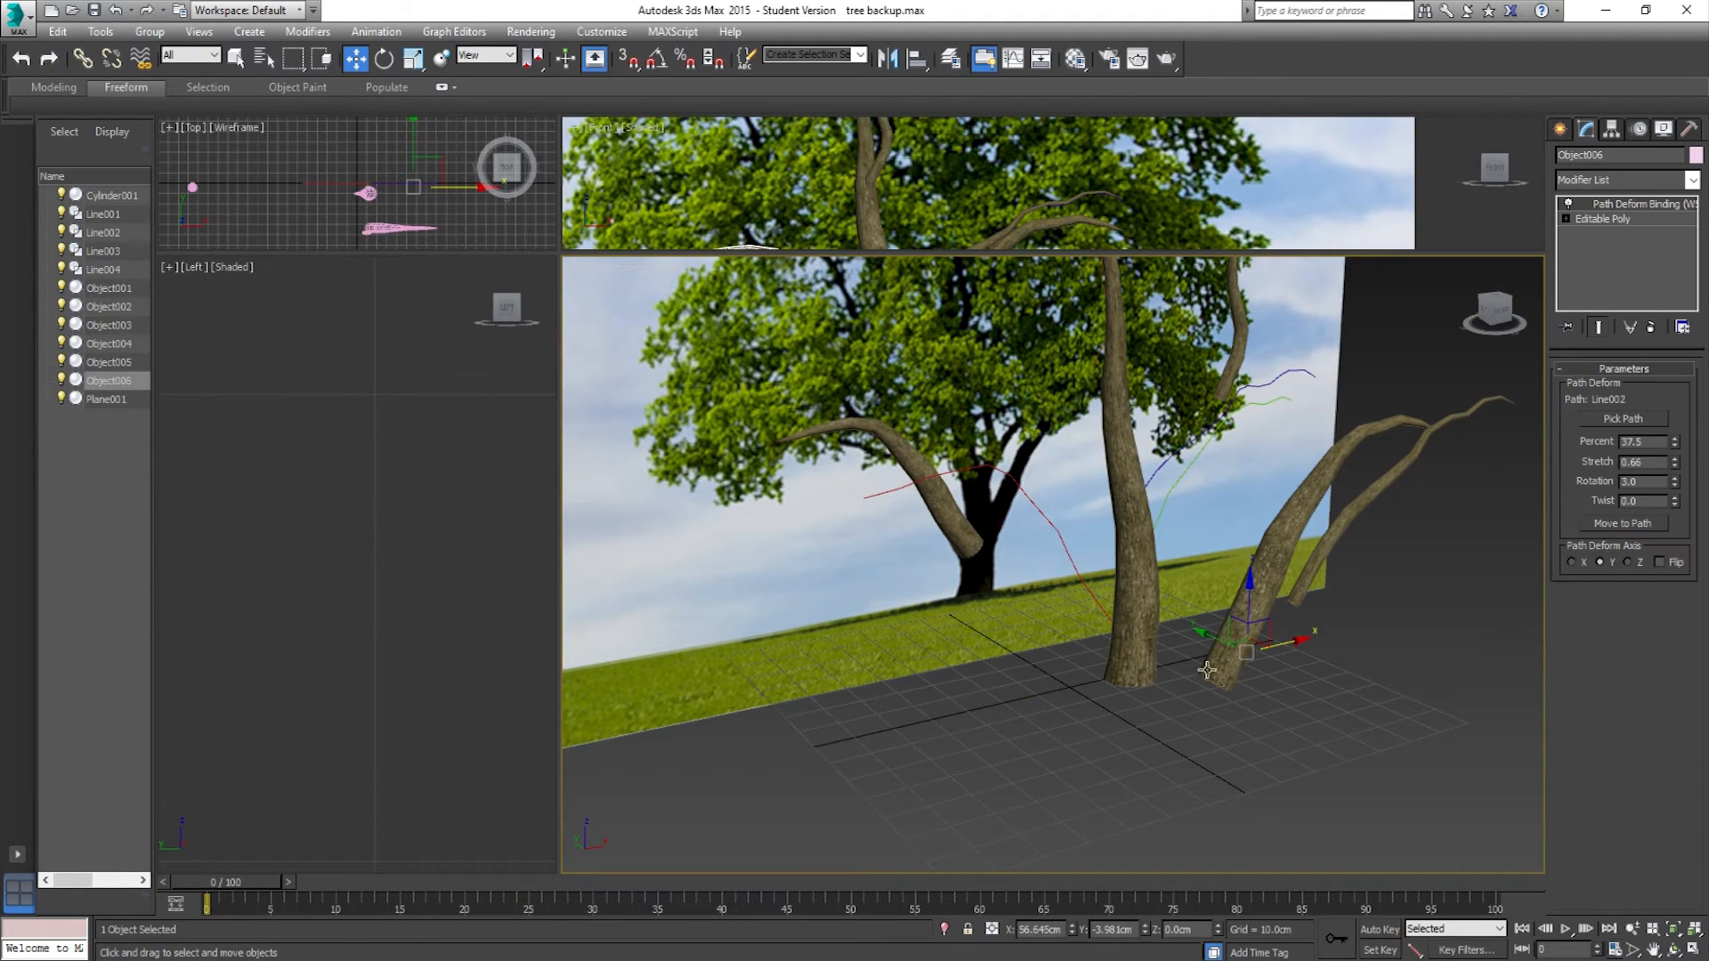
pyautogui.hotkey('ctrl', 'z')
pyautogui.keyDown('alt'); pyautogui.moveTo(1023, 580); pyautogui.dragTo(986, 556, button='middle'); pyautogui.keyUp('alt')
pyautogui.scroll(-4, 979, 550)
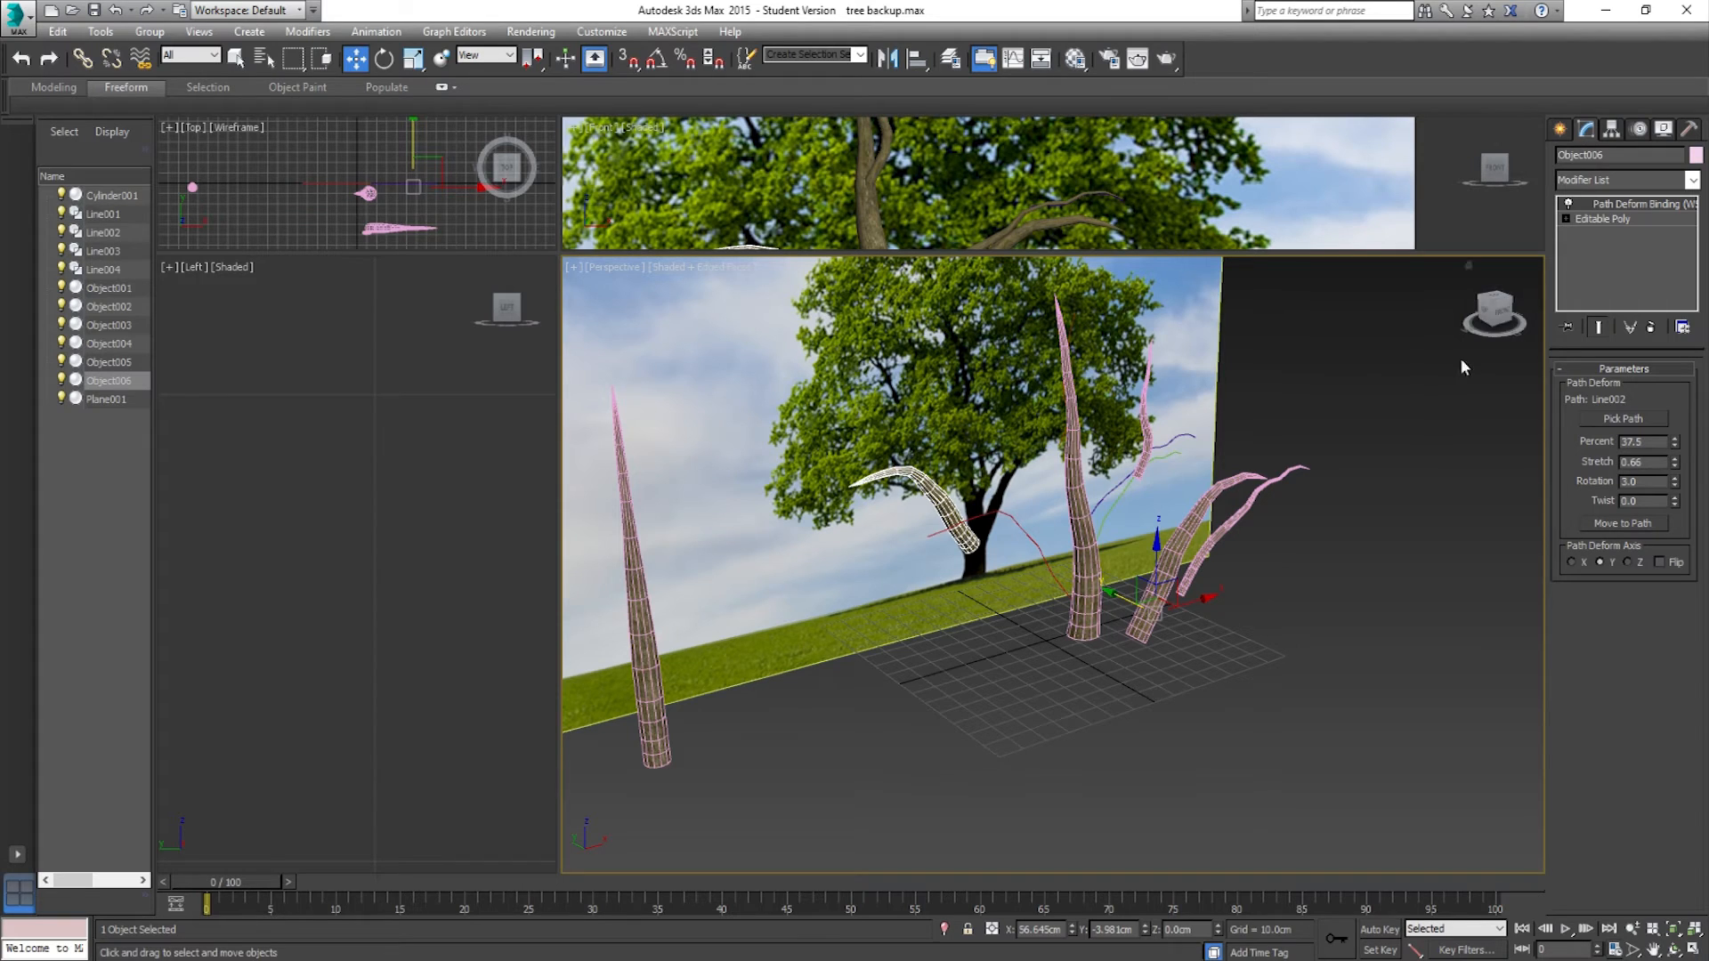
pyautogui.rightClick(1644, 208)
pyautogui.click(1553, 372)
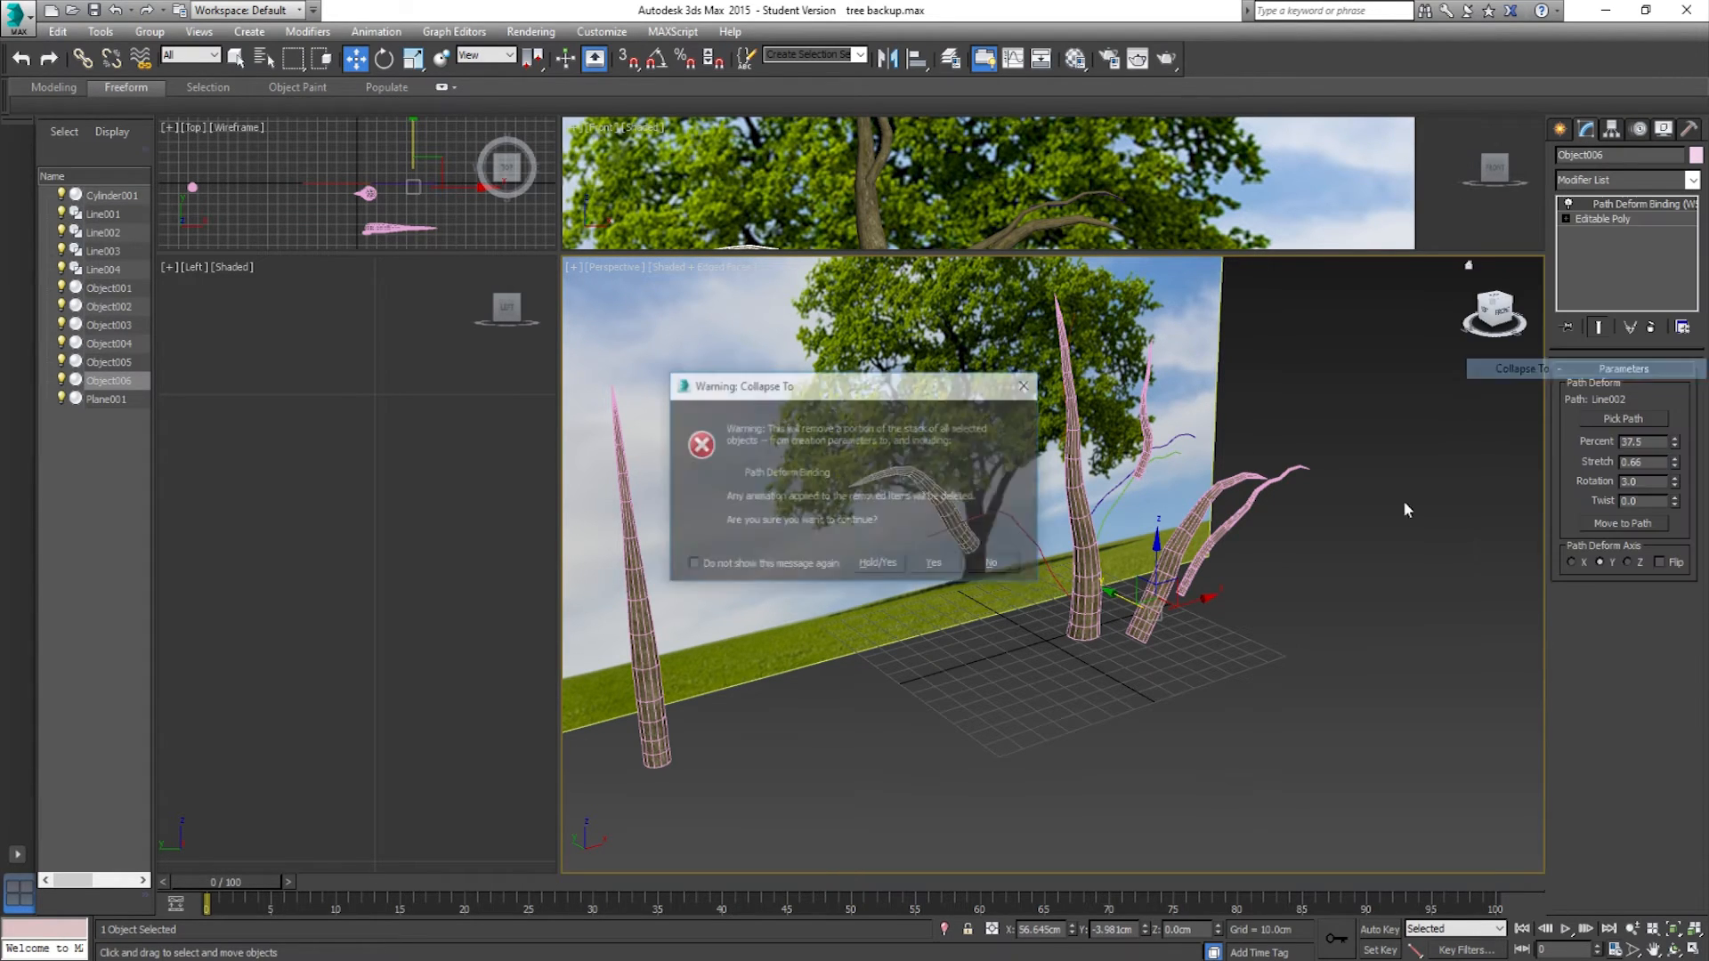
pyautogui.click(934, 565)
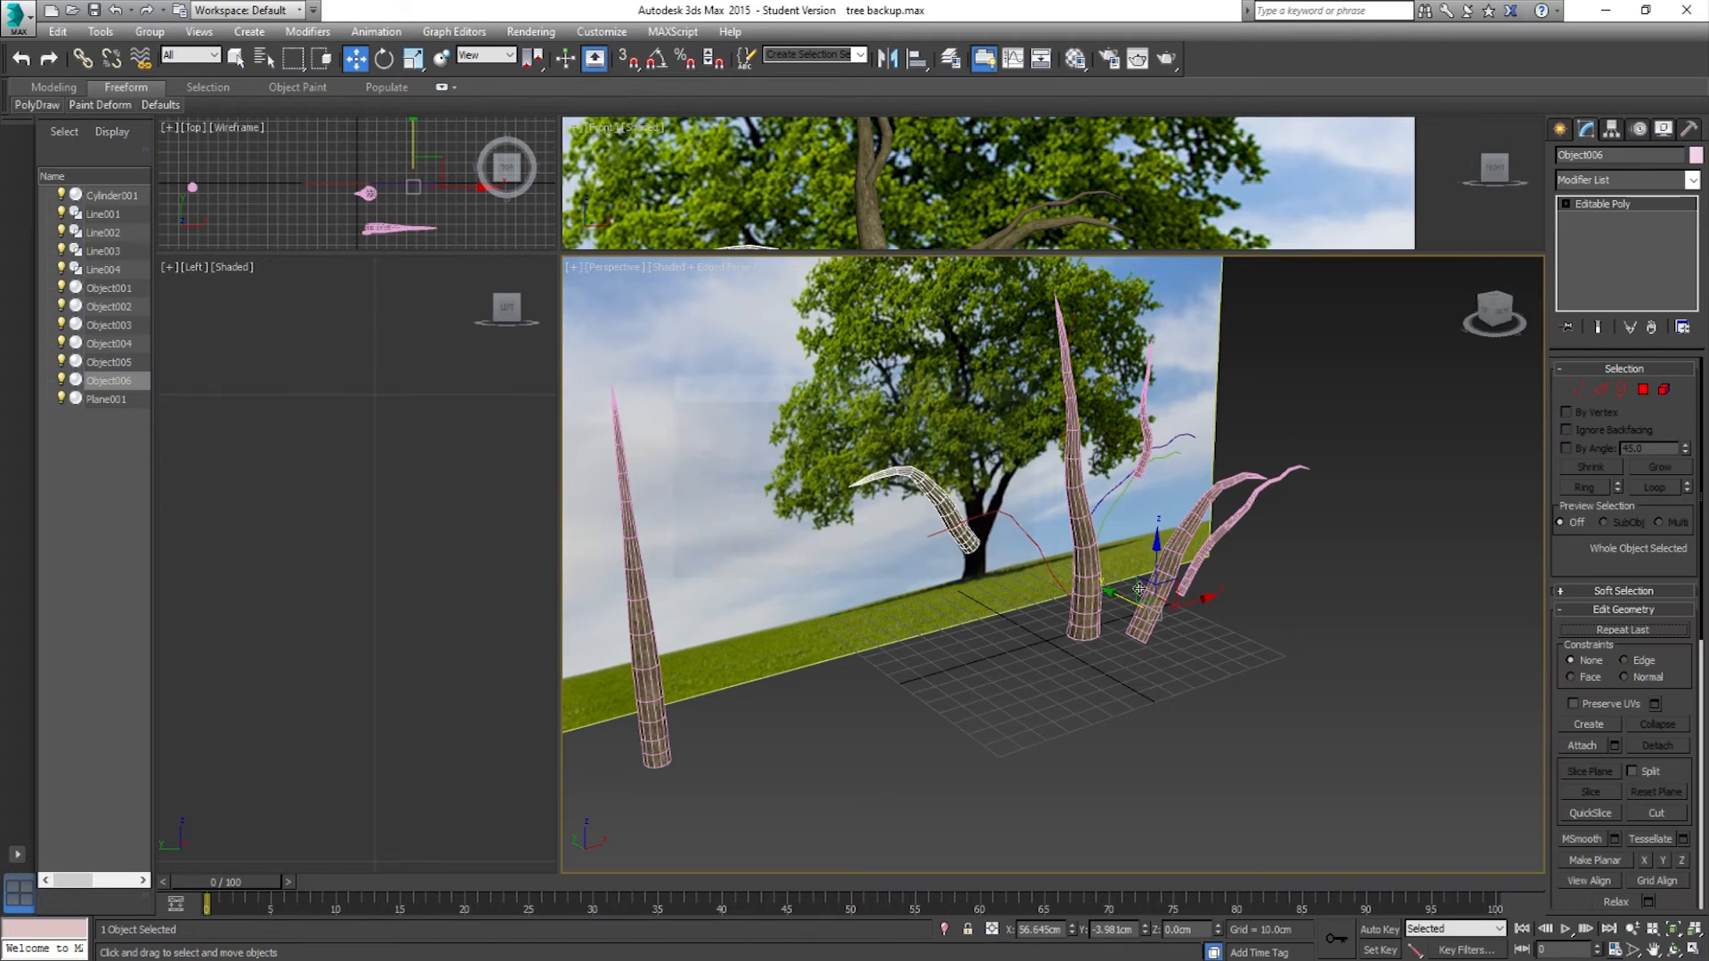
pyautogui.click(1144, 464)
pyautogui.rightClick(1615, 210)
pyautogui.click(970, 541)
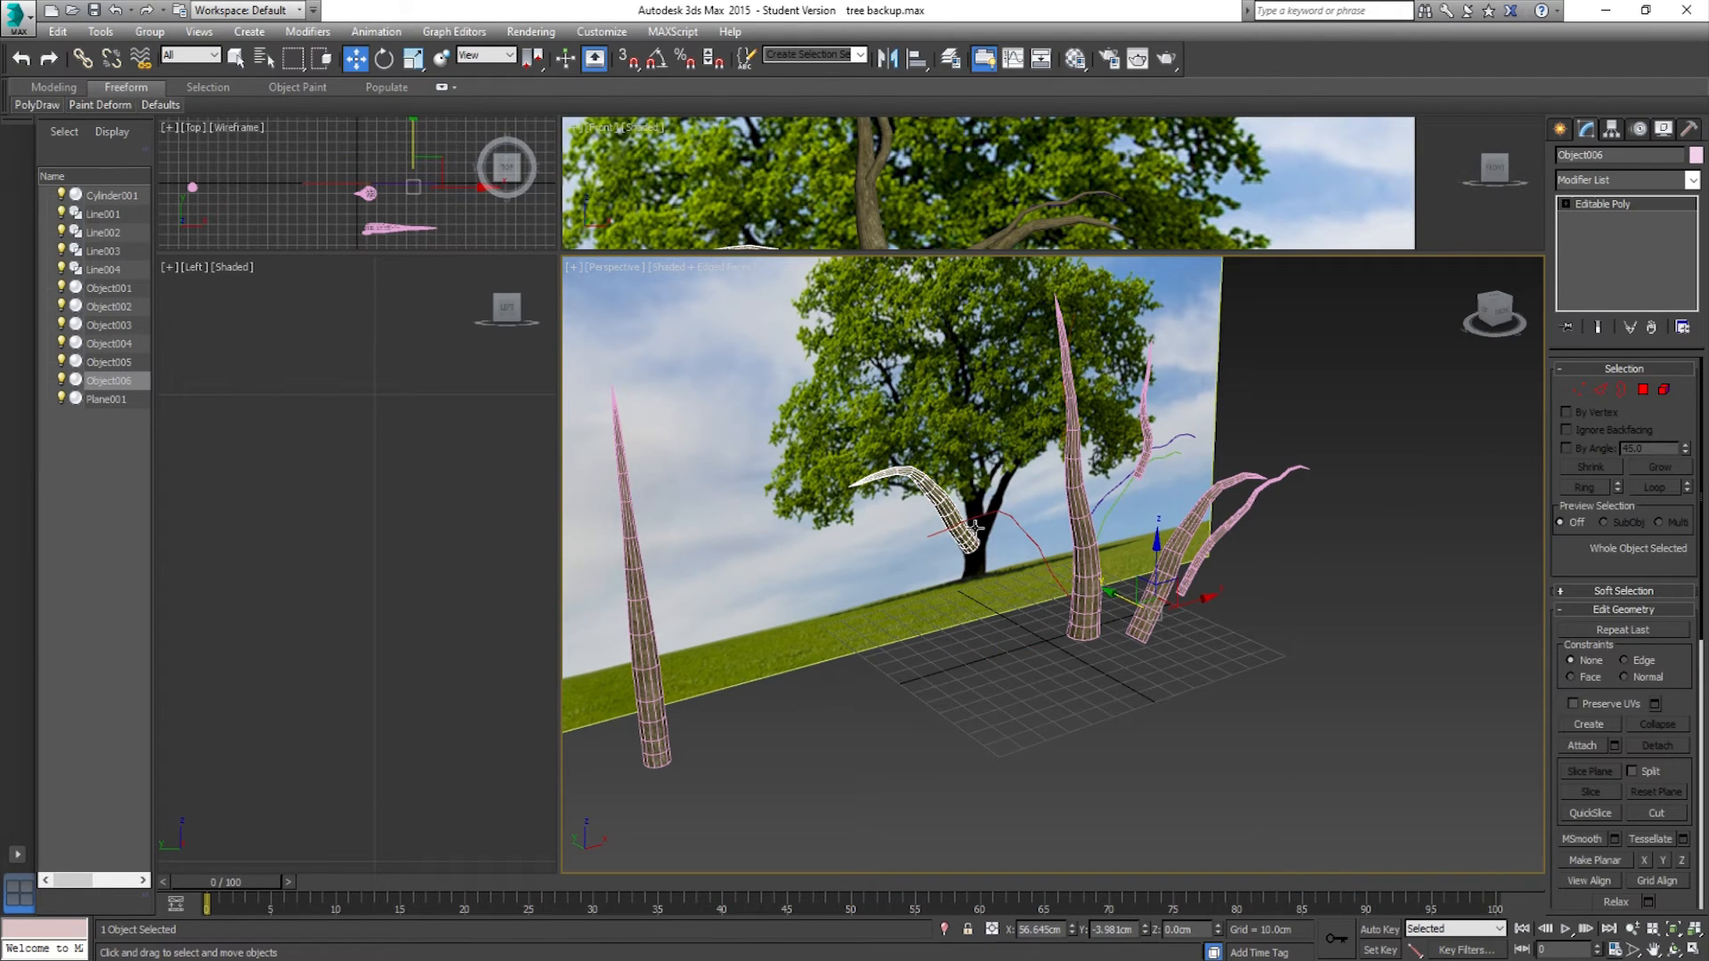
# Step: Move the collapsed left-hand limb about -17.27 cm along Y, away from the photo plane, and inspect its lower end
pyautogui.moveTo(1121, 594); pyautogui.dragTo(1147, 639)
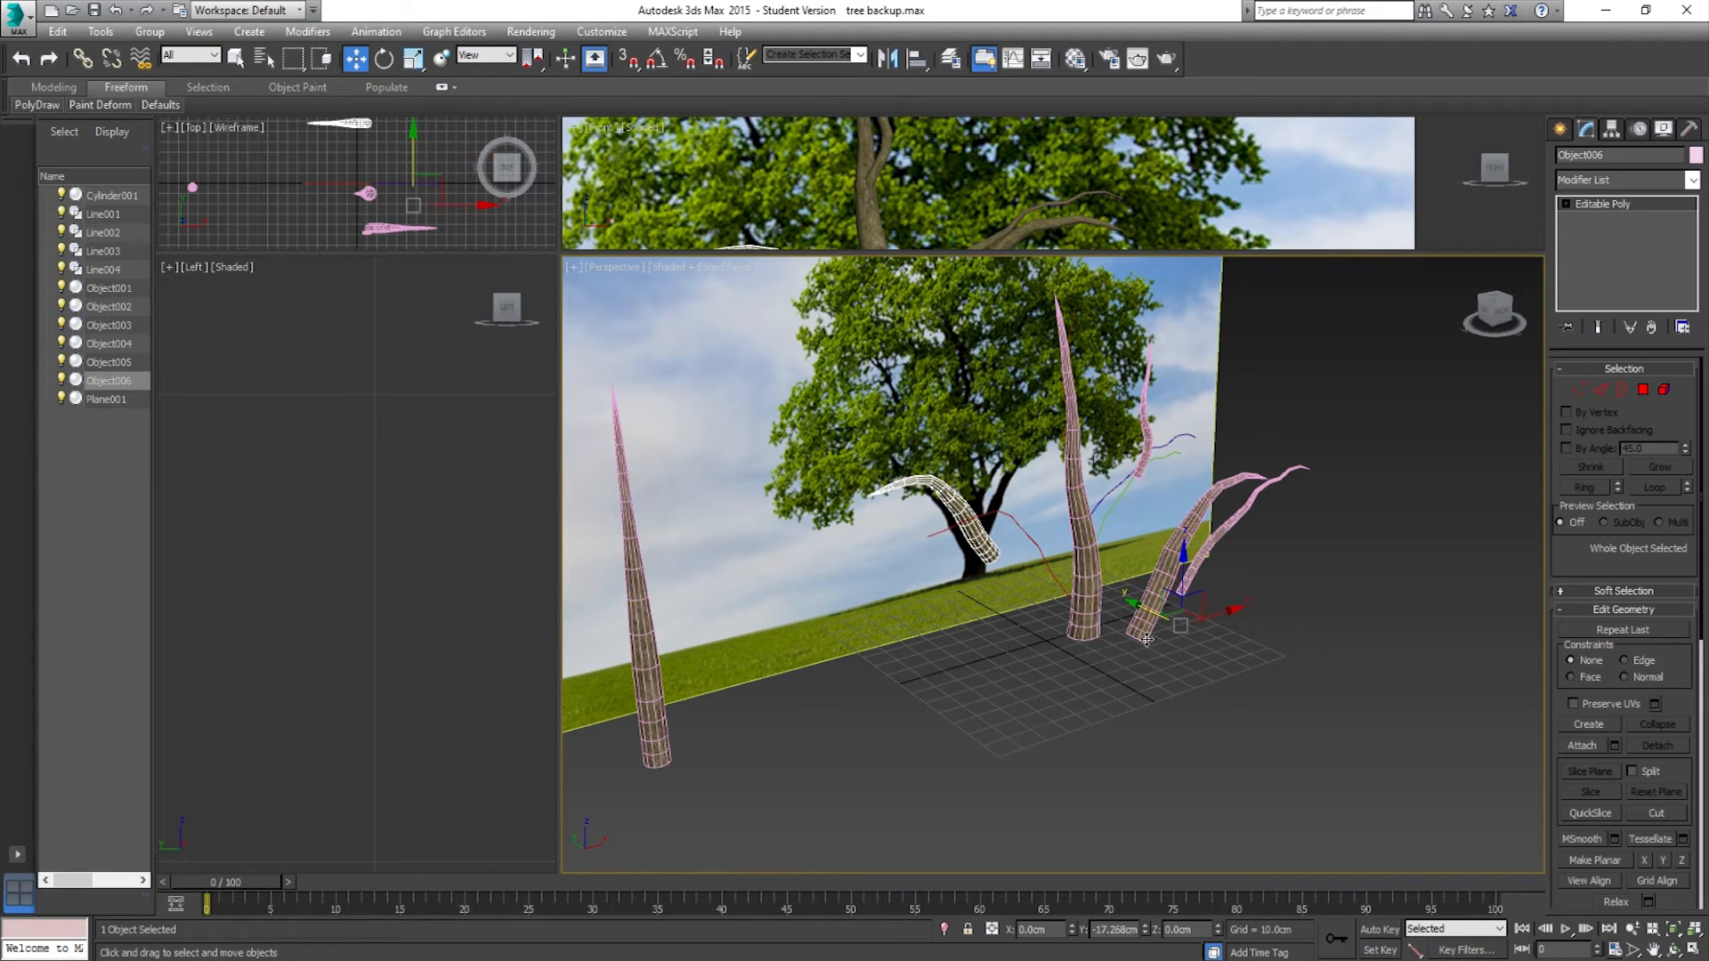
pyautogui.scroll(10, 979, 548)
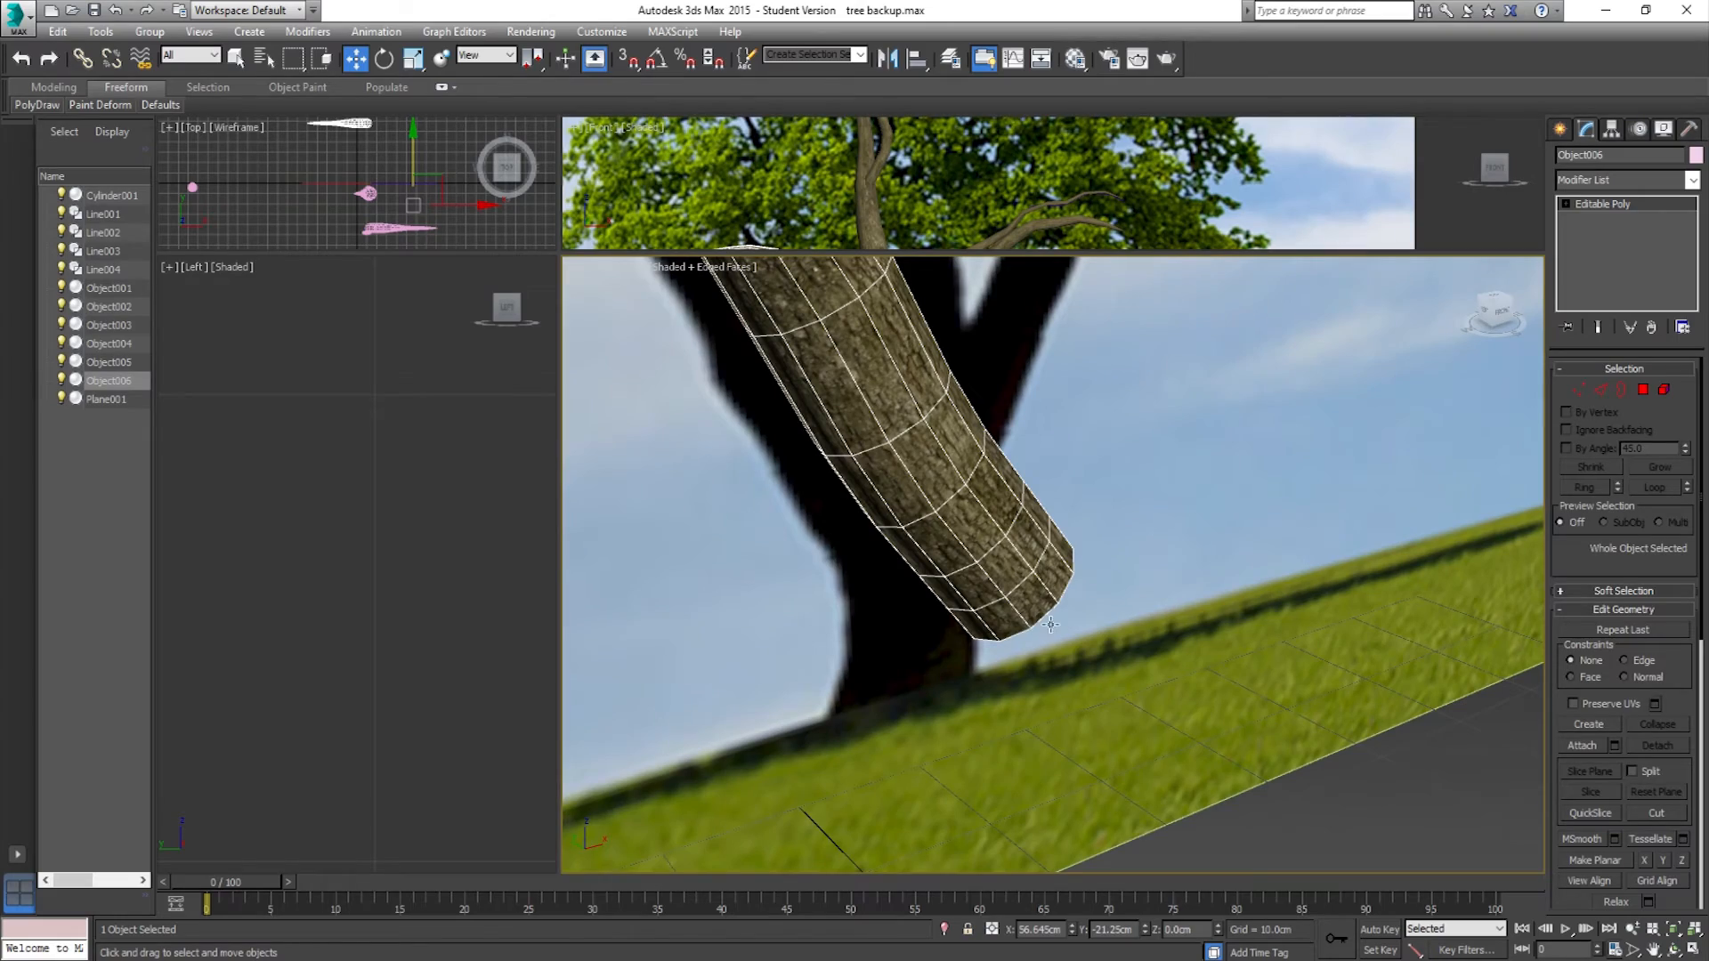
pyautogui.scroll(8, 1053, 606)
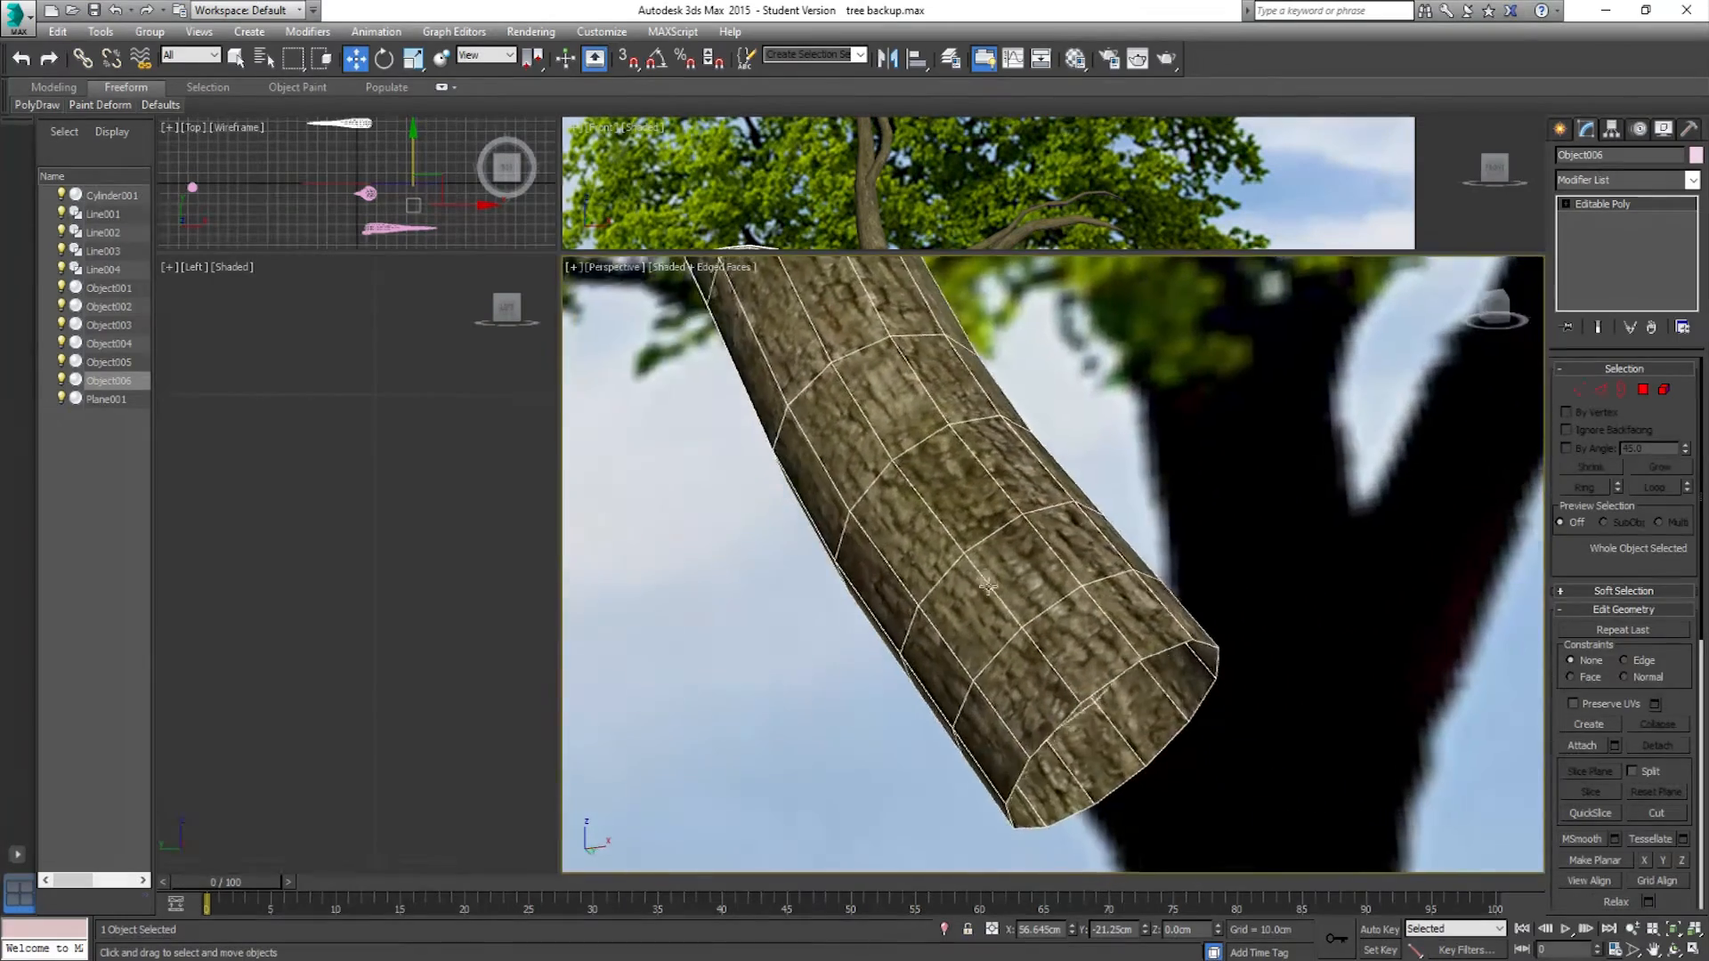
pyautogui.scroll(-10, 1049, 628)
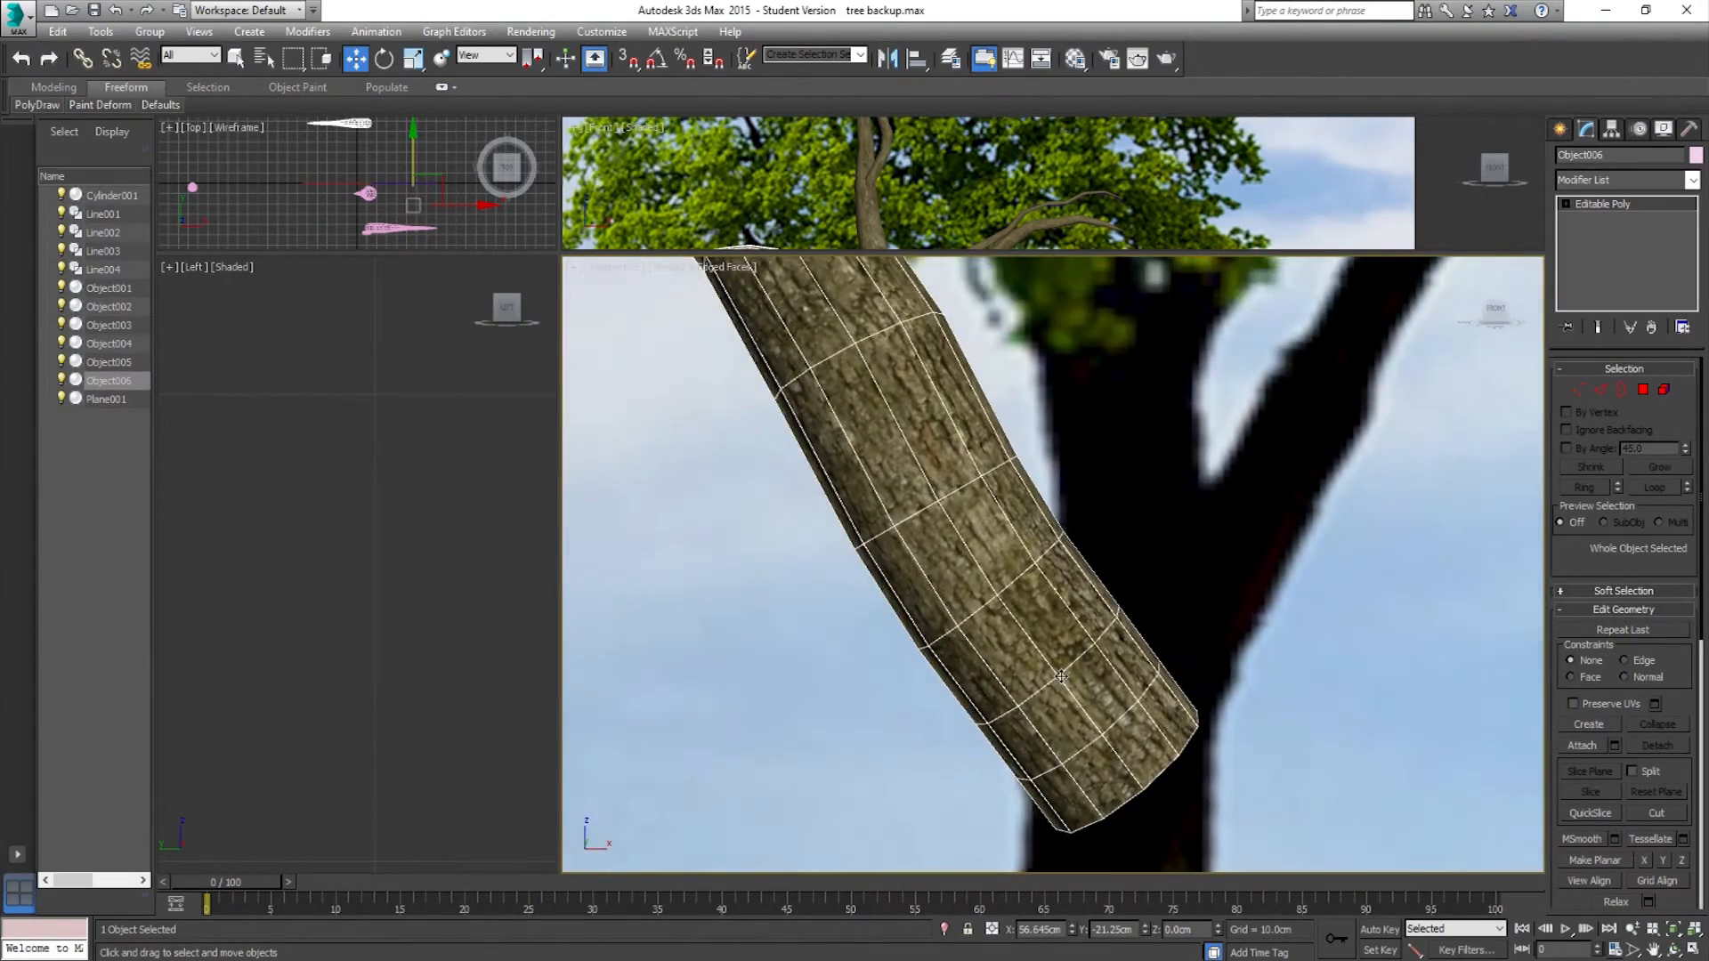
pyautogui.scroll(-5, 1062, 663)
pyautogui.keyDown('alt'); pyautogui.moveTo(1062, 663); pyautogui.dragTo(1109, 675, button='middle'); pyautogui.keyUp('alt')
pyautogui.scroll(-3, 1109, 675)
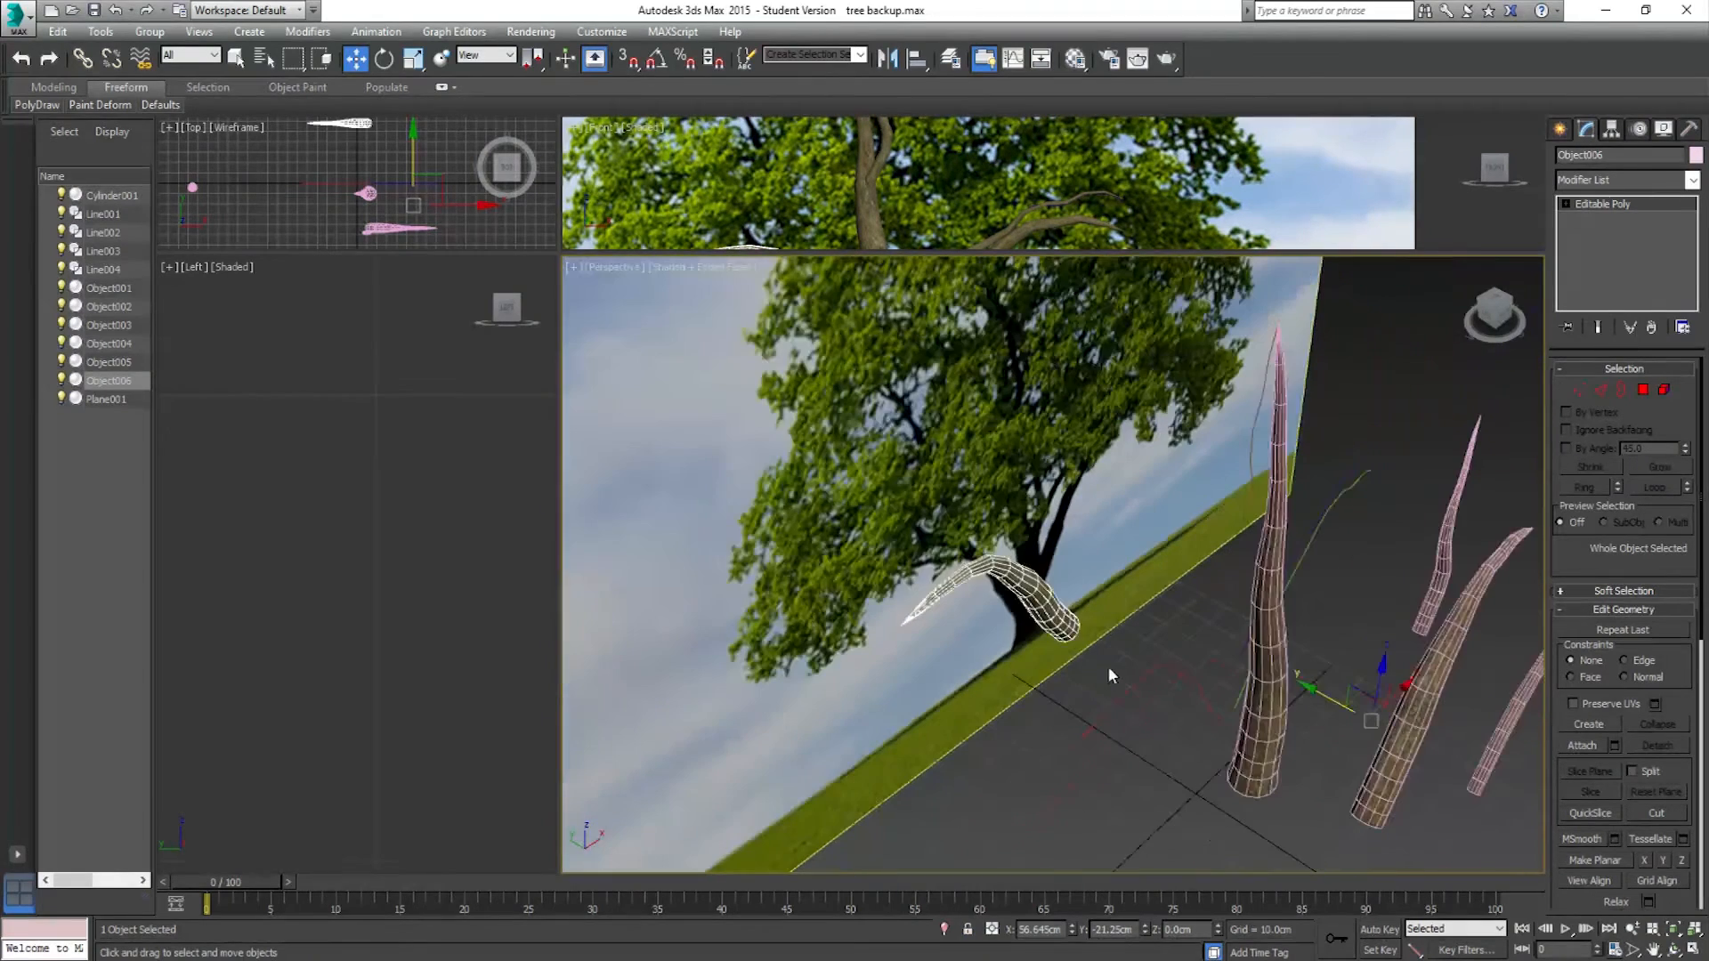
# Step: With Affect Pivot Only, centre the left-hand limb's pivot on the object and shift it toward the limb's lower end
pyautogui.click(1612, 130)
pyautogui.click(1614, 245)
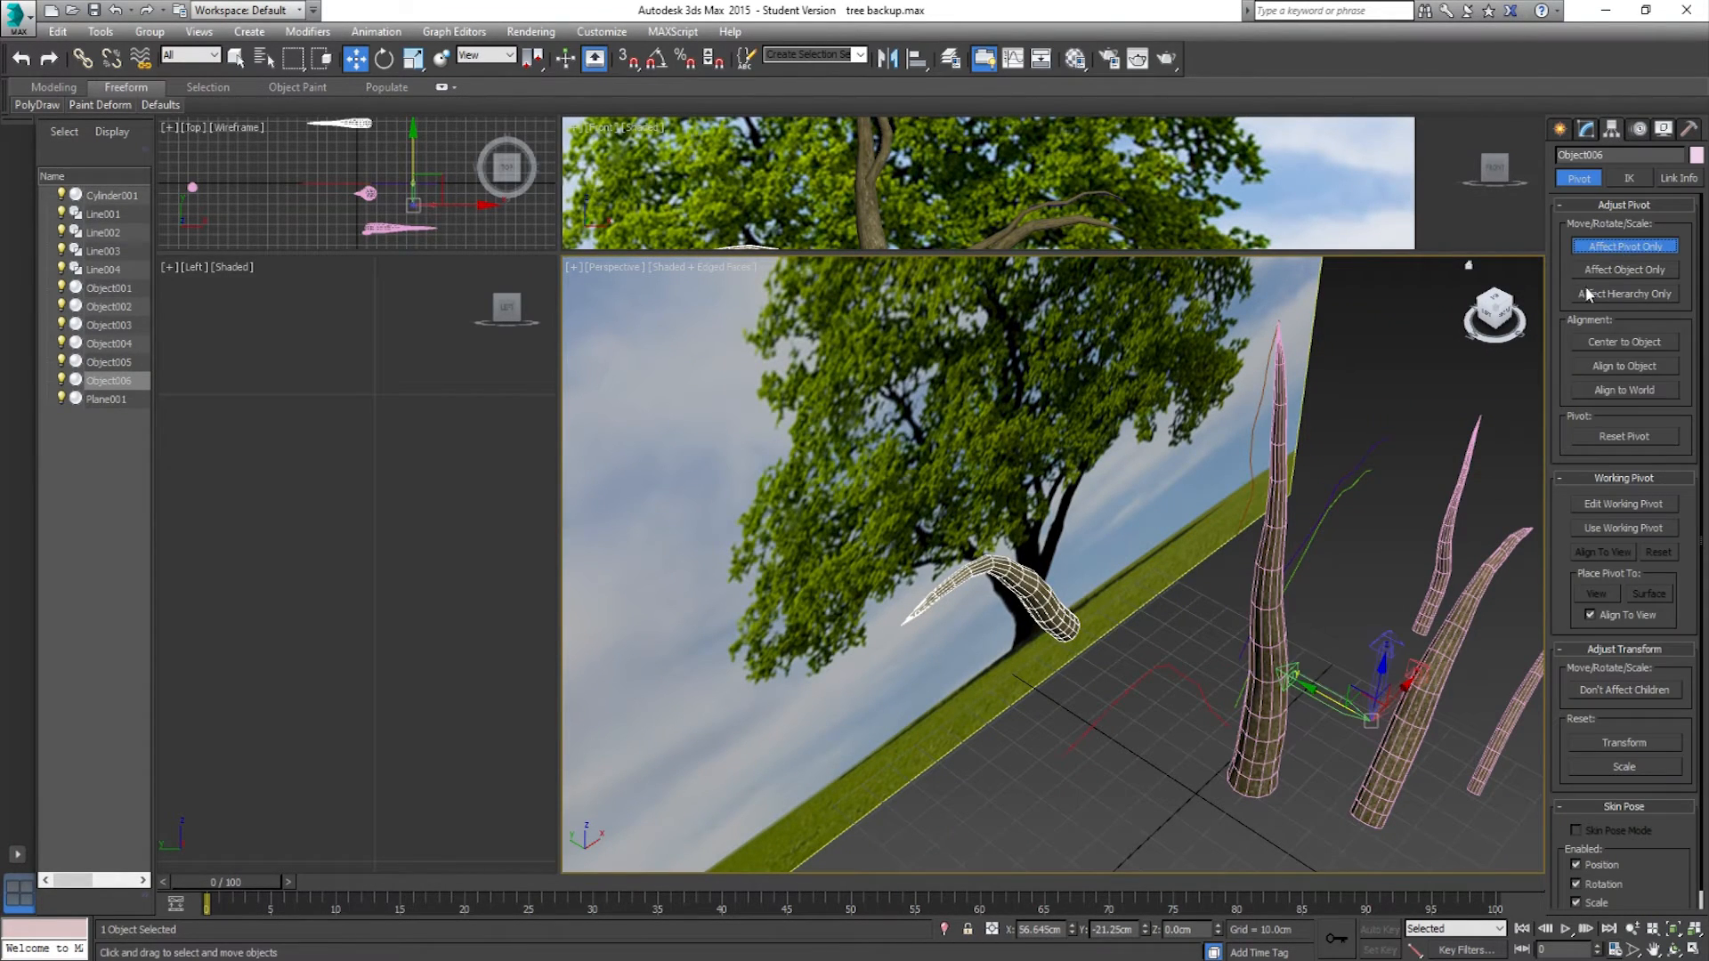
pyautogui.click(1625, 344)
pyautogui.keyDown('alt'); pyautogui.moveTo(1282, 659); pyautogui.dragTo(1070, 612, button='middle'); pyautogui.keyUp('alt')
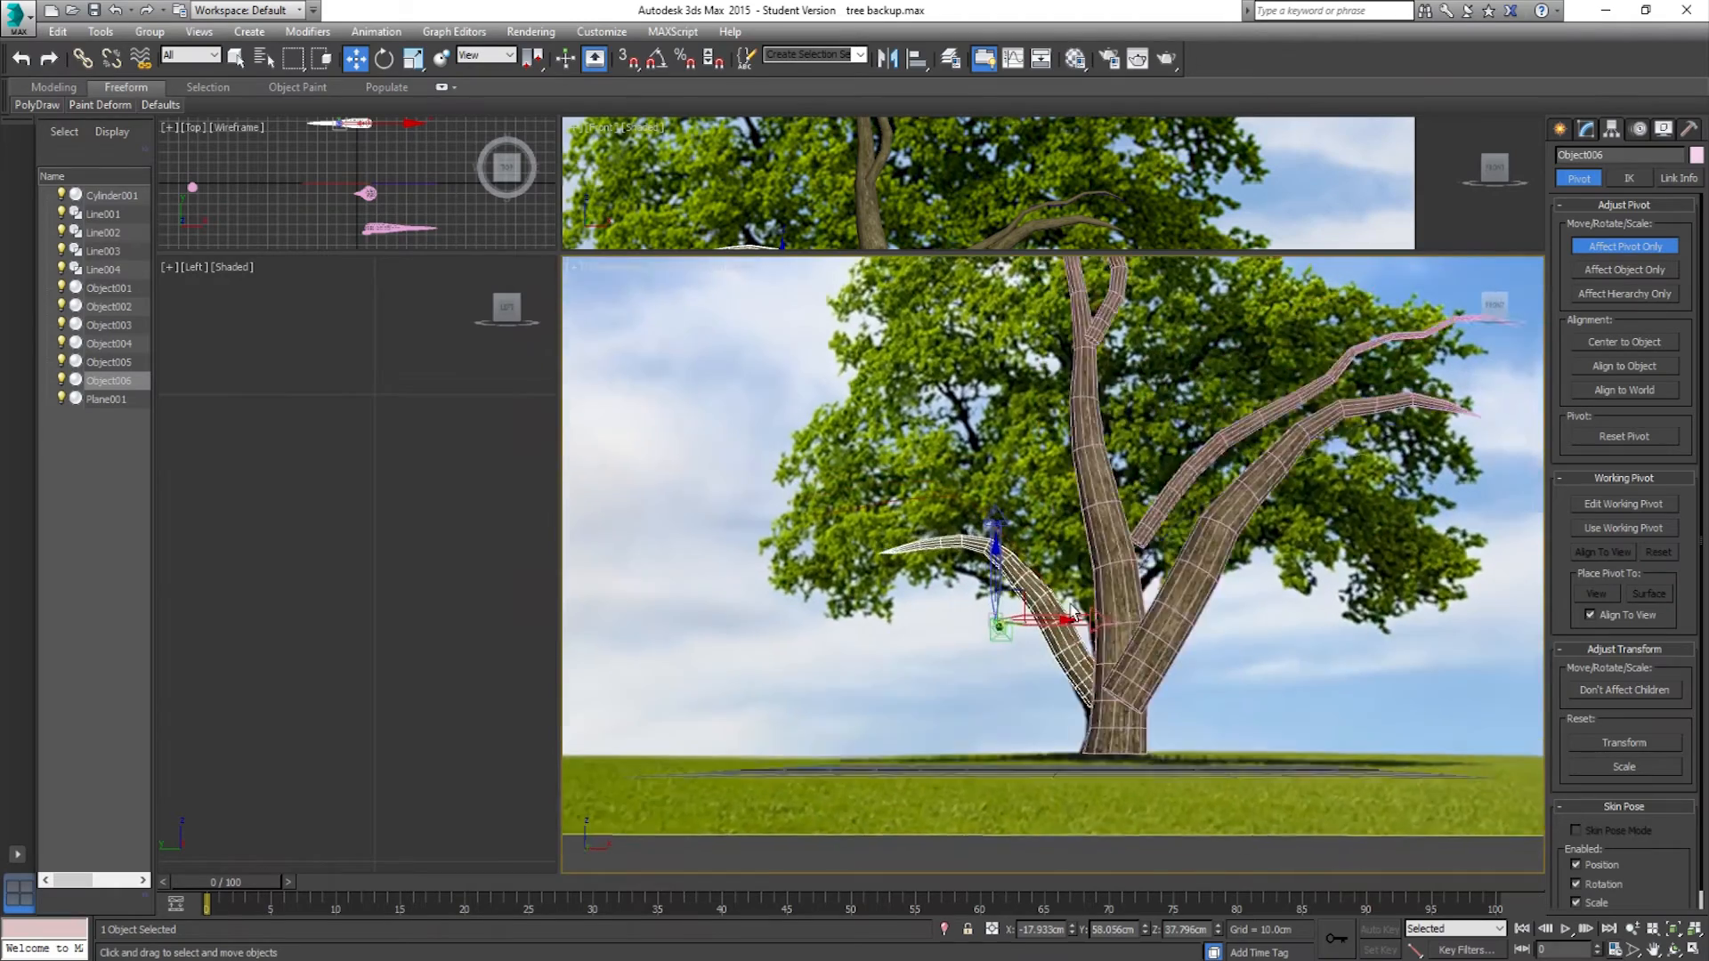
pyautogui.scroll(4, 1070, 612)
# Step: Place the limb's pivot where its base meets the trunk in the enlarged front view, at about X 7.95 and Z 22.12 cm
pyautogui.click(1694, 949)
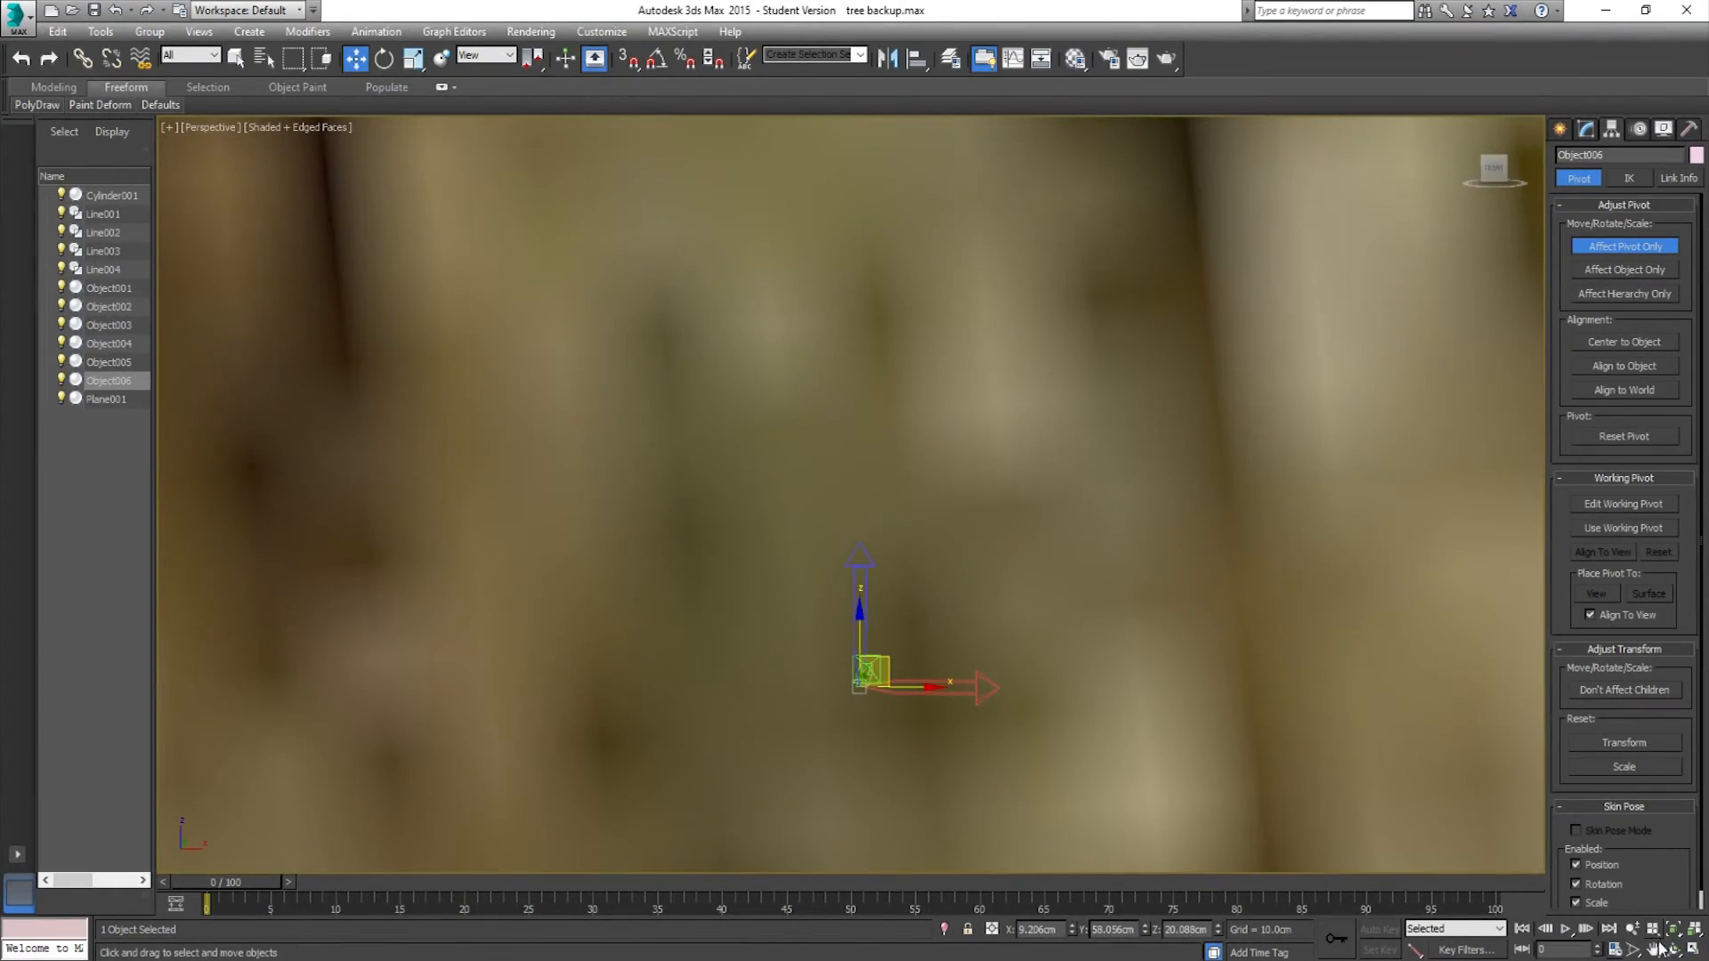
pyautogui.click(1694, 950)
pyautogui.scroll(-2, 951, 555)
pyautogui.rightClick(948, 214)
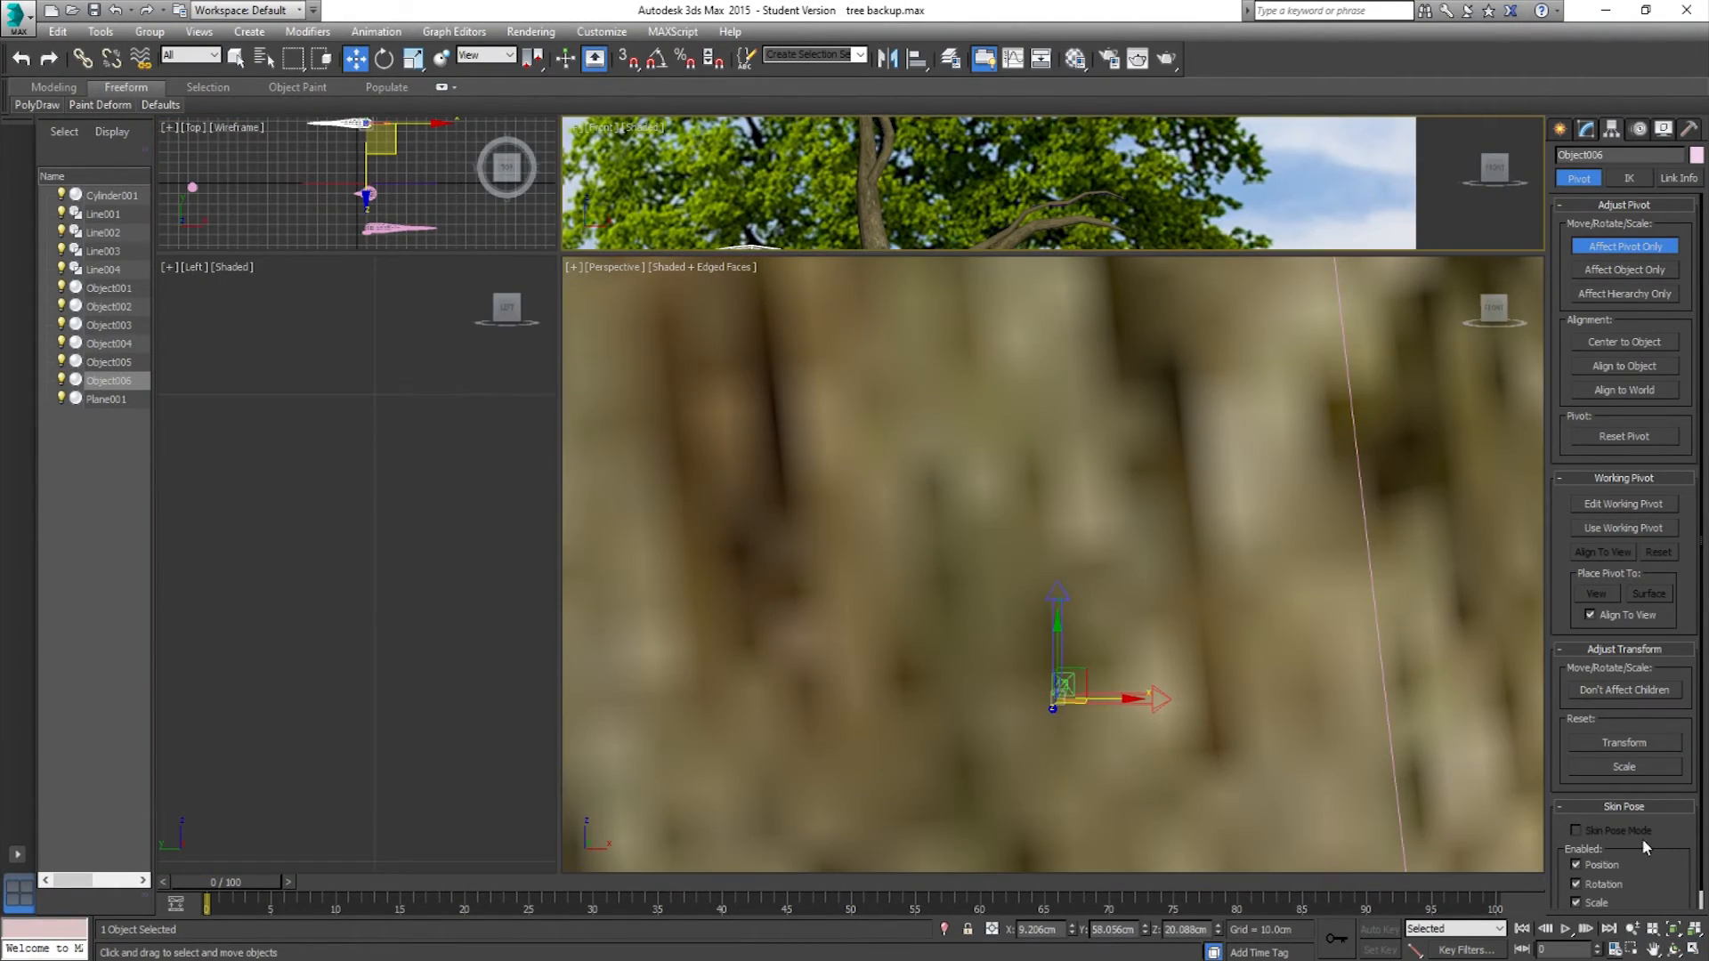
pyautogui.click(1693, 950)
pyautogui.scroll(4, 806, 628)
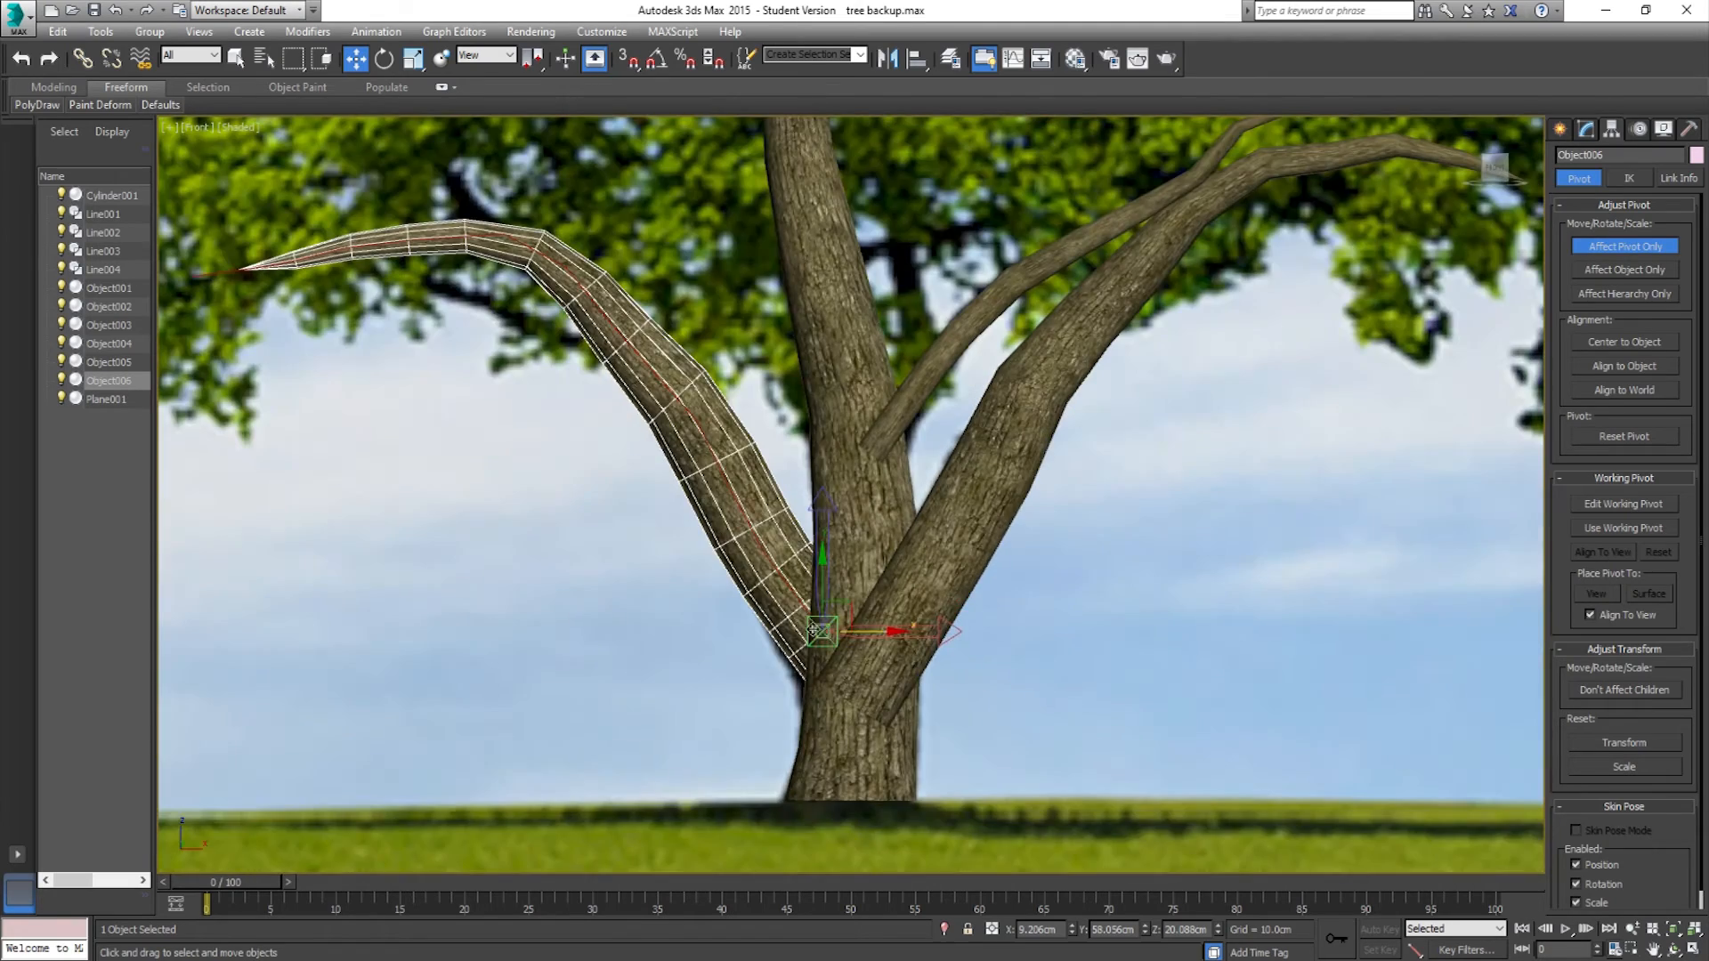
pyautogui.moveTo(846, 606); pyautogui.dragTo(831, 598)
pyautogui.scroll(5, 819, 611)
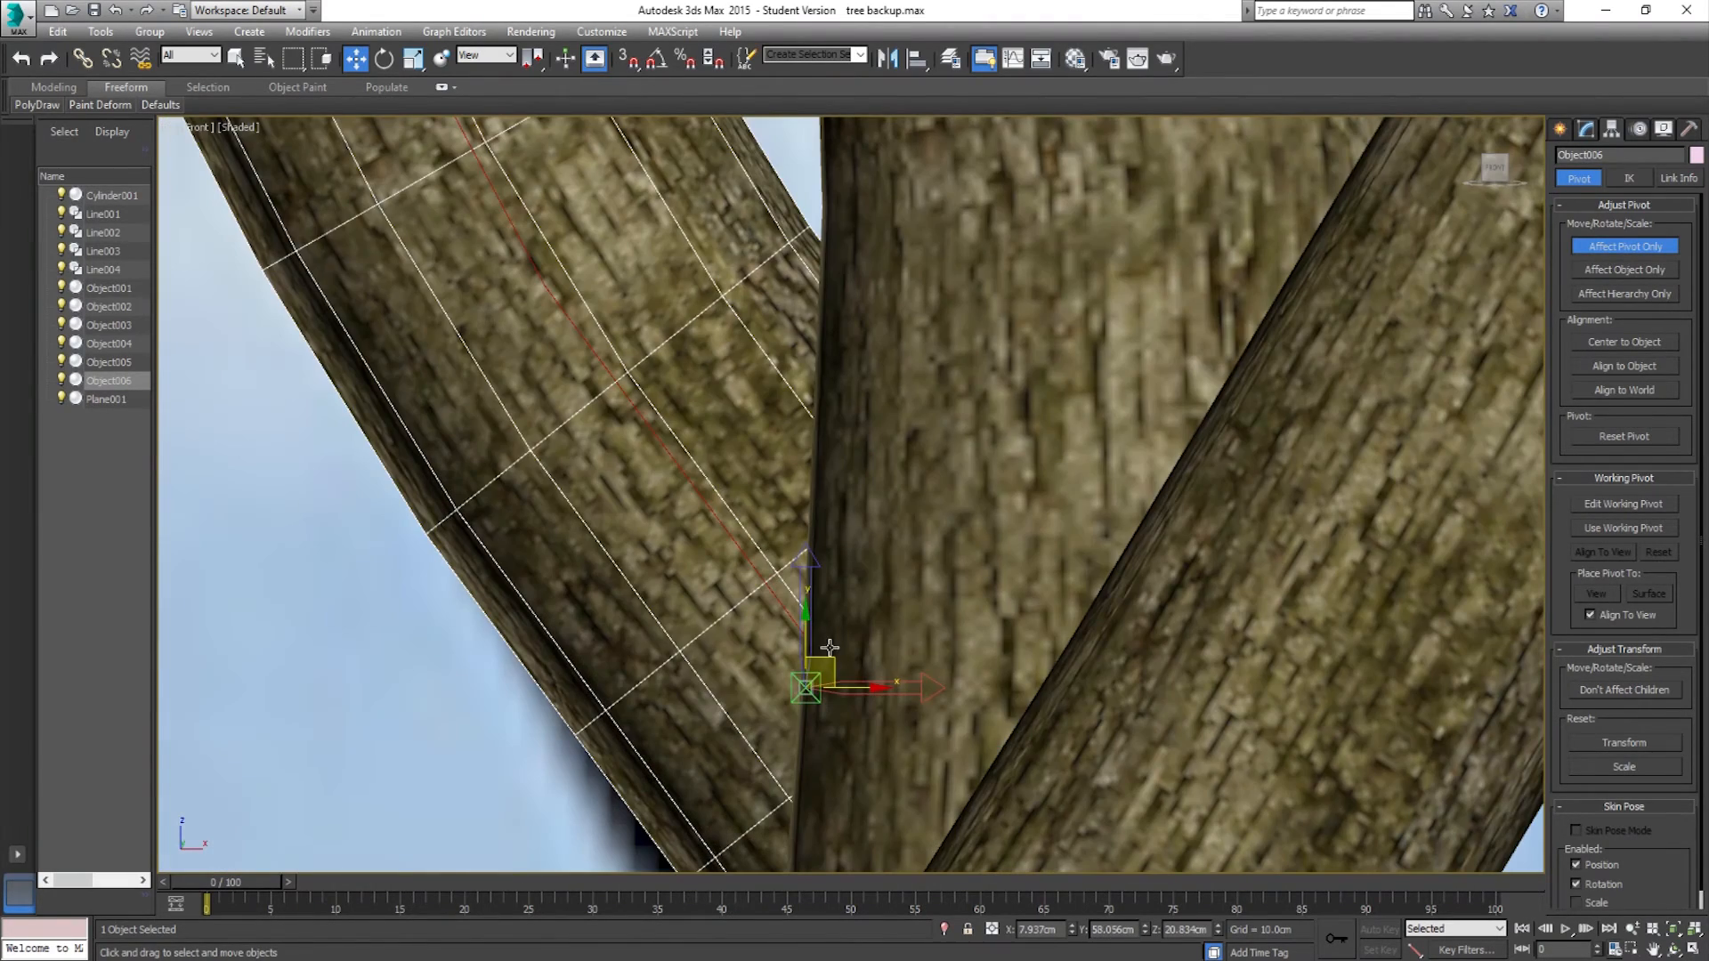
pyautogui.moveTo(830, 658); pyautogui.dragTo(828, 582)
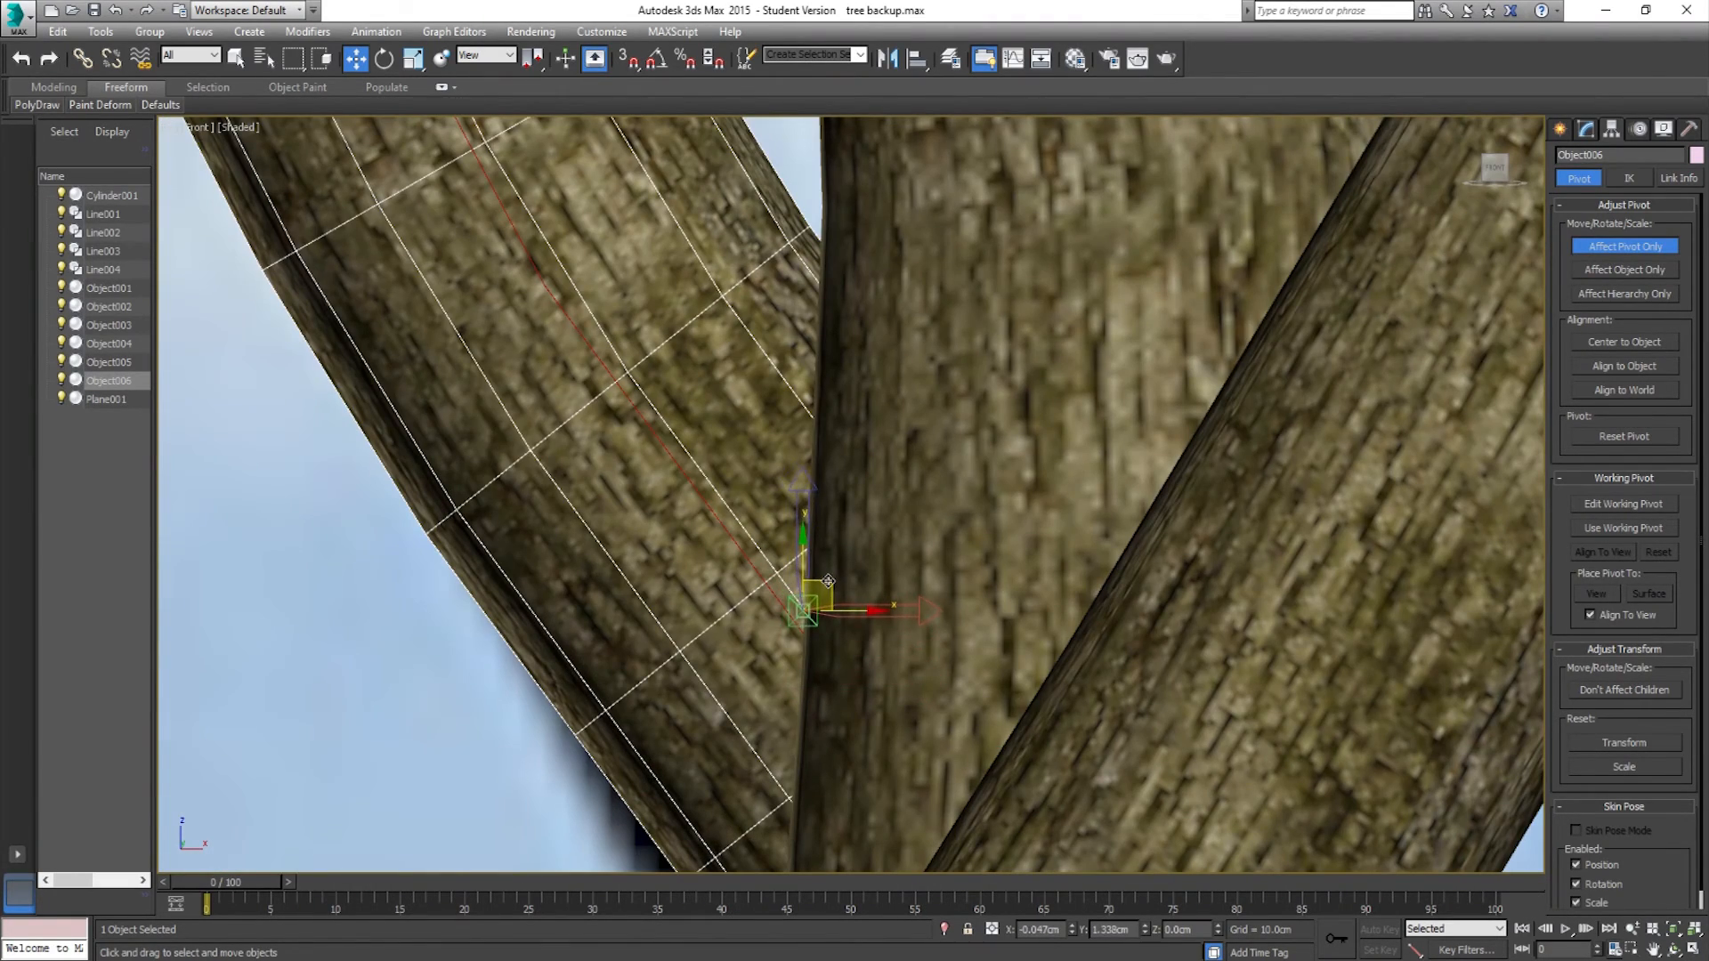
pyautogui.scroll(-4, 829, 580)
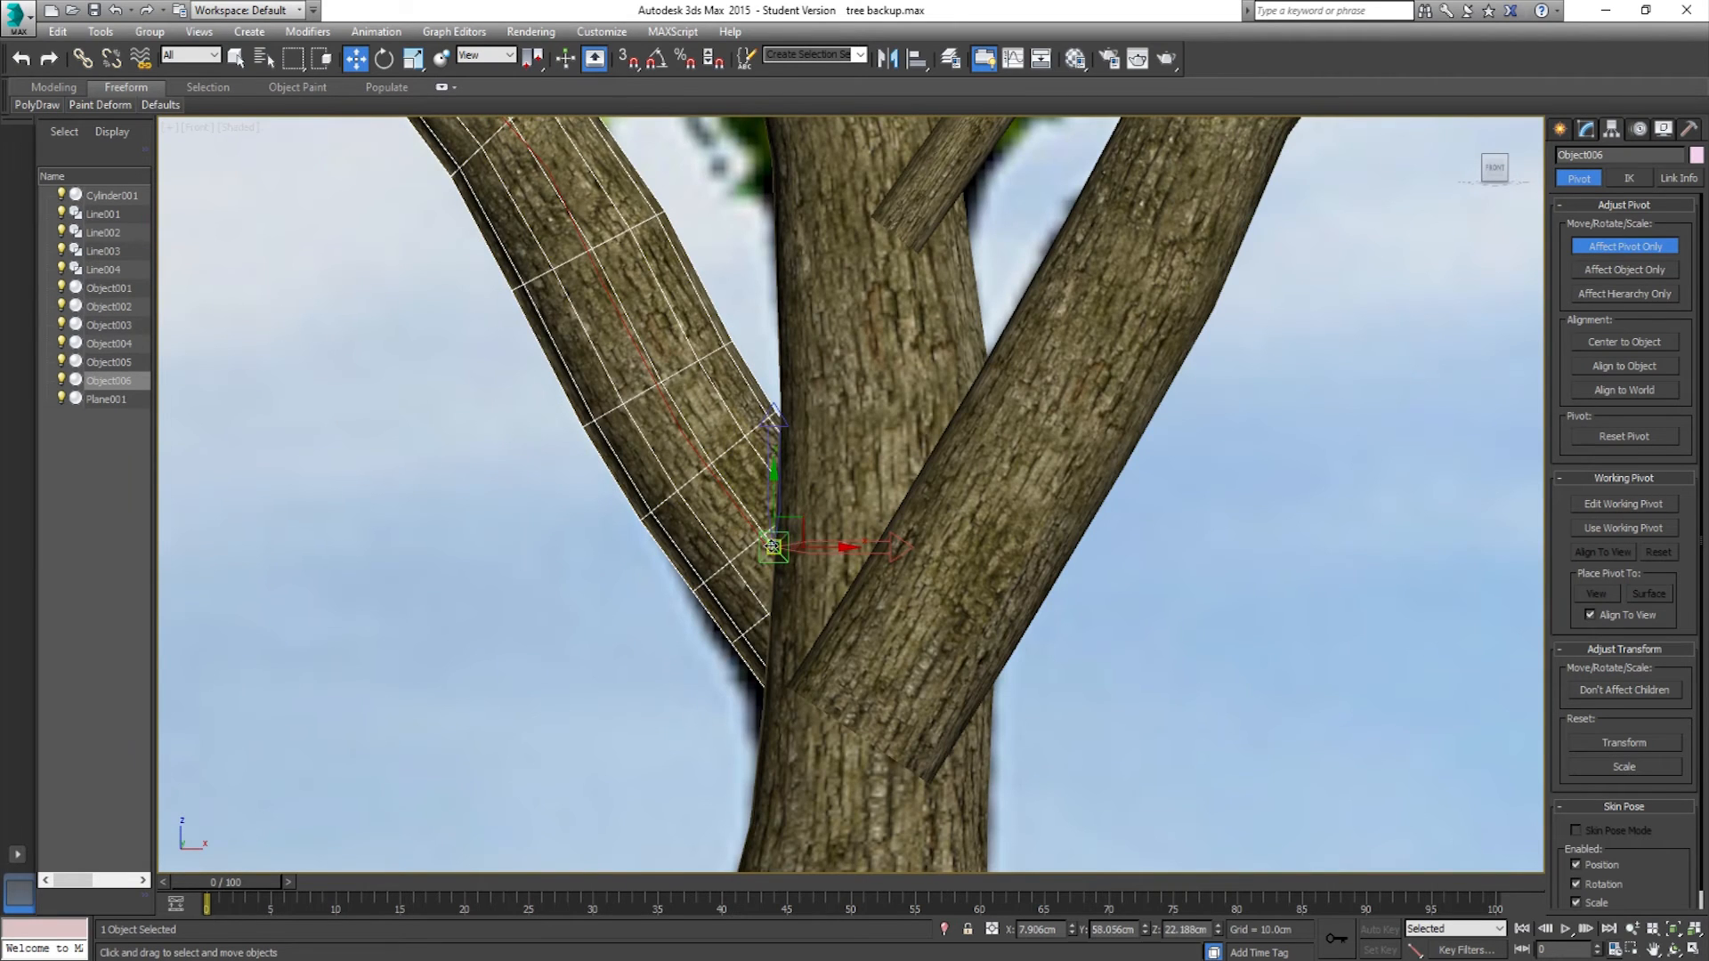
pyautogui.scroll(4, 768, 546)
pyautogui.moveTo(793, 520); pyautogui.dragTo(794, 522)
pyautogui.scroll(-2, 773, 552)
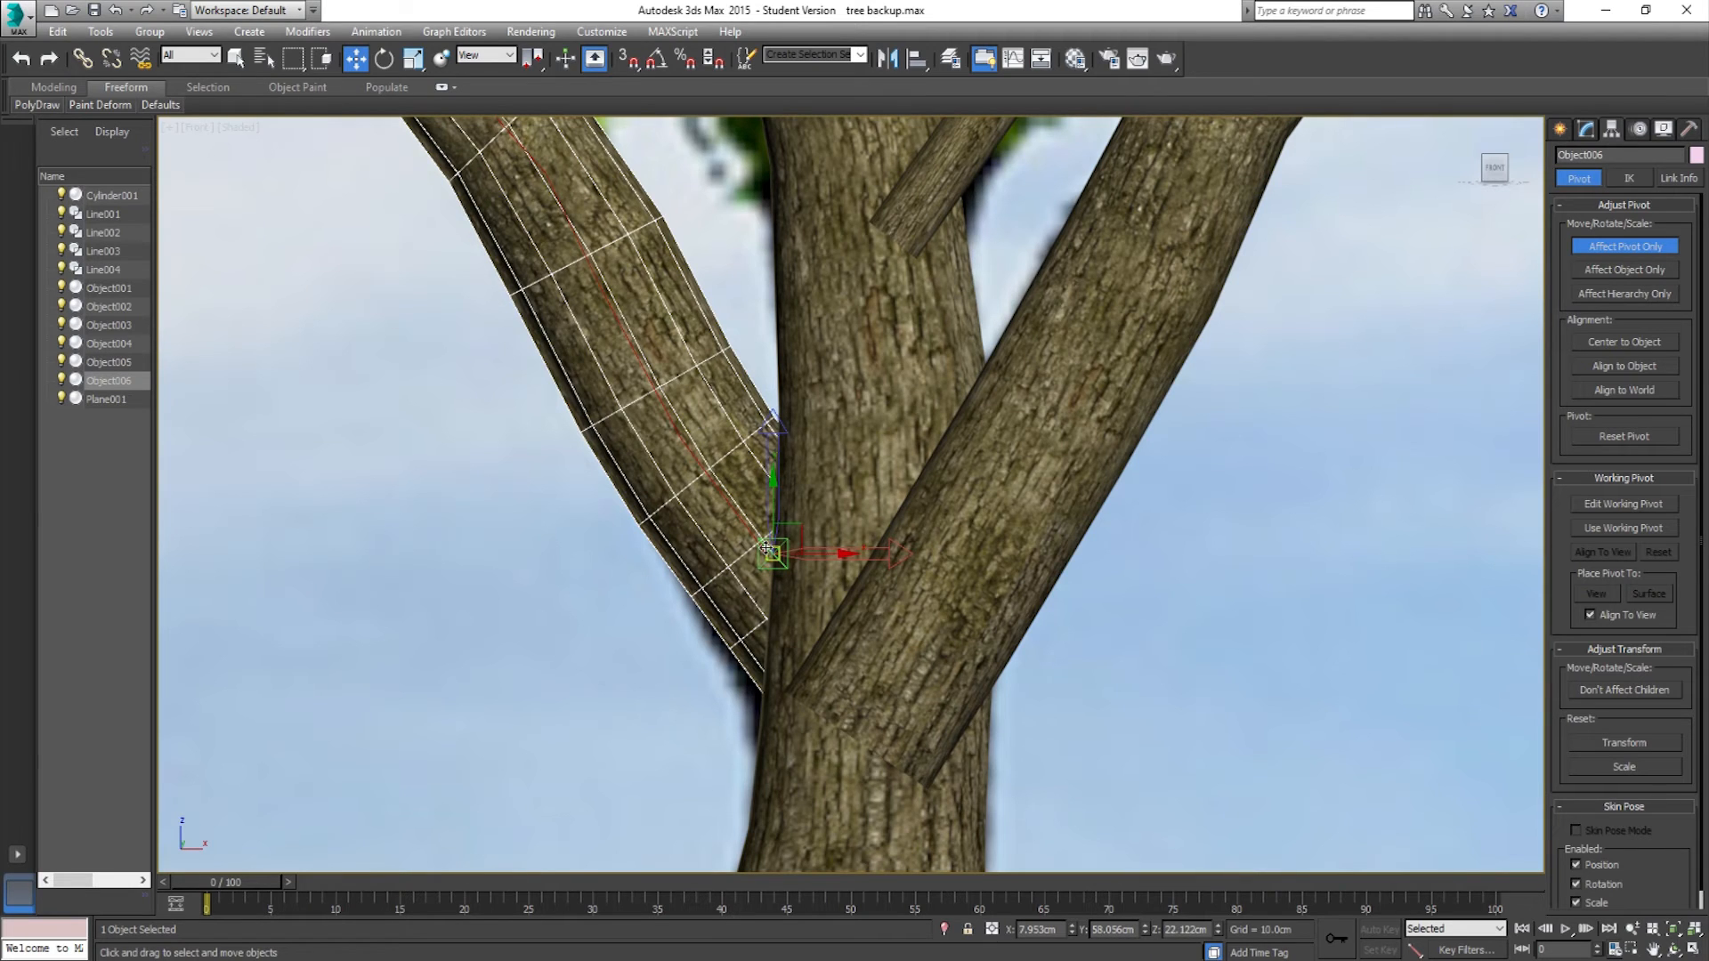
# Step: Finish pivot editing, move the limb to about Y -10.02 cm beside the trunk and rotate it about -18 degrees around Z
pyautogui.scroll(-5, 694, 495)
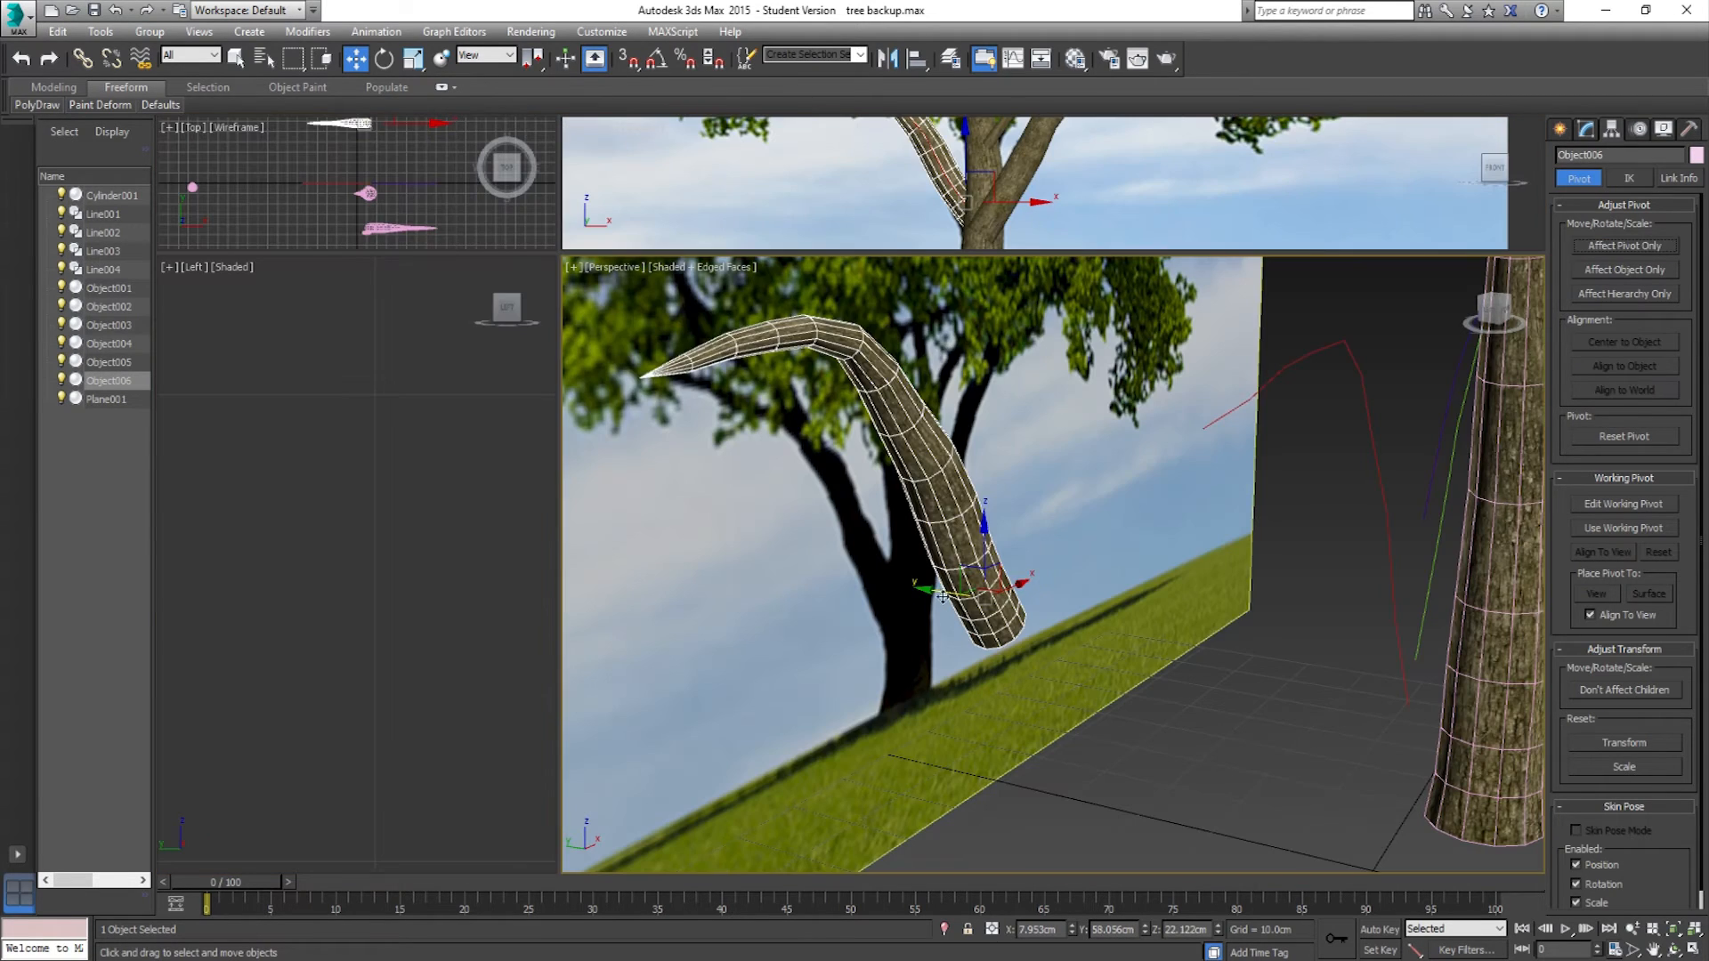
pyautogui.moveTo(939, 594); pyautogui.dragTo(1424, 676)
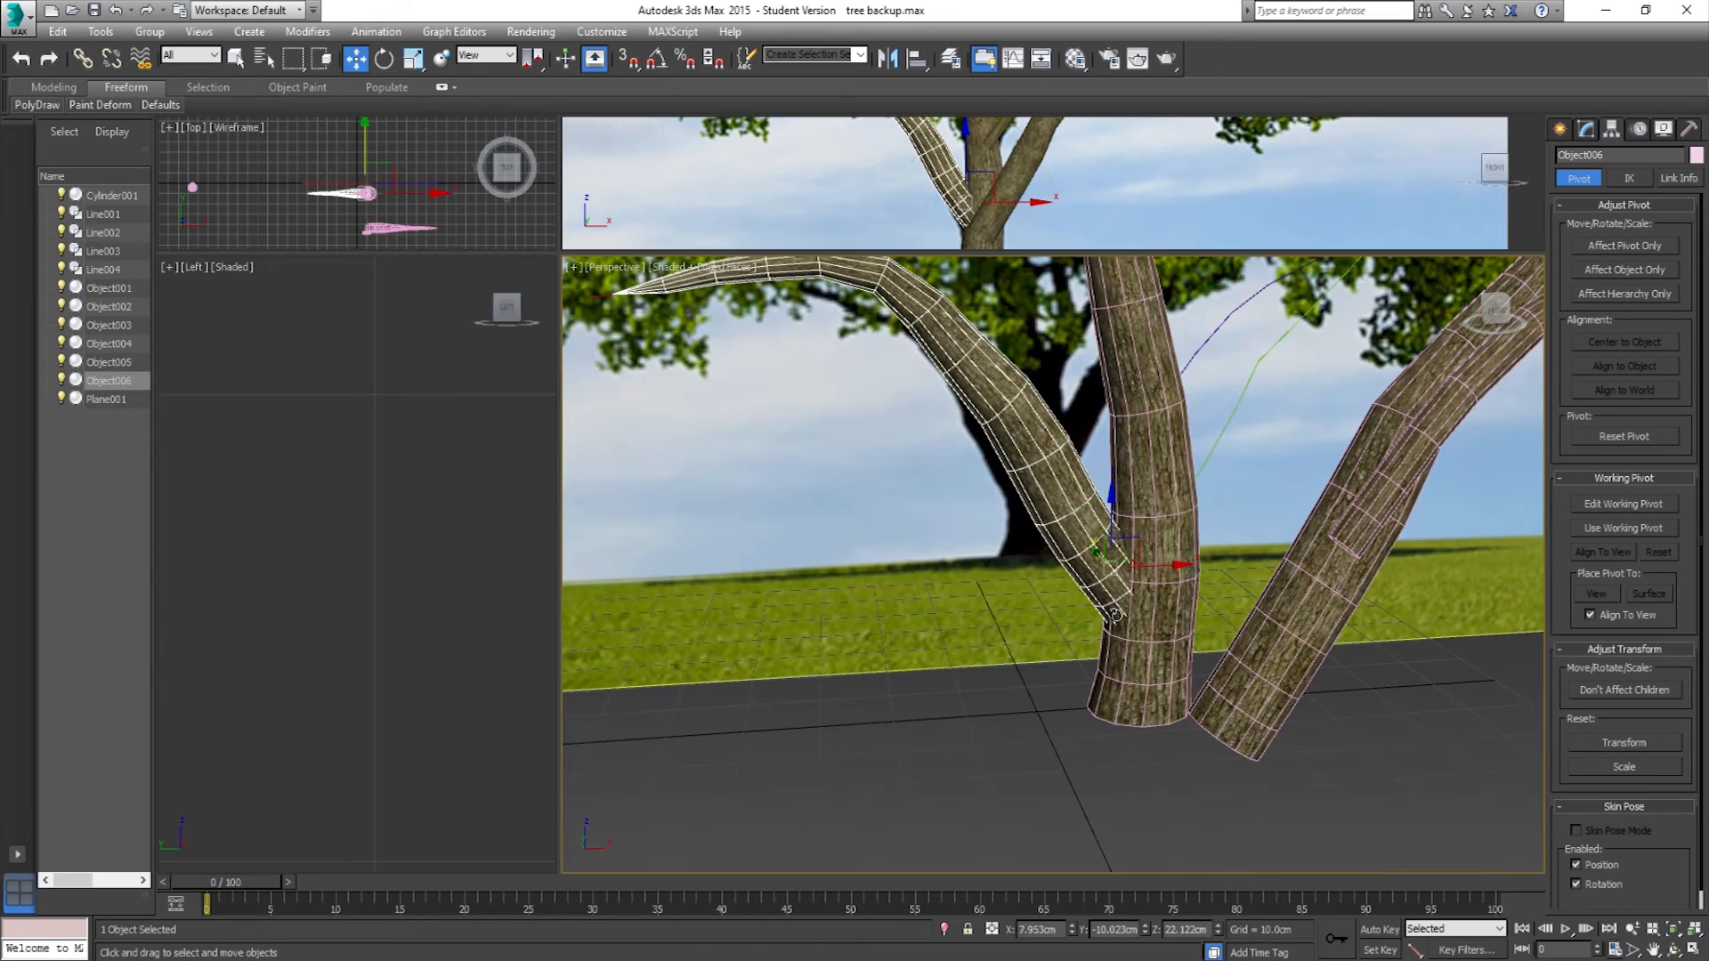
pyautogui.press('e')
pyautogui.moveTo(1088, 526)
pyautogui.mouseDown()
pyautogui.moveTo(1053, 558)
pyautogui.moveTo(1004, 518)
pyautogui.moveTo(1025, 499)
pyautogui.moveTo(1054, 526)
pyautogui.mouseUp()
pyautogui.hotkey('ctrl', 'z')
pyautogui.keyDown('alt'); pyautogui.moveTo(1060, 530); pyautogui.dragTo(1135, 689, button='middle'); pyautogui.keyUp('alt')
pyautogui.scroll(4, 1135, 689)
pyautogui.moveTo(1107, 632); pyautogui.dragTo(1071, 630)
pyautogui.press('w')
# Step: Shift the rotated limb along X and Y so its base sits inside the main trunk
pyautogui.keyDown('alt'); pyautogui.moveTo(1183, 617); pyautogui.dragTo(1149, 578, button='middle'); pyautogui.keyUp('alt')
pyautogui.scroll(1, 1157, 668)
pyautogui.moveTo(1157, 668); pyautogui.dragTo(1050, 600, button='middle')
pyautogui.keyDown('alt'); pyautogui.moveTo(1023, 757); pyautogui.dragTo(1017, 661, button='middle'); pyautogui.keyUp('alt')
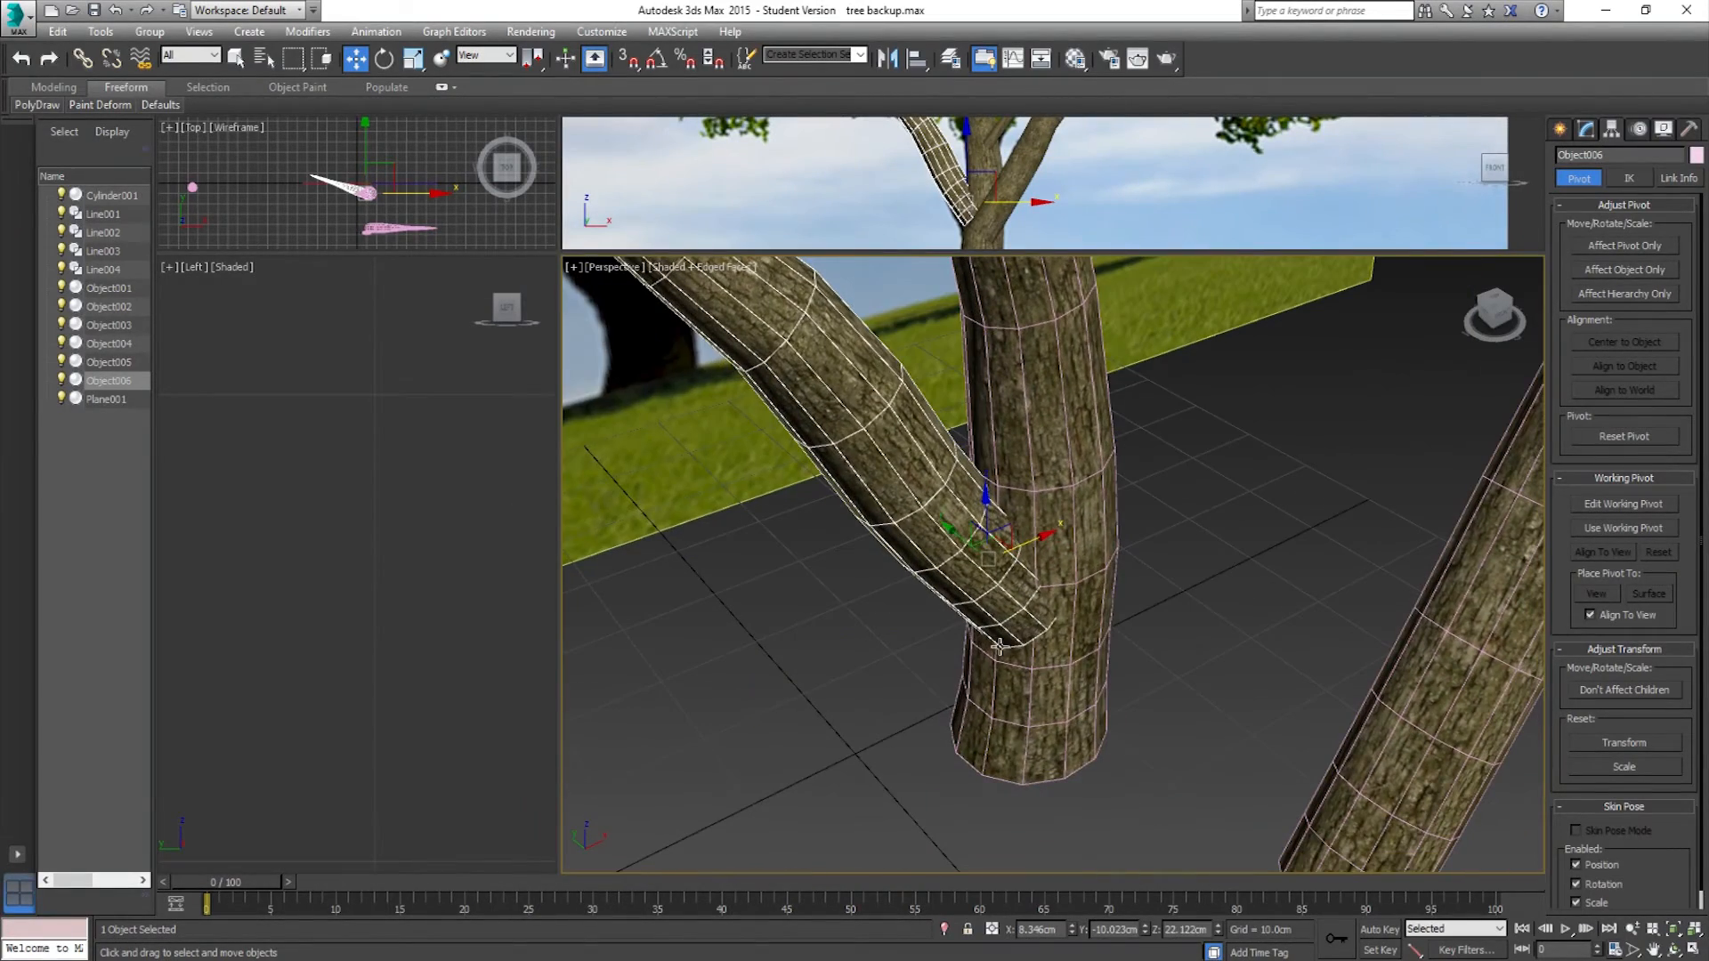
pyautogui.moveTo(966, 541); pyautogui.dragTo(944, 524)
pyautogui.keyDown('alt'); pyautogui.moveTo(939, 586); pyautogui.dragTo(836, 595, button='middle'); pyautogui.keyUp('alt')
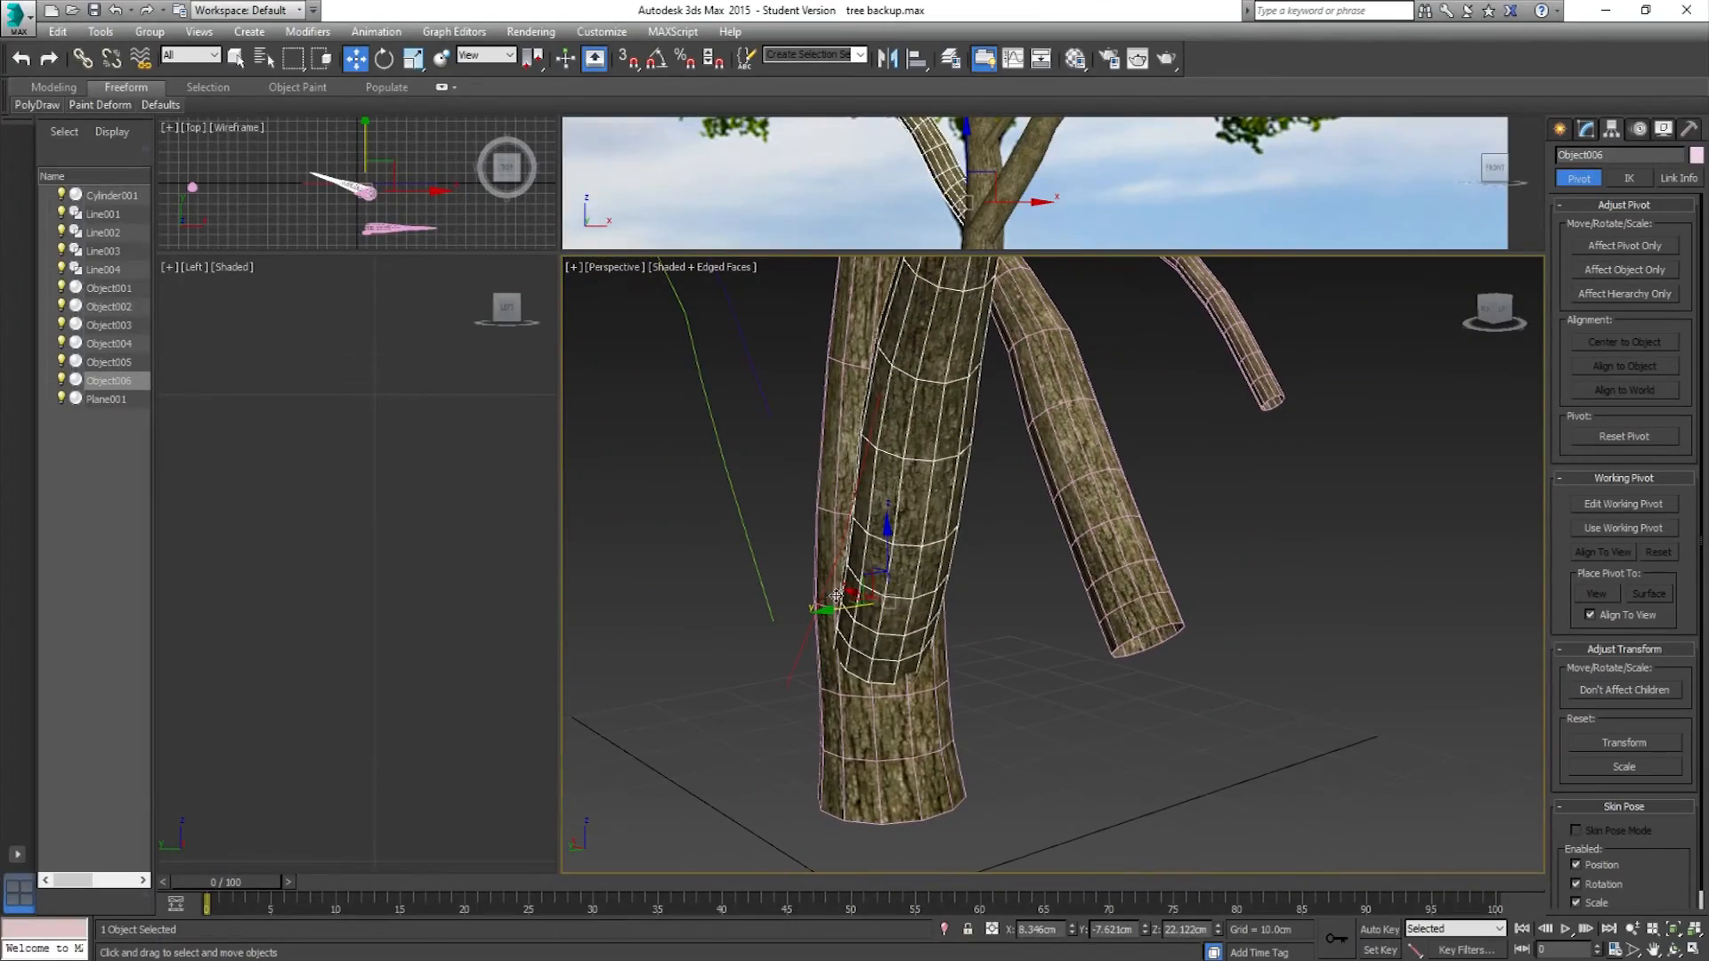
pyautogui.moveTo(842, 610); pyautogui.dragTo(853, 611)
pyautogui.keyDown('alt'); pyautogui.moveTo(852, 614); pyautogui.dragTo(1038, 708, button='middle'); pyautogui.keyUp('alt')
# Step: Rotate the left-hand limb by about another -8 degrees around Z
pyautogui.press('e')
pyautogui.scroll(3, 948, 611)
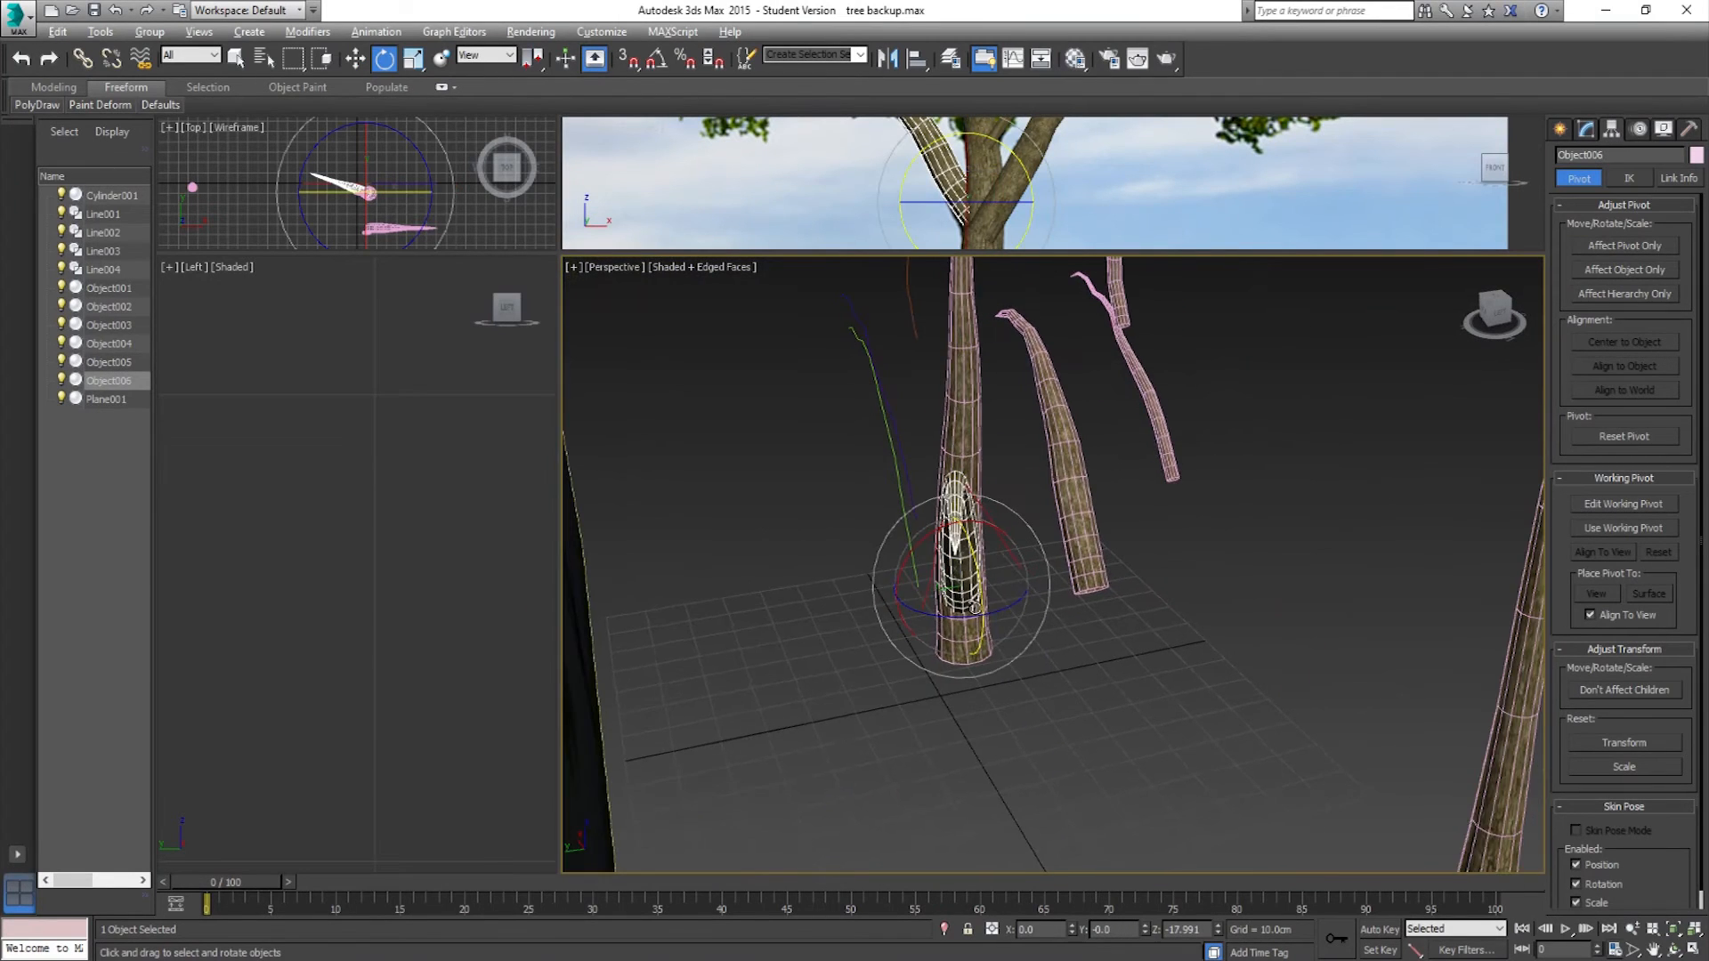
pyautogui.moveTo(958, 578); pyautogui.dragTo(941, 576)
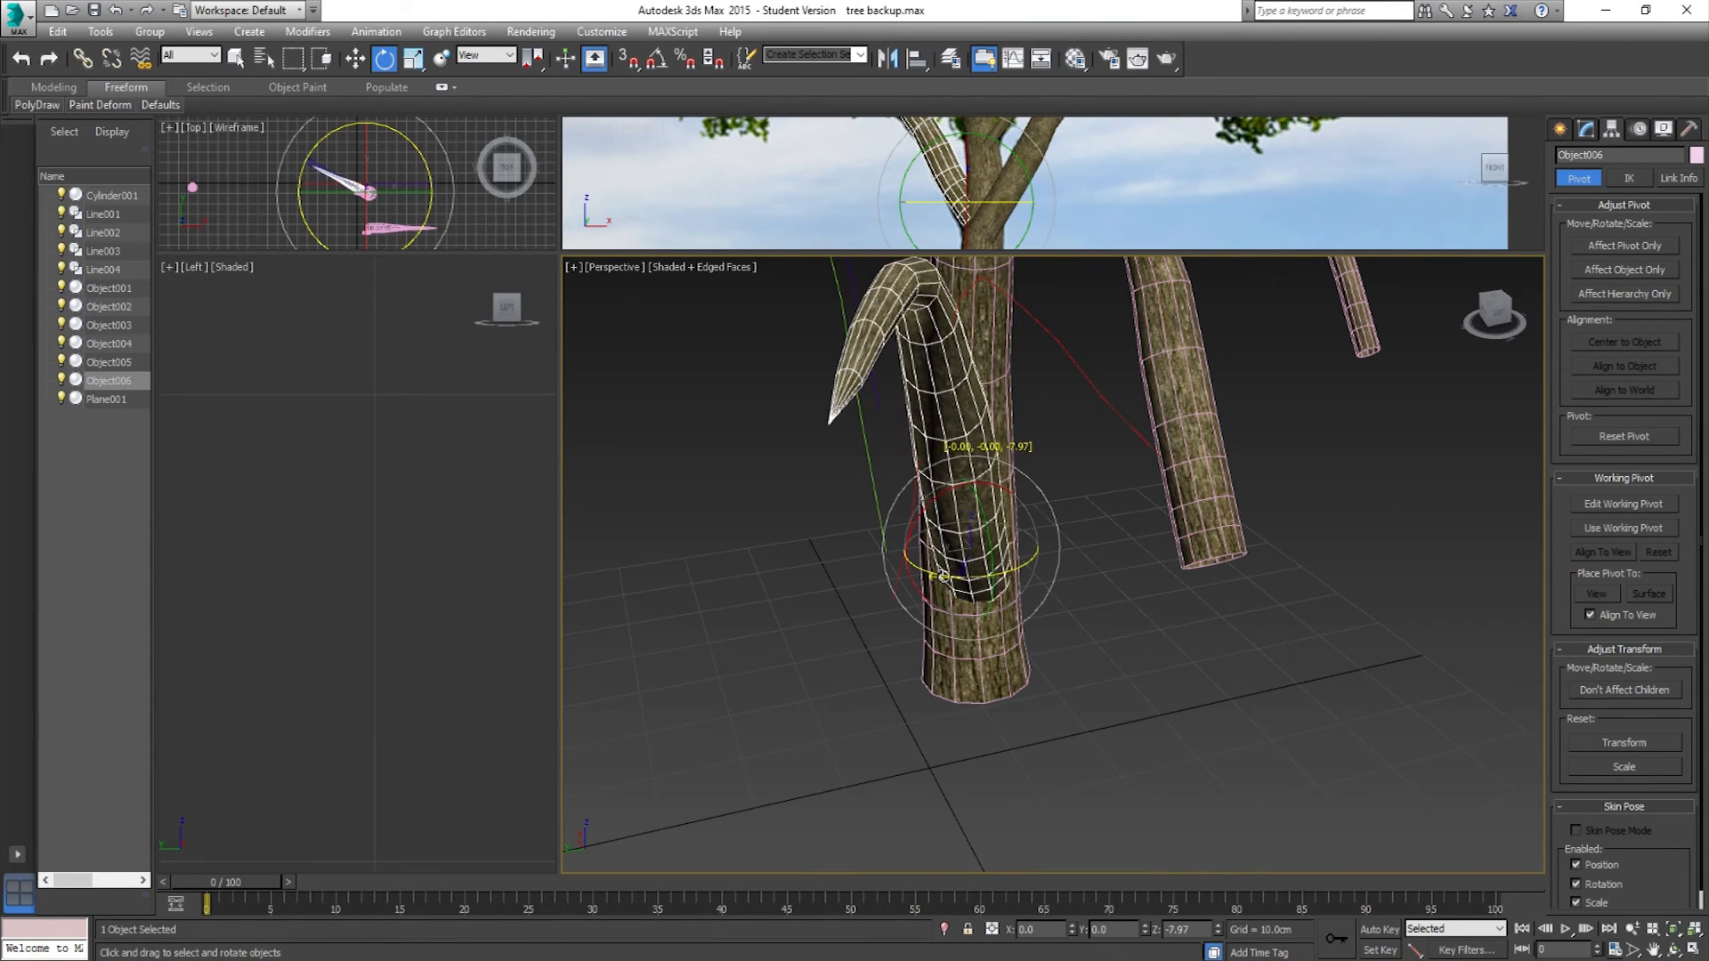
# Step: Nudge the left-hand limb deeper into the trunk, to about X 9.05 cm
pyautogui.press('w')
pyautogui.moveTo(952, 578)
pyautogui.keyDown('alt'); pyautogui.mouseDown(button='middle')
pyautogui.moveTo(962, 551)
pyautogui.moveTo(952, 594)
pyautogui.mouseUp(button='middle'); pyautogui.keyUp('alt')
pyautogui.moveTo(947, 609); pyautogui.dragTo(931, 610)
pyautogui.keyDown('alt'); pyautogui.moveTo(1019, 607); pyautogui.dragTo(938, 605, button='middle'); pyautogui.keyUp('alt')
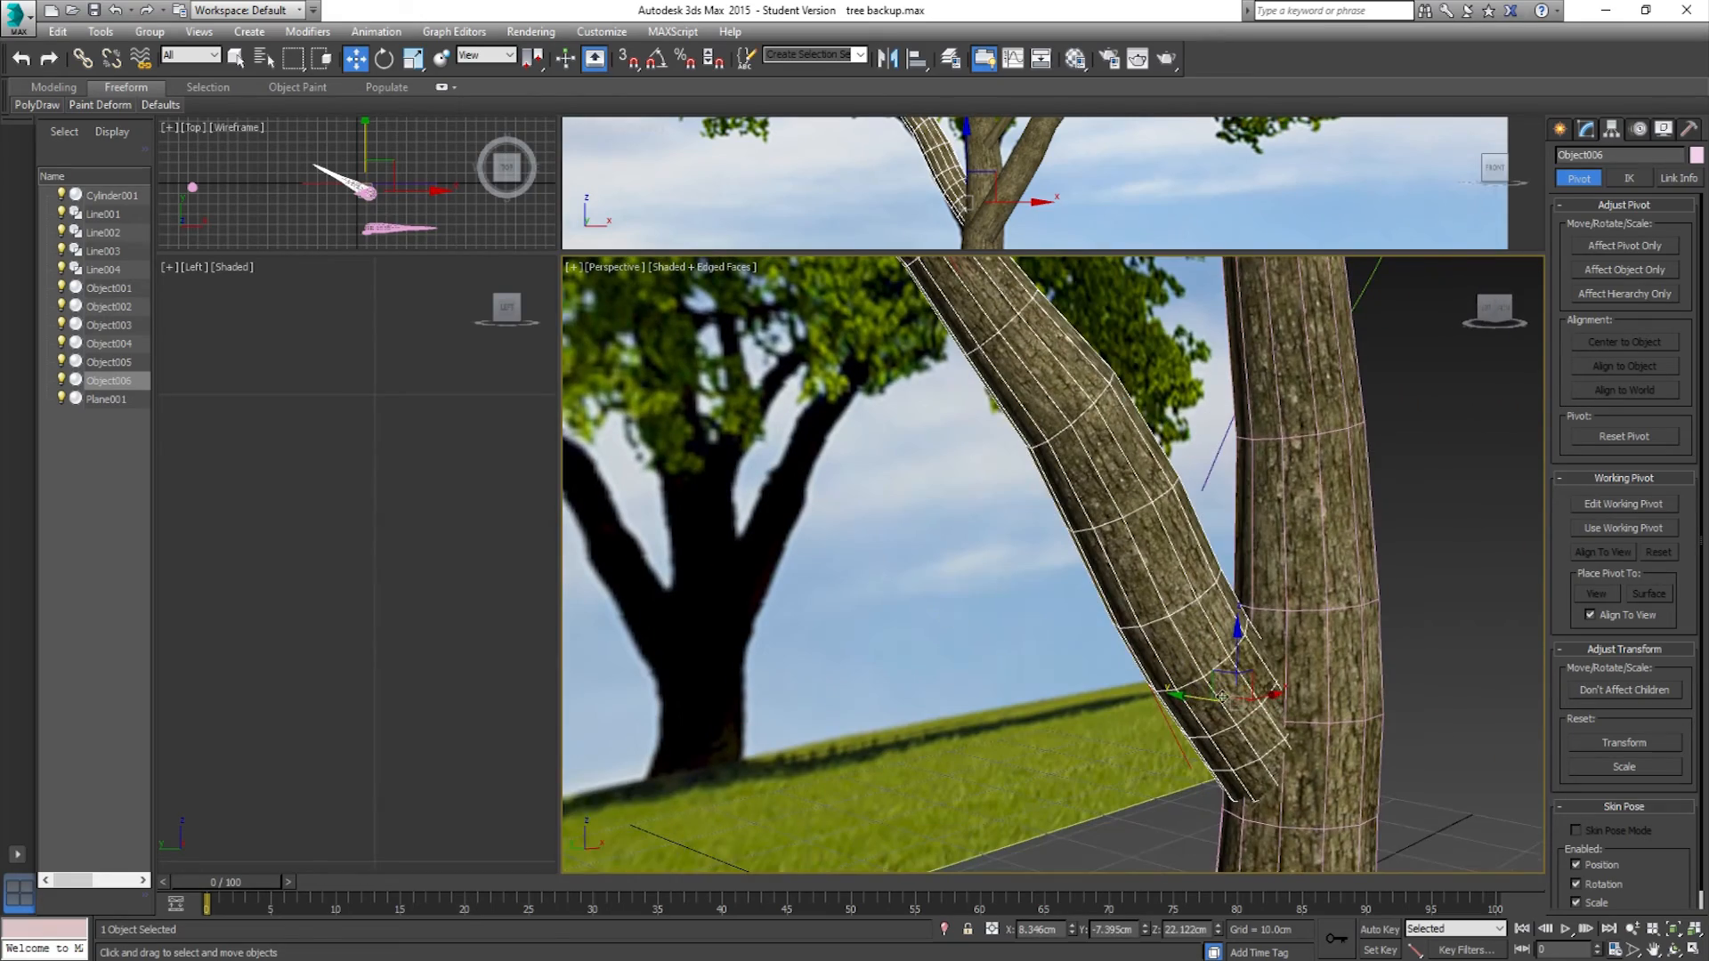
pyautogui.keyDown('alt'); pyautogui.moveTo(1266, 691); pyautogui.dragTo(1345, 692, button='middle'); pyautogui.keyUp('alt')
pyautogui.keyDown('alt'); pyautogui.moveTo(1345, 693); pyautogui.dragTo(1238, 664); pyautogui.keyUp('alt')
pyautogui.scroll(-8, 1215, 623)
pyautogui.keyDown('alt'); pyautogui.moveTo(1237, 663); pyautogui.dragTo(1175, 639, button='middle'); pyautogui.keyUp('alt')
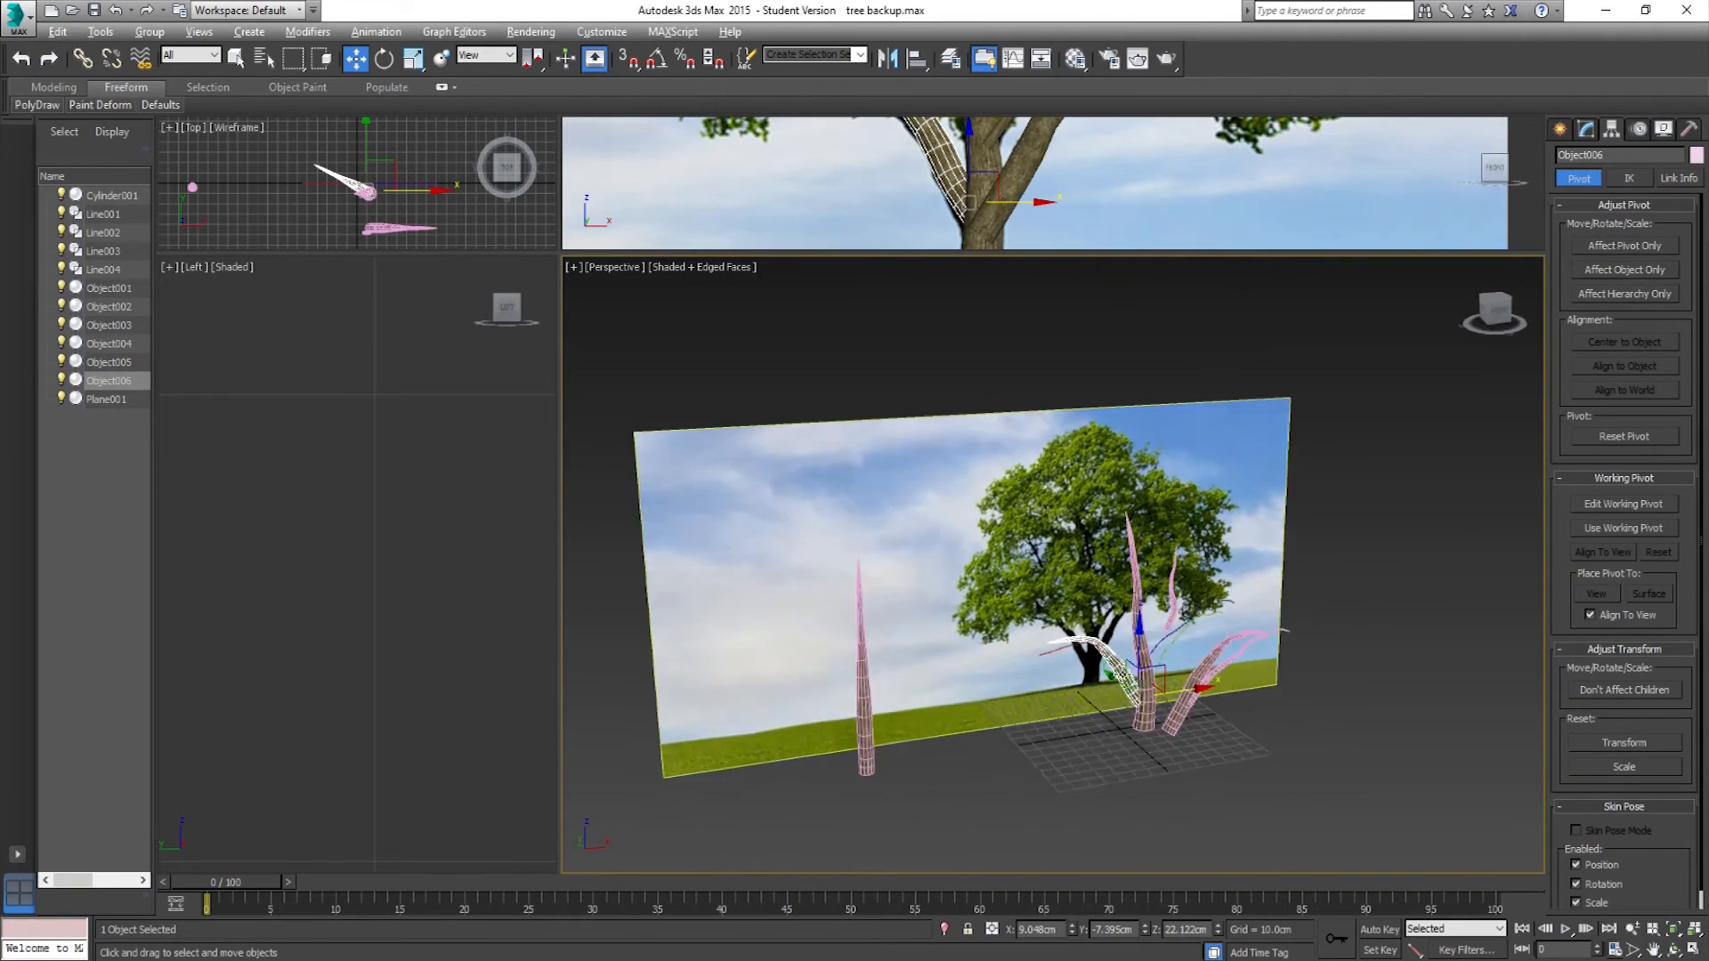
# Step: Start pivot editing on the small wavy branch and center its pivot to the object
pyautogui.scroll(5, 1175, 639)
pyautogui.click(1132, 588)
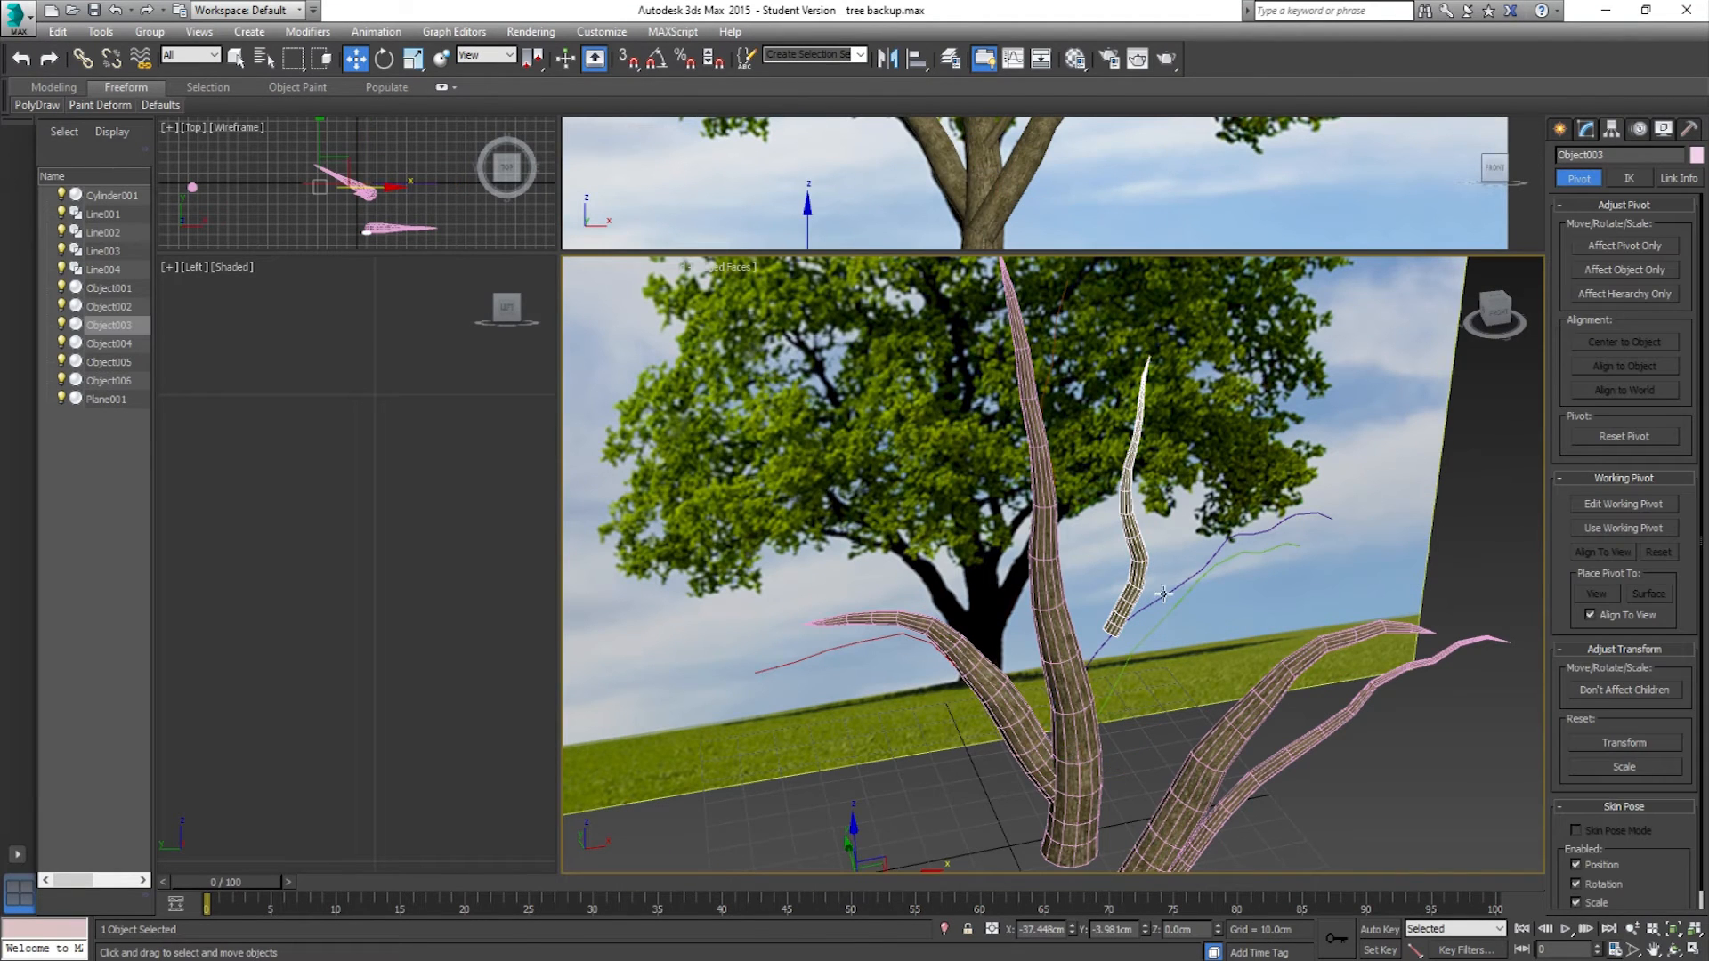
pyautogui.click(1626, 247)
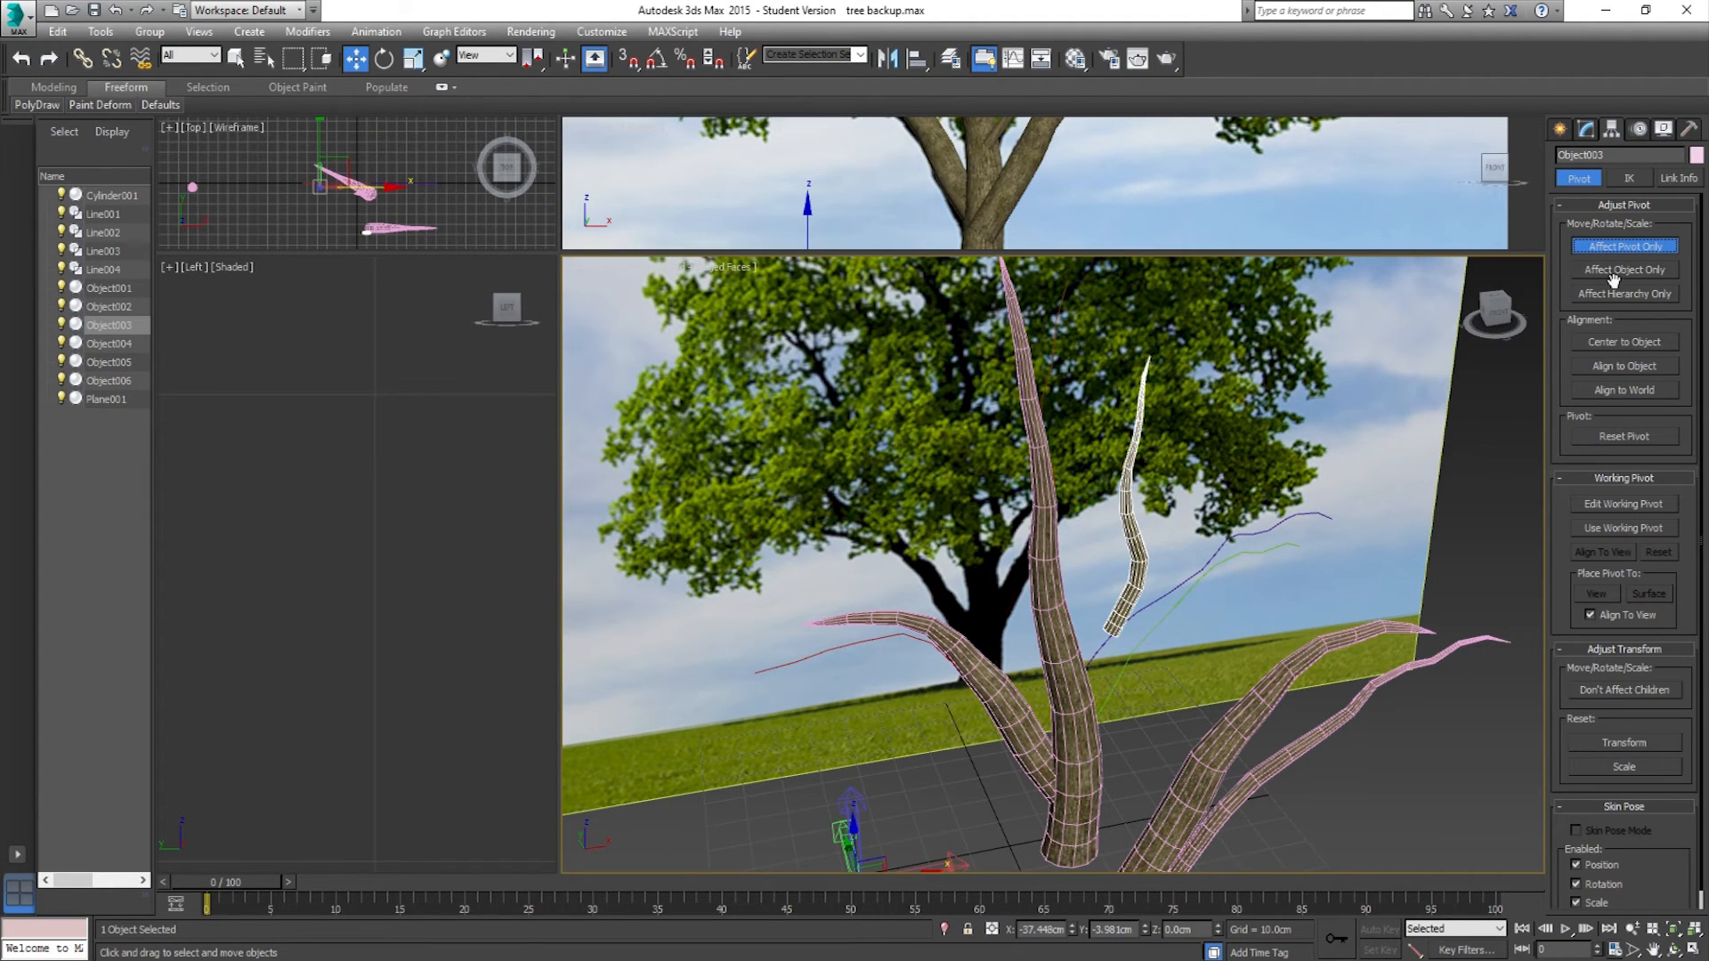
pyautogui.click(1623, 343)
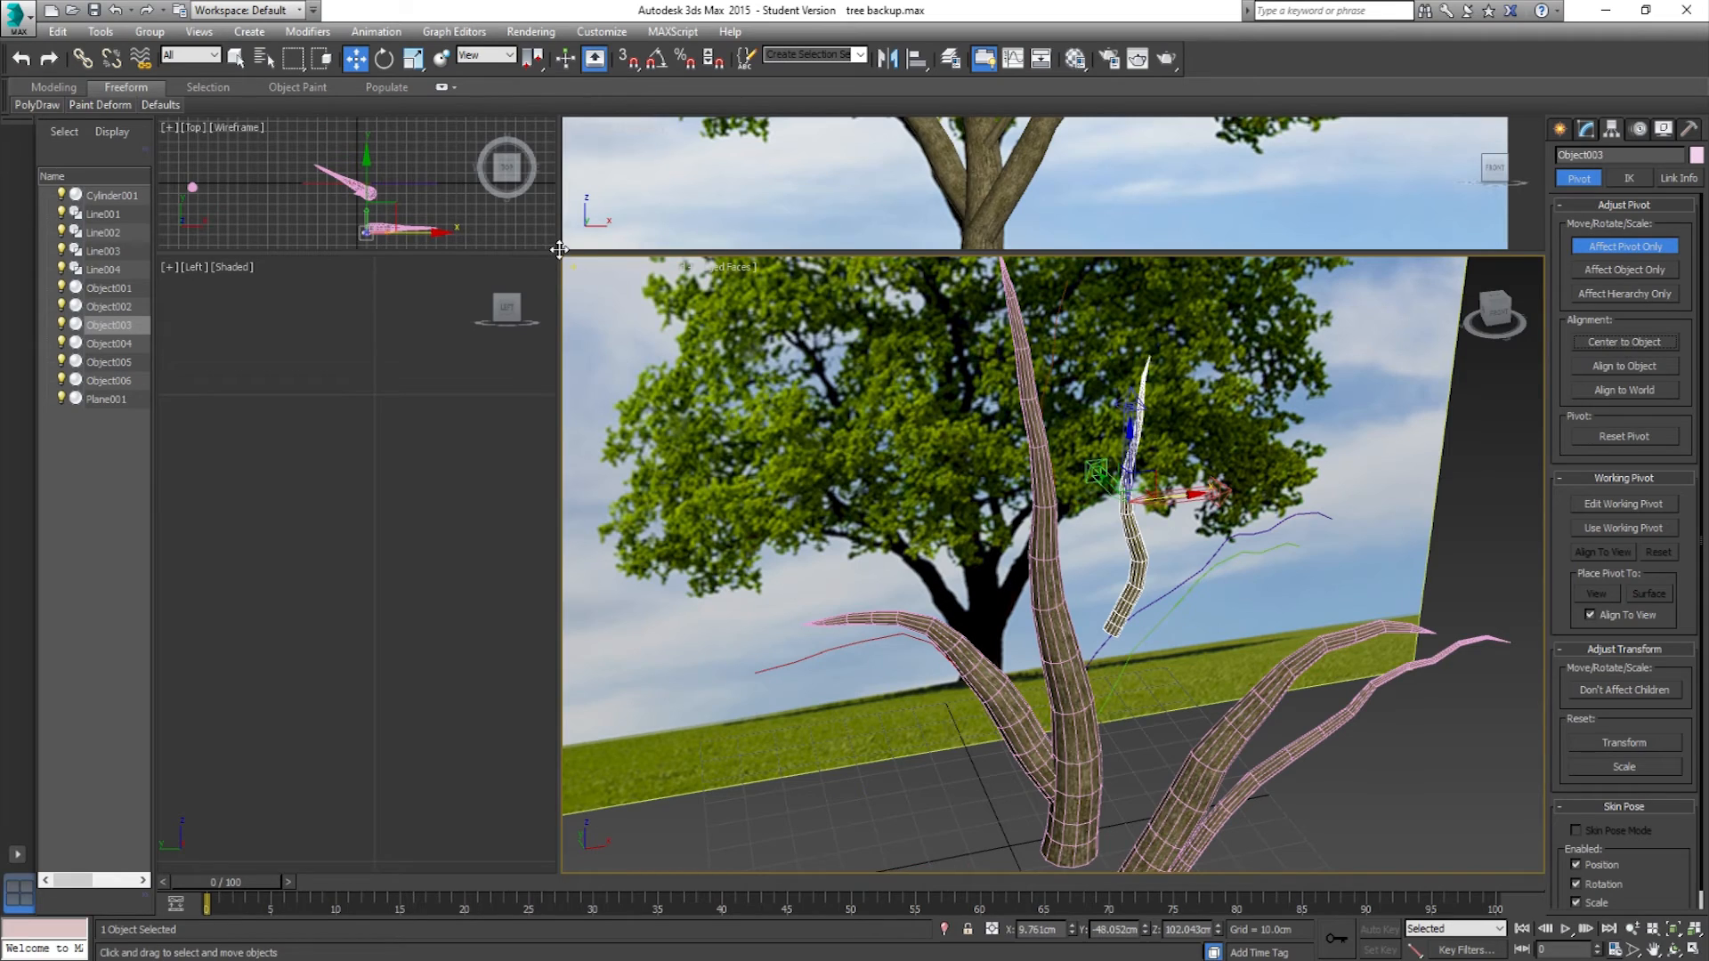
# Step: Move the wavy branch's pivot down to its base, about X 8.65 cm and Z 80.95 cm, and finish pivot editing
pyautogui.moveTo(559, 250); pyautogui.dragTo(524, 557)
pyautogui.scroll(6, 967, 272)
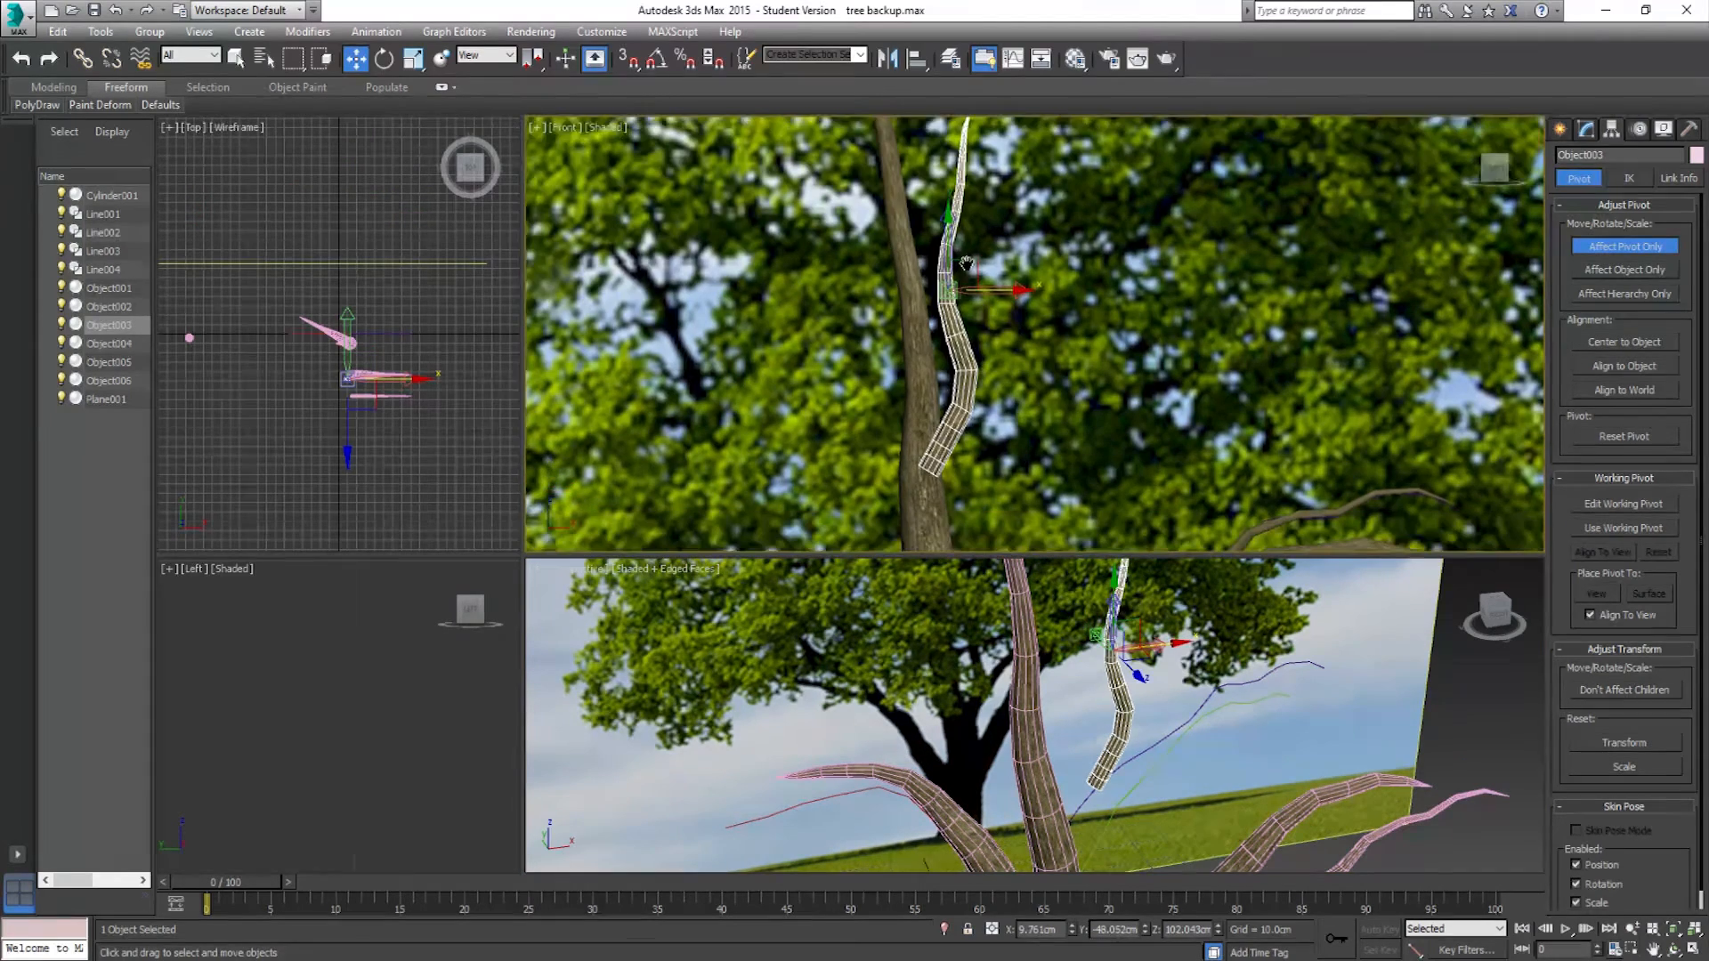
pyautogui.moveTo(968, 272); pyautogui.dragTo(916, 374)
pyautogui.scroll(6, 918, 390)
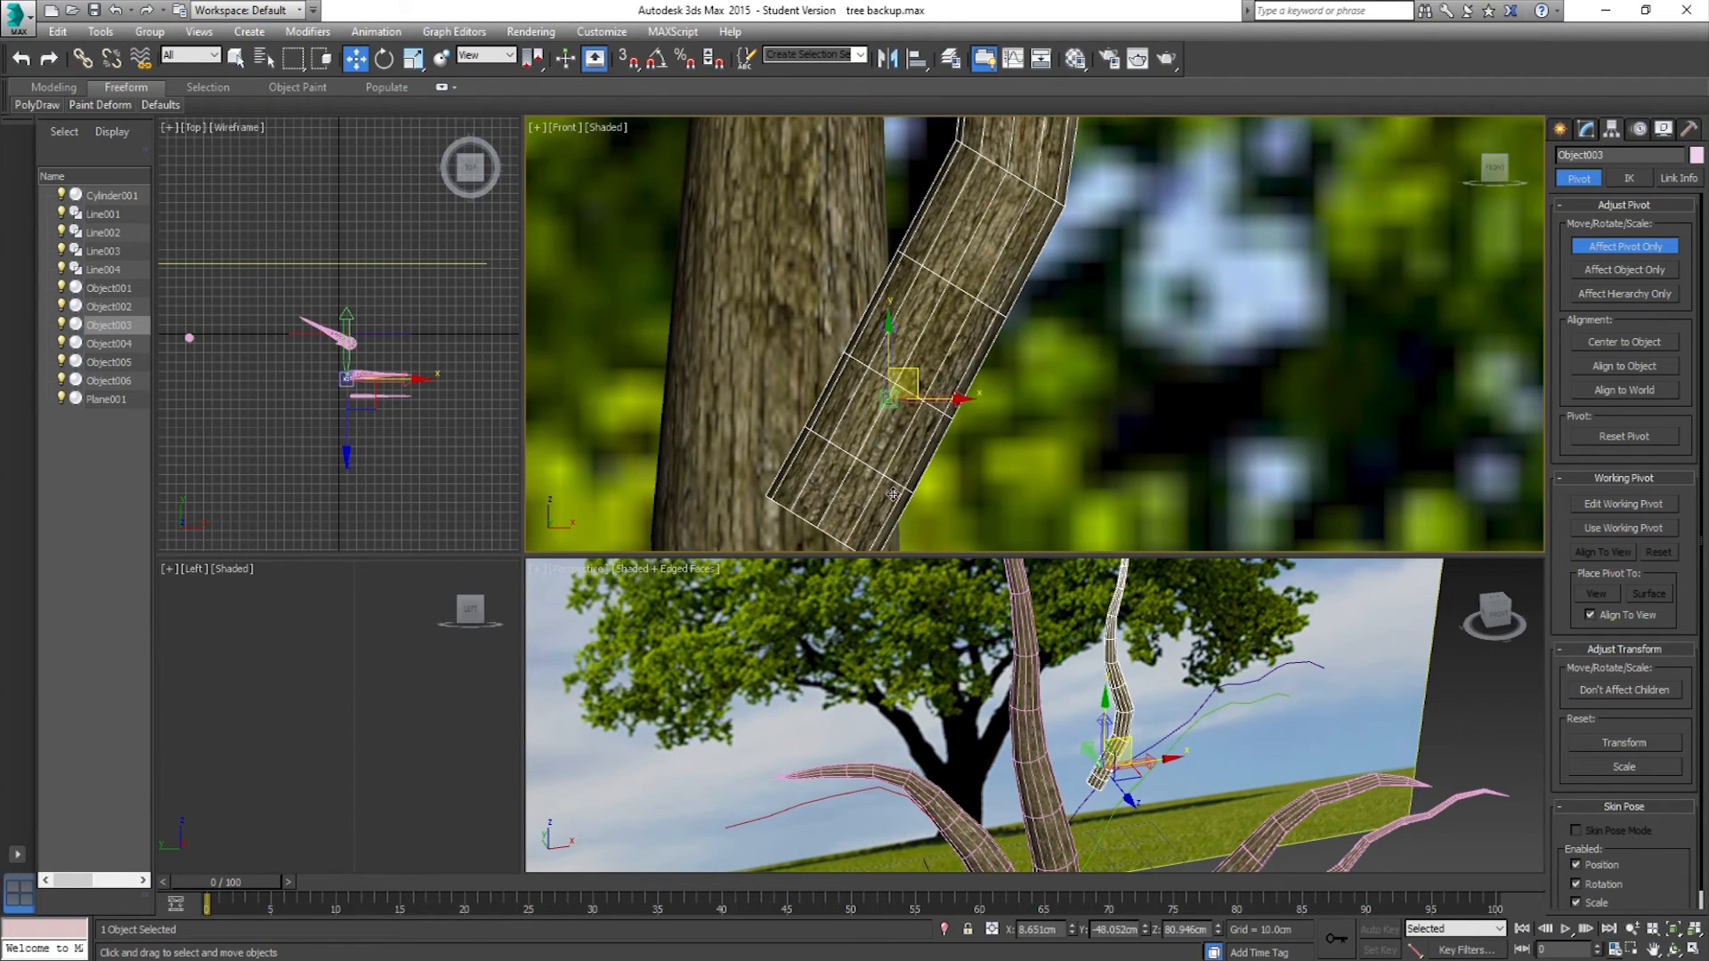
pyautogui.click(1593, 248)
pyautogui.scroll(-2, 942, 381)
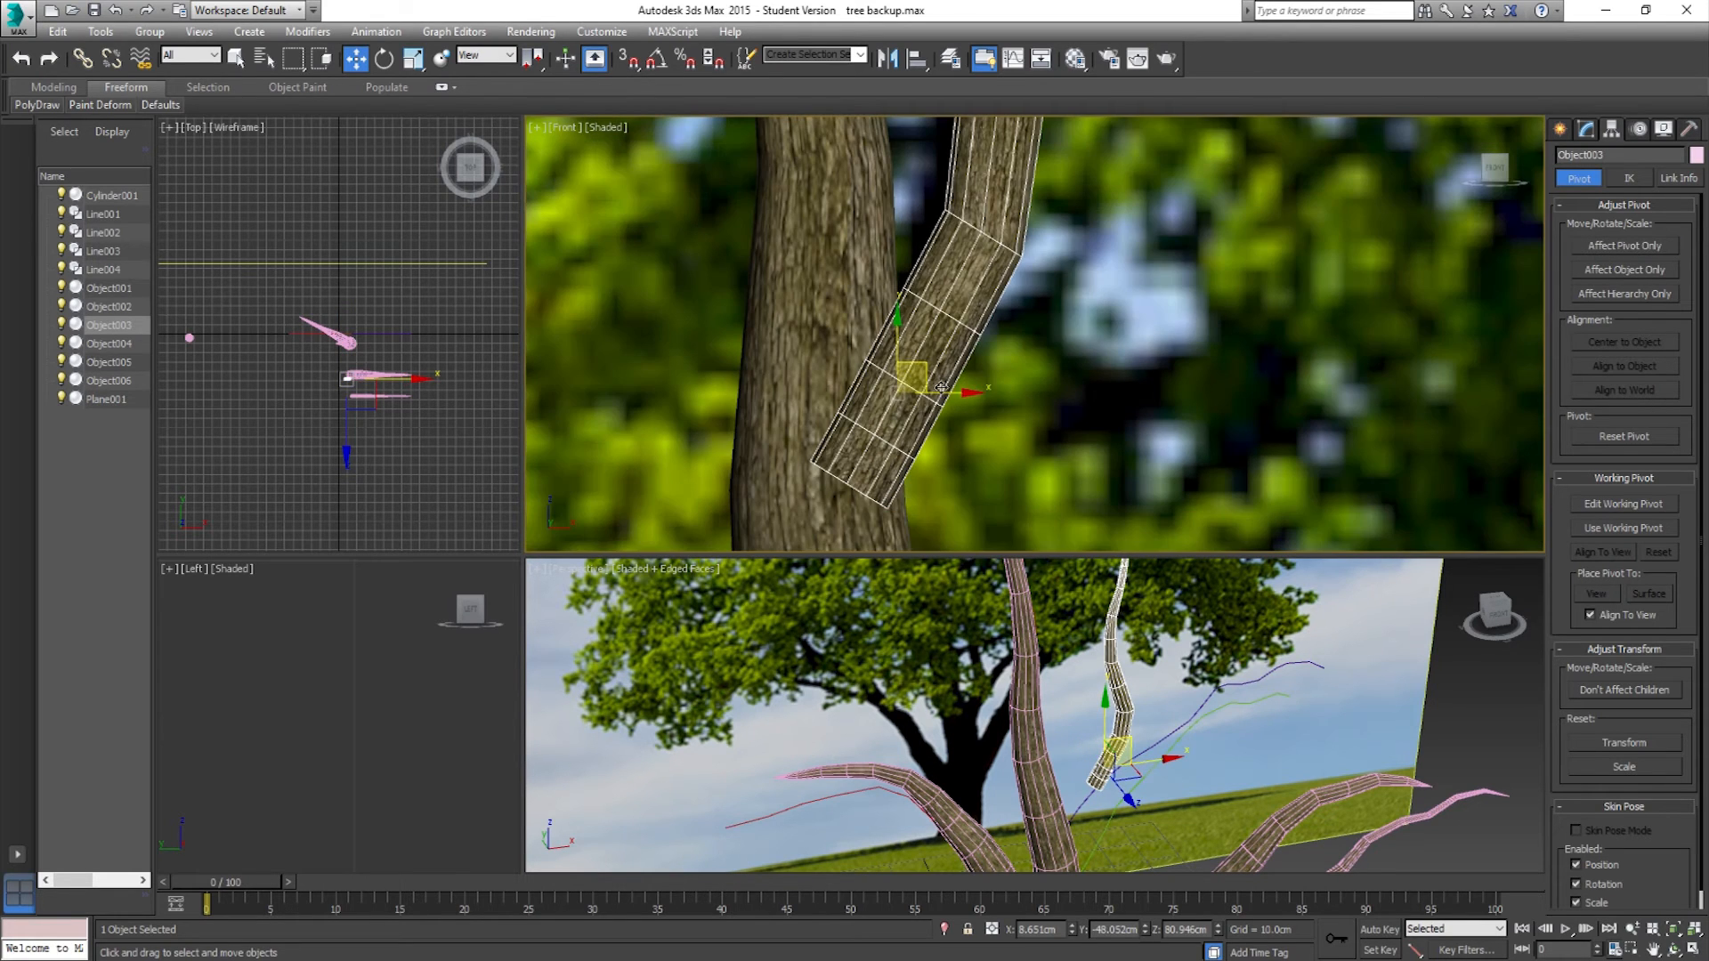
# Step: Move the wavy branch along Y to about -10.46 cm and rotate it around its base to about X 19, Y 12, Z -31 degrees
pyautogui.keyDown('alt'); pyautogui.moveTo(1131, 768); pyautogui.dragTo(1193, 778, button='middle'); pyautogui.keyUp('alt')
pyautogui.moveTo(1120, 743); pyautogui.dragTo(982, 684)
pyautogui.keyDown('alt'); pyautogui.moveTo(1166, 707); pyautogui.dragTo(1001, 790, button='middle'); pyautogui.keyUp('alt')
pyautogui.press('e')
pyautogui.moveTo(1001, 797); pyautogui.dragTo(945, 732)
pyautogui.hotkey('ctrl', 'z')
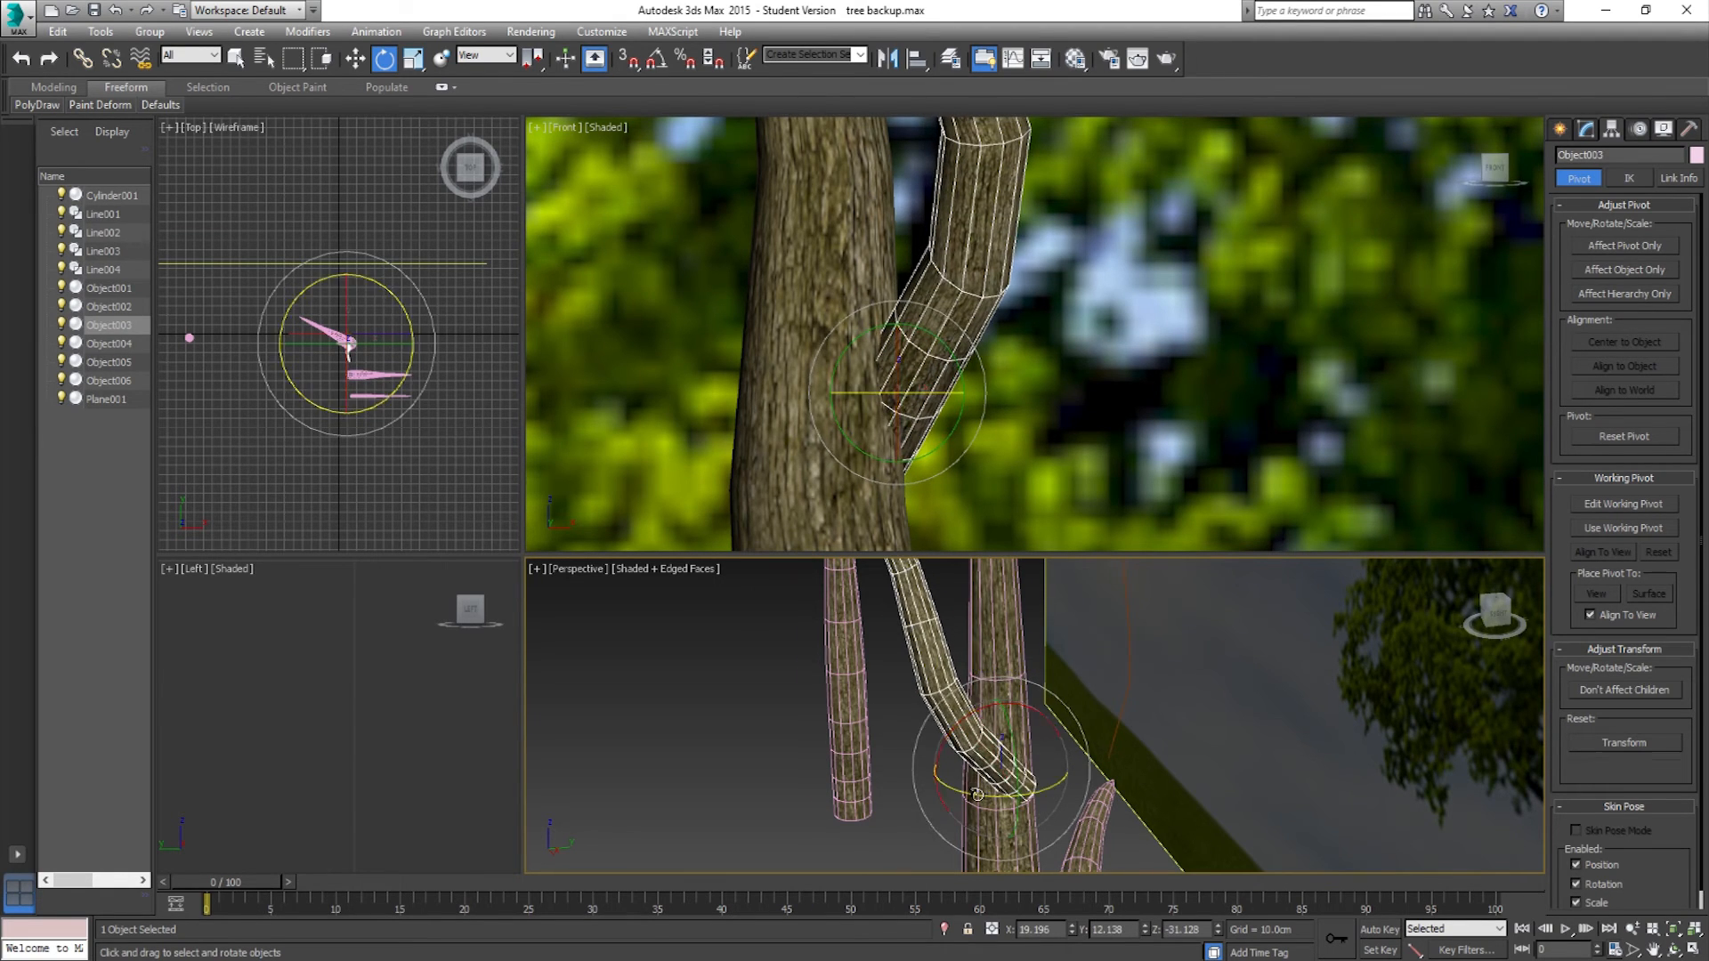
# Step: Nudge the wavy branch's base slightly along Y in the perspective view to refine its joint with the main trunk
pyautogui.press('w')
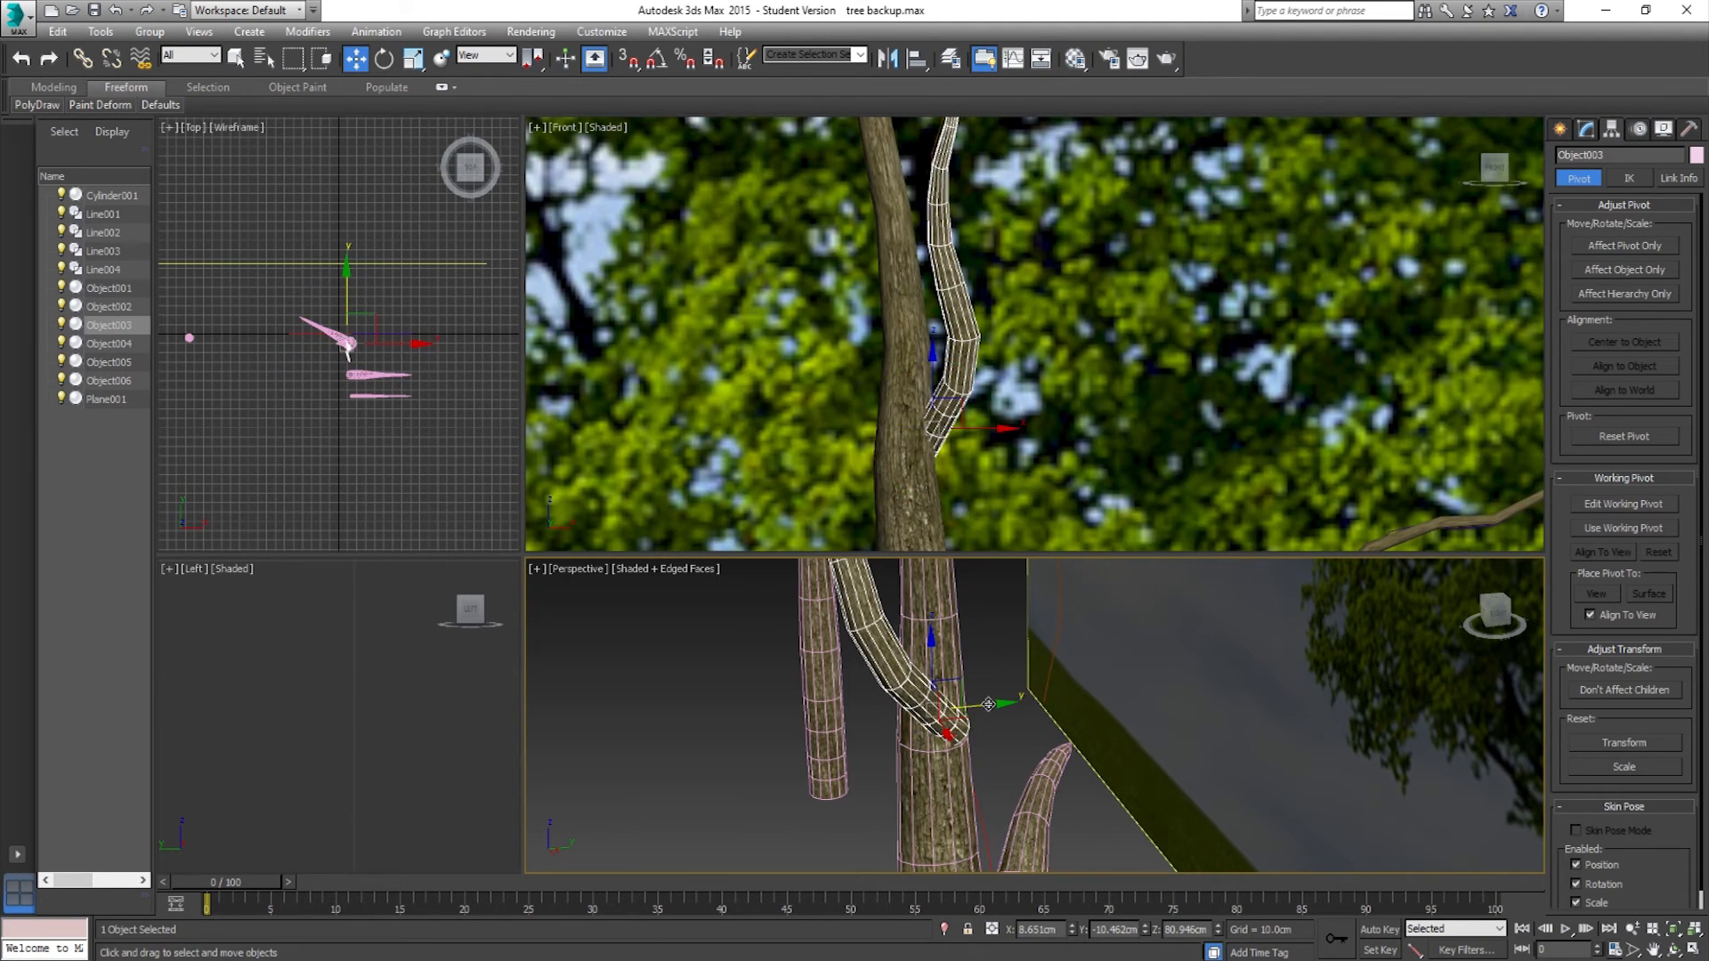
pyautogui.moveTo(988, 704); pyautogui.dragTo(966, 706)
pyautogui.keyDown('alt'); pyautogui.moveTo(930, 719); pyautogui.dragTo(1033, 744, button='middle'); pyautogui.keyUp('alt')
# Step: Select the thick right-hand limb and examine its distance from the main trunk from several angles
pyautogui.click(974, 694)
pyautogui.scroll(-6, 1002, 710)
pyautogui.scroll(2, 1034, 744)
pyautogui.scroll(-8, 1192, 471)
pyautogui.moveTo(1038, 411); pyautogui.dragTo(1072, 353, button='middle')
pyautogui.scroll(4, 1071, 420)
pyautogui.keyDown('alt'); pyautogui.moveTo(857, 739); pyautogui.dragTo(933, 691, button='middle'); pyautogui.keyUp('alt')
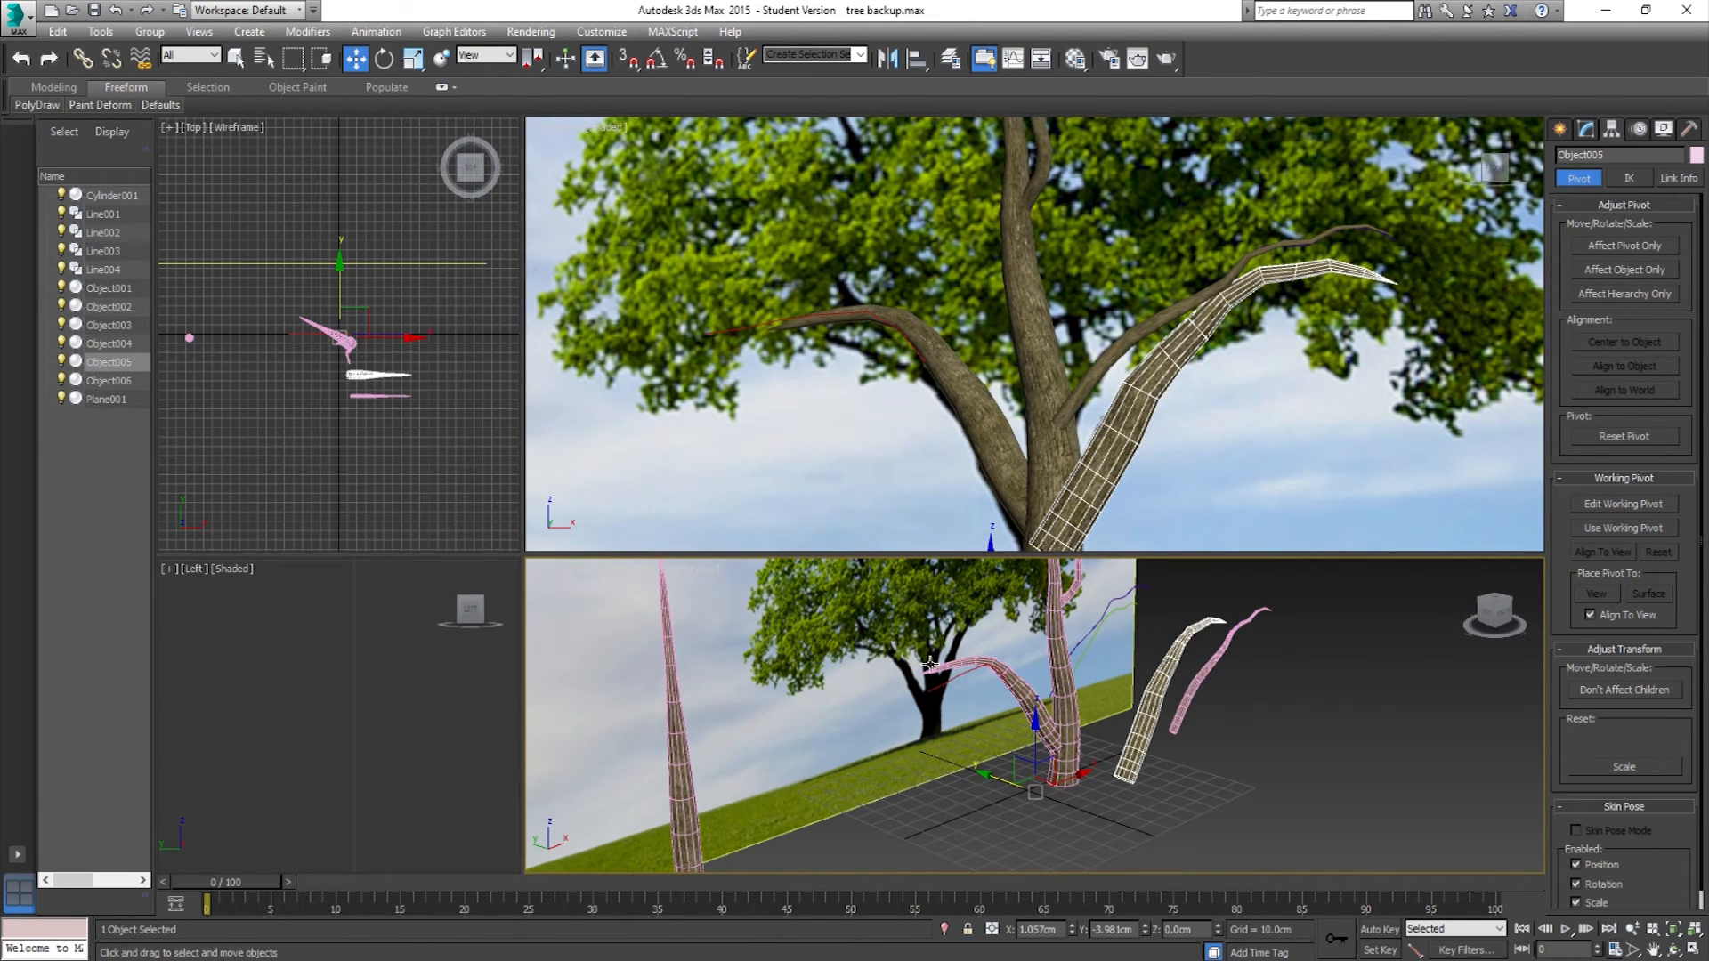
pyautogui.keyDown('alt'); pyautogui.moveTo(954, 659); pyautogui.dragTo(1037, 736, button='middle'); pyautogui.keyUp('alt')
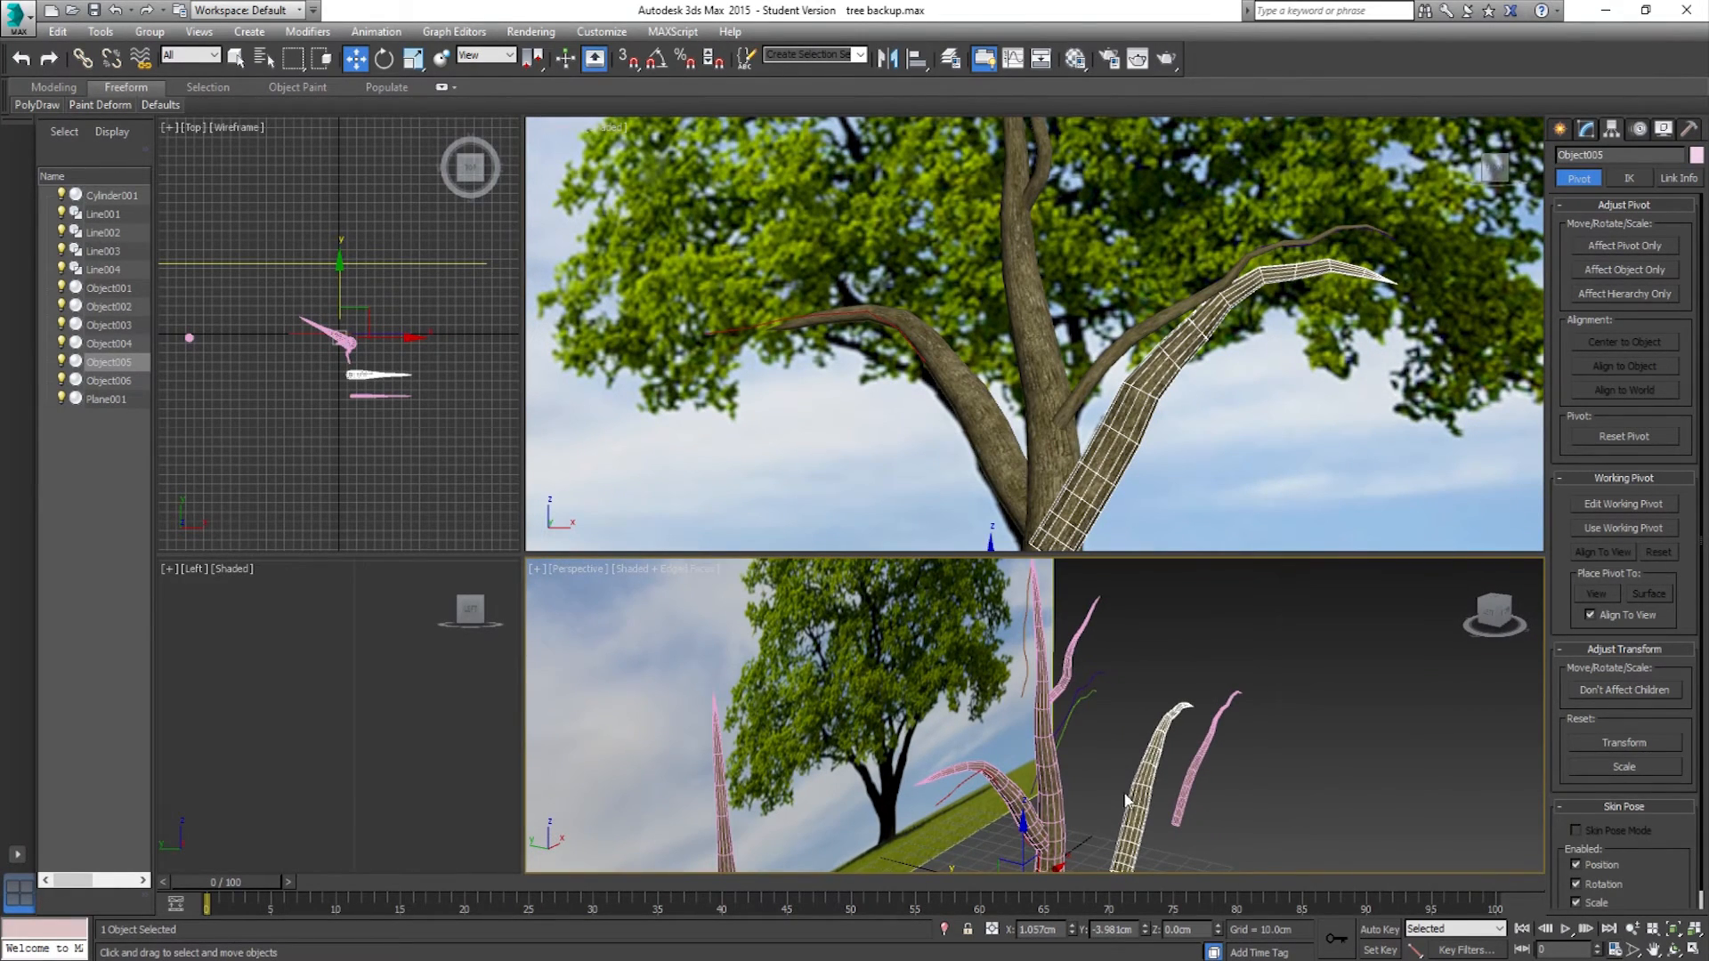
pyautogui.keyDown('alt'); pyautogui.moveTo(1136, 787); pyautogui.dragTo(1142, 729, button='middle'); pyautogui.keyUp('alt')
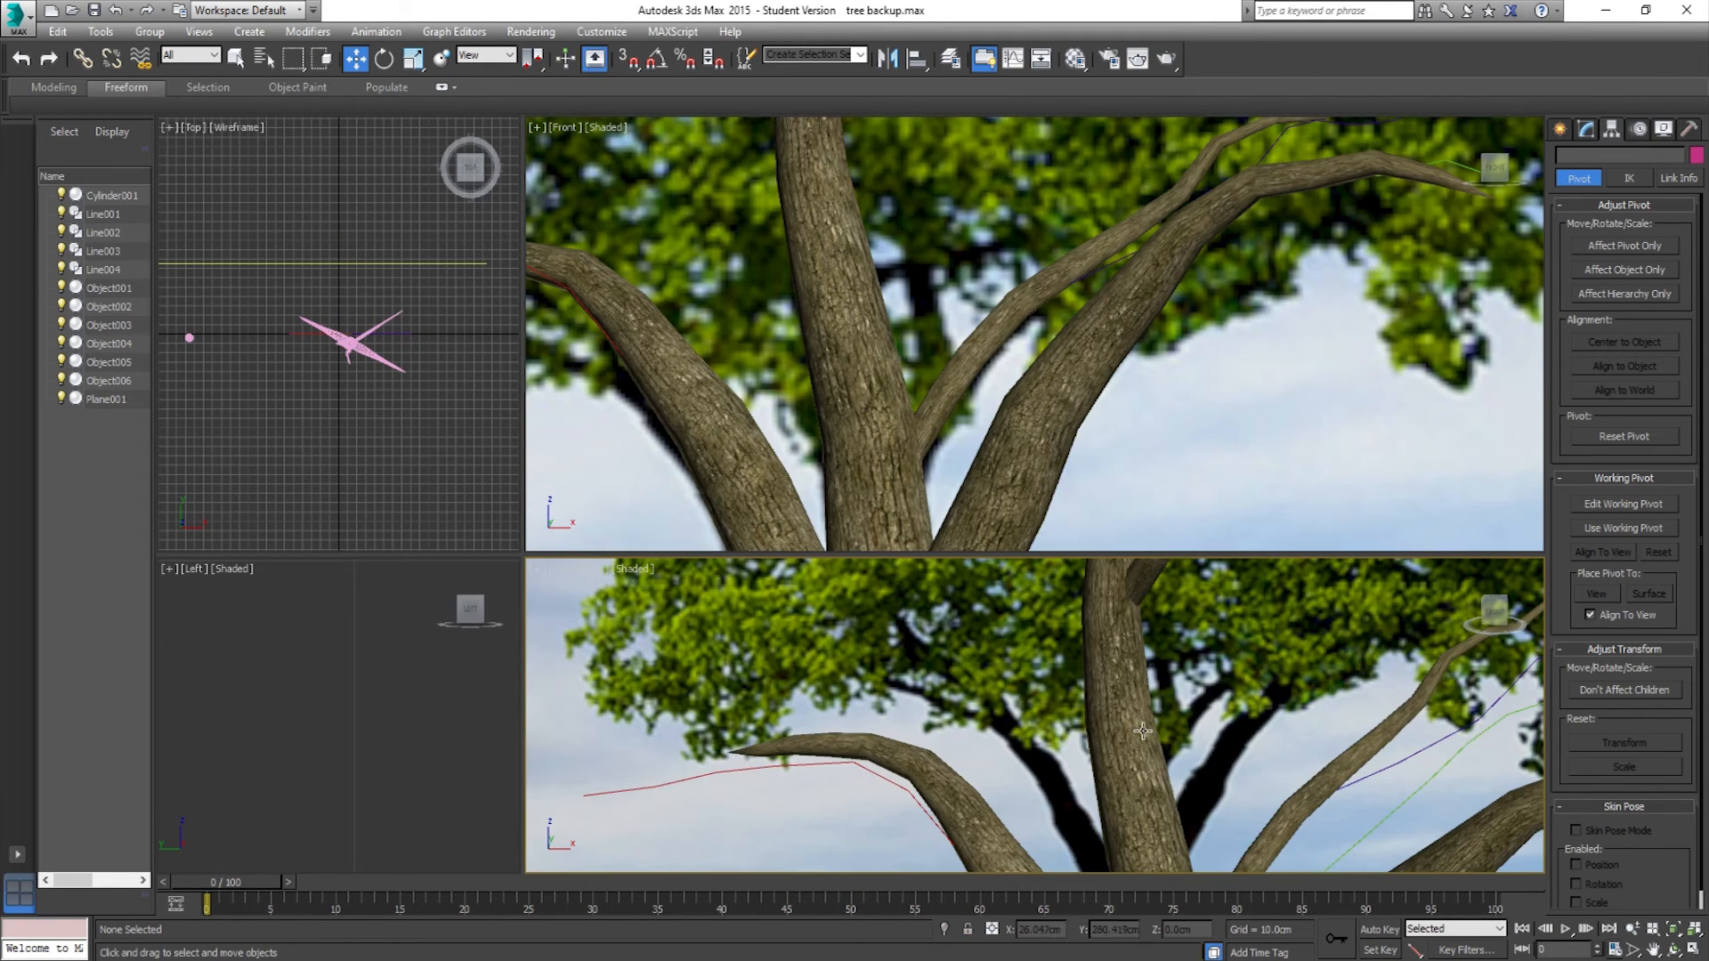
# Step: Enlarge the perspective view and delete the four traced guide splines around the tree
pyautogui.keyDown('alt'); pyautogui.moveTo(1143, 730); pyautogui.dragTo(1242, 700, button='middle'); pyautogui.keyUp('alt')
pyautogui.moveTo(992, 436); pyautogui.dragTo(985, 401, button='middle')
pyautogui.moveTo(522, 555); pyautogui.dragTo(458, 343)
pyautogui.scroll(-5, 823, 583)
pyautogui.keyDown('alt'); pyautogui.moveTo(828, 585); pyautogui.dragTo(825, 703, button='middle'); pyautogui.keyUp('alt')
pyautogui.click(828, 702)
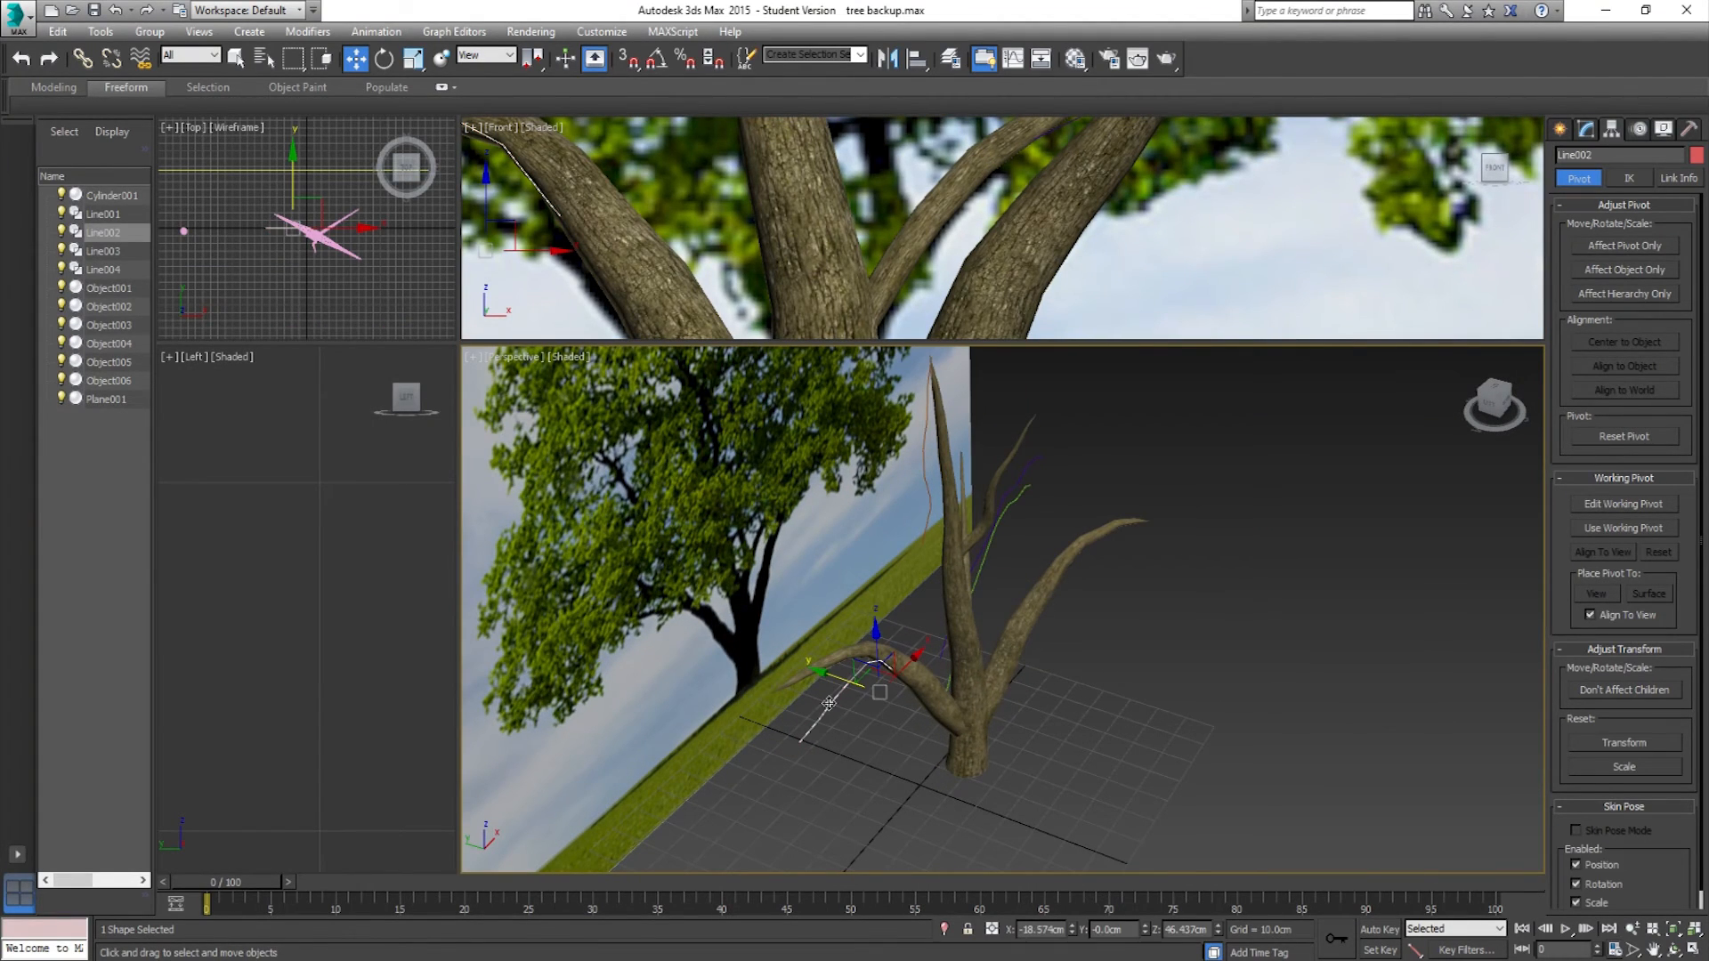
pyautogui.press('Delete')
pyautogui.click(941, 653)
pyautogui.press('Delete')
pyautogui.click(988, 558)
pyautogui.press('Delete')
pyautogui.click(928, 521)
pyautogui.press('Delete')
# Step: Move the reference image plane away from the tree along X, to about -303.7 cm
pyautogui.scroll(4, 1019, 598)
pyautogui.scroll(2, 1020, 601)
pyautogui.keyDown('alt'); pyautogui.moveTo(1020, 601); pyautogui.dragTo(987, 585, button='middle'); pyautogui.keyUp('alt')
pyautogui.scroll(-5, 987, 584)
pyautogui.moveTo(855, 580); pyautogui.dragTo(950, 621, button='middle')
pyautogui.click(872, 583)
pyautogui.scroll(-5, 831, 568)
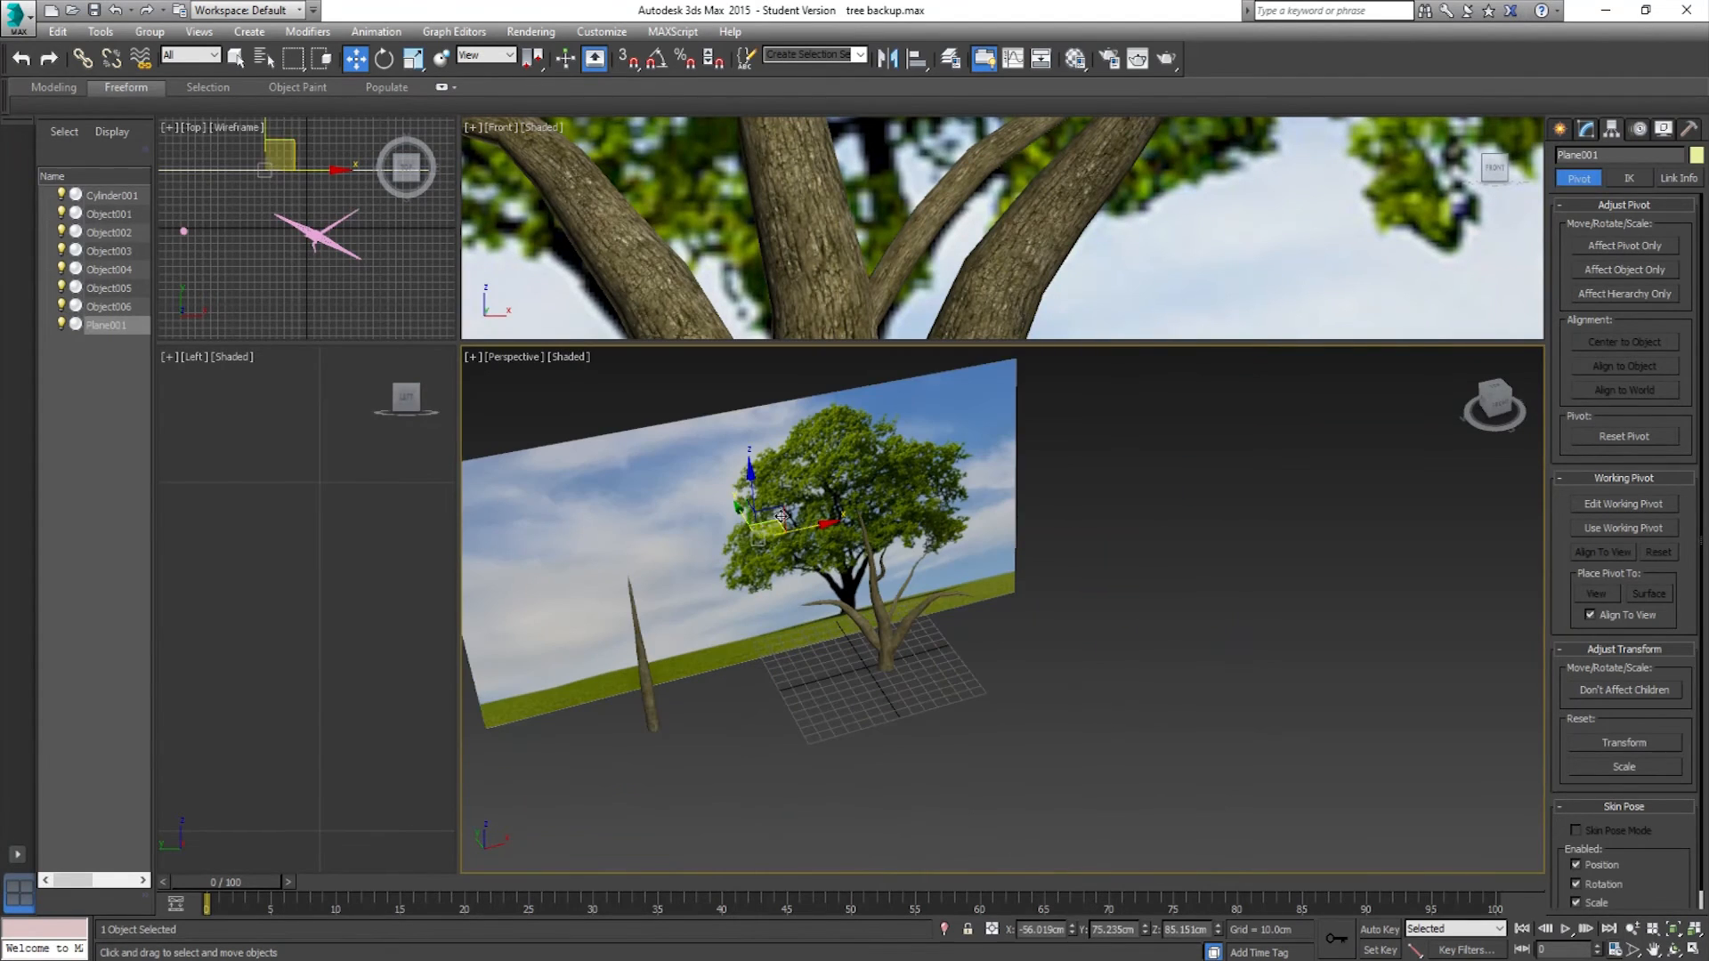
pyautogui.moveTo(813, 529); pyautogui.dragTo(532, 588)
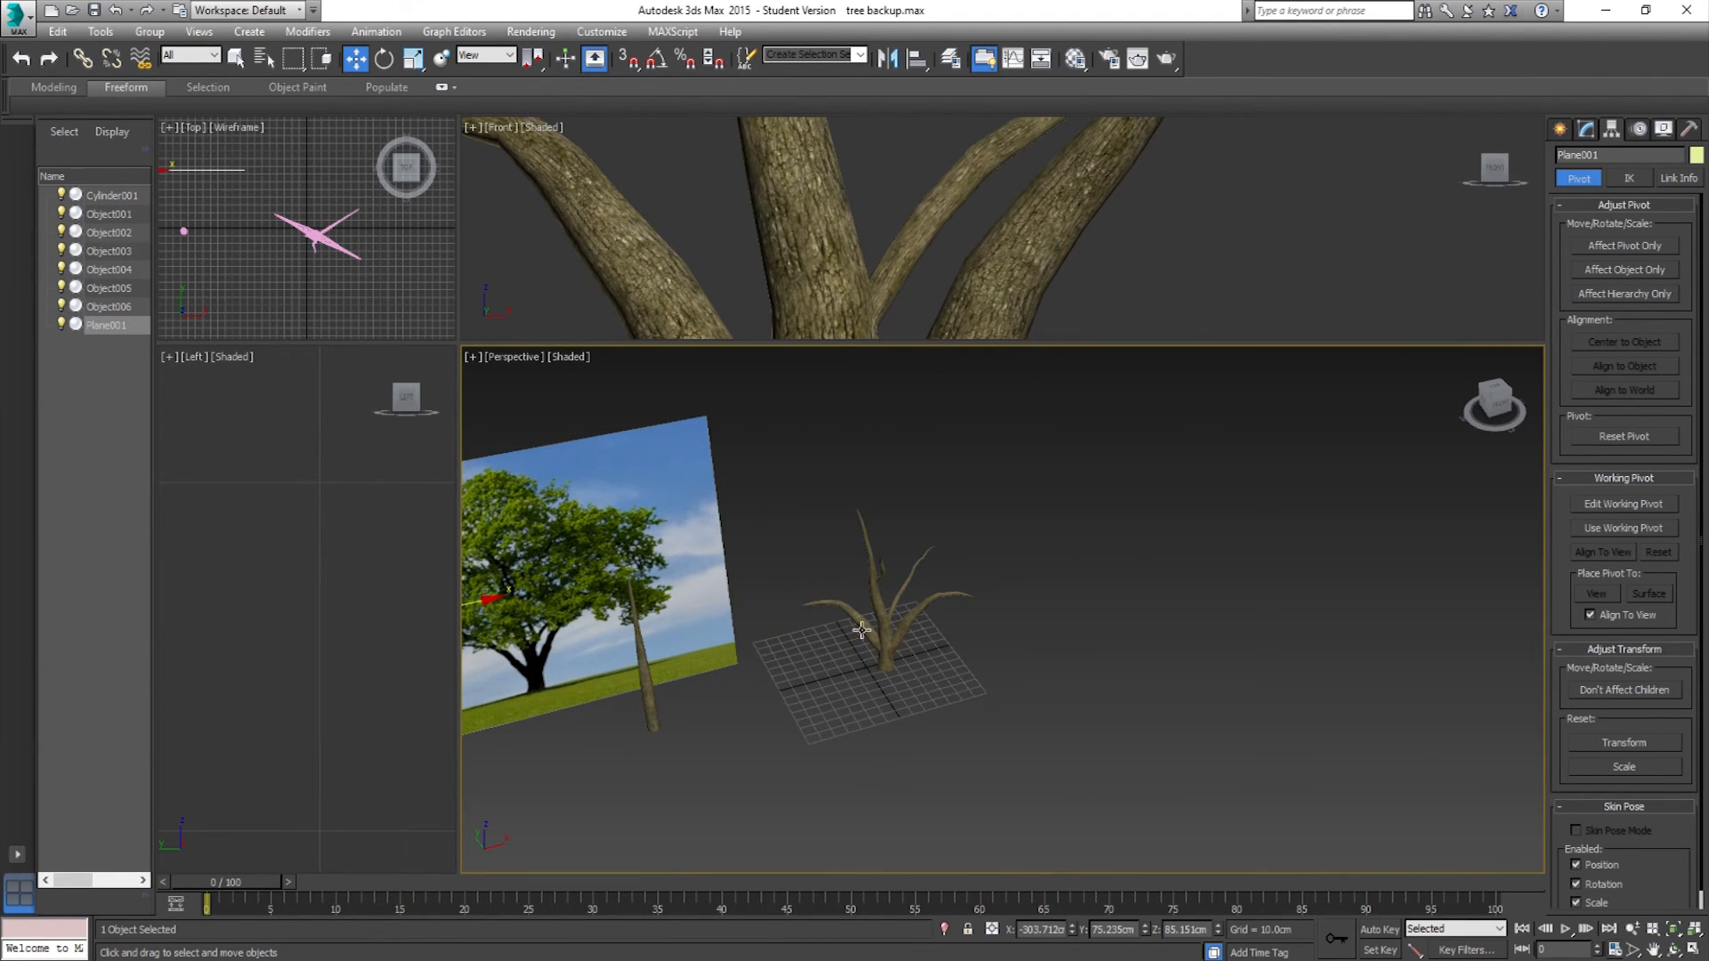
# Step: Examine the trunk and branches without the image behind them and undo the reference plane's move
pyautogui.scroll(6, 910, 598)
pyautogui.moveTo(861, 631); pyautogui.dragTo(1251, 717, button='middle')
pyautogui.scroll(-3, 879, 574)
pyautogui.scroll(1, 877, 571)
pyautogui.scroll(-2, 1036, 729)
pyautogui.scroll(4, 1007, 775)
pyautogui.scroll(-2, 1091, 708)
pyautogui.moveTo(1089, 703)
pyautogui.mouseDown(button='middle')
pyautogui.moveTo(1018, 614)
pyautogui.moveTo(1106, 626)
pyautogui.moveTo(1038, 668)
pyautogui.moveTo(1079, 686)
pyautogui.mouseUp(button='middle')
pyautogui.scroll(-2, 1107, 626)
pyautogui.scroll(-2, 1080, 686)
pyautogui.moveTo(1231, 641); pyautogui.dragTo(1182, 658, button='middle')
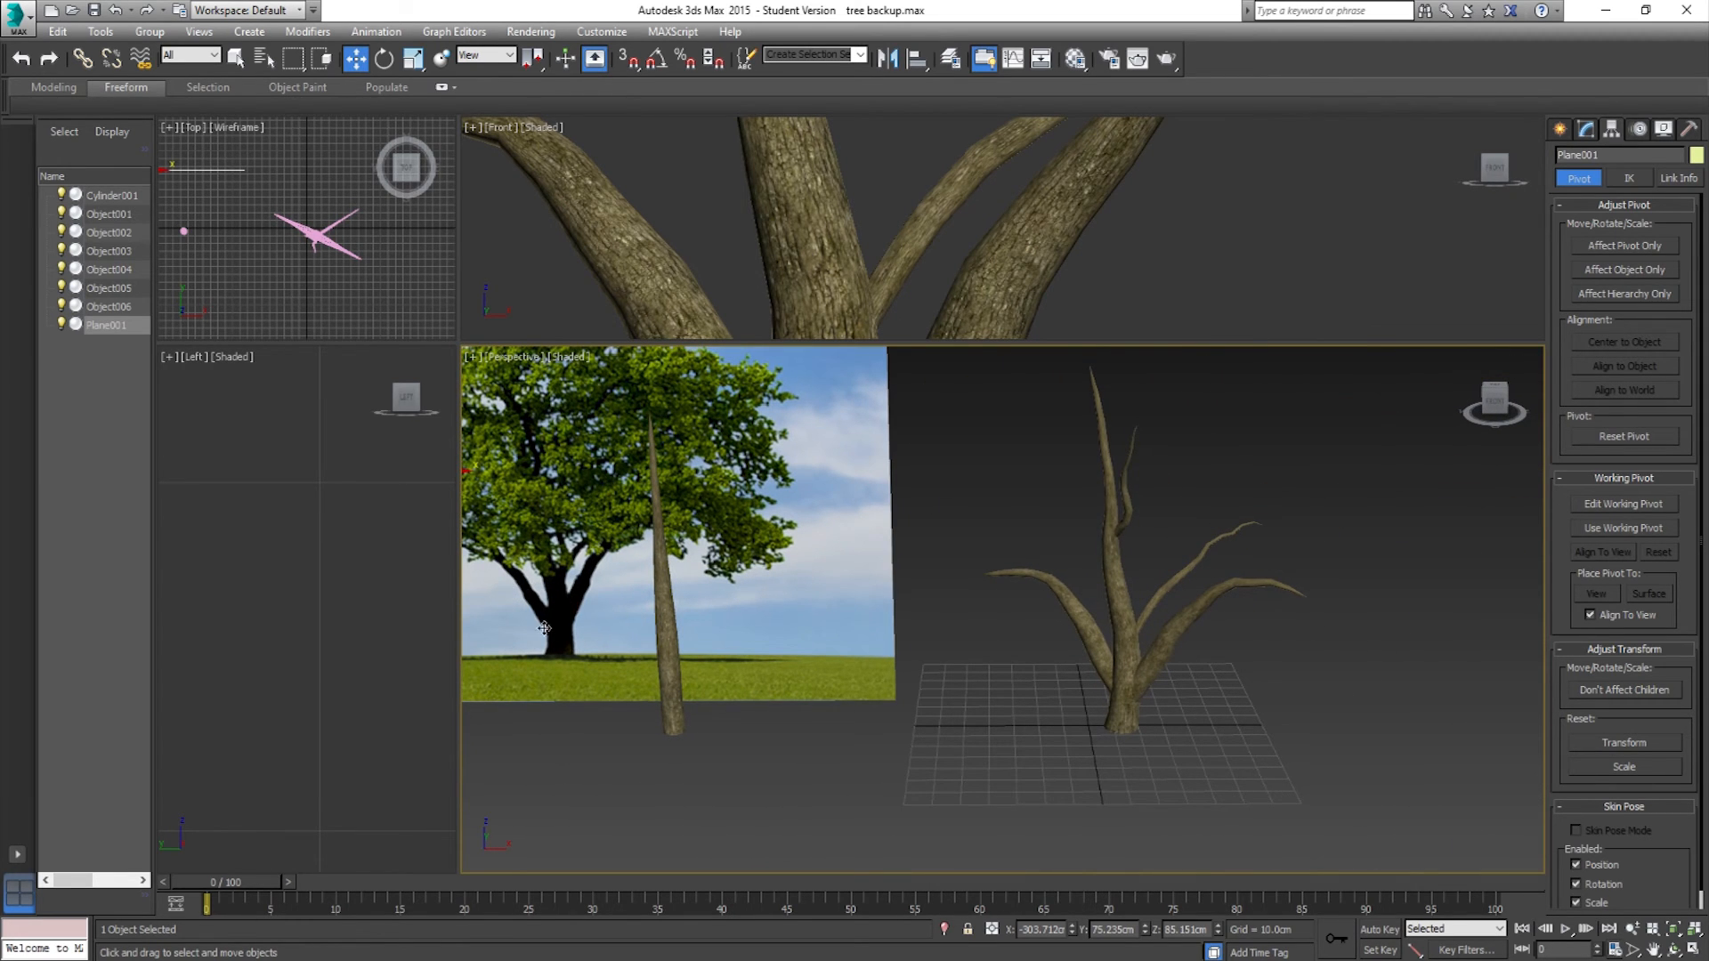
pyautogui.moveTo(566, 643); pyautogui.dragTo(581, 644)
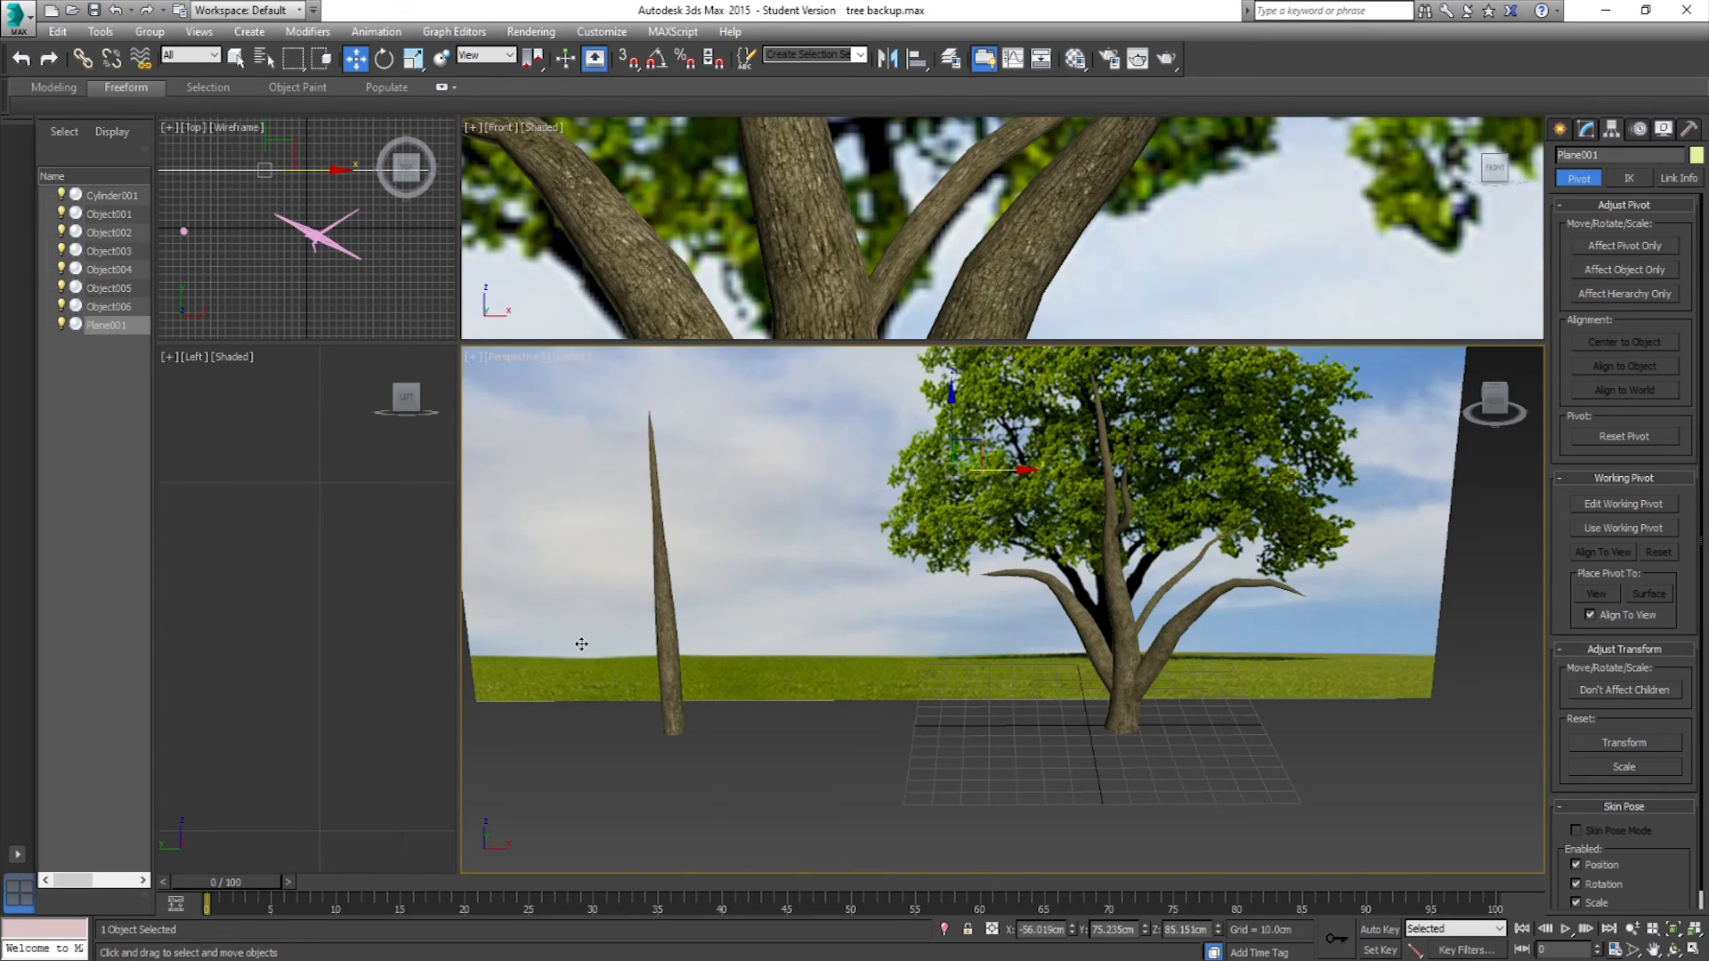
# Step: Reposition the vertices at the left-hand limb's base in the front view so the limb blends into the trunk
pyautogui.moveTo(856, 307); pyautogui.dragTo(1033, 160, button='middle')
pyautogui.moveTo(930, 316); pyautogui.dragTo(888, 178, button='middle')
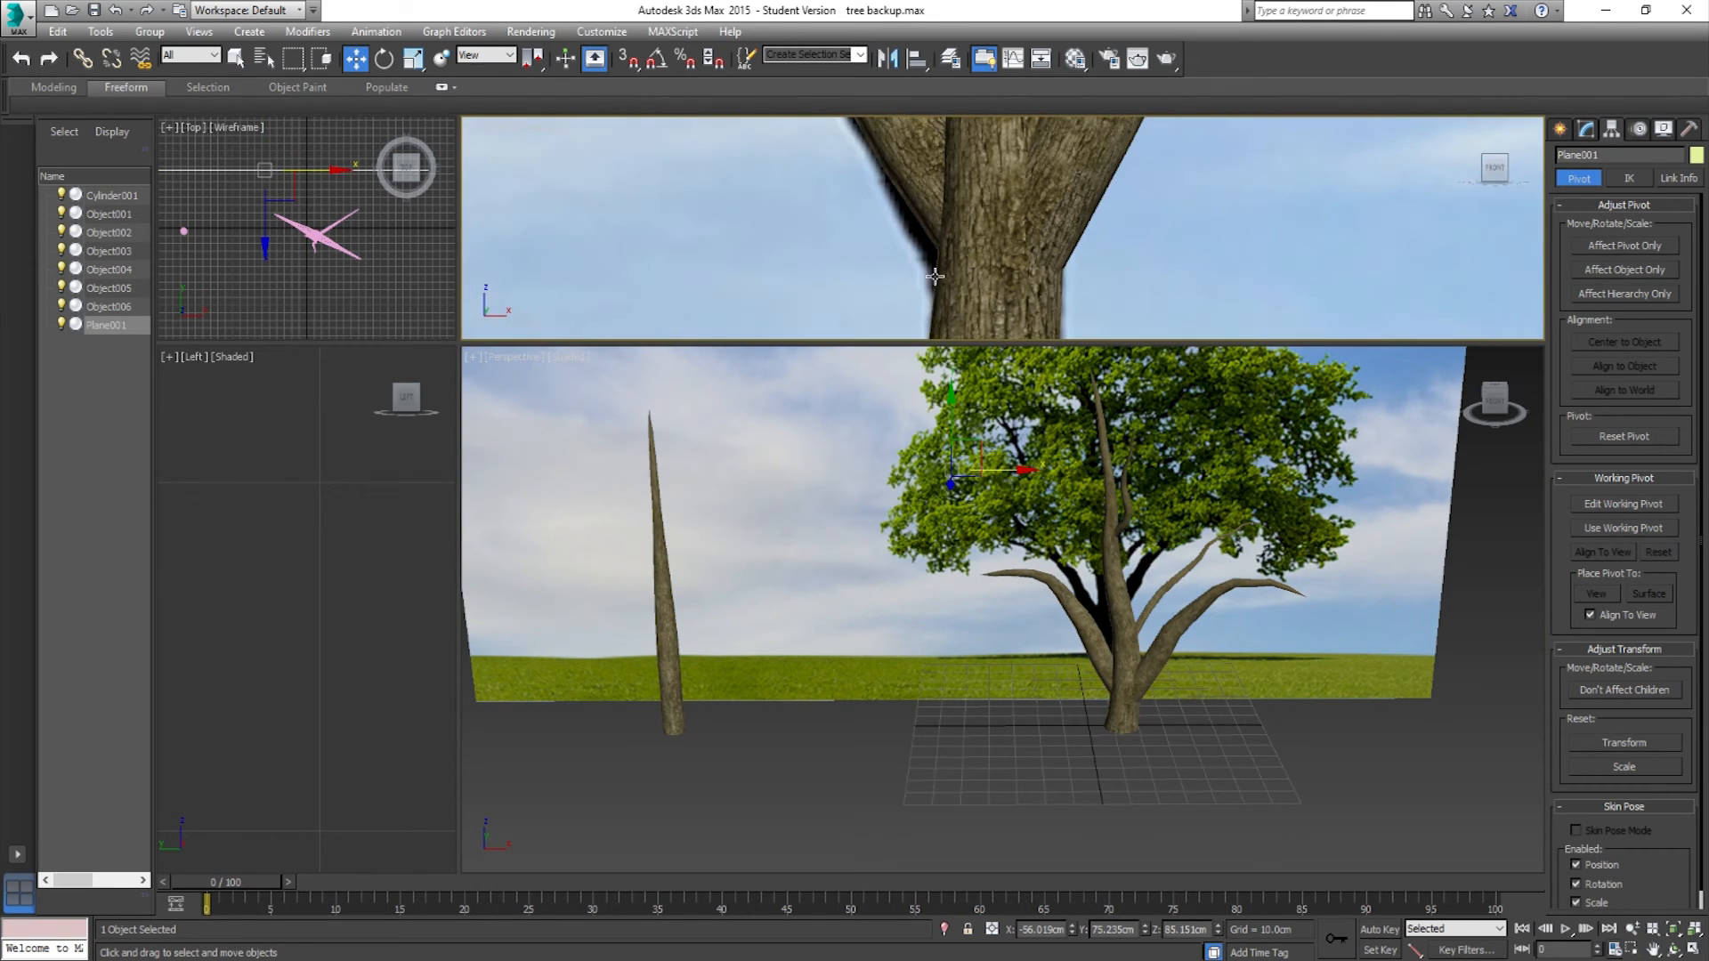
pyautogui.click(1586, 129)
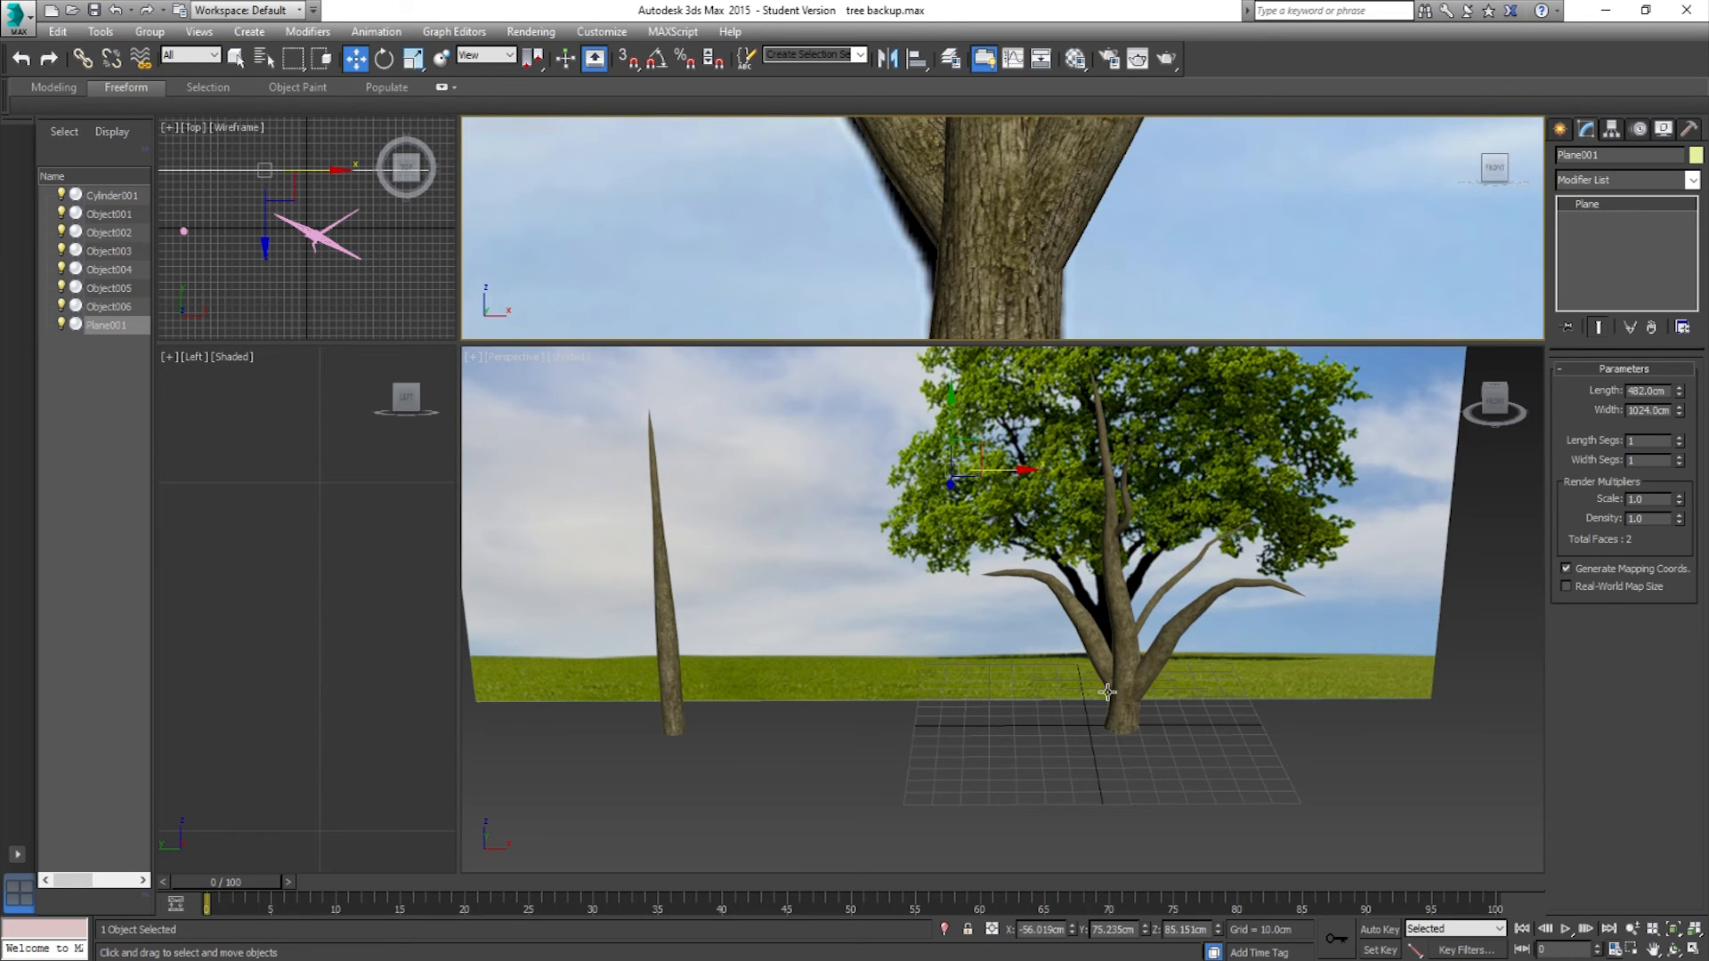
pyautogui.moveTo(920, 218); pyautogui.dragTo(923, 269, button='middle')
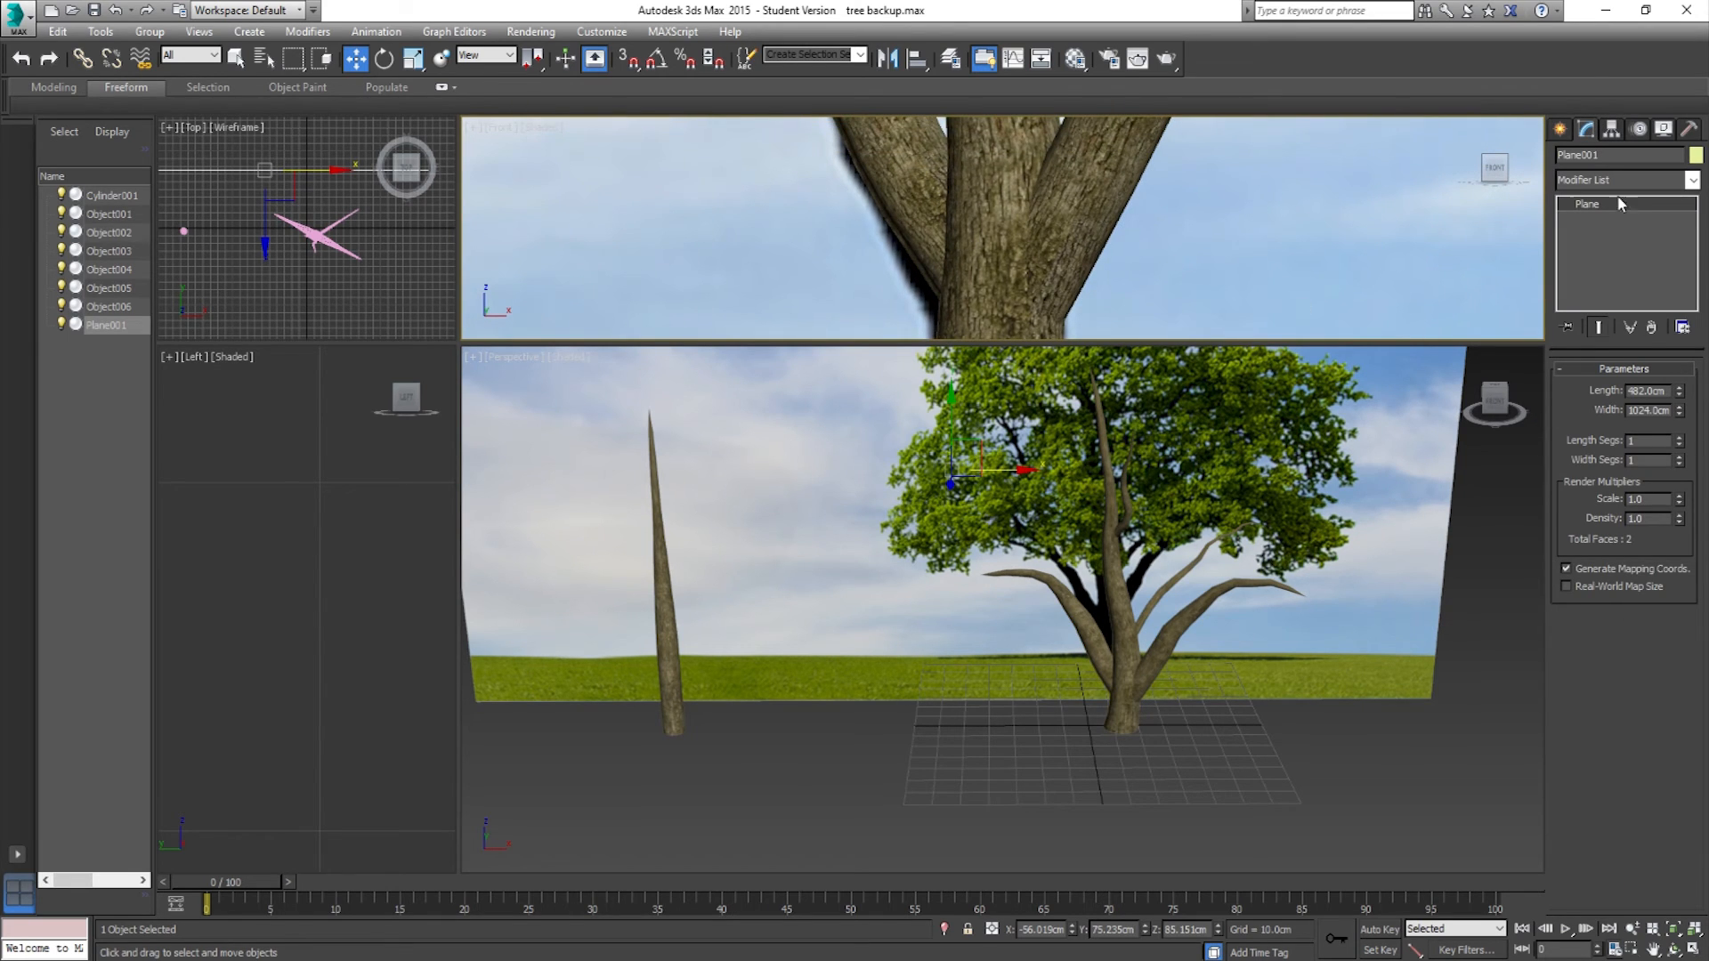
pyautogui.click(1092, 643)
pyautogui.click(1578, 390)
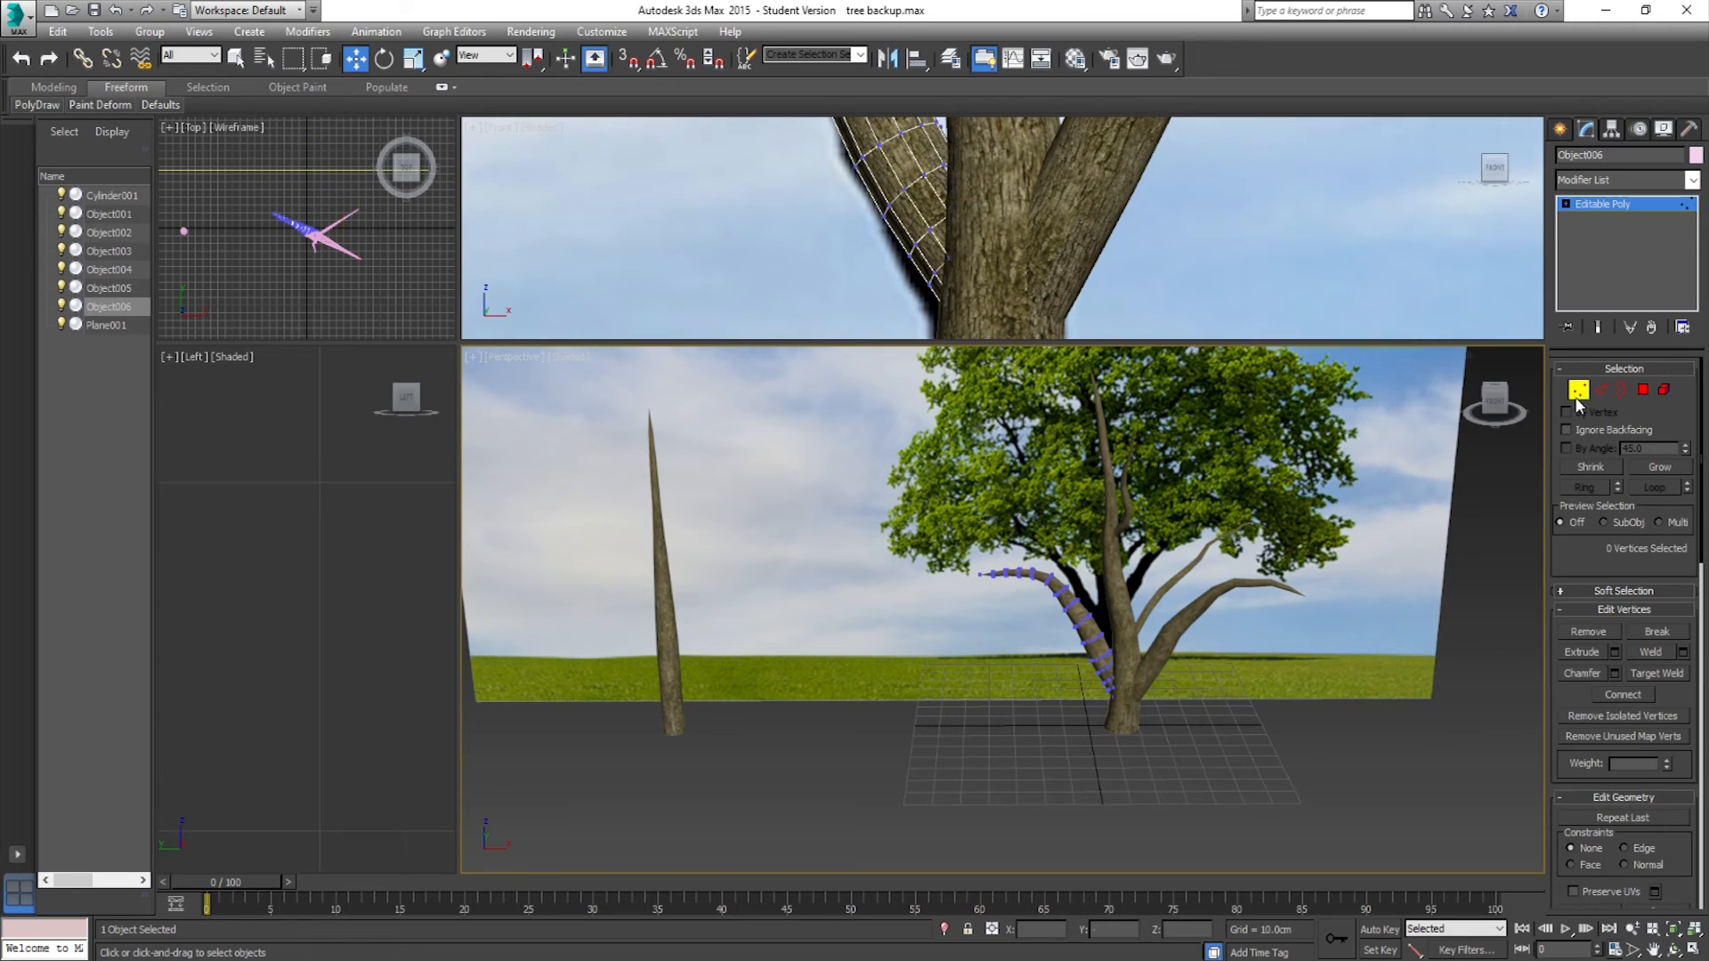
pyautogui.moveTo(935, 334); pyautogui.dragTo(834, 241, button='middle')
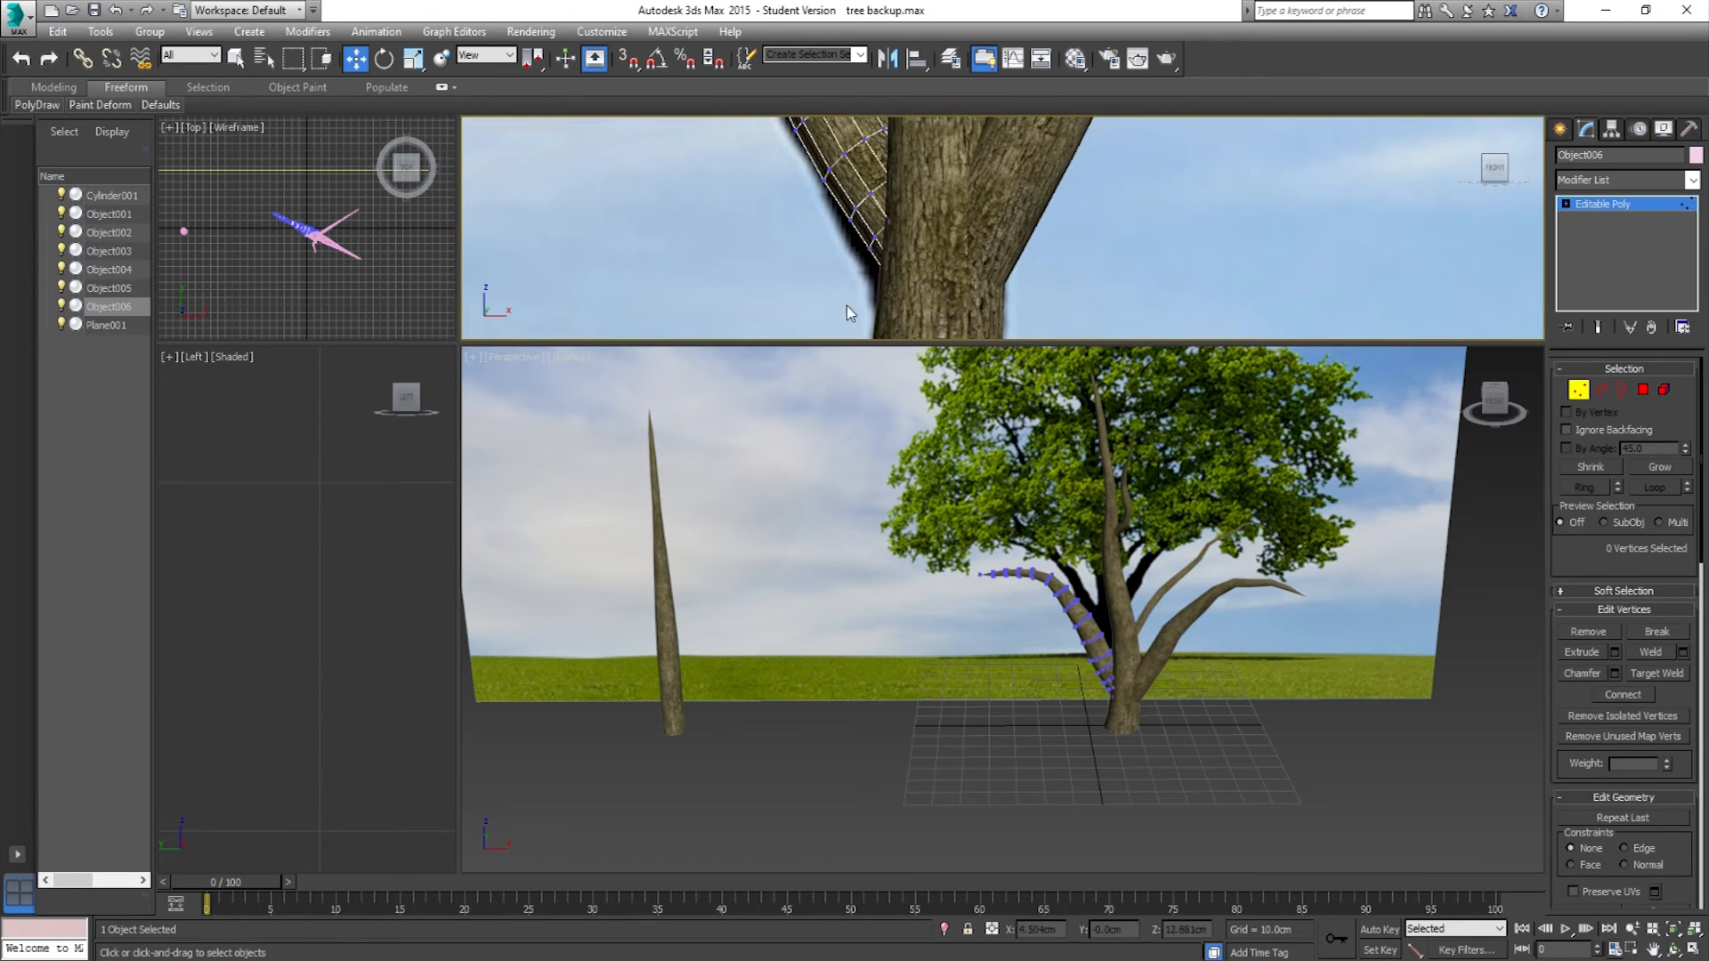
pyautogui.moveTo(959, 184); pyautogui.dragTo(926, 207)
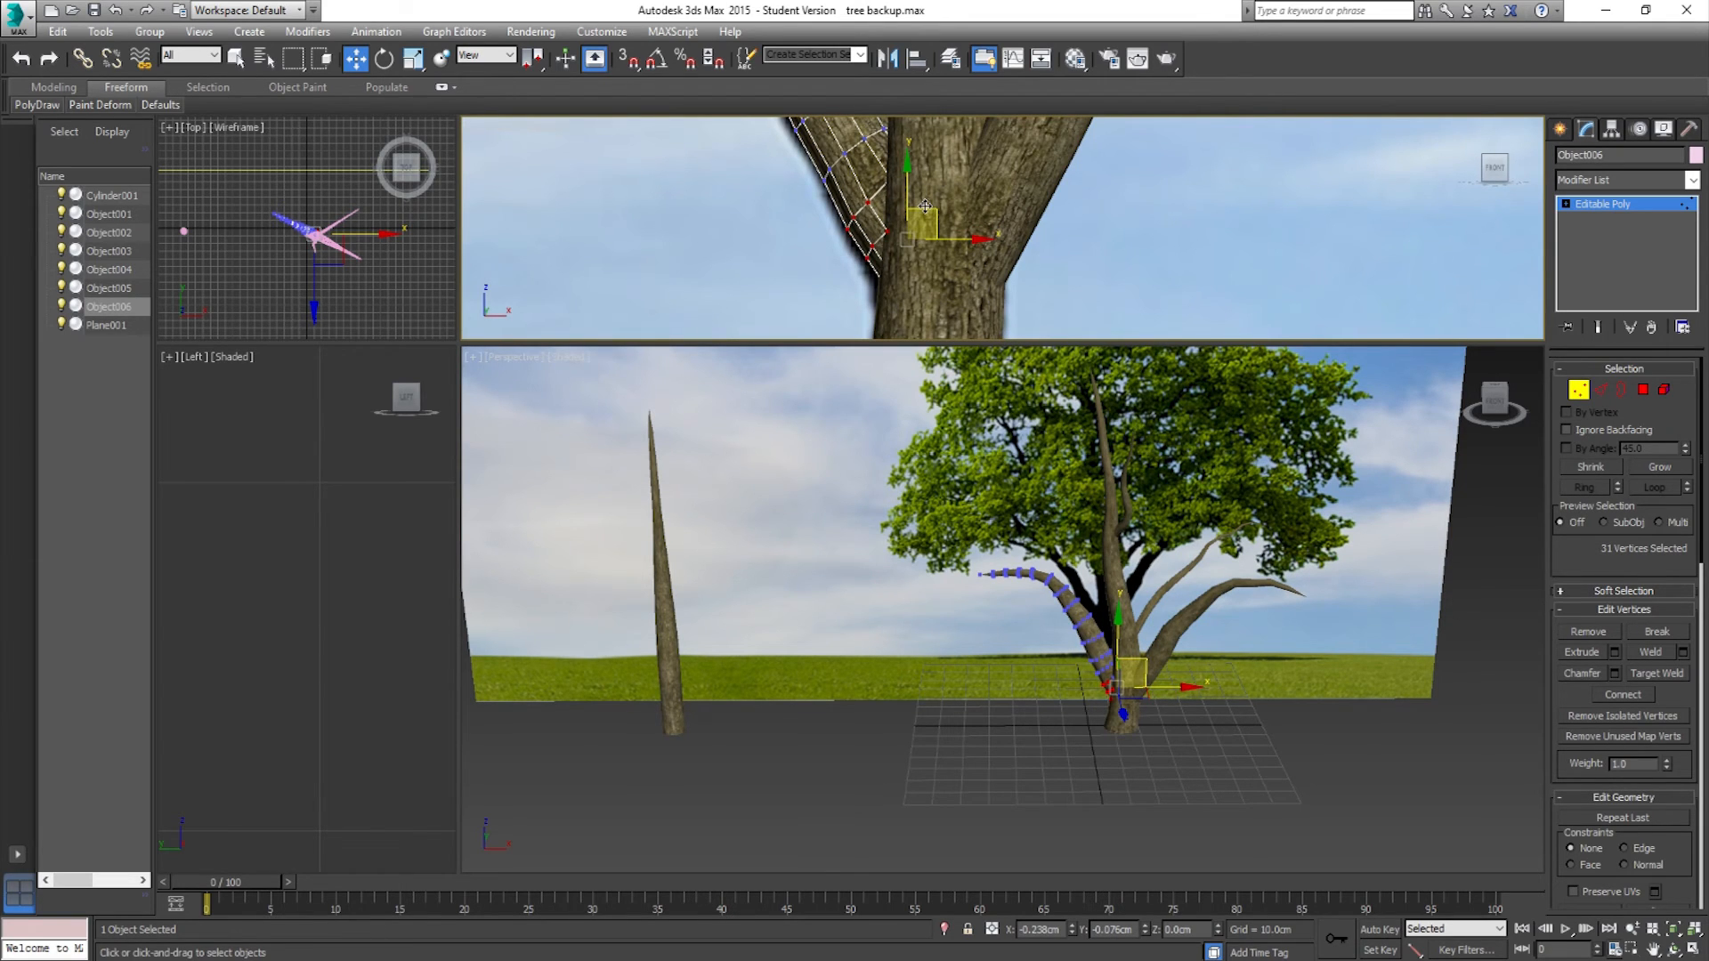
pyautogui.moveTo(885, 200); pyautogui.dragTo(890, 214)
pyautogui.moveTo(874, 150); pyautogui.dragTo(876, 151)
pyautogui.moveTo(859, 287); pyautogui.dragTo(935, 328)
# Step: Turn off see-through display for the thick right-hand limb and add a Push modifier to it
pyautogui.moveTo(1104, 571); pyautogui.dragTo(1070, 591, button='middle')
pyautogui.scroll(-3, 1020, 285)
pyautogui.scroll(-4, 1020, 285)
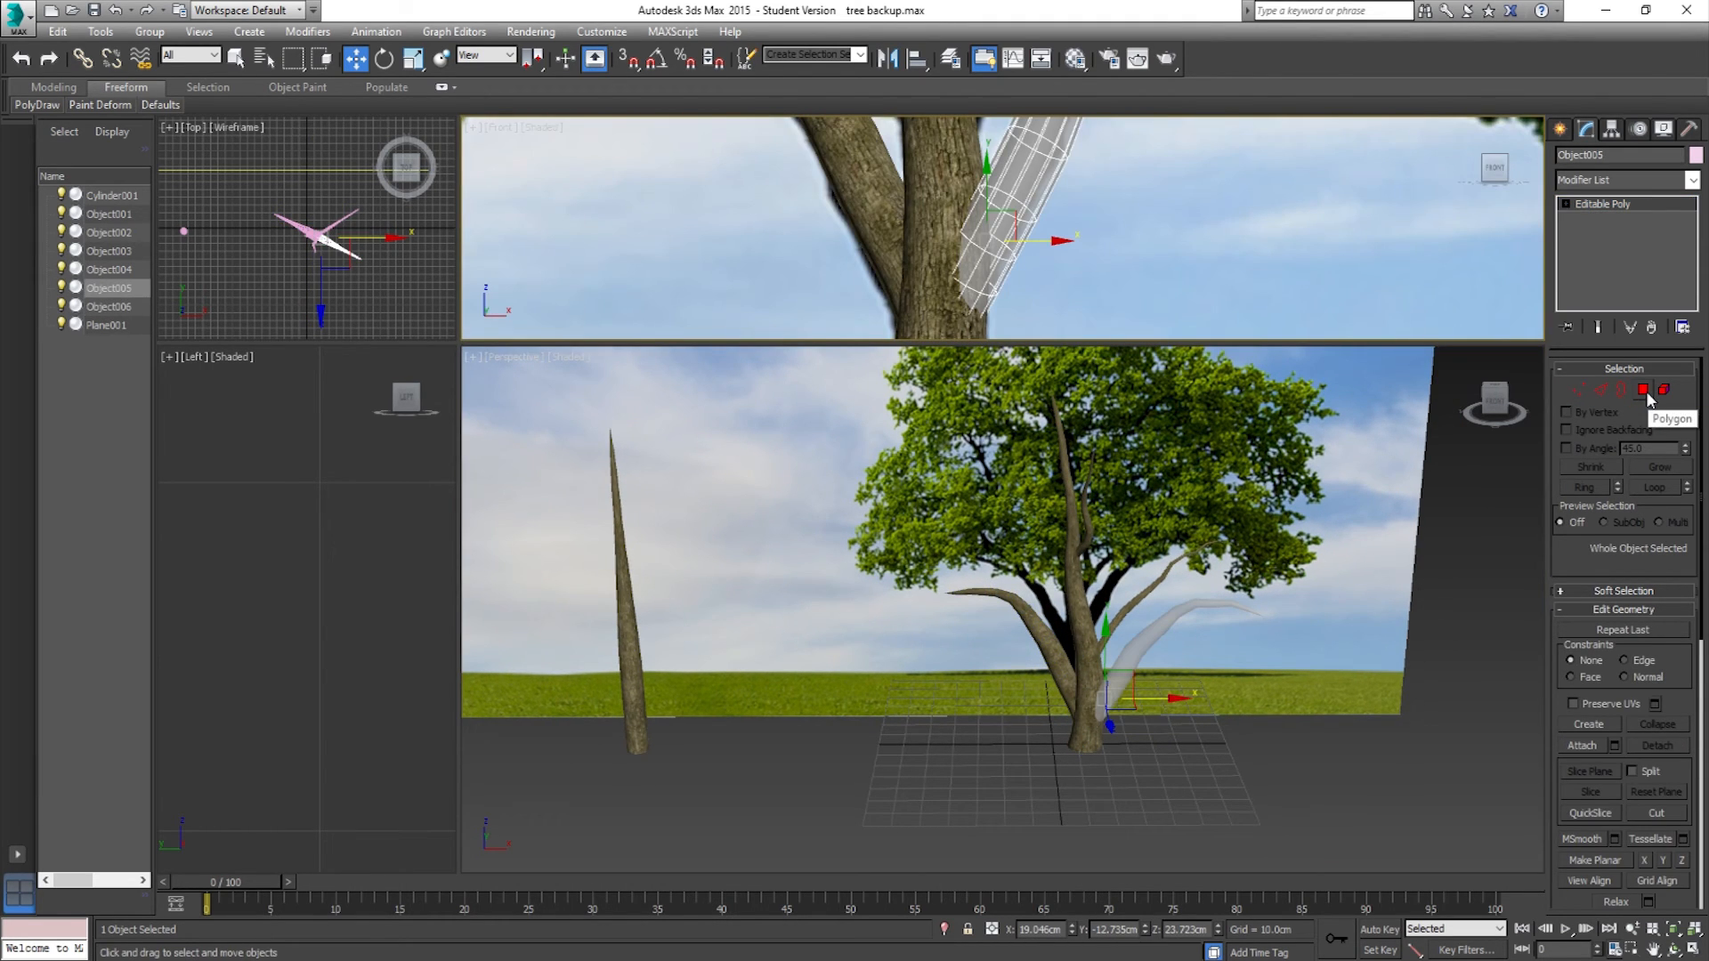
pyautogui.hotkey('alt', 'x')
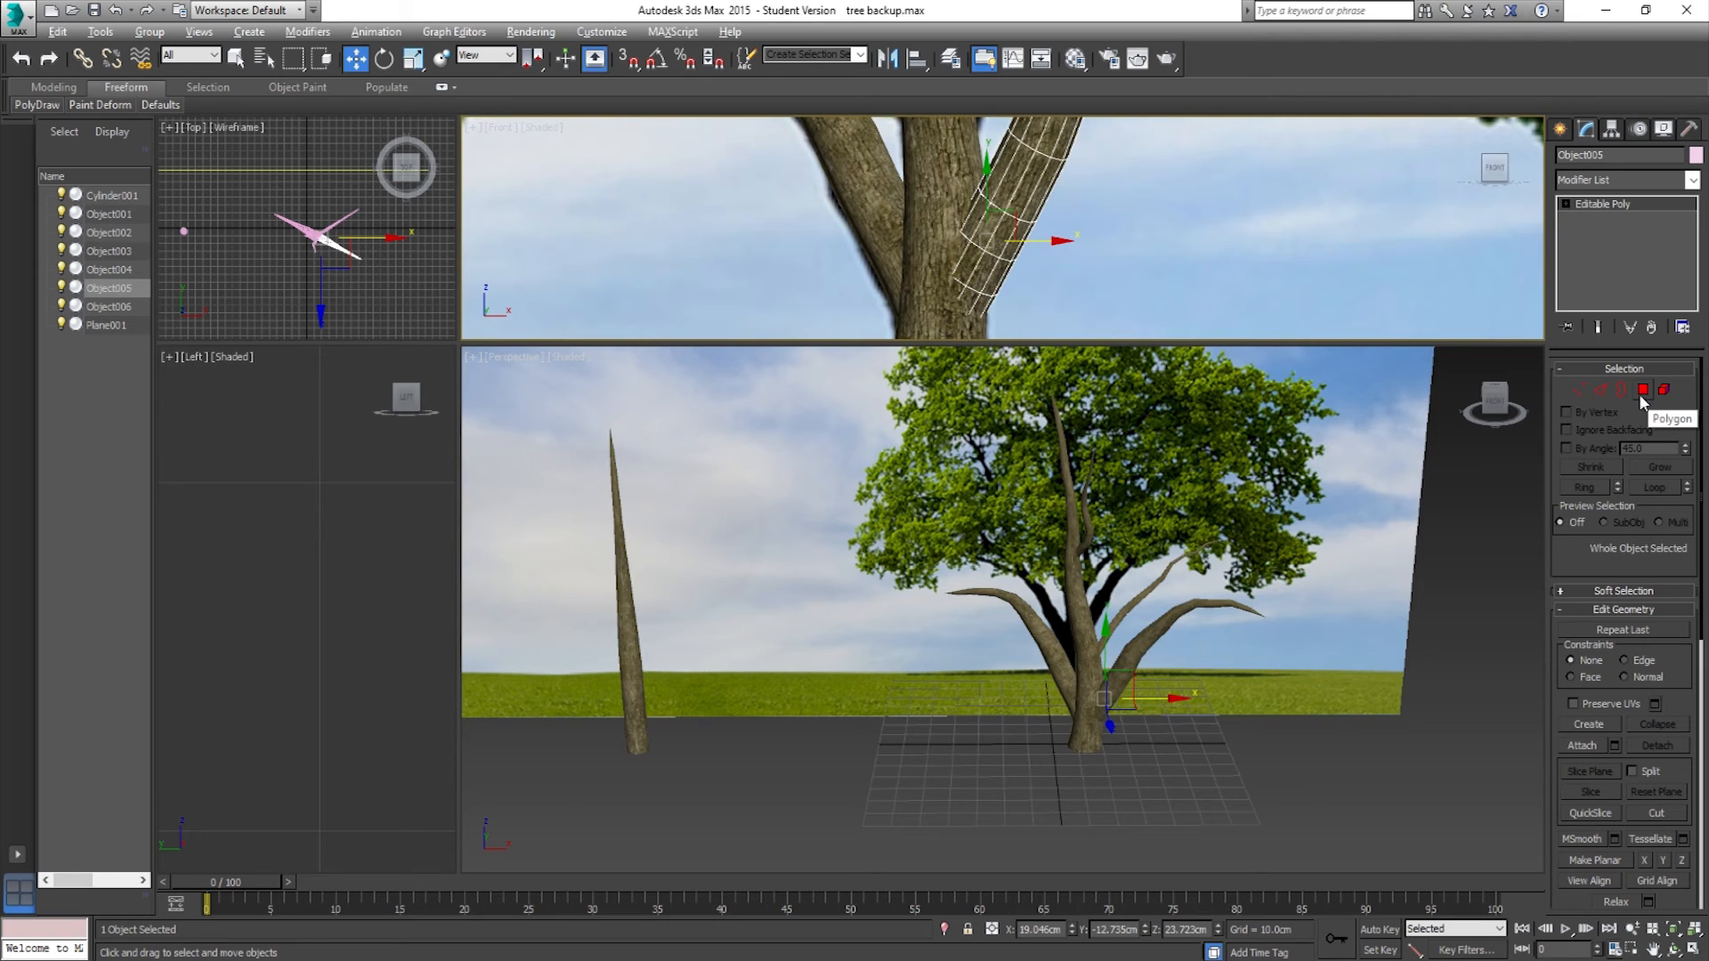
pyautogui.scroll(6, 1119, 701)
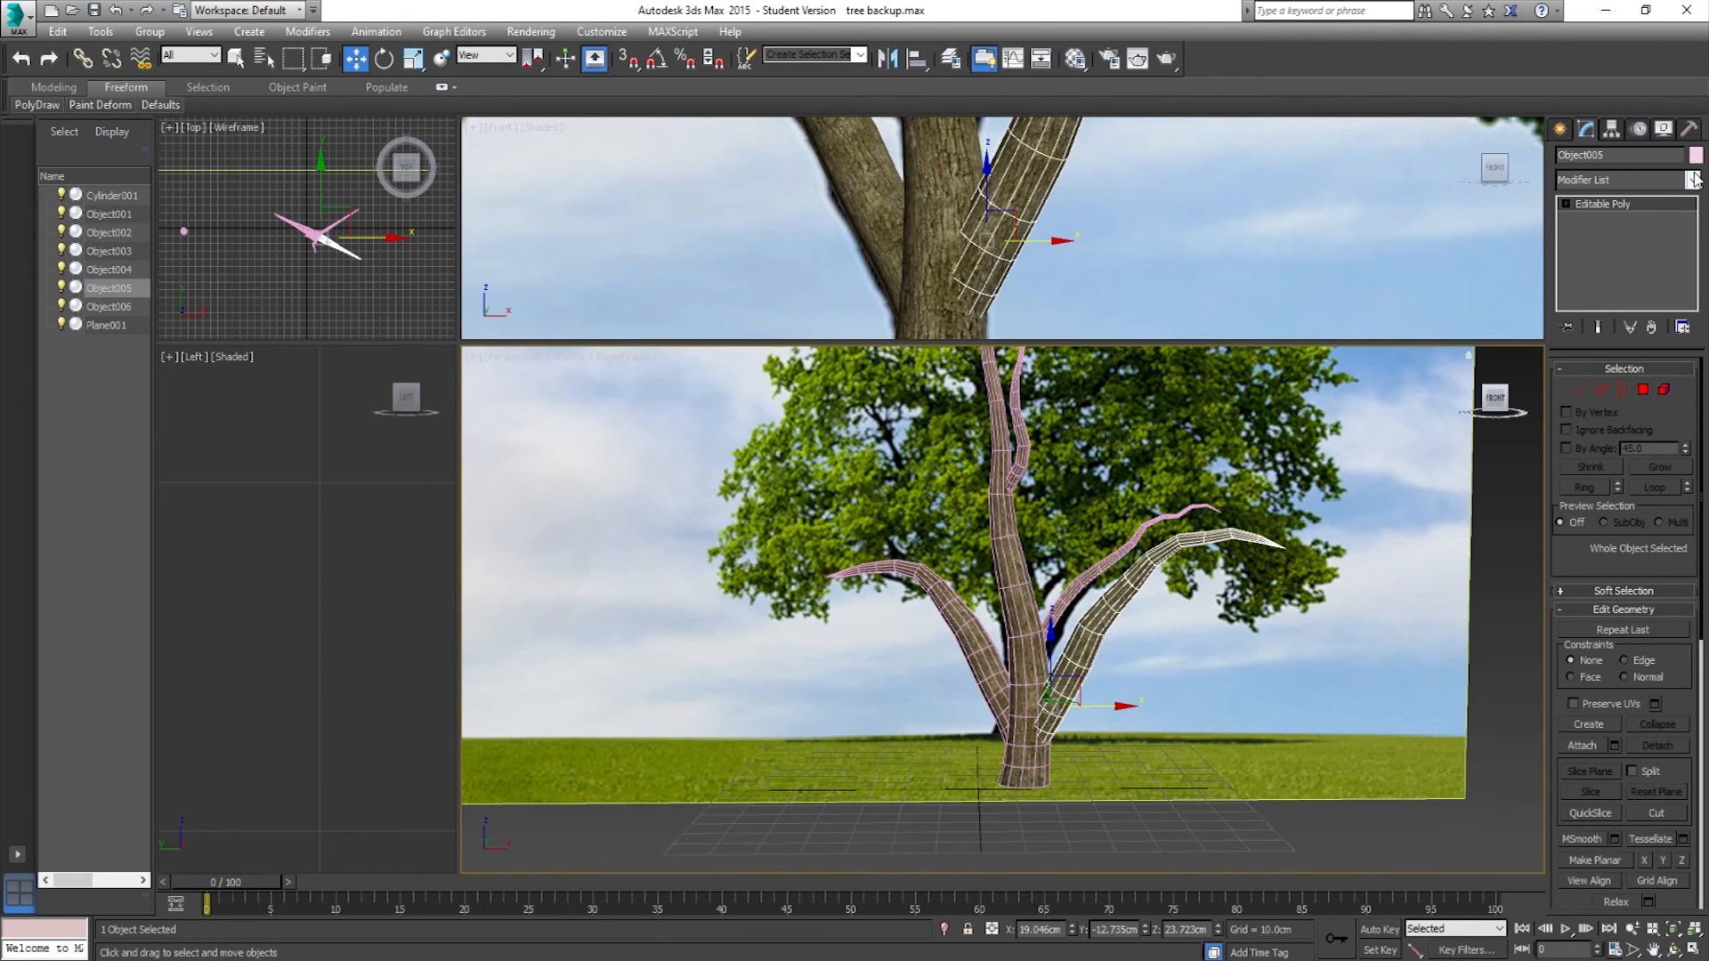
pyautogui.click(1693, 181)
pyautogui.scroll(-15, 1620, 570)
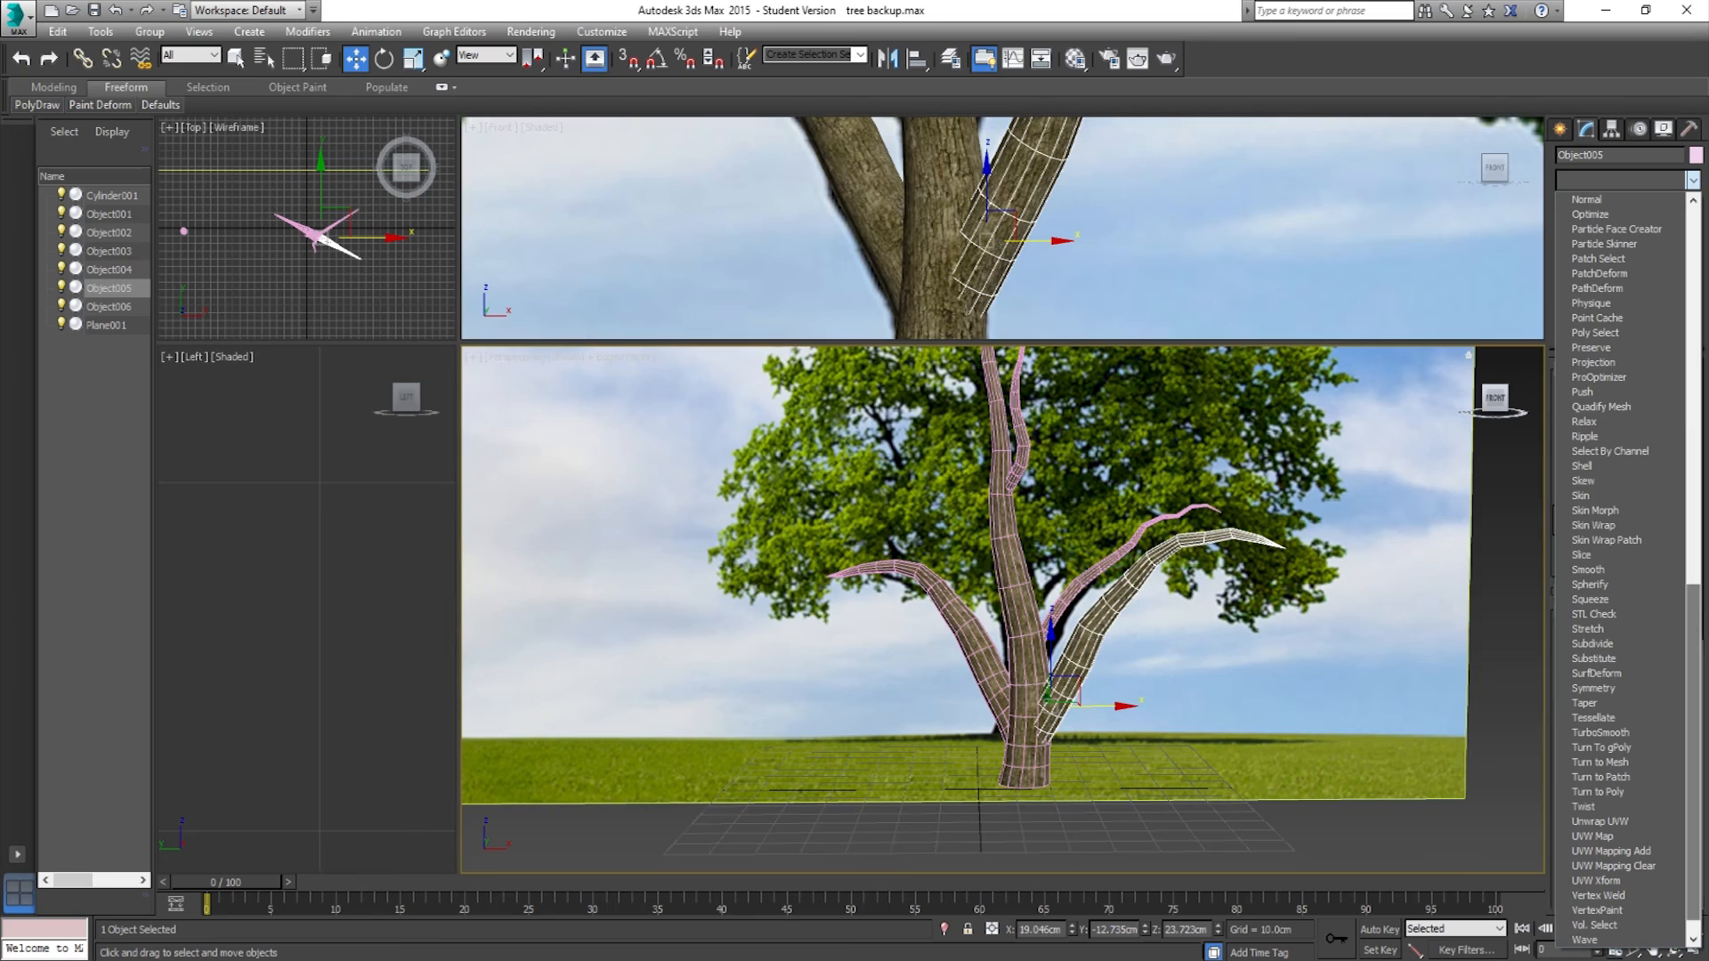
pyautogui.click(1617, 391)
# Step: Try thinning the right-hand limb with Push values down to about -0.94 cm
pyautogui.scroll(3, 1074, 699)
pyautogui.keyDown('alt'); pyautogui.moveTo(1074, 698); pyautogui.dragTo(1094, 703, button='middle'); pyautogui.keyUp('alt')
pyautogui.scroll(5, 1094, 702)
pyautogui.moveTo(1685, 393)
pyautogui.mouseDown()
pyautogui.moveTo(1683, 257)
pyautogui.moveTo(1683, 462)
pyautogui.moveTo(1684, 411)
pyautogui.mouseUp()
pyautogui.moveTo(1296, 476); pyautogui.dragTo(1287, 616, button='middle')
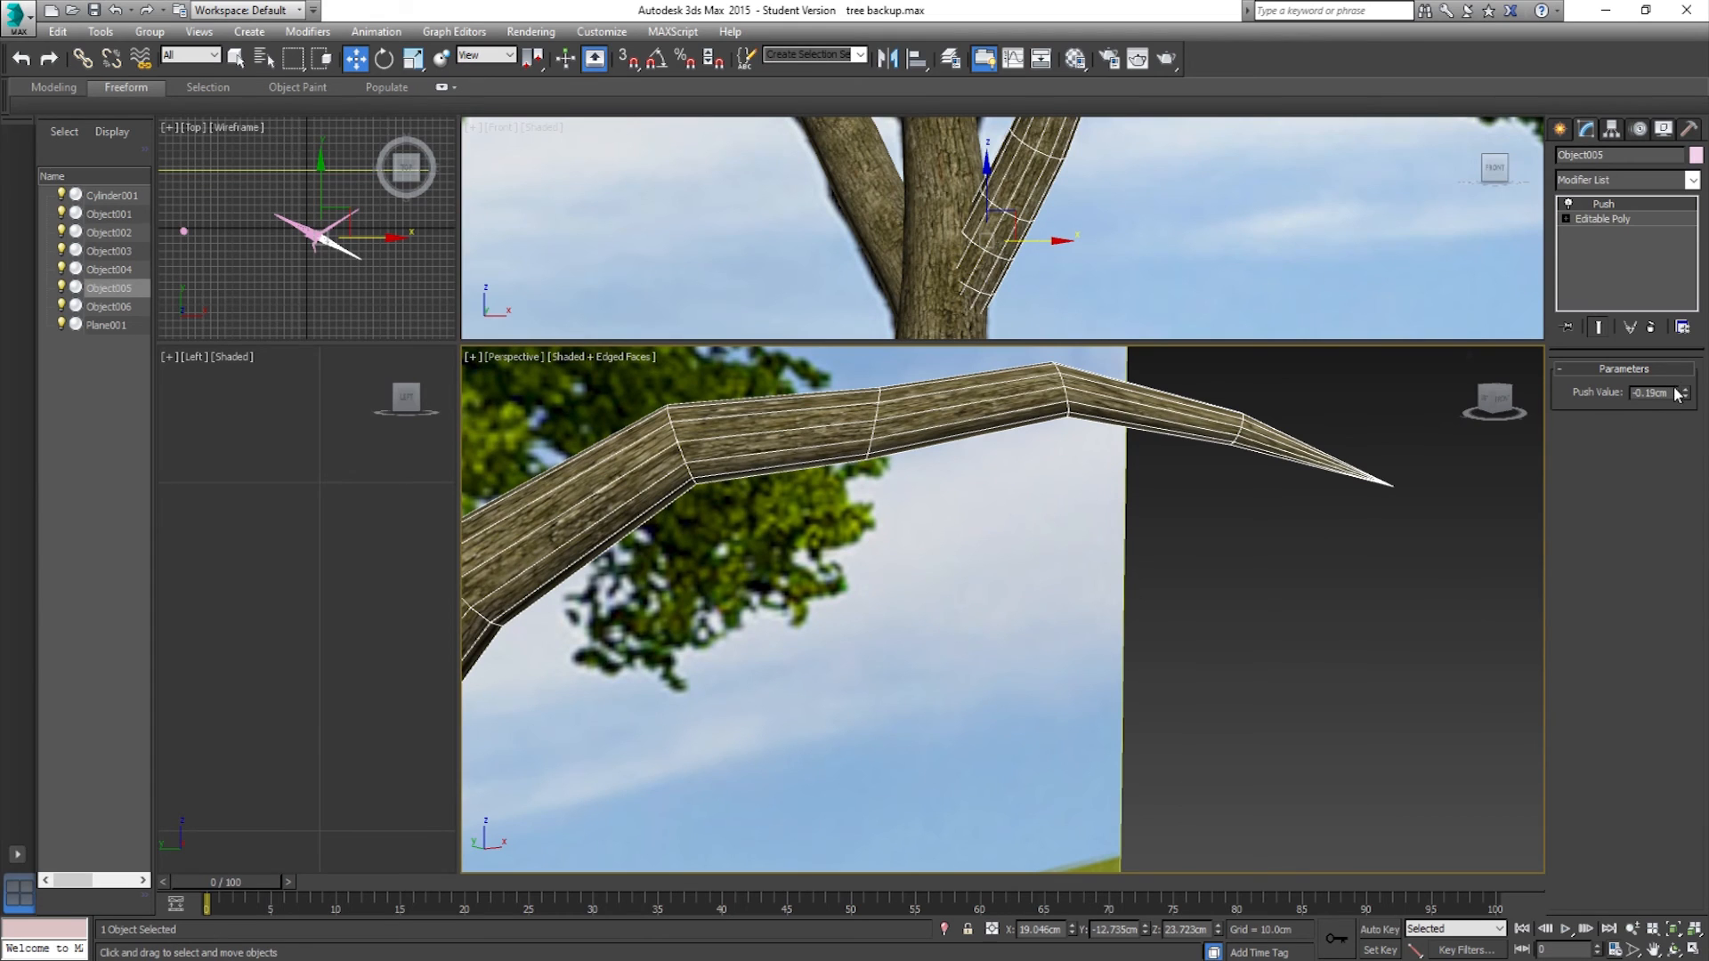
pyautogui.moveTo(1685, 396); pyautogui.dragTo(1705, 456)
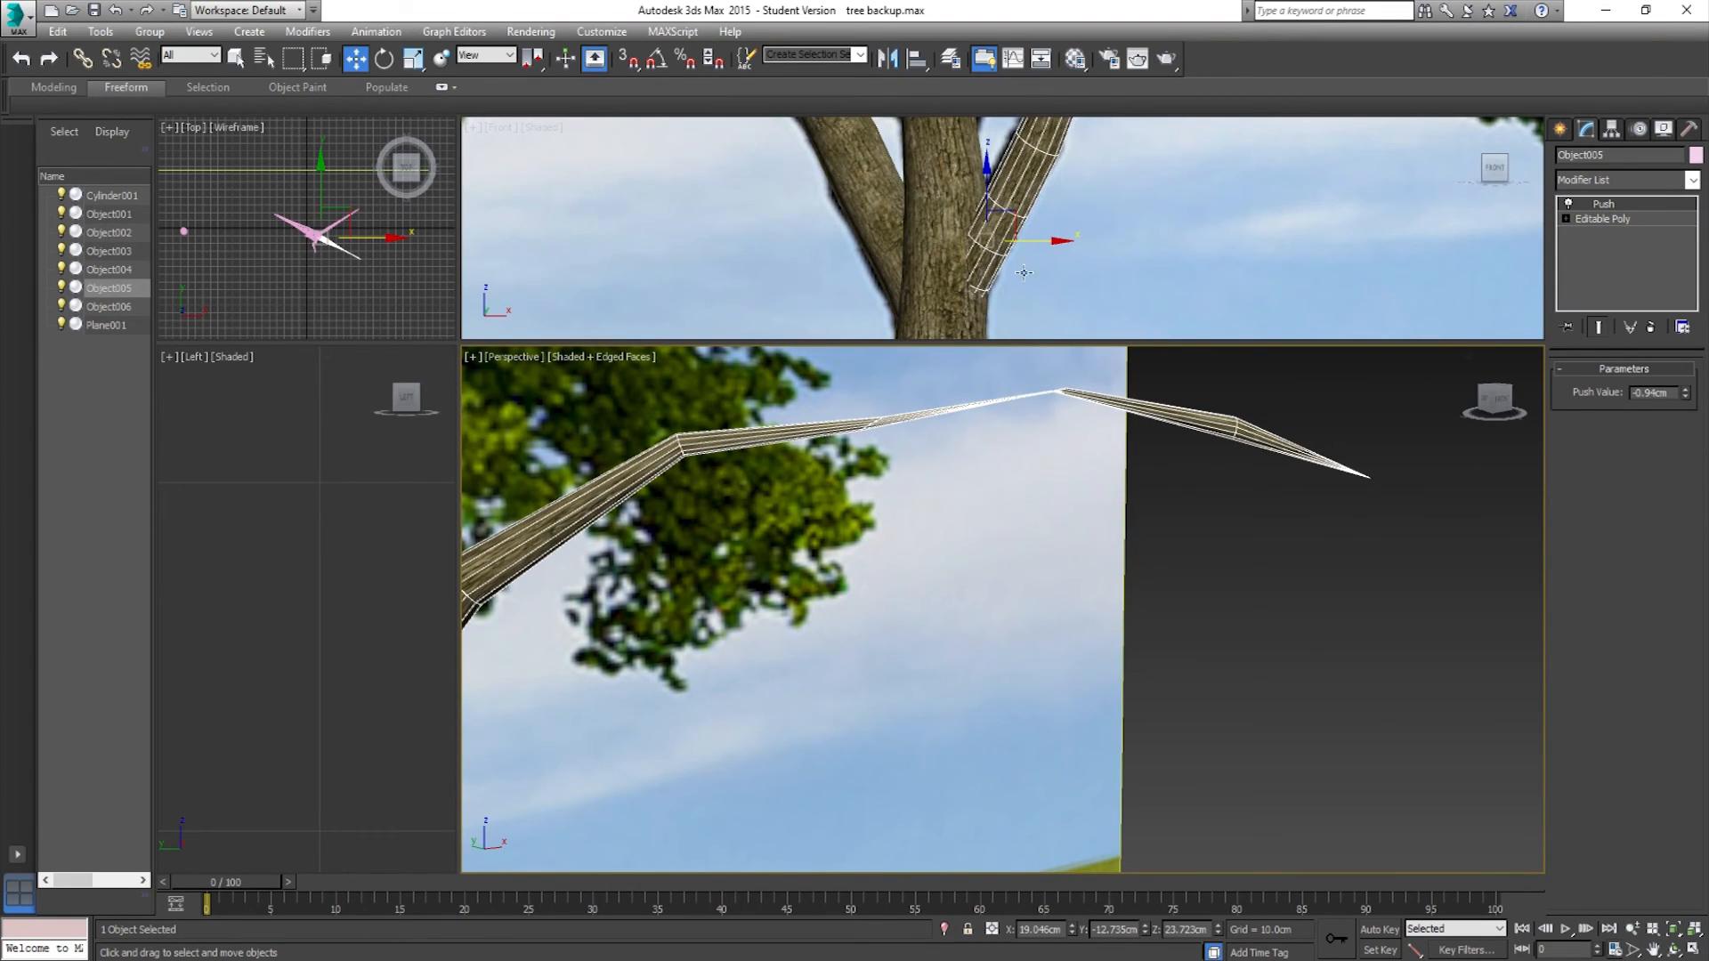
# Step: Set the right-hand limb's Push Value to about -0.44 cm
pyautogui.moveTo(1014, 250); pyautogui.dragTo(1037, 276, button='middle')
pyautogui.moveTo(1686, 394); pyautogui.dragTo(1693, 356)
pyautogui.keyDown('alt'); pyautogui.moveTo(1356, 470); pyautogui.dragTo(909, 471, button='middle'); pyautogui.keyUp('alt')
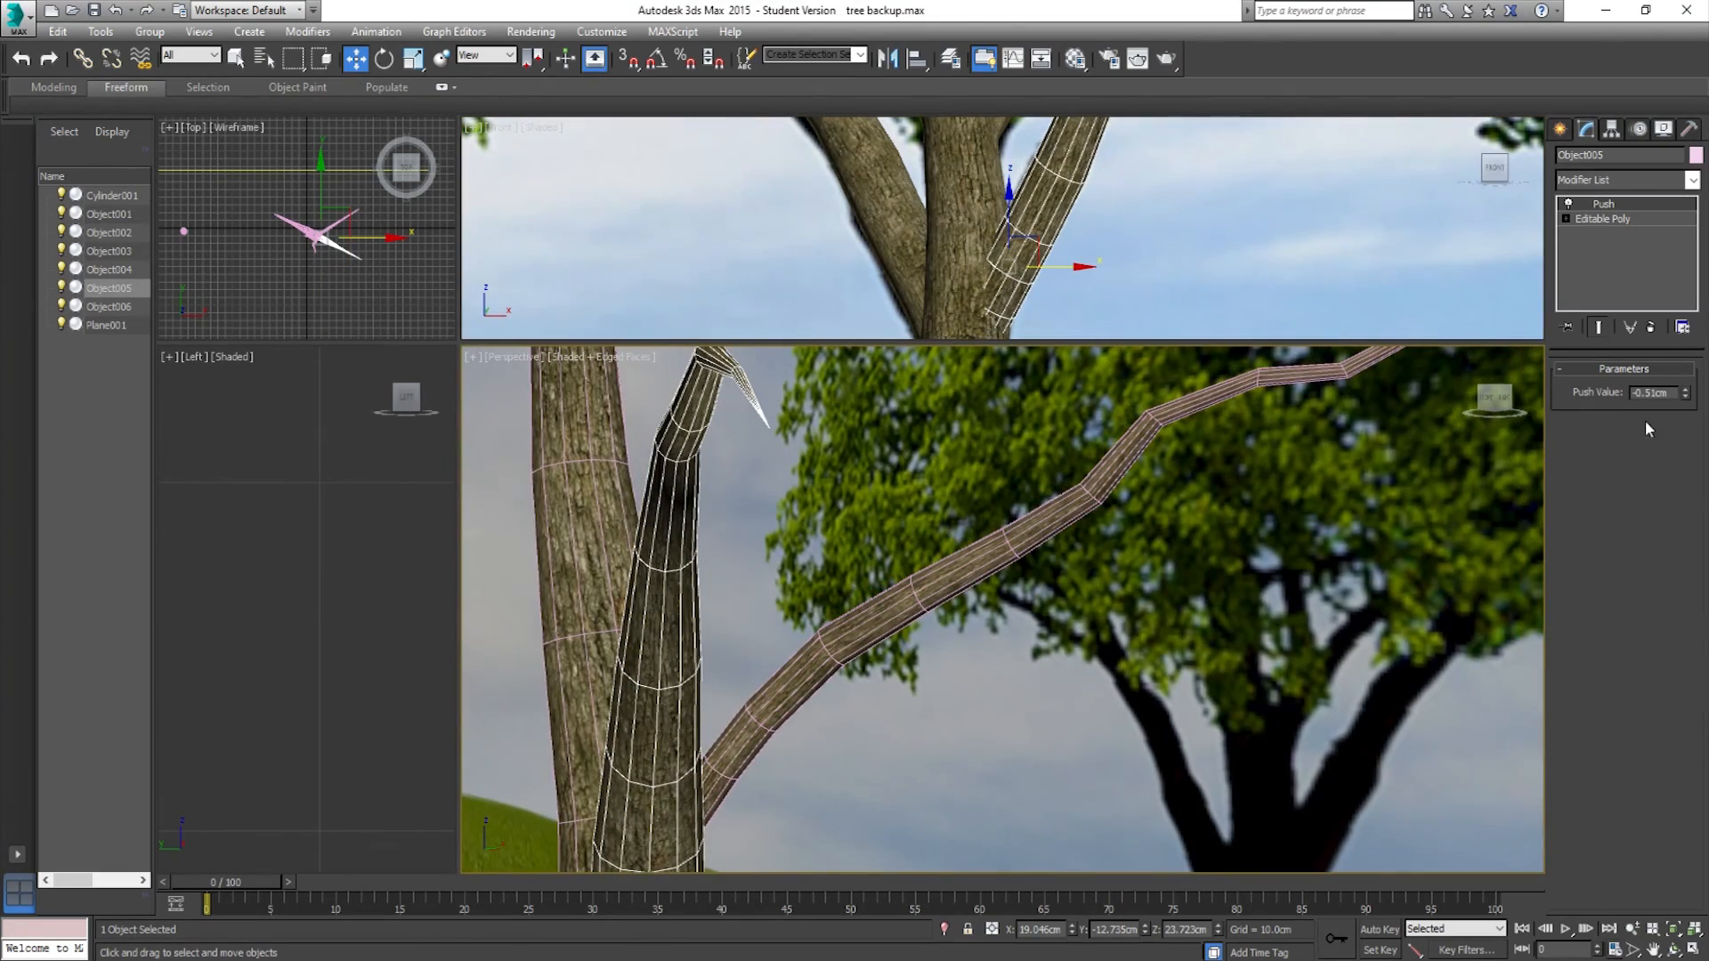
pyautogui.moveTo(1689, 393)
pyautogui.mouseDown()
pyautogui.moveTo(1688, 430)
pyautogui.moveTo(1688, 391)
pyautogui.mouseUp()
pyautogui.scroll(-4, 732, 481)
pyautogui.keyDown('alt'); pyautogui.moveTo(732, 482); pyautogui.dragTo(1041, 507, button='middle'); pyautogui.keyUp('alt')
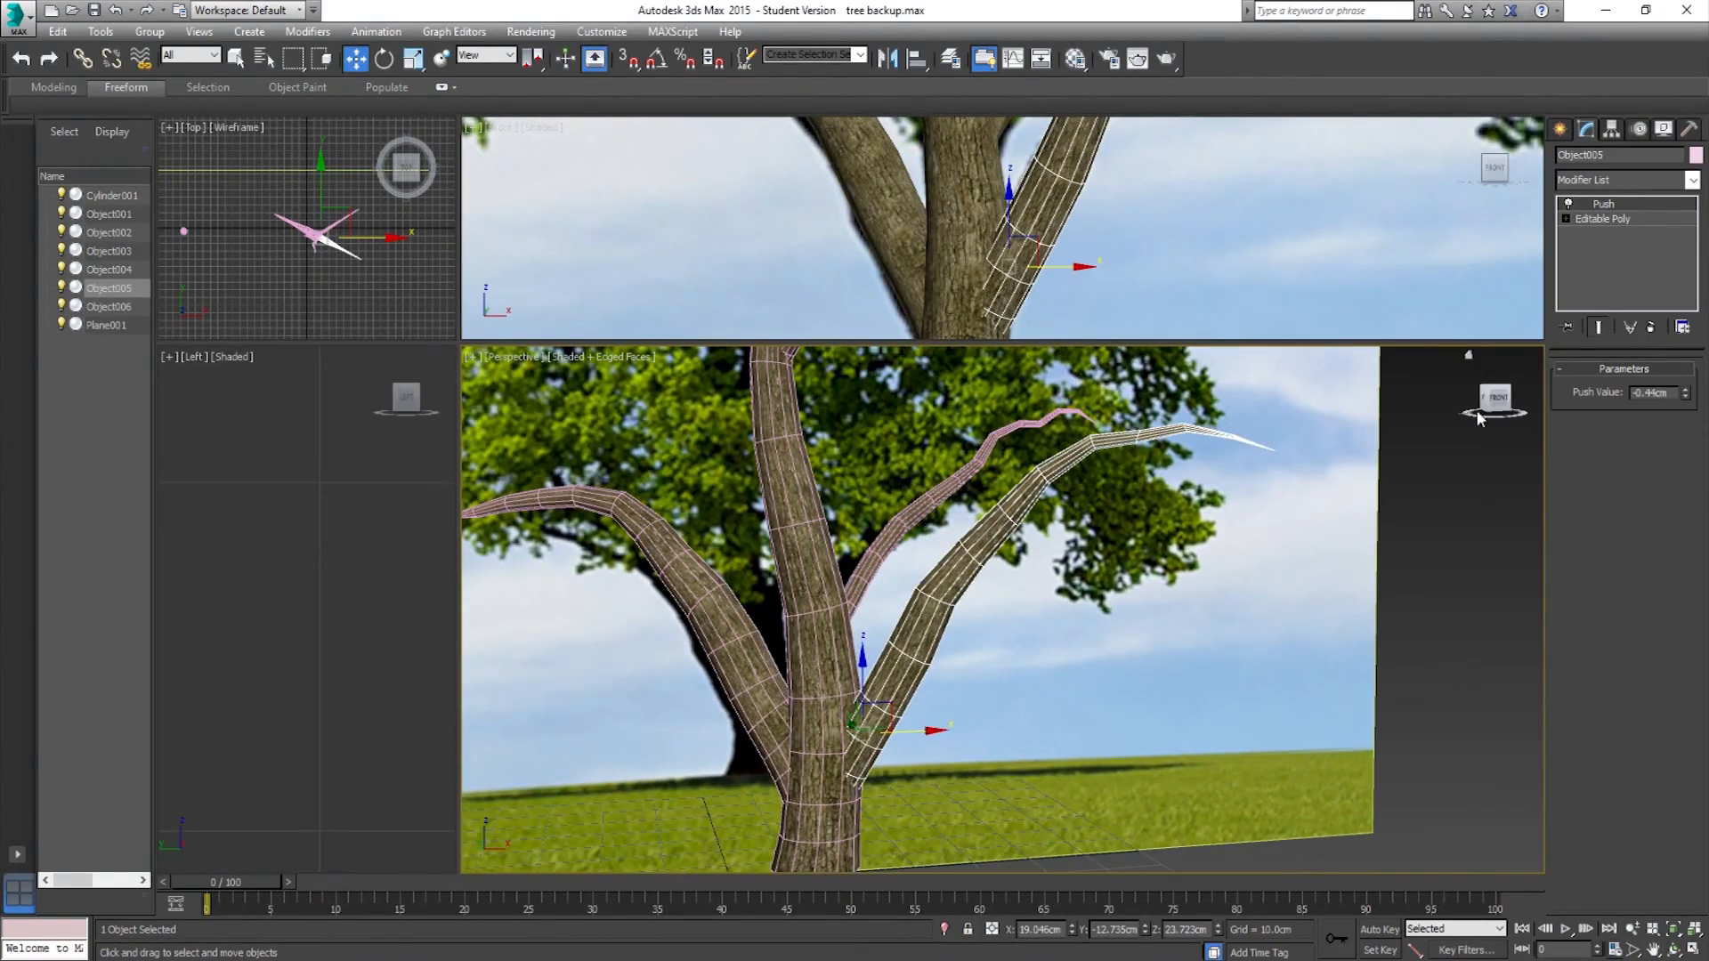
# Step: Collapse the right-hand limb's Push modifier into the editable poly
pyautogui.rightClick(1609, 208)
pyautogui.click(1574, 369)
pyautogui.click(953, 565)
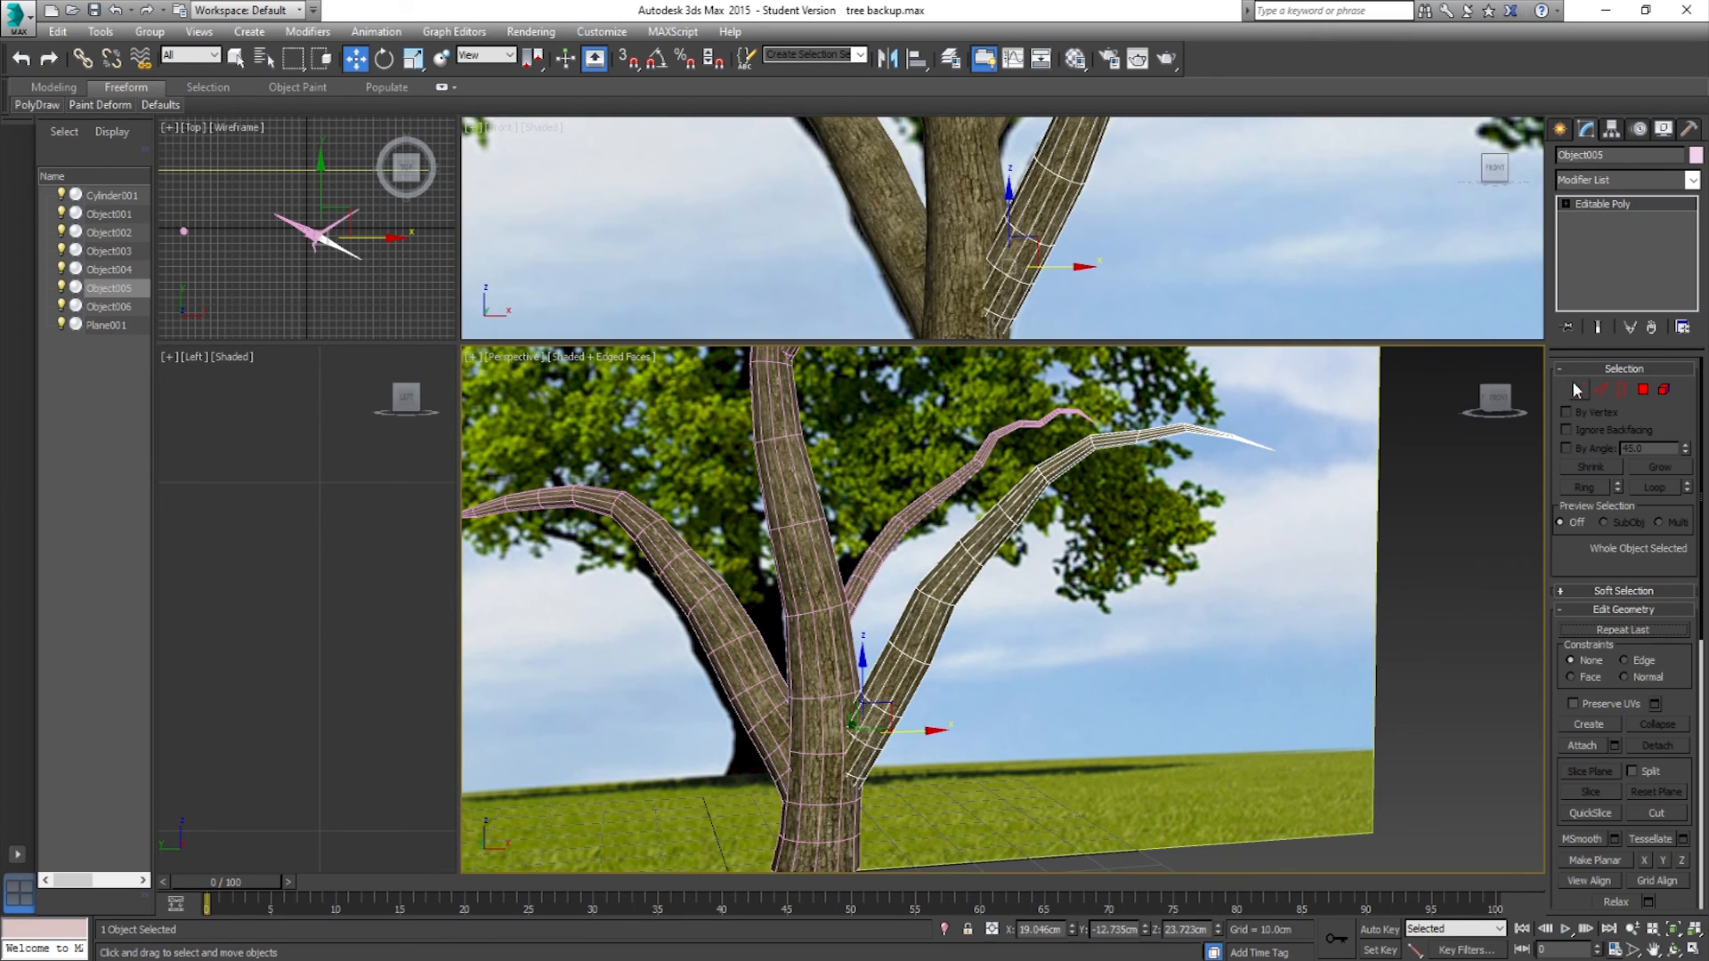
# Step: Select the vertices of the right-hand limb's lower half and apply a Push modifier of about -0.2 cm to them
pyautogui.click(1577, 390)
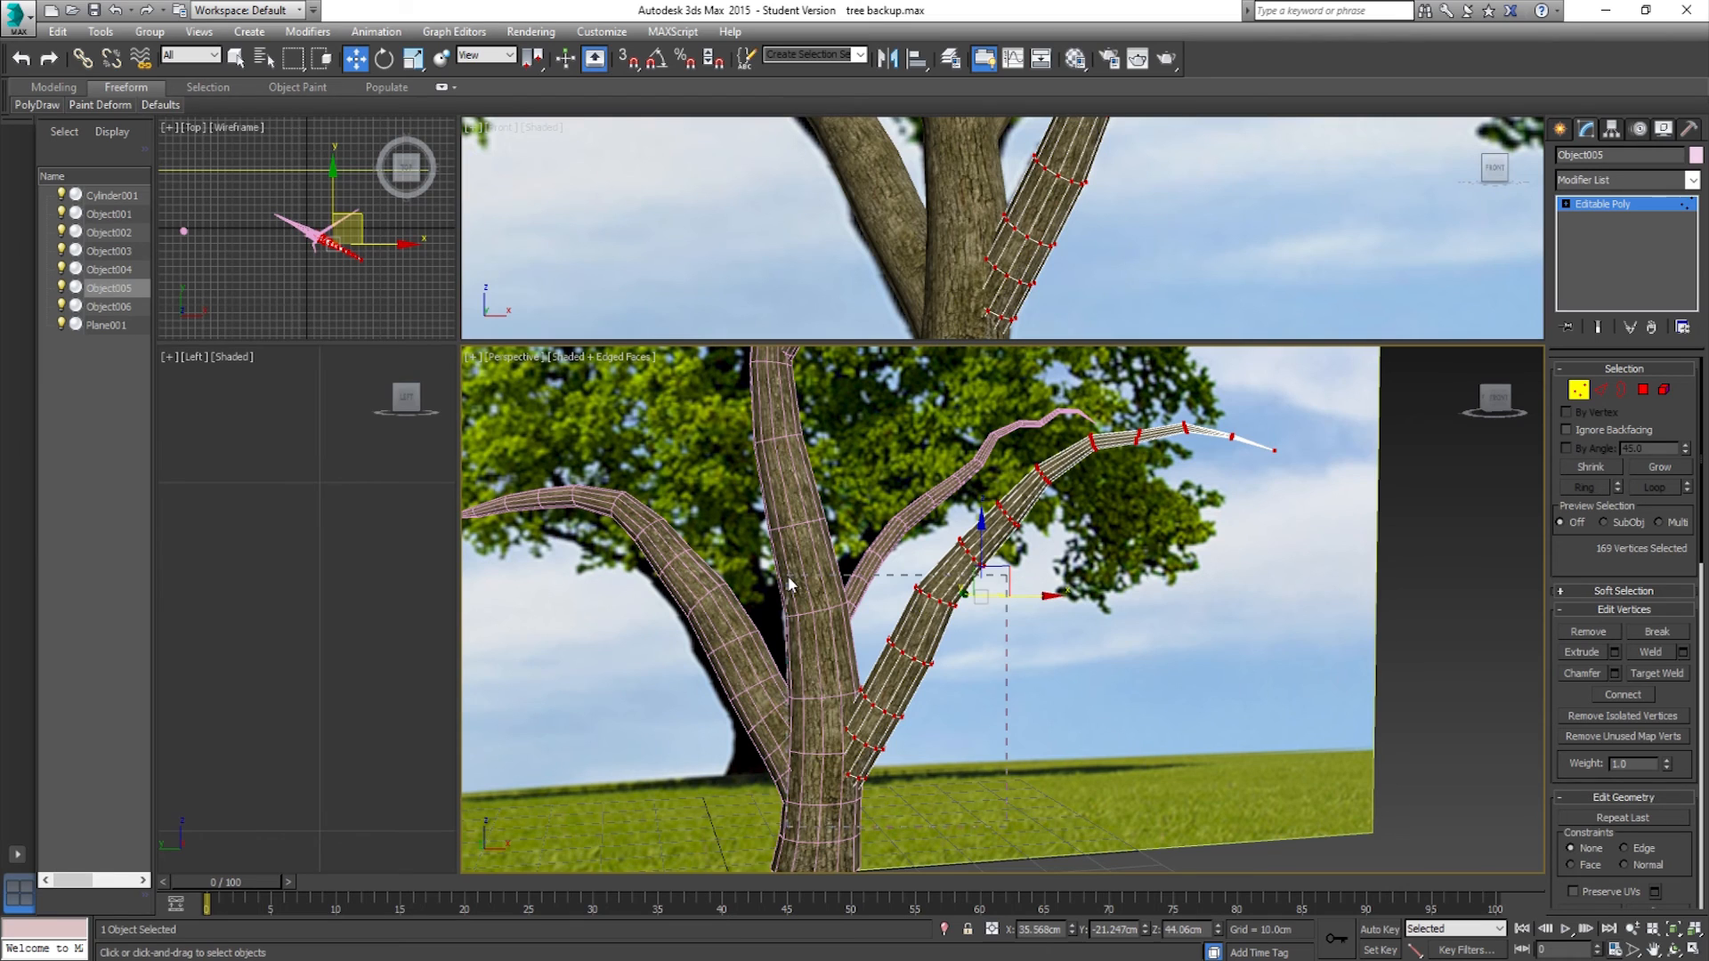
pyautogui.moveTo(787, 579); pyautogui.dragTo(790, 583)
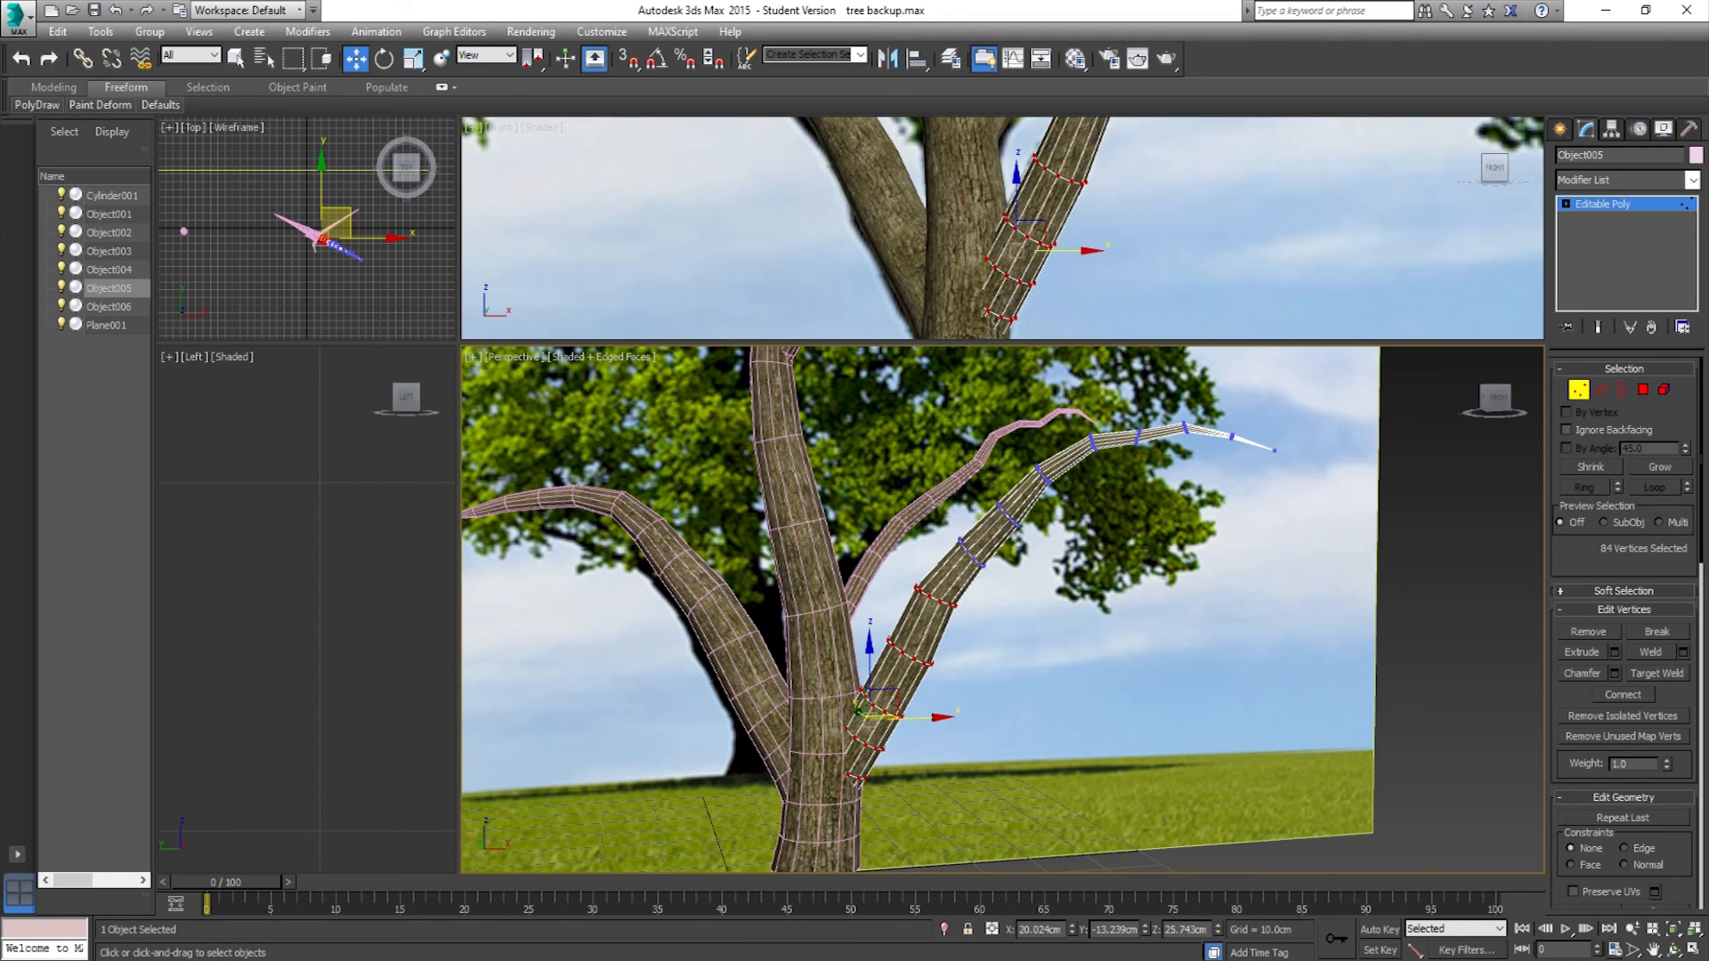
pyautogui.click(1691, 180)
pyautogui.click(1678, 389)
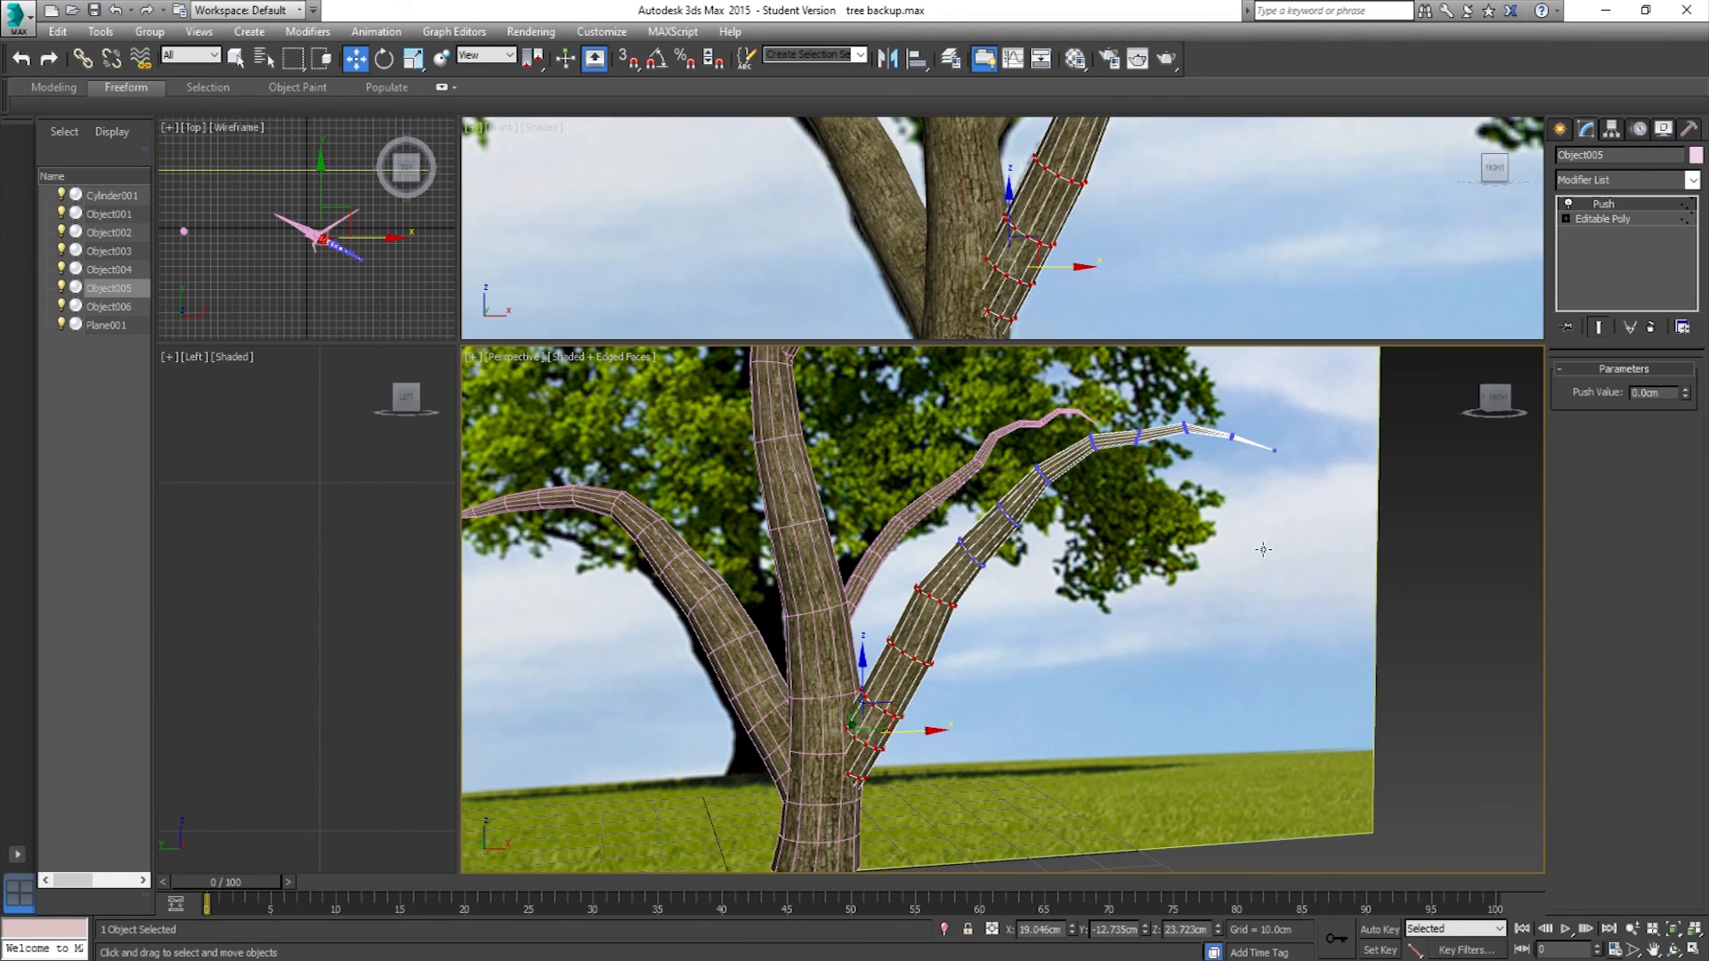
pyautogui.moveTo(1686, 394)
pyautogui.mouseDown()
pyautogui.moveTo(1698, 439)
pyautogui.moveTo(1705, 409)
pyautogui.mouseUp()
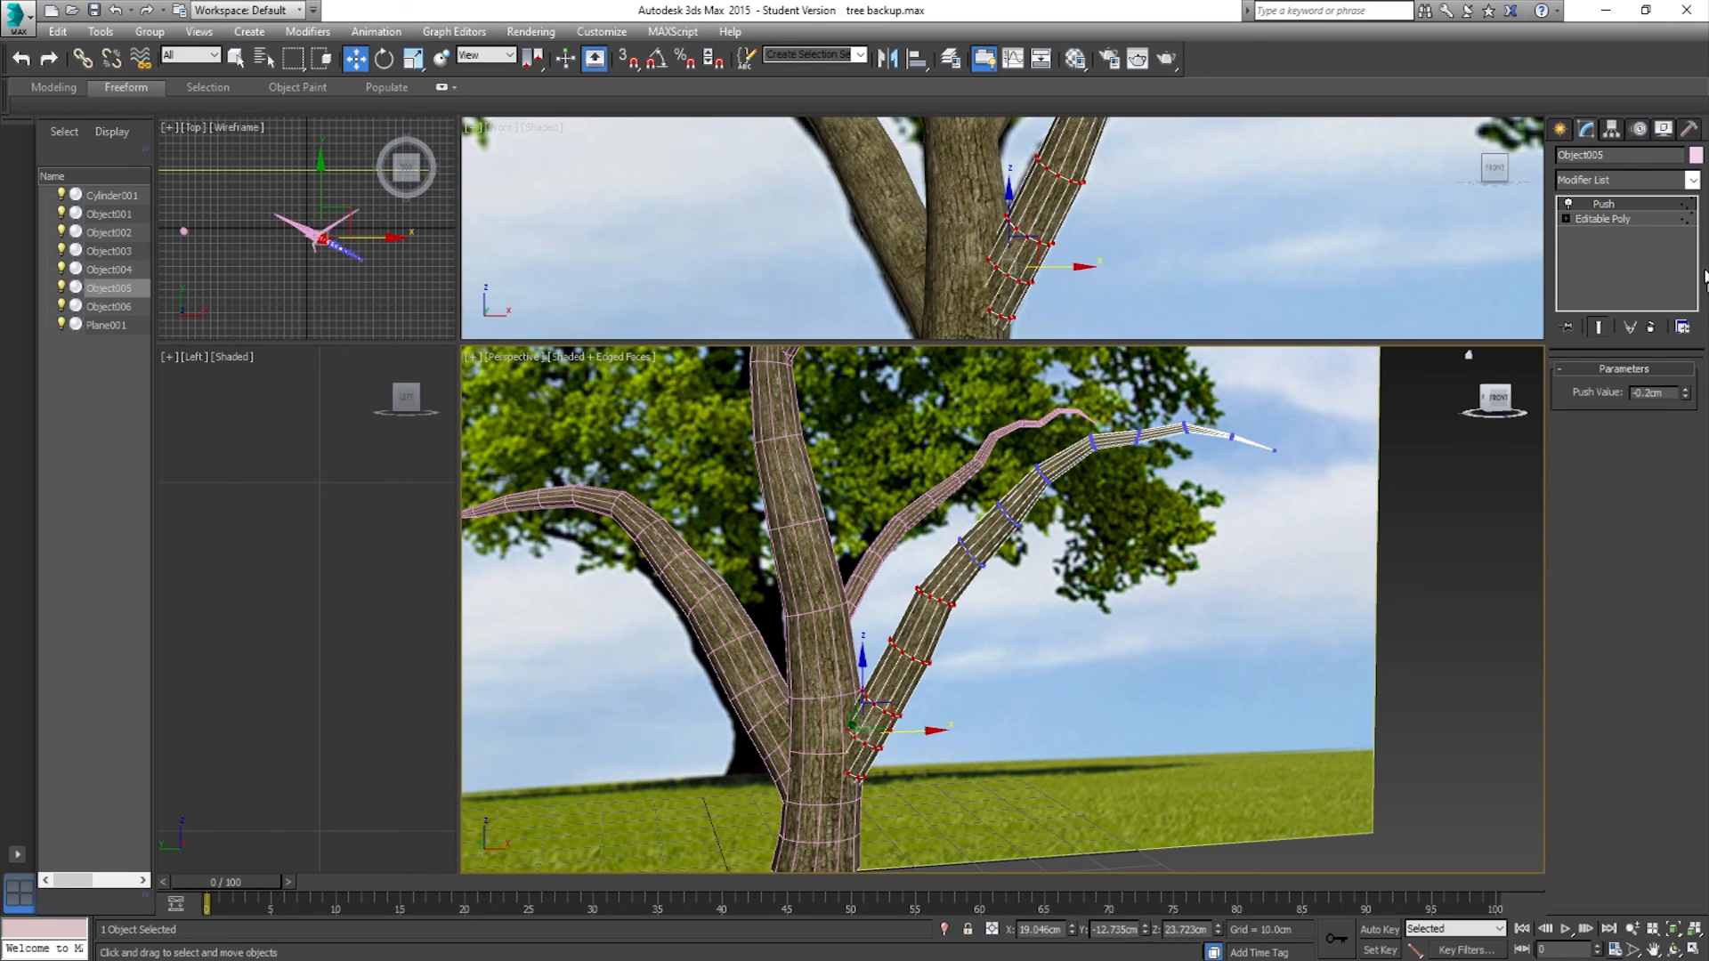
# Step: Collapse the right-hand limb's Push modifier into the editable poly and clear the limb's vertex selection
pyautogui.rightClick(1636, 205)
pyautogui.click(1538, 374)
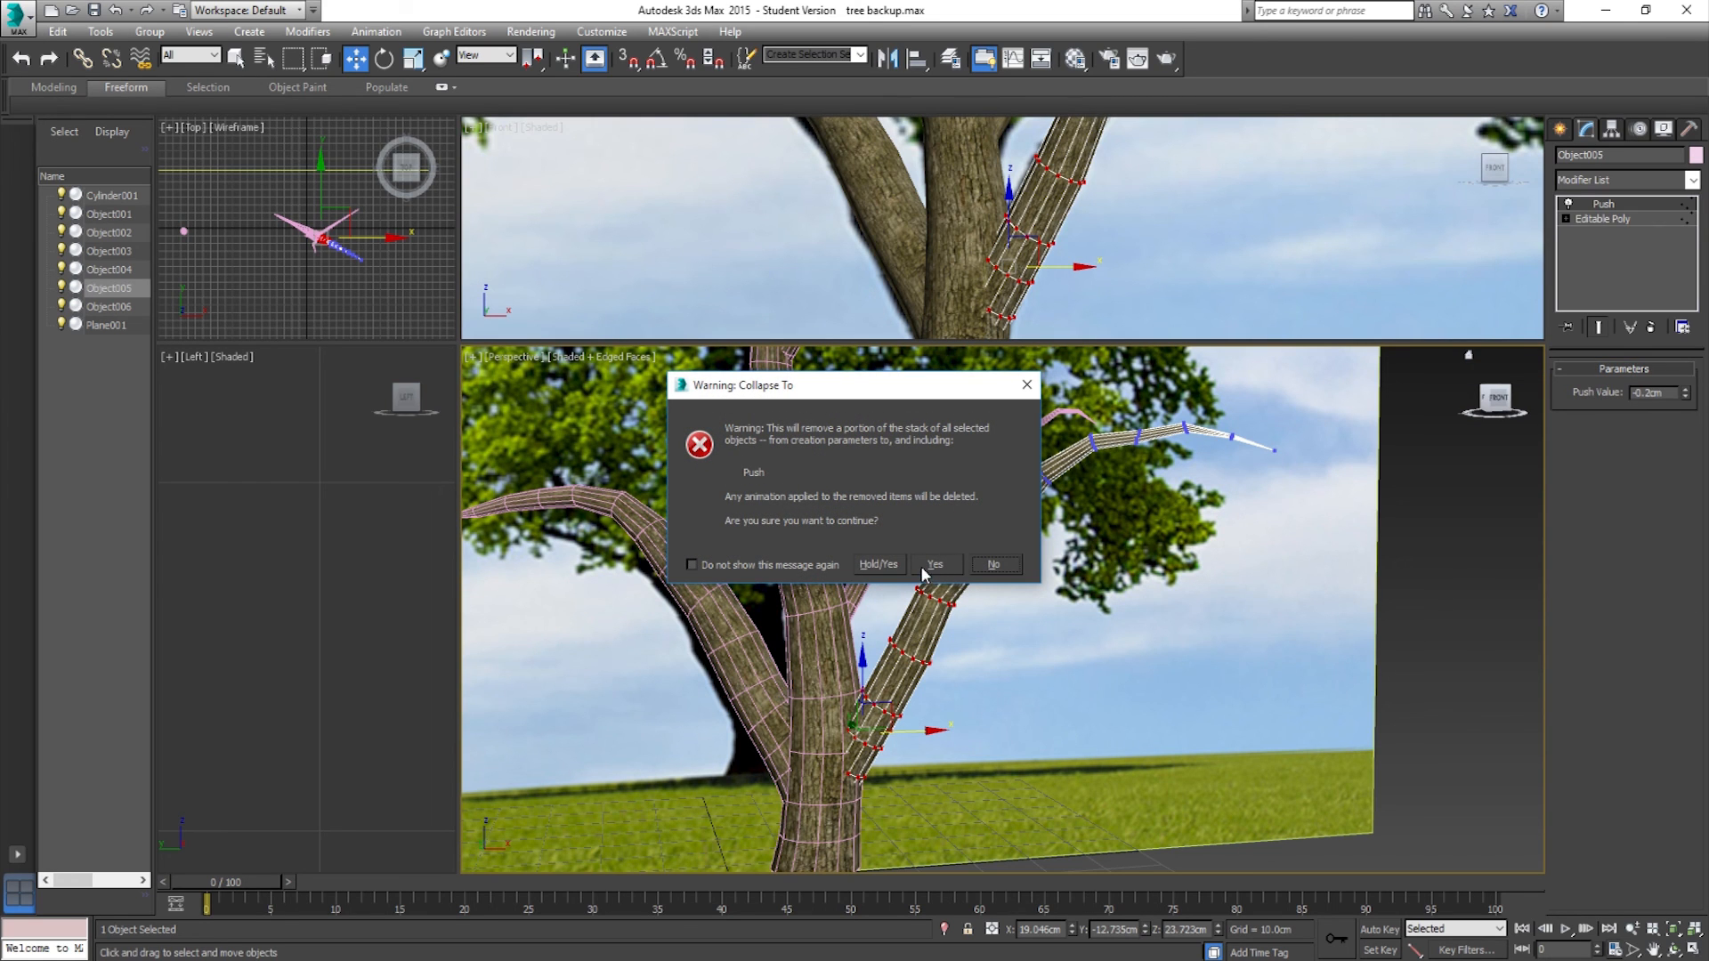
pyautogui.click(927, 567)
pyautogui.moveTo(931, 565); pyautogui.dragTo(944, 490, button='middle')
pyautogui.click(1578, 391)
pyautogui.moveTo(992, 699)
pyautogui.keyDown('alt'); pyautogui.mouseDown(button='middle')
pyautogui.moveTo(925, 670)
pyautogui.moveTo(846, 698)
pyautogui.moveTo(924, 741)
pyautogui.moveTo(1007, 693)
pyautogui.mouseUp(button='middle'); pyautogui.keyUp('alt')
pyautogui.scroll(3, 926, 670)
pyautogui.click(925, 742)
pyautogui.scroll(-2, 925, 742)
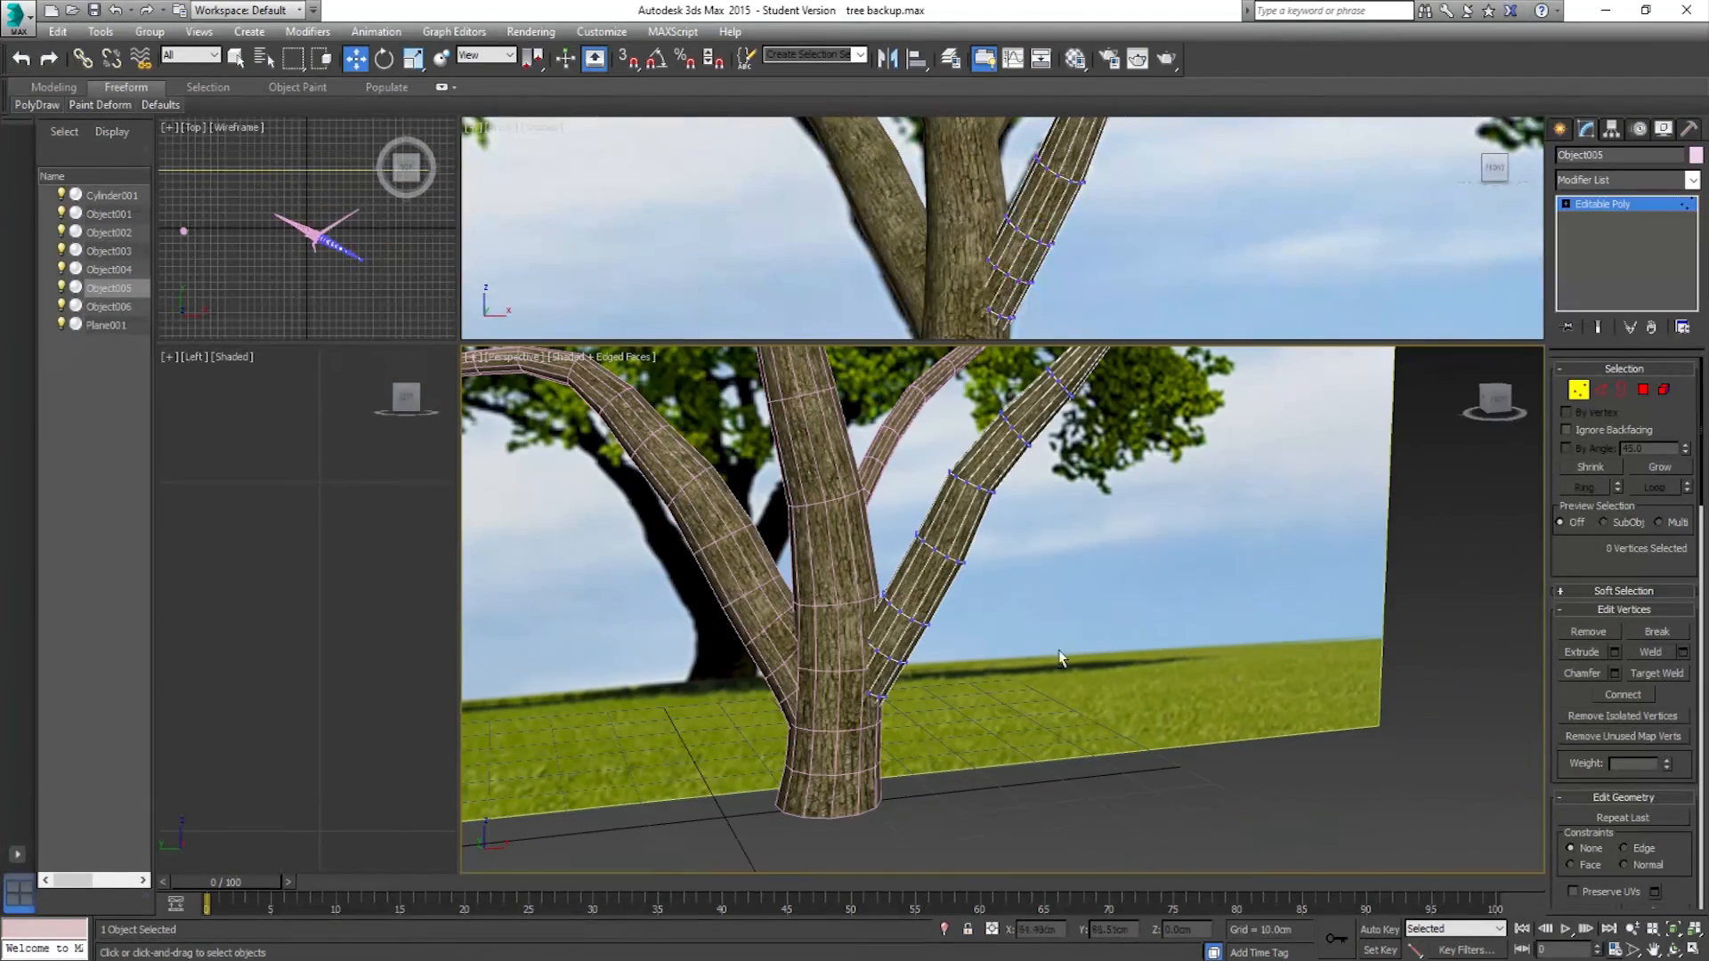
# Step: Exit vertex editing with nothing selected and turn off edged faces in the perspective view to inspect the whole tree
pyautogui.click(1577, 393)
pyautogui.moveTo(1101, 633); pyautogui.dragTo(1110, 674, button='middle')
pyautogui.click(1070, 777)
pyautogui.keyDown('alt'); pyautogui.moveTo(928, 690); pyautogui.dragTo(851, 631, button='middle'); pyautogui.keyUp('alt')
pyautogui.press('F4')
pyautogui.scroll(-3, 864, 645)
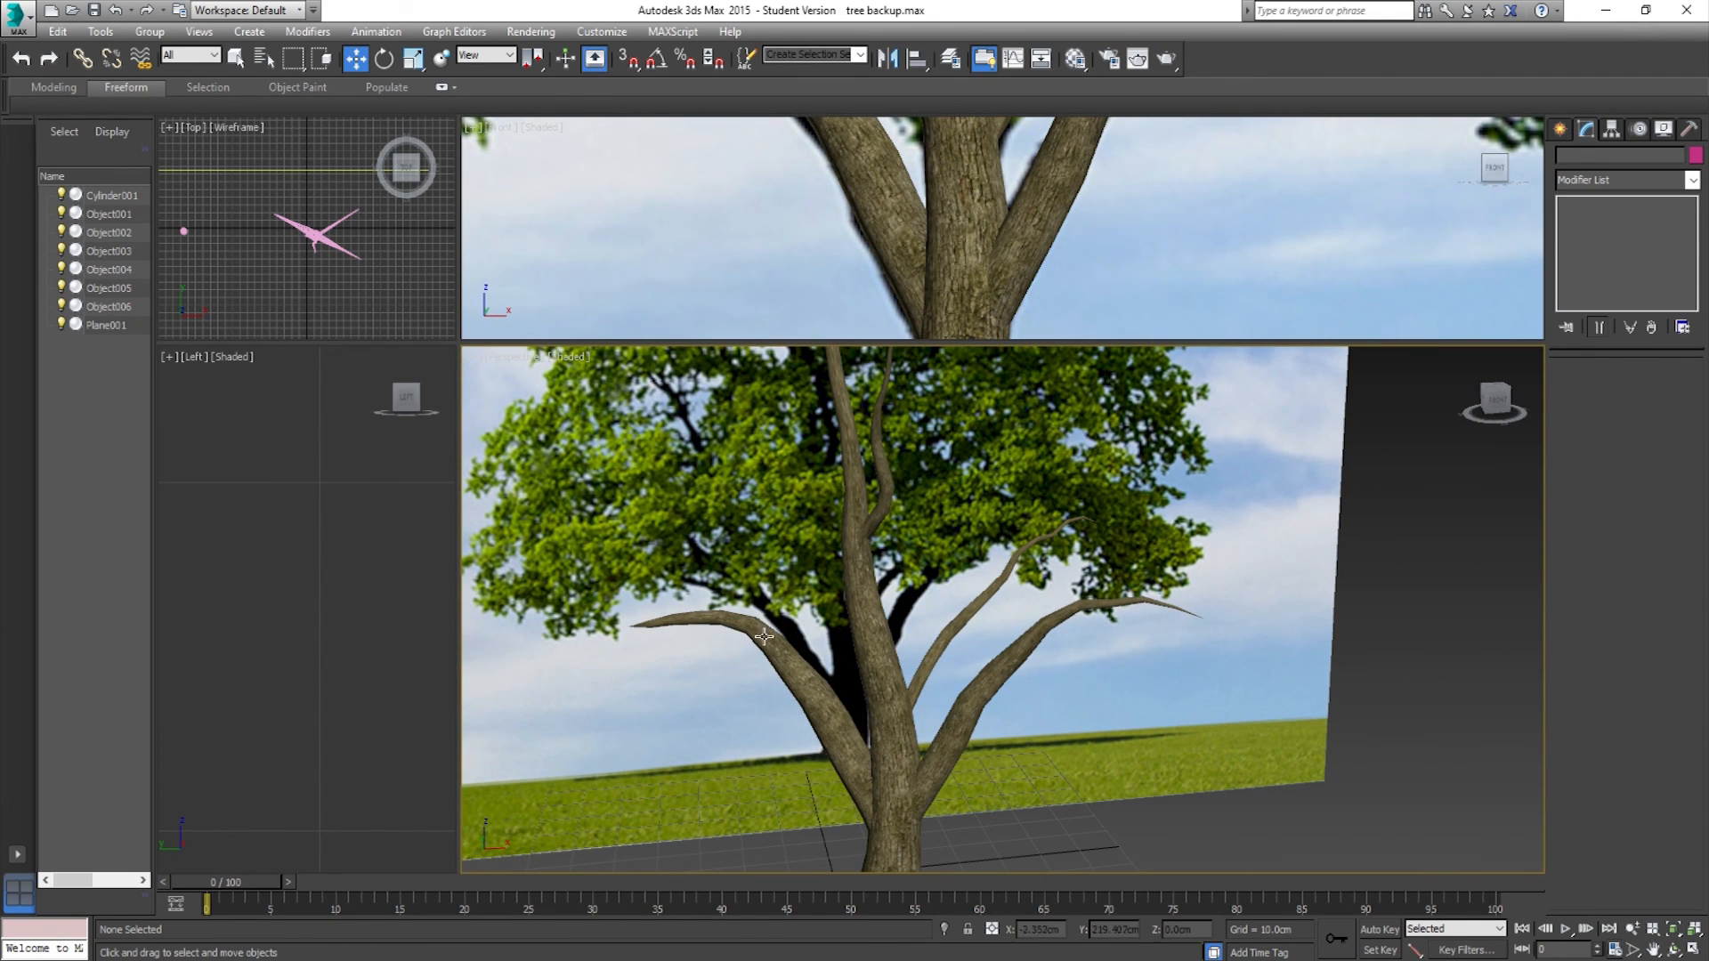
pyautogui.keyDown('alt'); pyautogui.moveTo(848, 543); pyautogui.dragTo(805, 539, button='middle'); pyautogui.keyUp('alt')
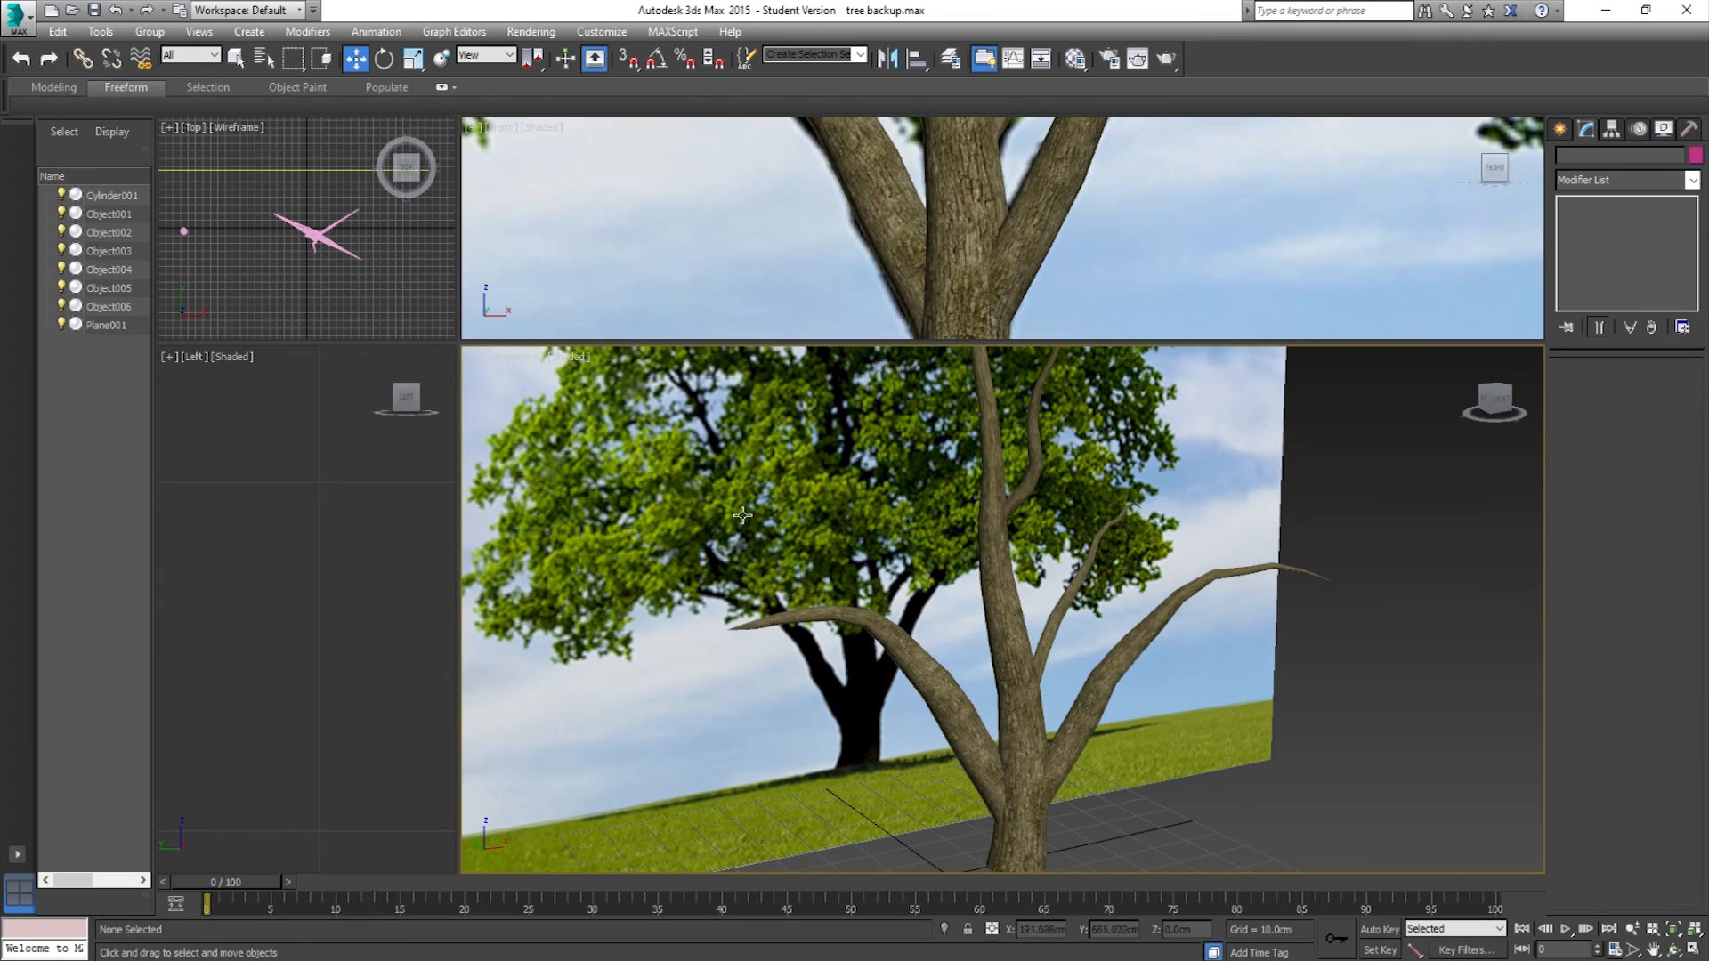
pyautogui.keyDown('alt'); pyautogui.moveTo(708, 527); pyautogui.dragTo(813, 671, button='middle'); pyautogui.keyUp('alt')
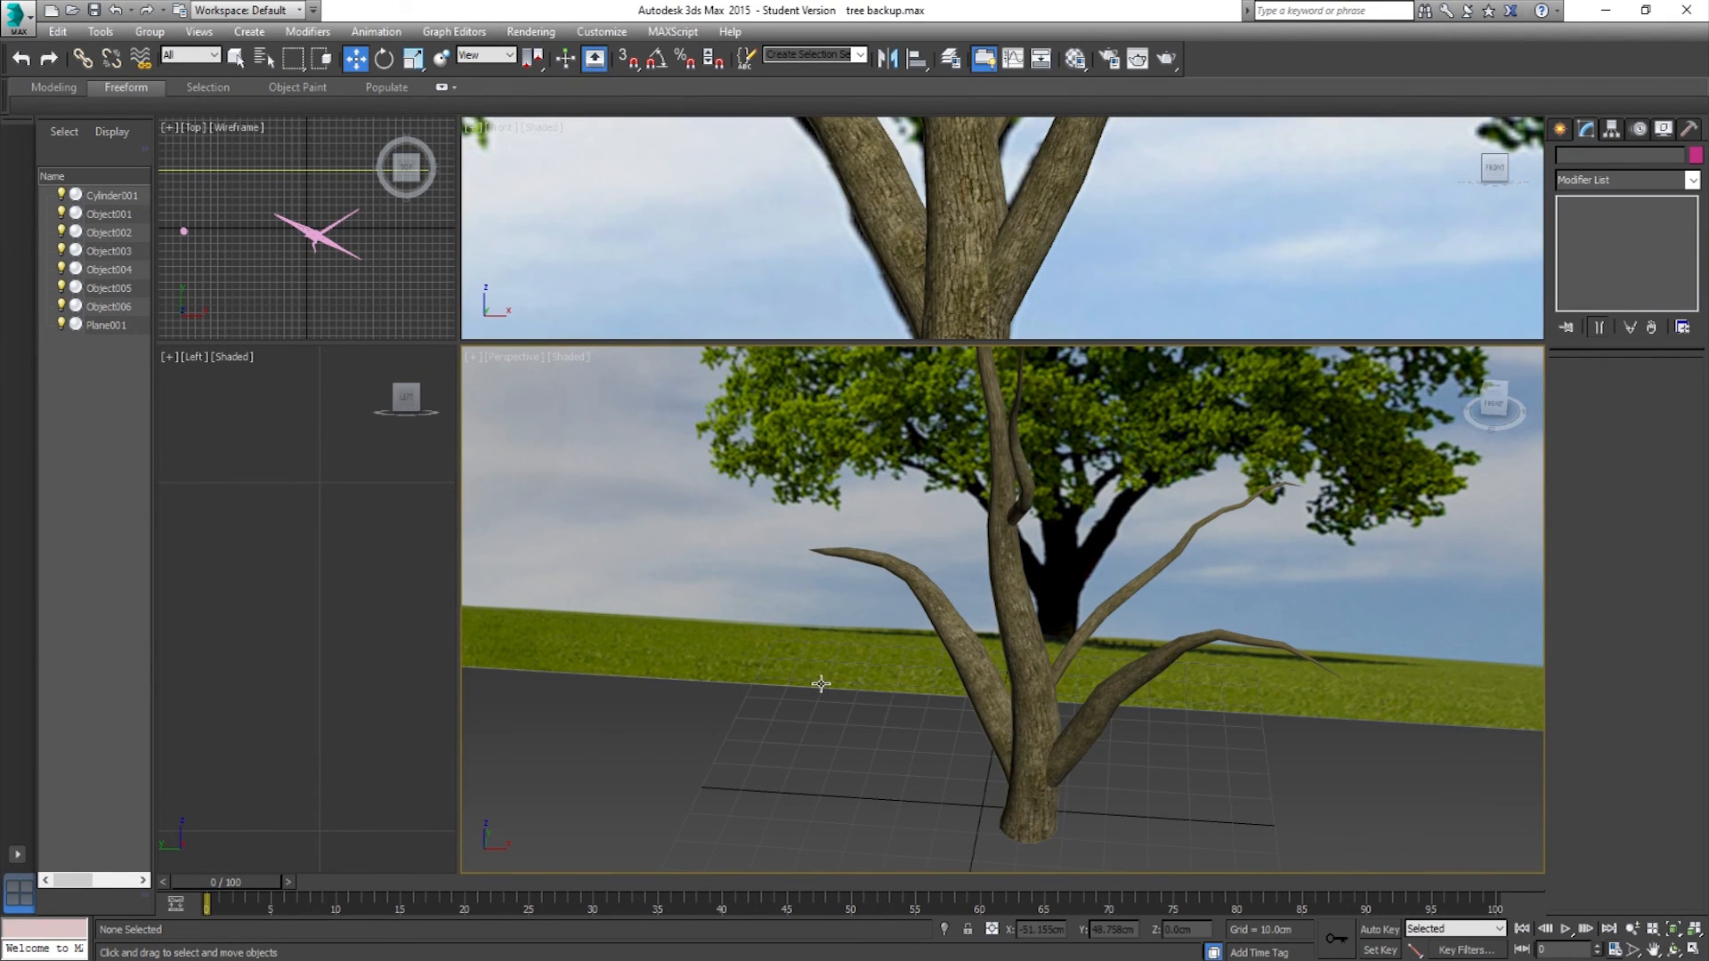
pyautogui.scroll(-4, 890, 712)
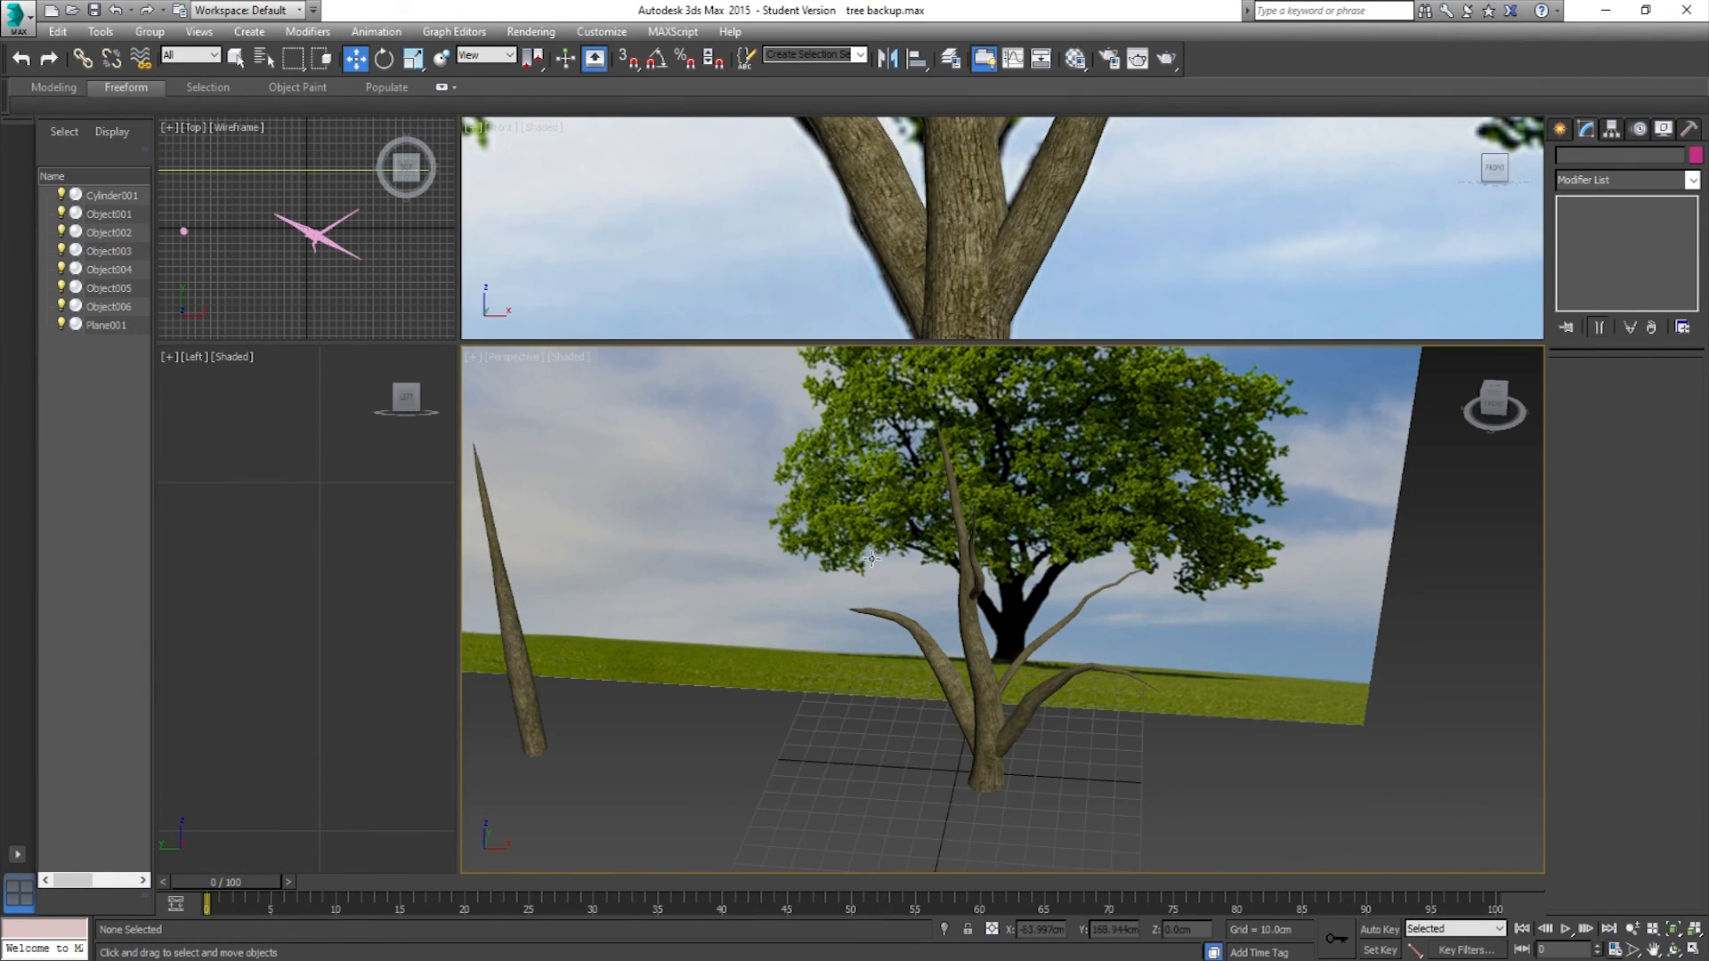